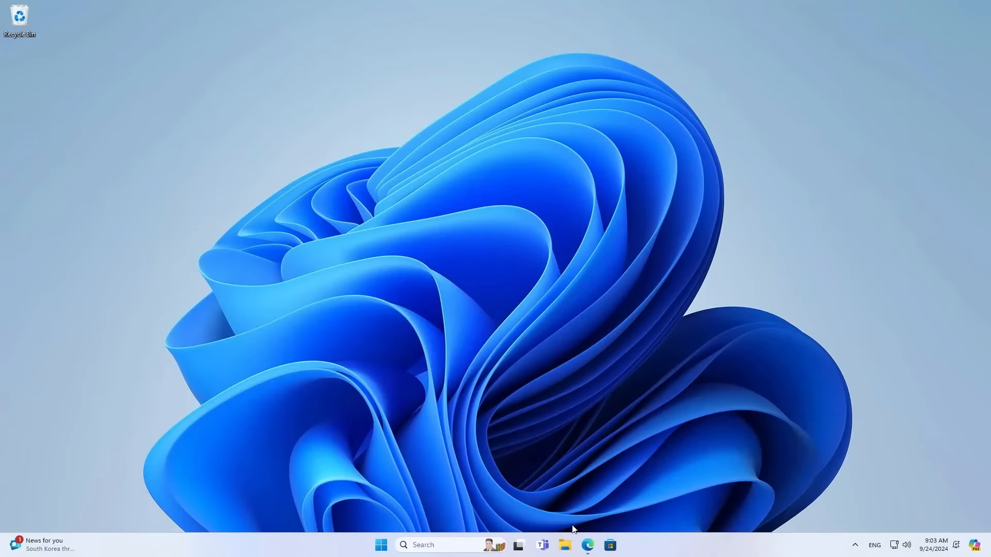
Download the openmediavault 6.5.0 ISO from the openmediavault Download page in Edge.
left_click(587, 545)
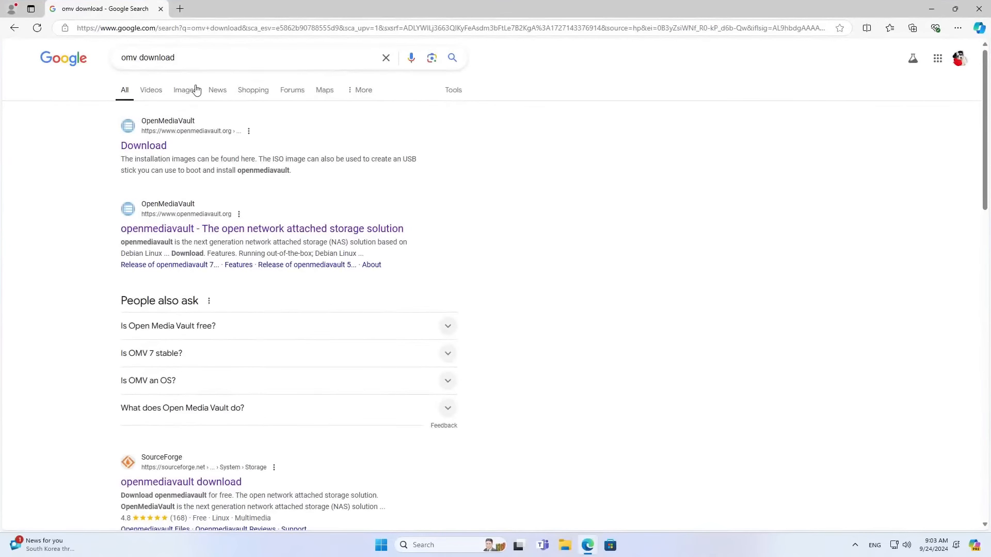
left_click_drag(177, 59, 96, 62)
left_click(55, 159)
left_click(153, 151)
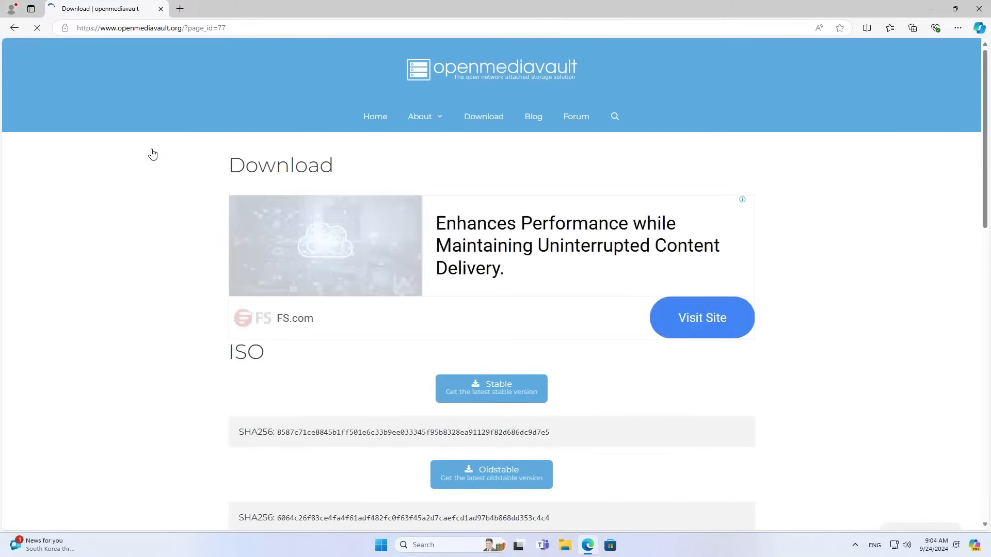
scroll(186, 252, "down", 3)
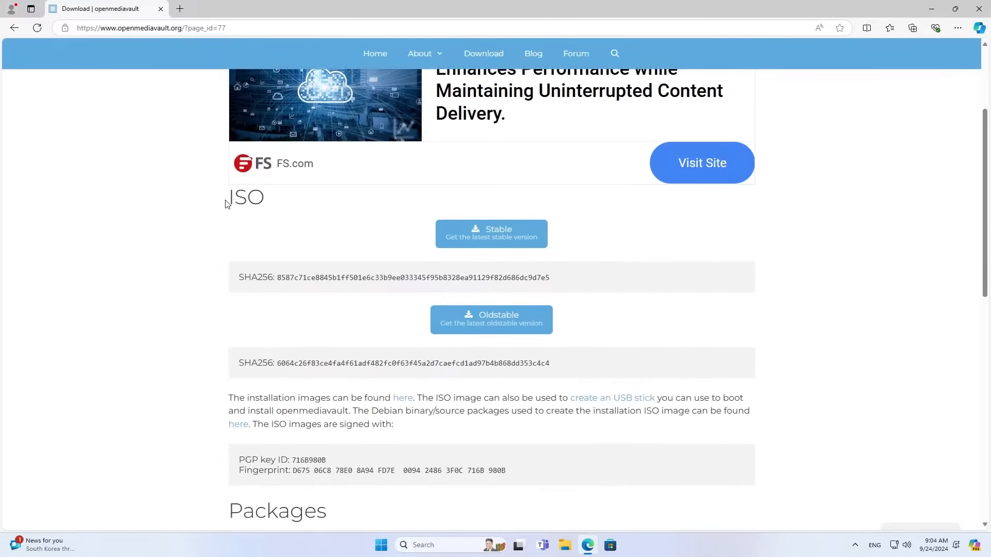
left_click_drag(225, 203, 265, 202)
left_click(202, 257)
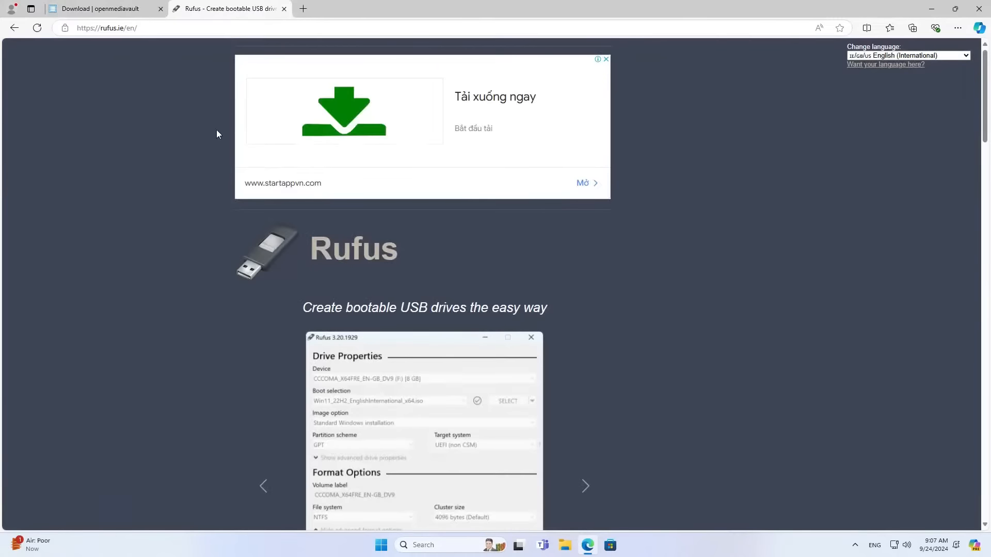
Download rufus-4.5.exe from the Latest releases table on rufus.ie.
scroll(215, 129, "down", 4)
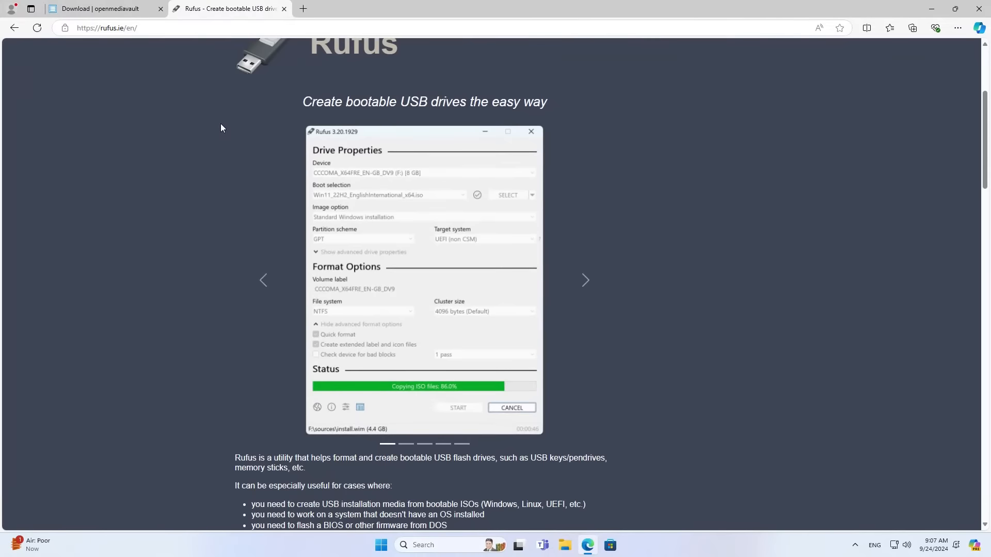
scroll(220, 128, "down", 5)
scroll(221, 127, "down", 4)
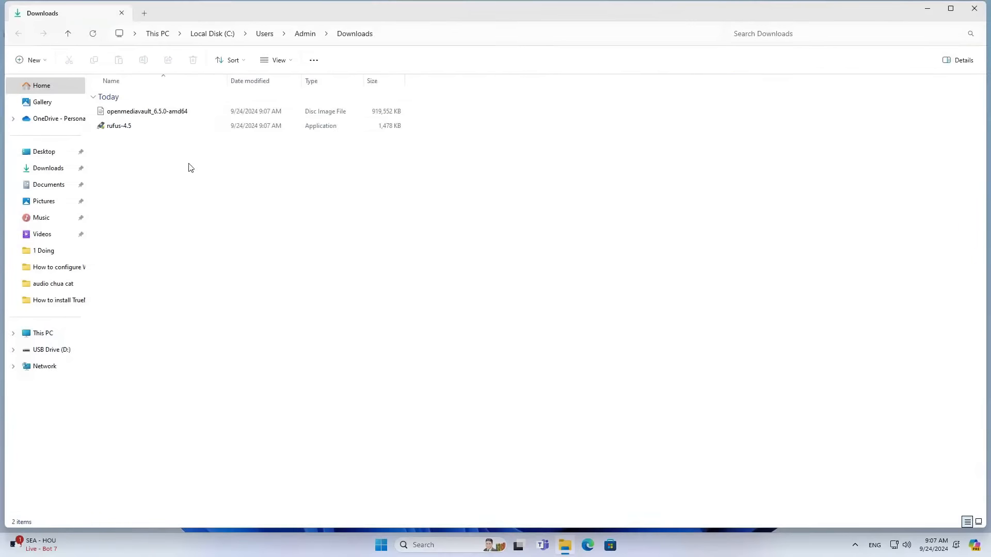
left_click(140, 128)
left_click(146, 111)
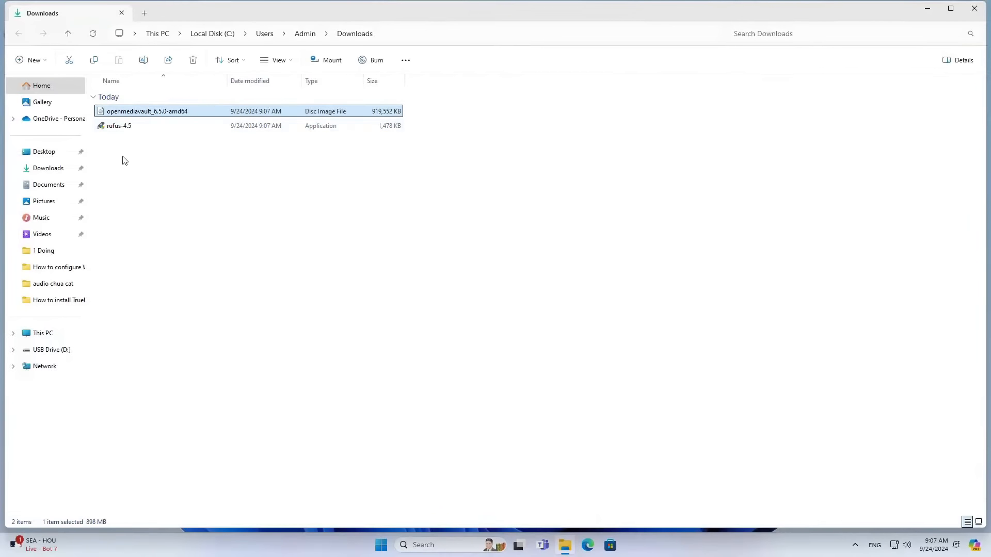
In Rufus 4.5, write openmediavault_6.5.0-amd64.iso to the 16 GB USB drive in ISO Image mode.
left_click_drag(124, 160, 190, 97)
left_click(193, 168)
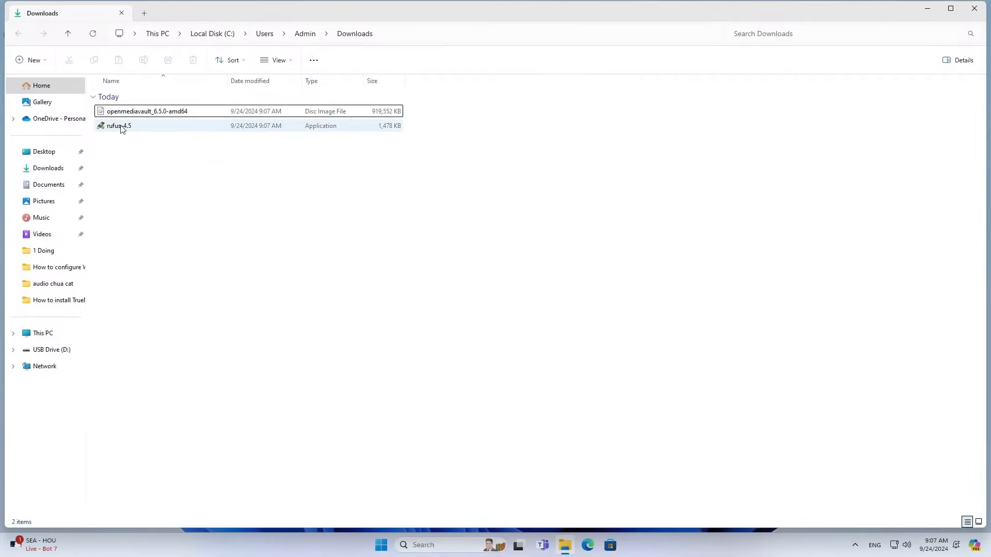
double_click(123, 128)
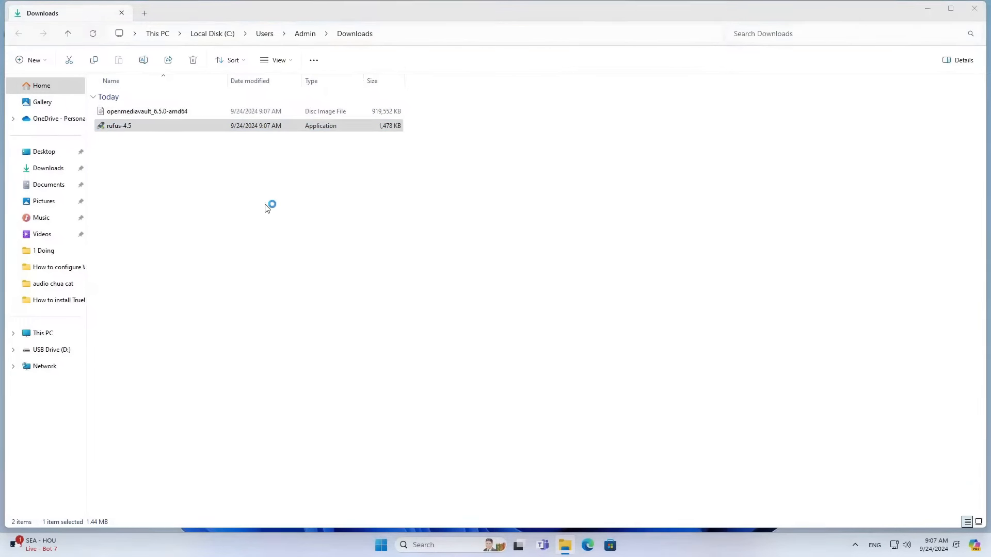
left_click(466, 153)
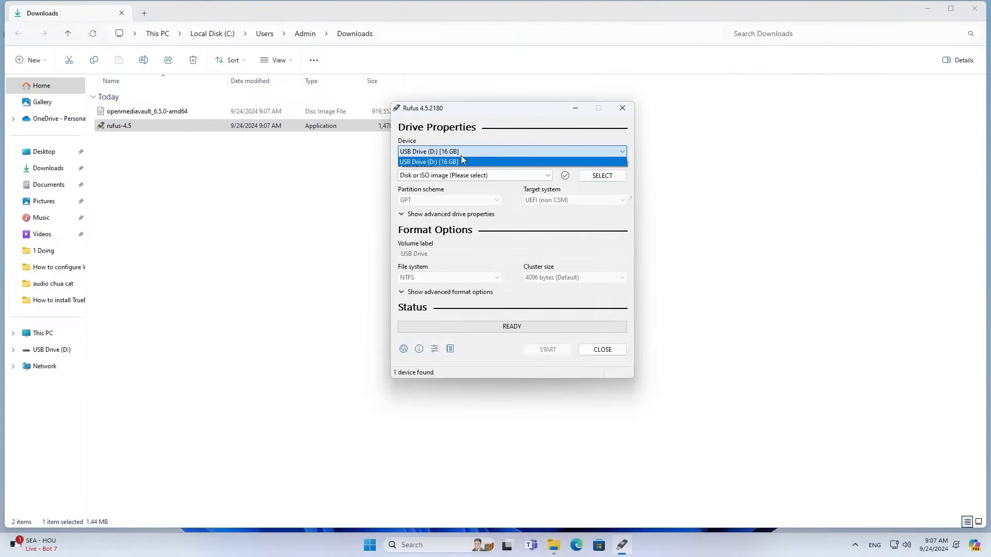
left_click(425, 163)
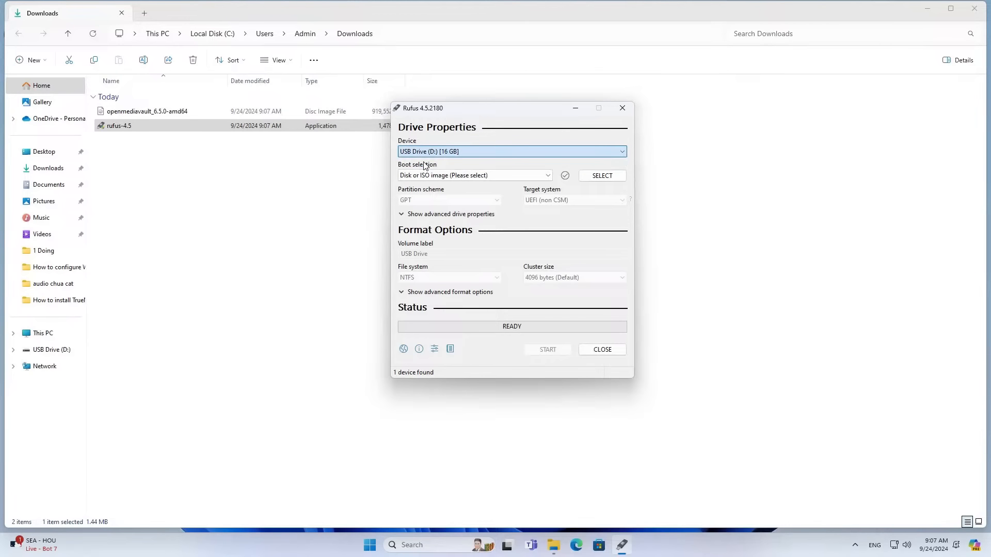
left_click(603, 176)
left_click(537, 213)
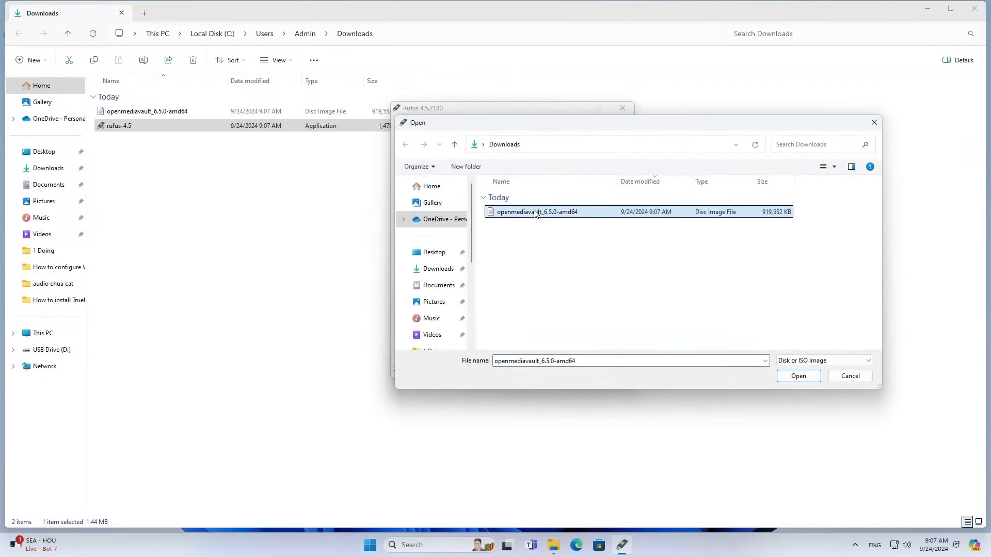
left_click(808, 377)
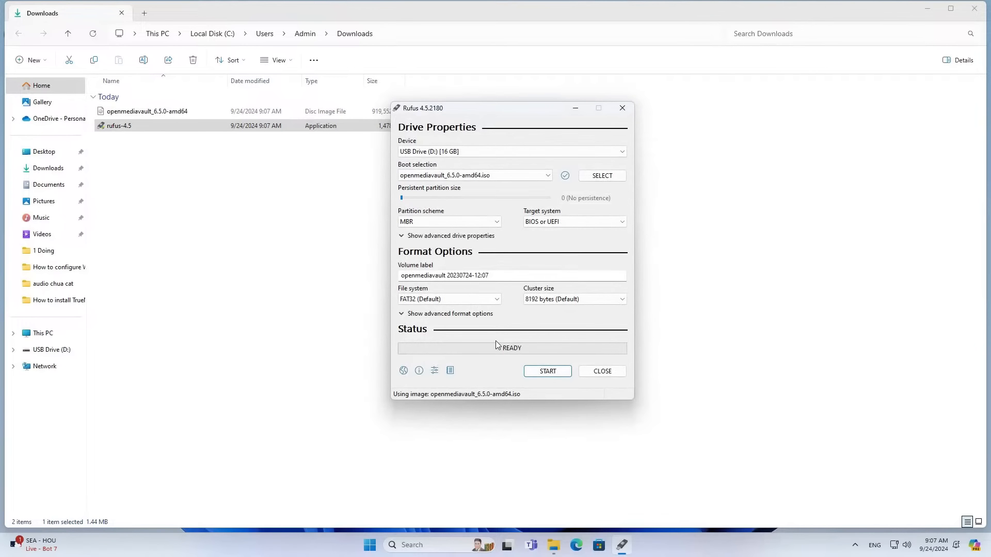
left_click(547, 372)
left_click(570, 321)
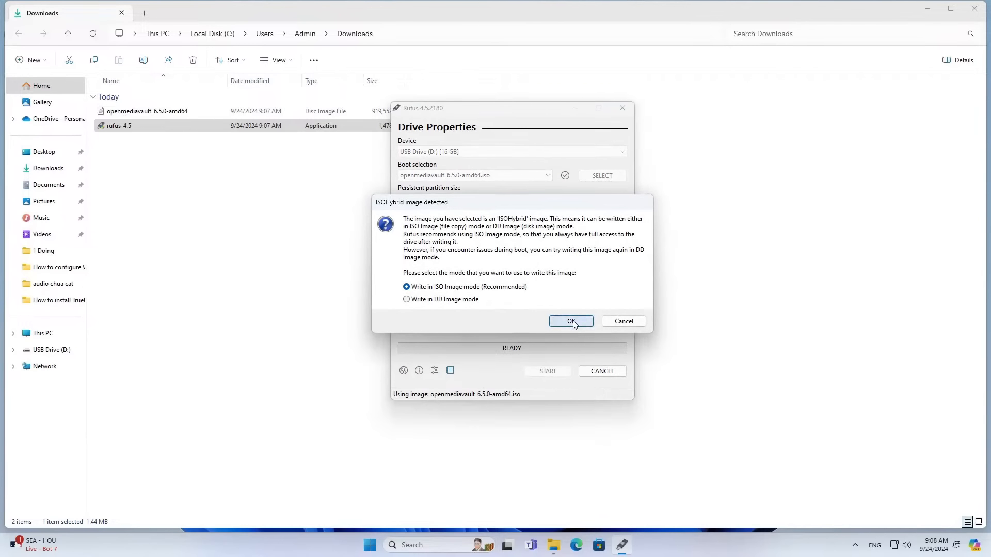
left_click(531, 311)
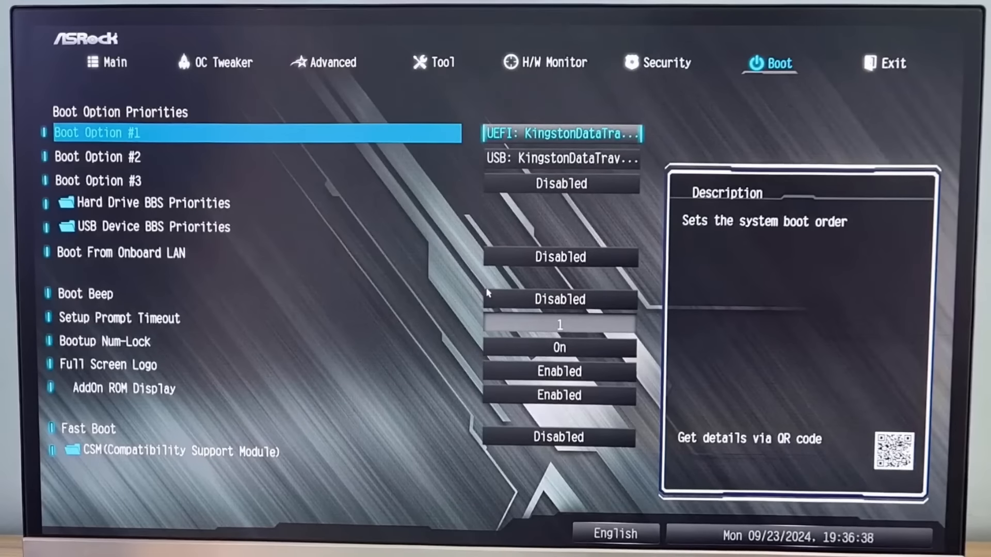
Make UEFI: KingstonDataTraveler Partition 1 Boot Option #1, then save and exit with F10.
key("Return")
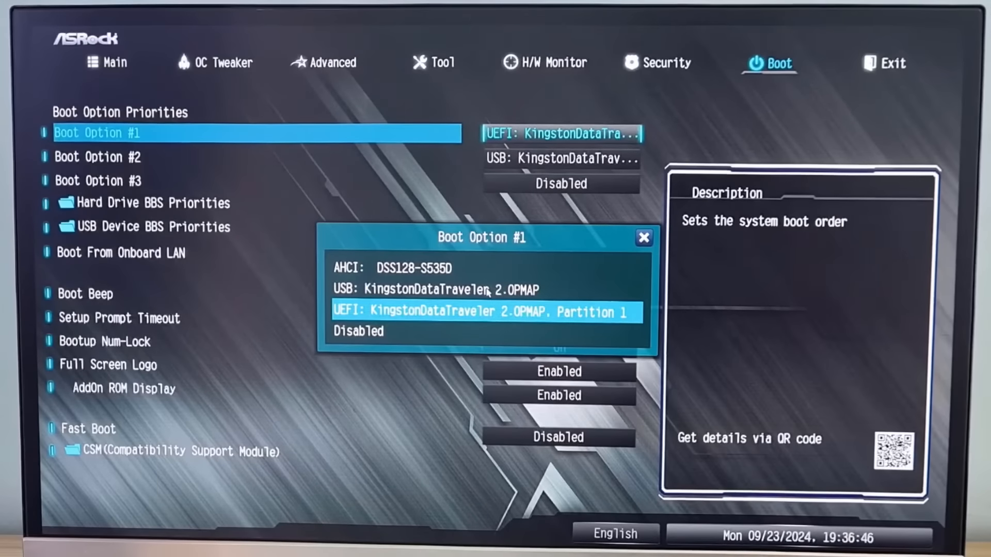
key("Return")
key("F10")
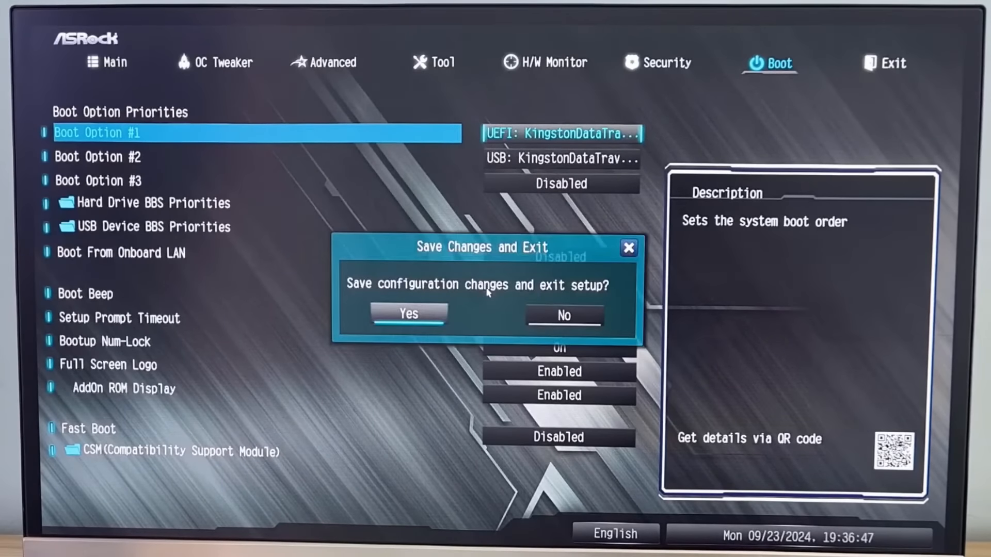
key("Return")
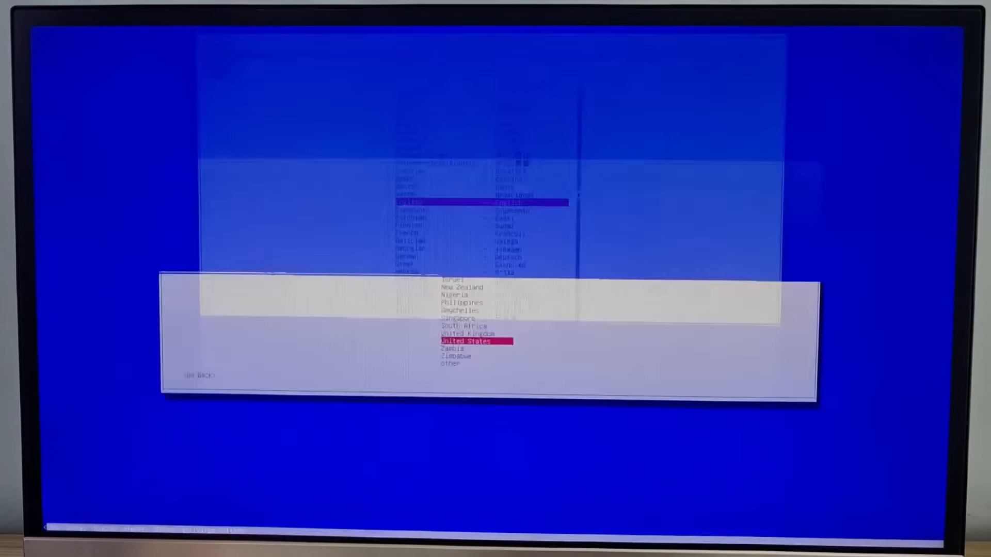
Accept United States location, American English keyboard, hostname openmediavault and domain local.
key("Return")
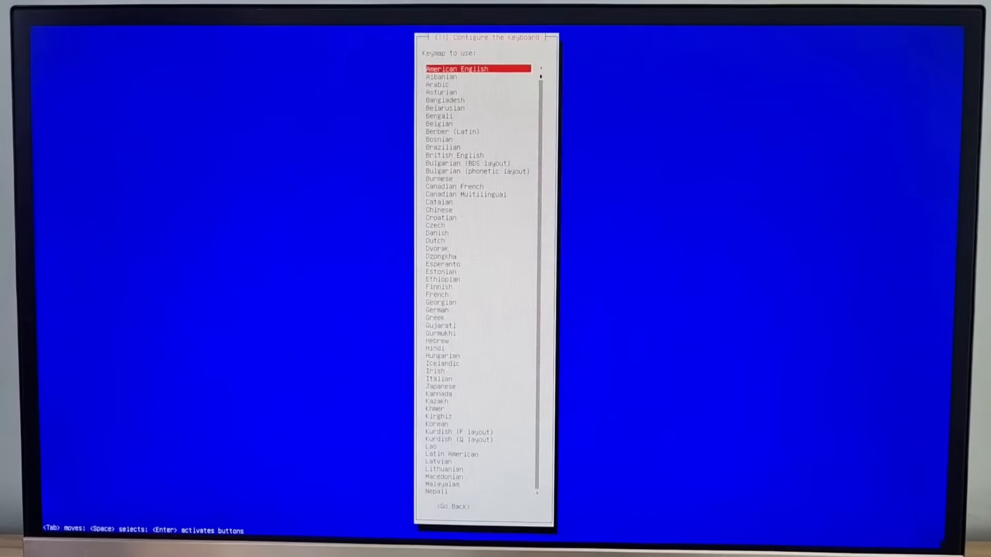
key("Return")
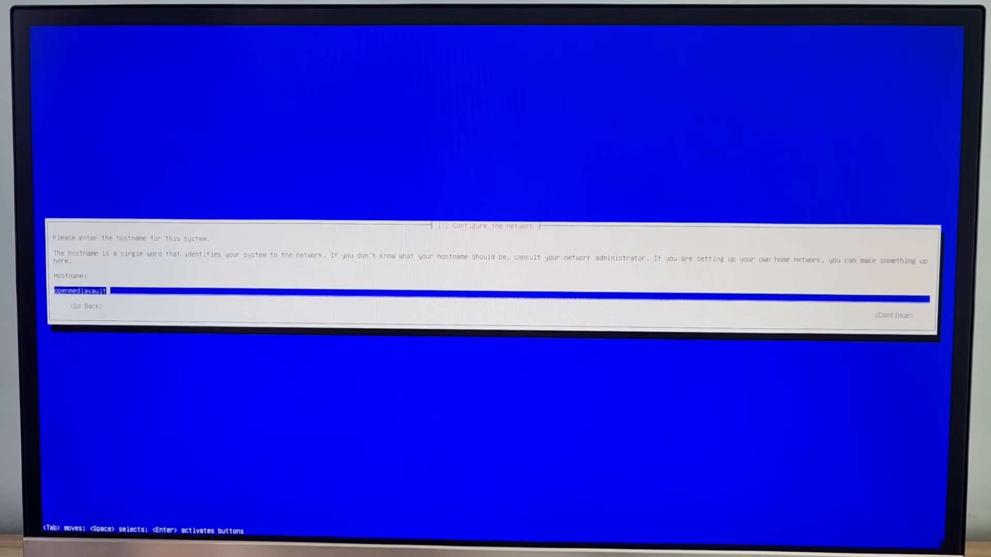
key("Tab")
key("Return")
key("Tab")
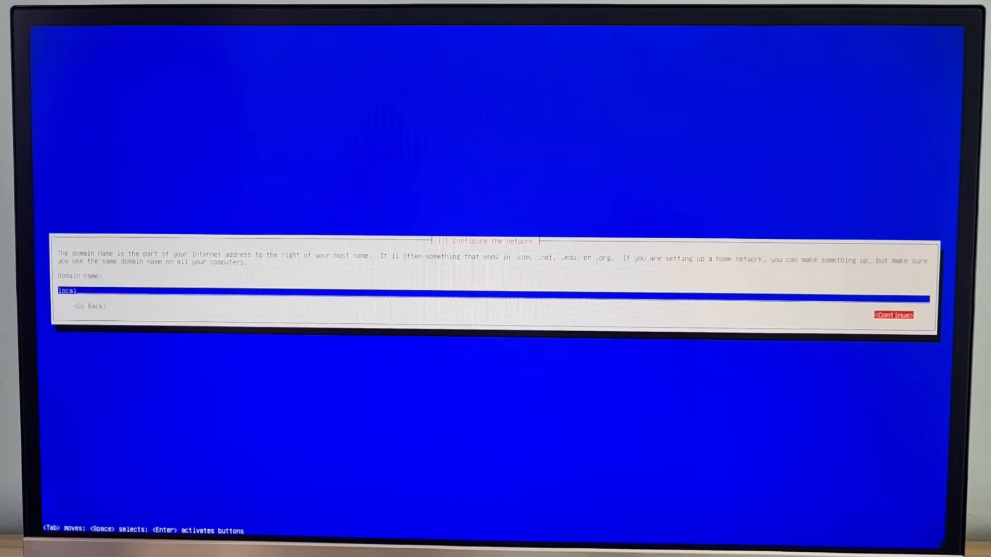
key("Return")
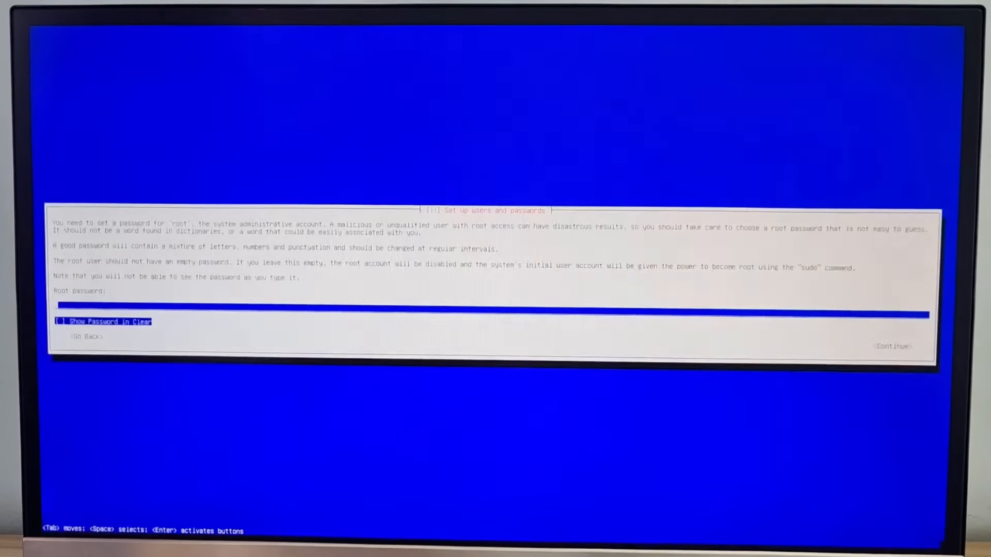
Enter and confirm the root password, then choose the Eastern time zone.
type("**")
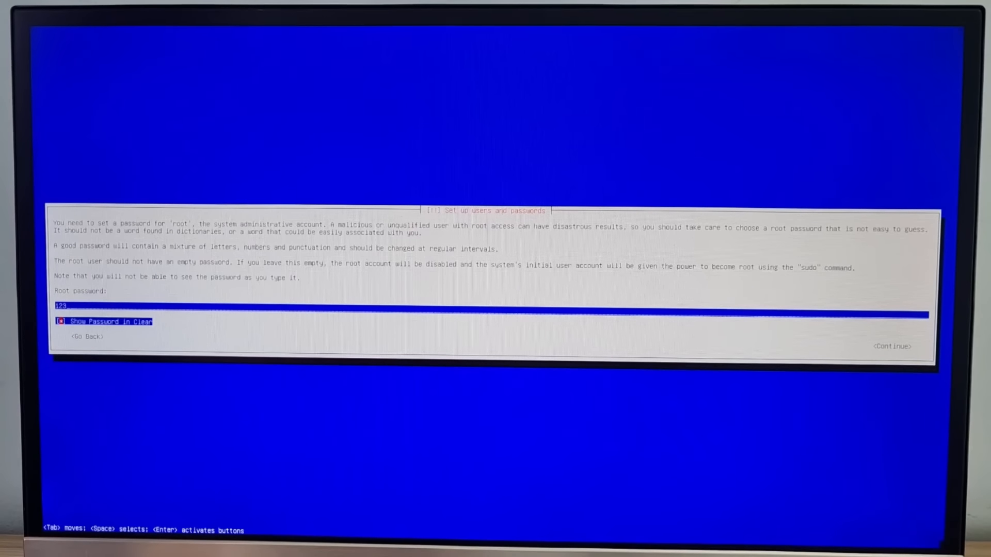
key("Tab")
key("Return")
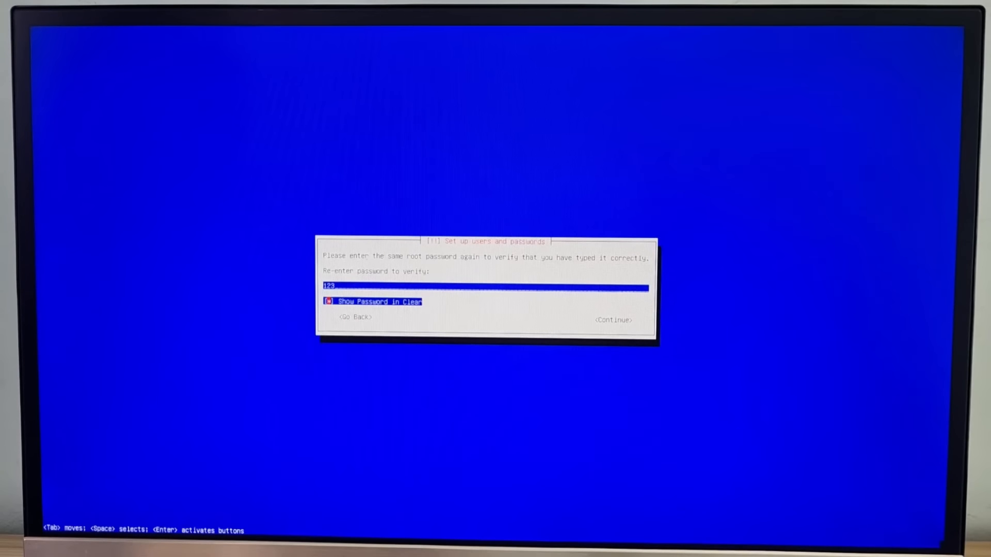
key("Tab")
key("Return")
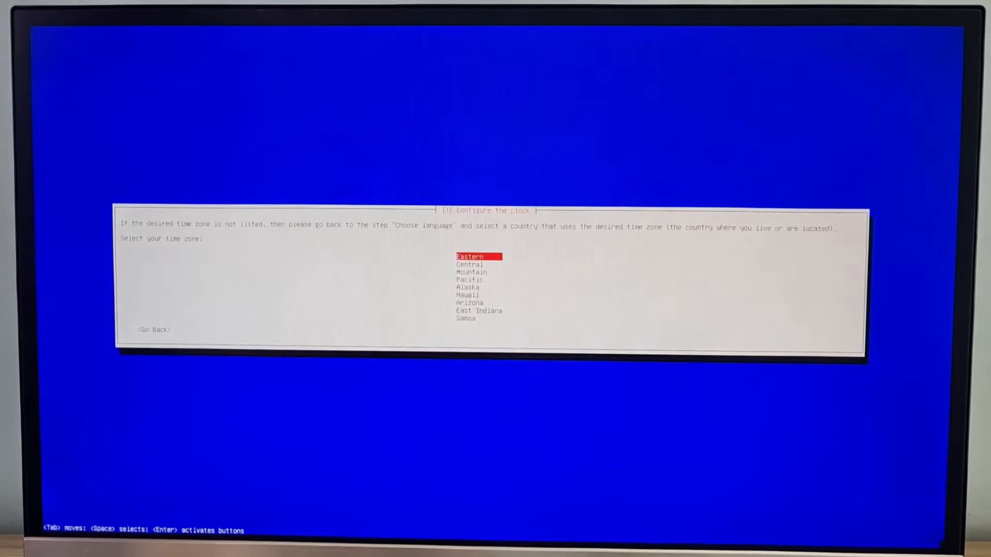
key("Return")
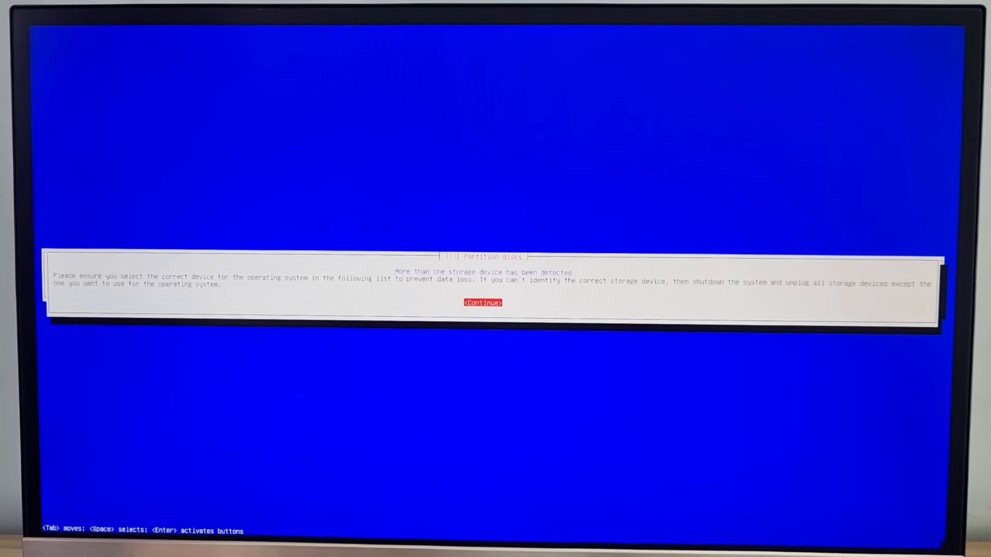
Install onto the 128 GB sdc disk and write its ESP, ext4 and swap partitions.
key("Return")
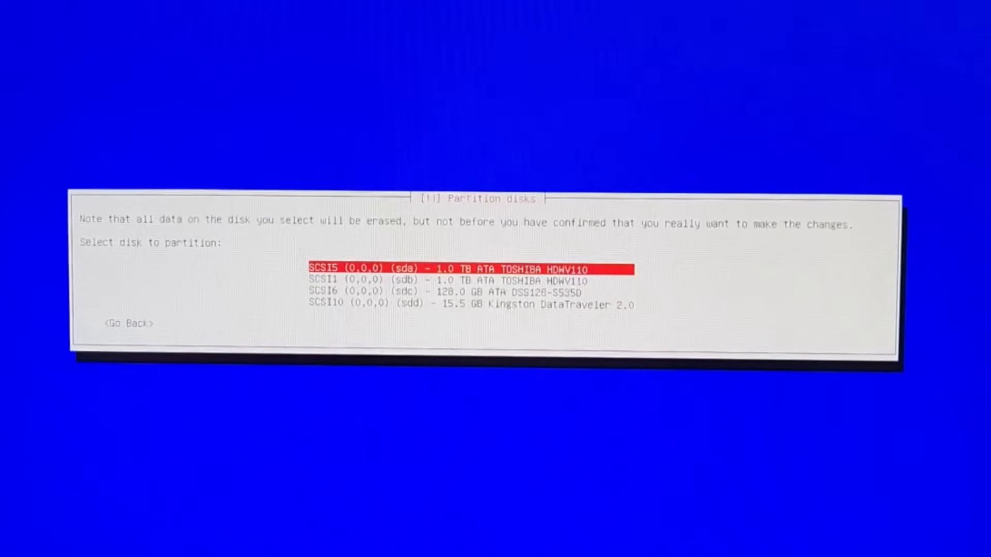
key("Down")
key("Down")
key("Up")
key("Up")
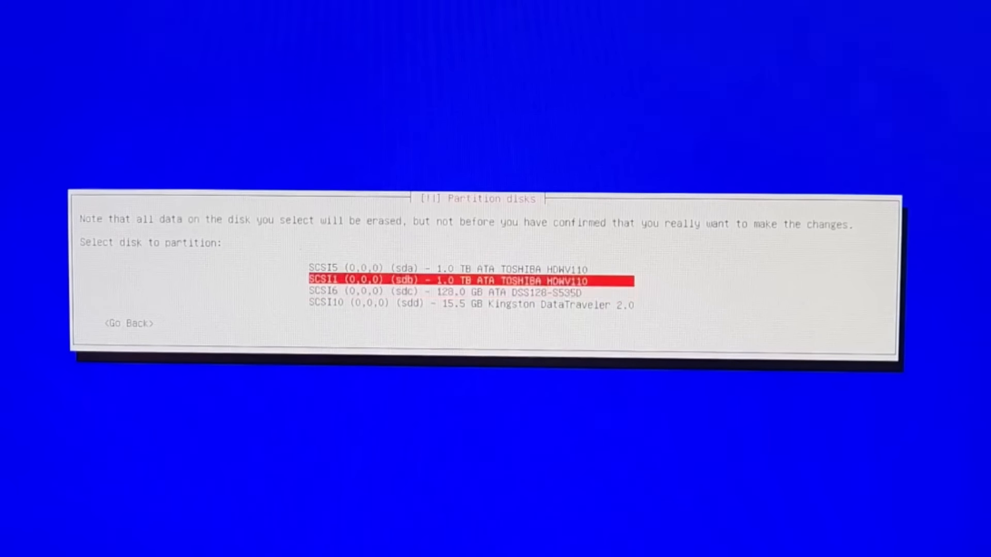
key("Down")
key("Down")
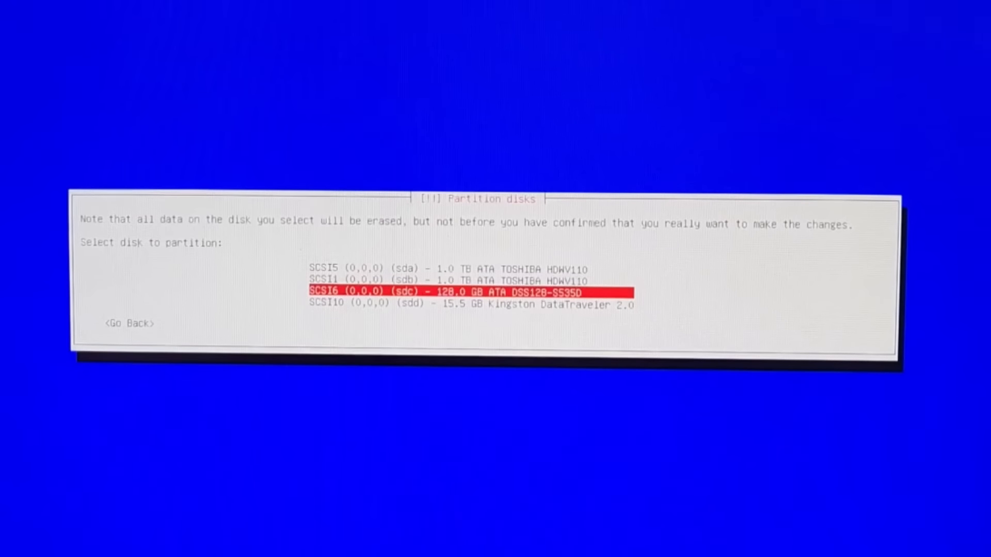
key("Return")
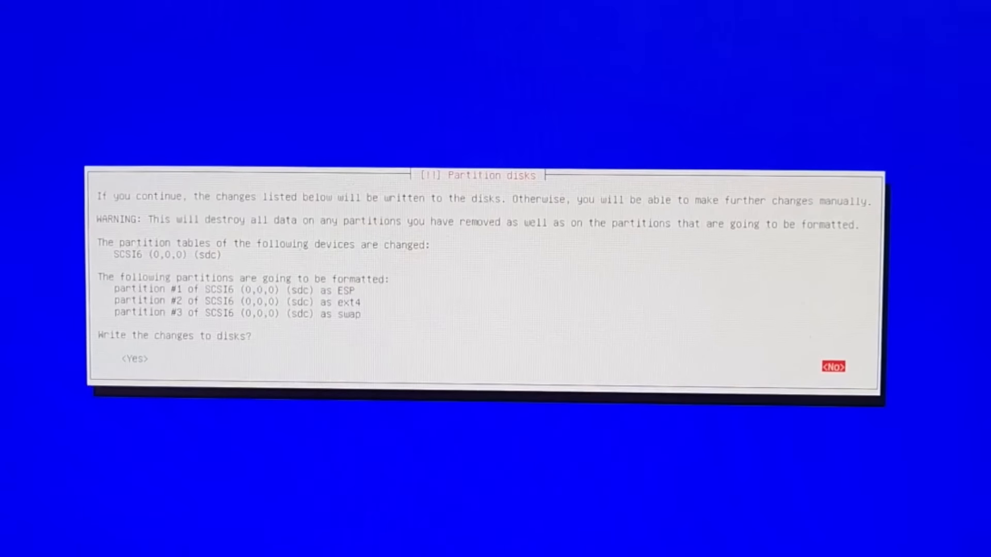
key("Left")
key("Return")
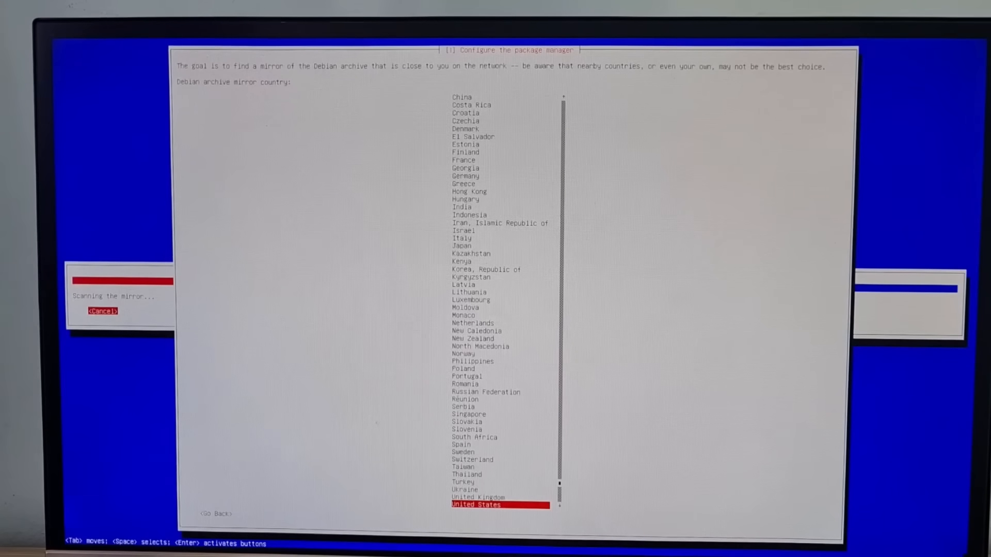
Use the United States deb.debian.org mirror with no HTTP proxy and finish the installation.
key("Return")
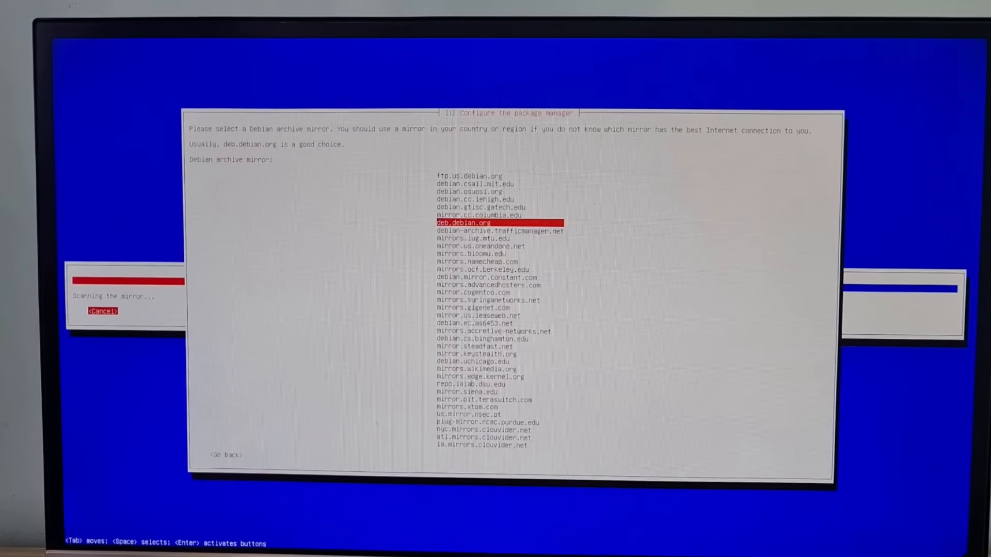
key("Return")
key("Tab")
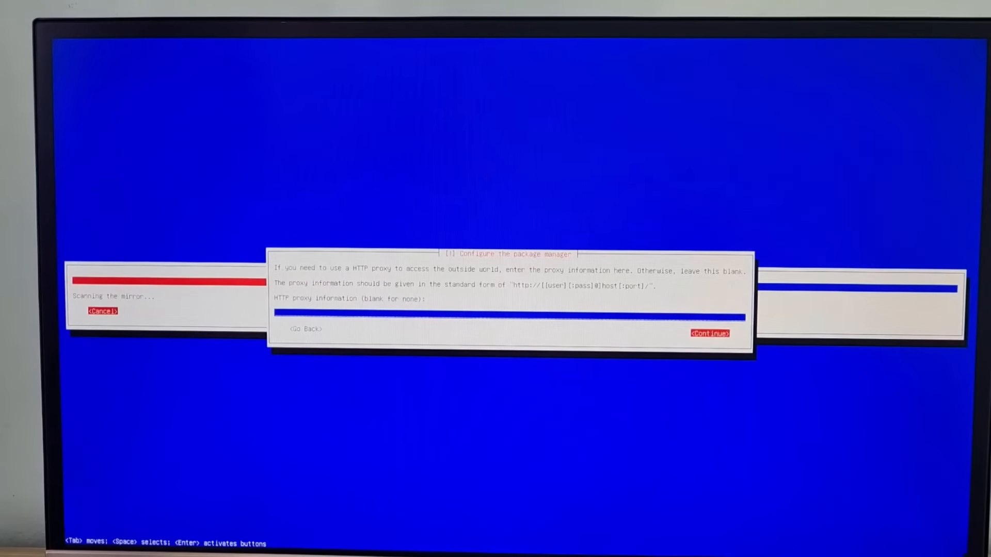
key("Return")
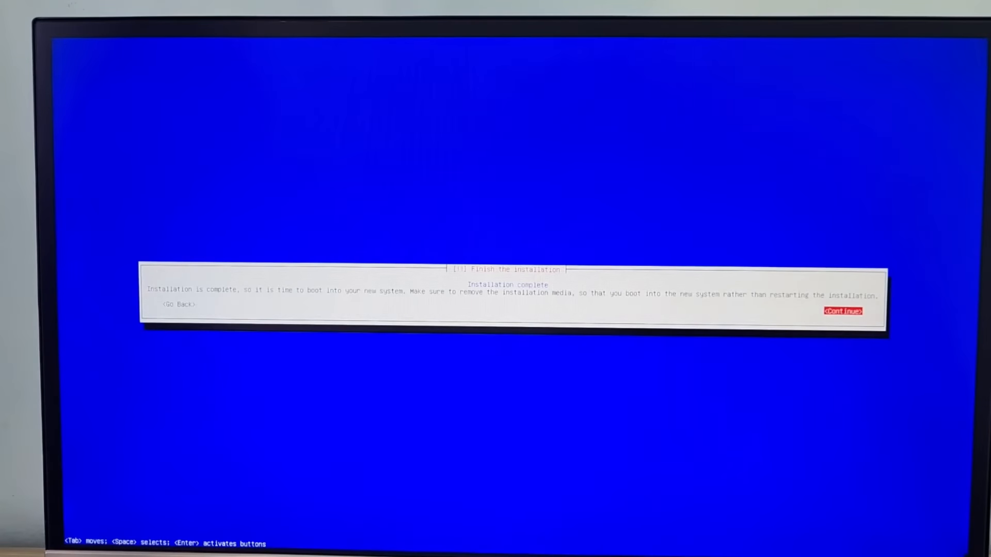
key("Return")
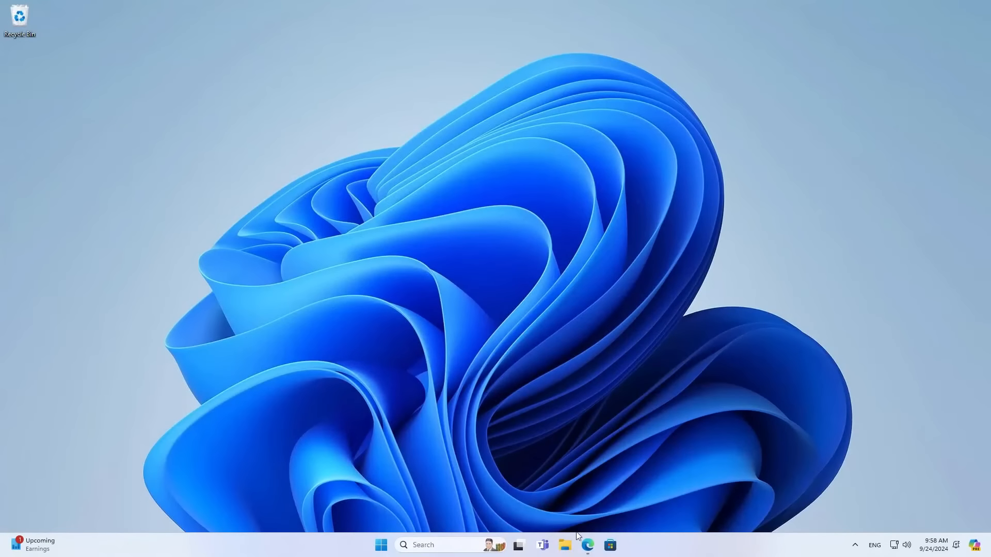
Open the NAS web interface at 192.168.1.13 in Edge.
left_click(587, 547)
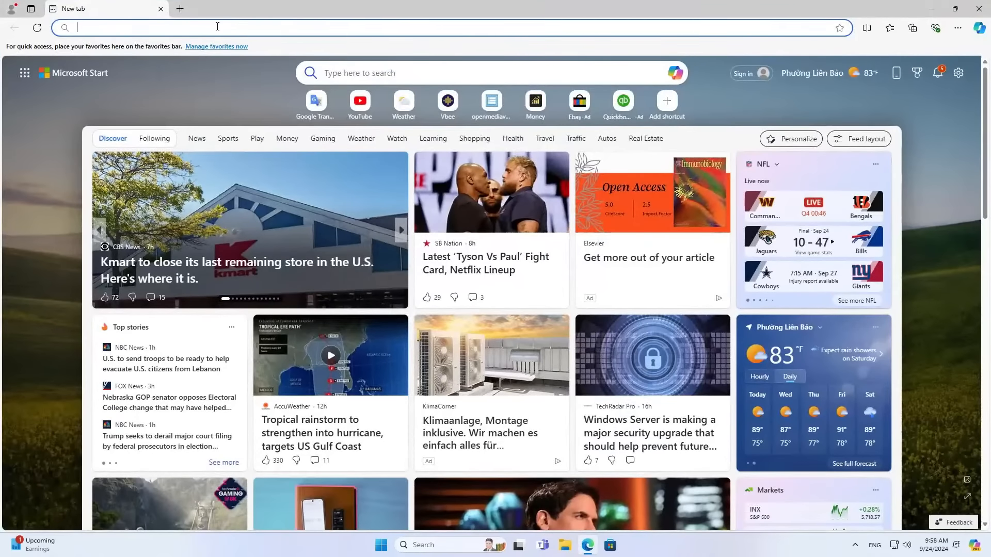
type("192.168.1.201")
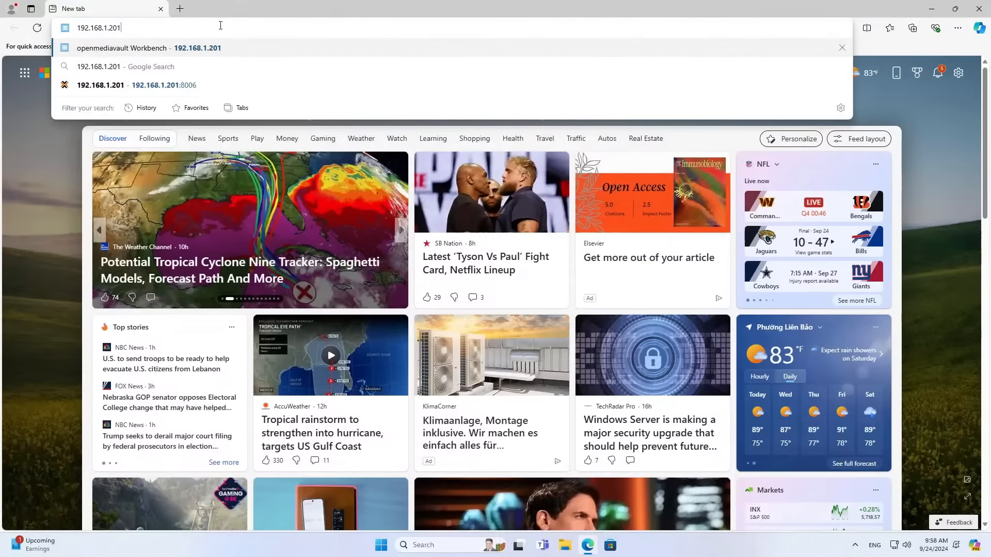
key("BackSpace")
type("13")
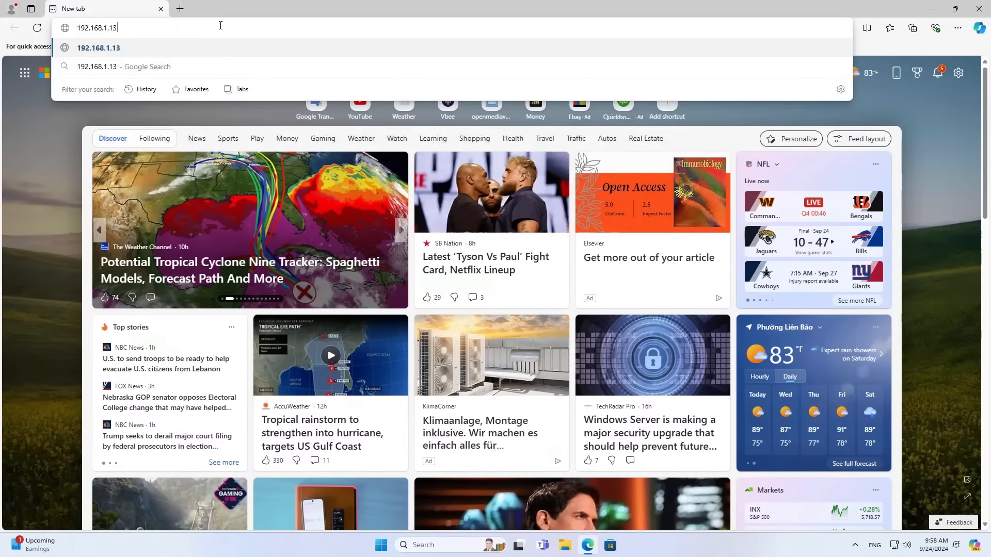
left_click(223, 48)
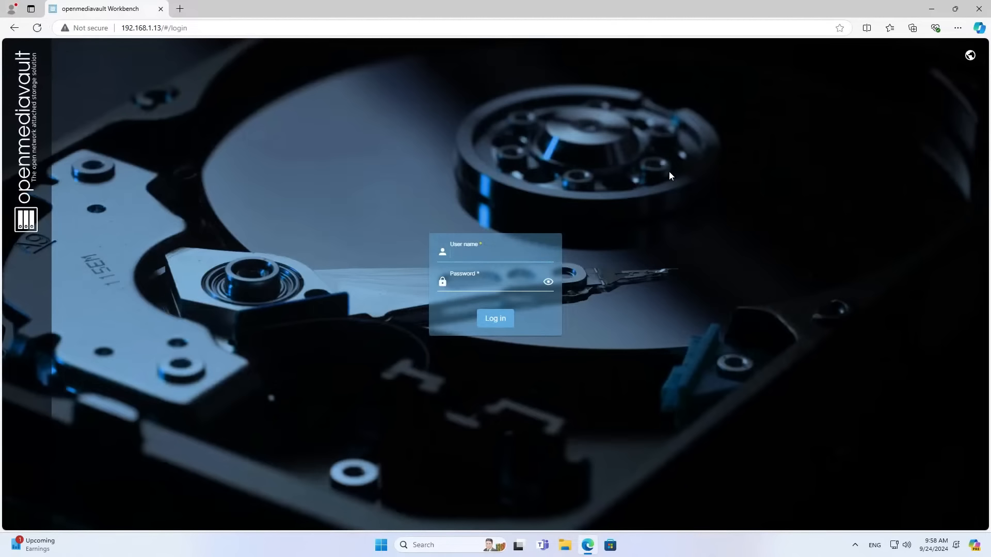
Log in as admin with the account password and choose Never save for it.
type("admin")
key("Tab")
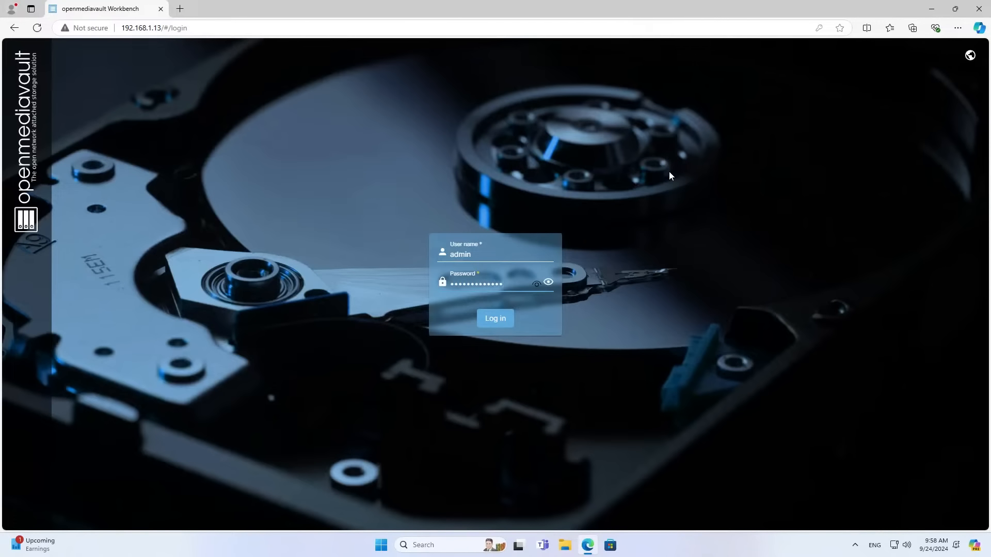
left_click(537, 285)
left_click_drag(509, 282, 437, 285)
left_click_drag(467, 254, 452, 254)
left_click(504, 323)
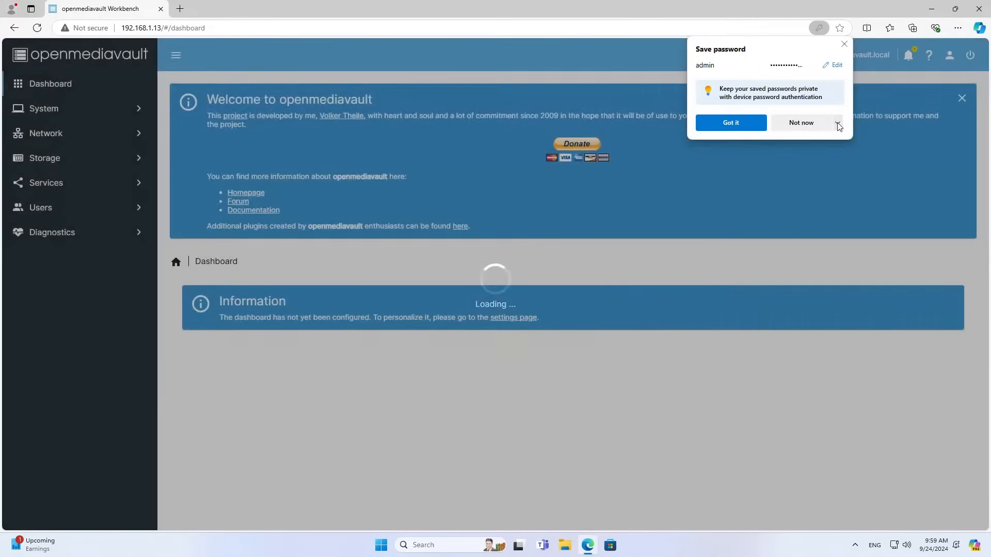
left_click(837, 124)
left_click(832, 157)
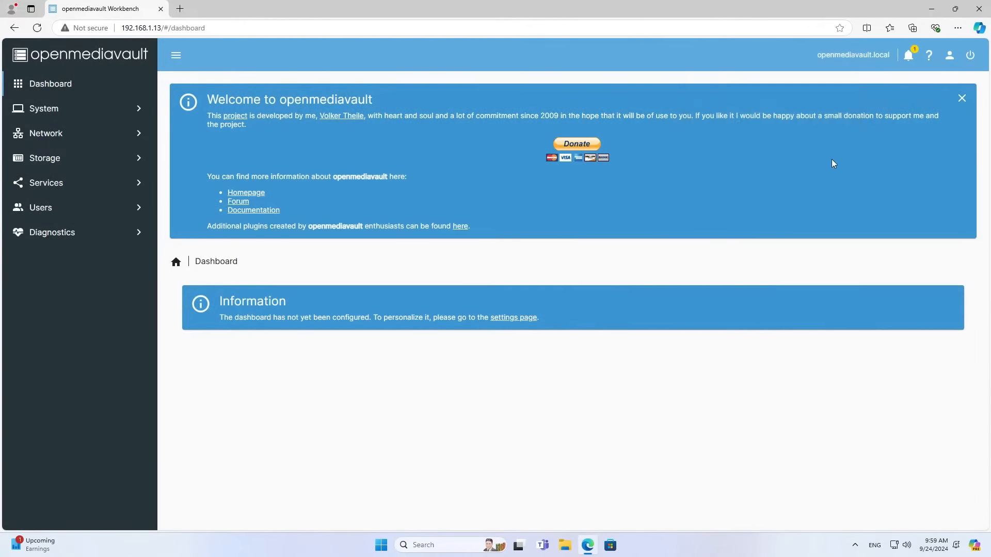
Close the welcome banner, enable all dashboard widgets with Select all, and save.
left_click(963, 100)
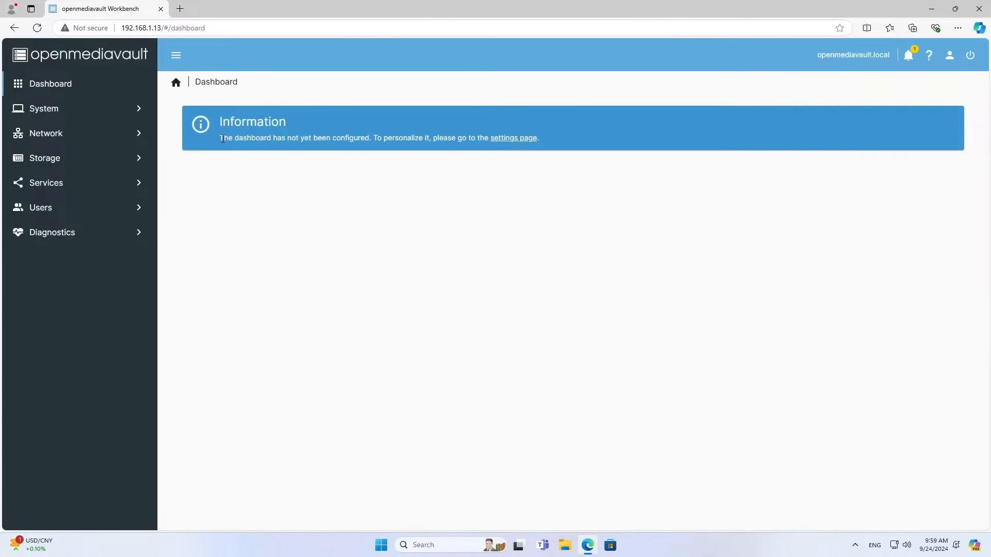
left_click_drag(222, 138, 490, 139)
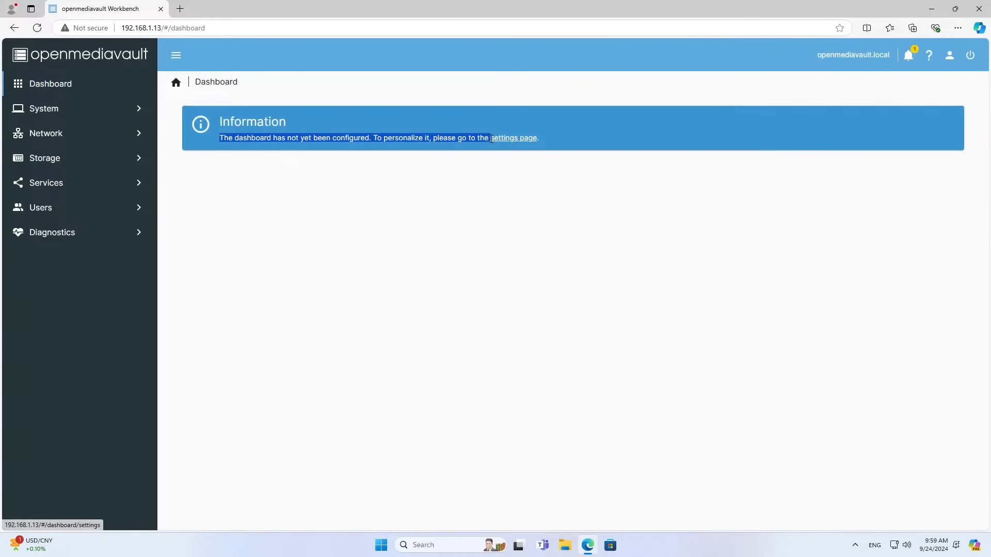
left_click(497, 196)
left_click(509, 140)
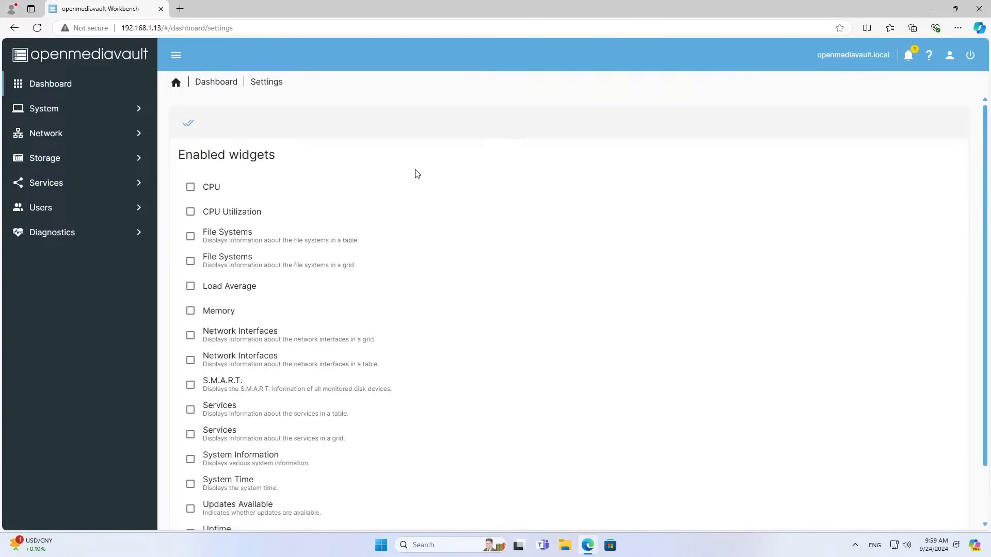
scroll(312, 193, "down", 2)
scroll(312, 196, "up", 2)
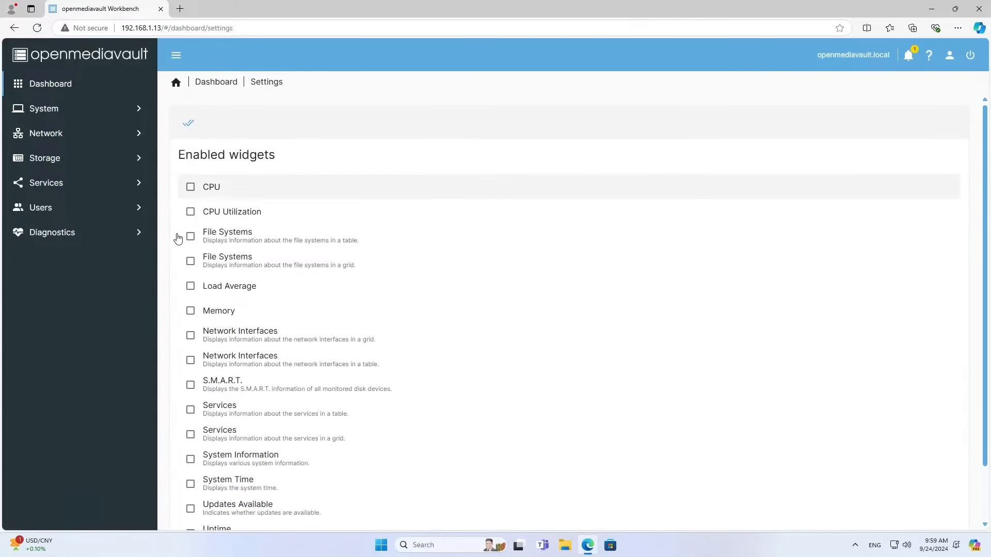
left_click(191, 124)
scroll(485, 340, "down", 2)
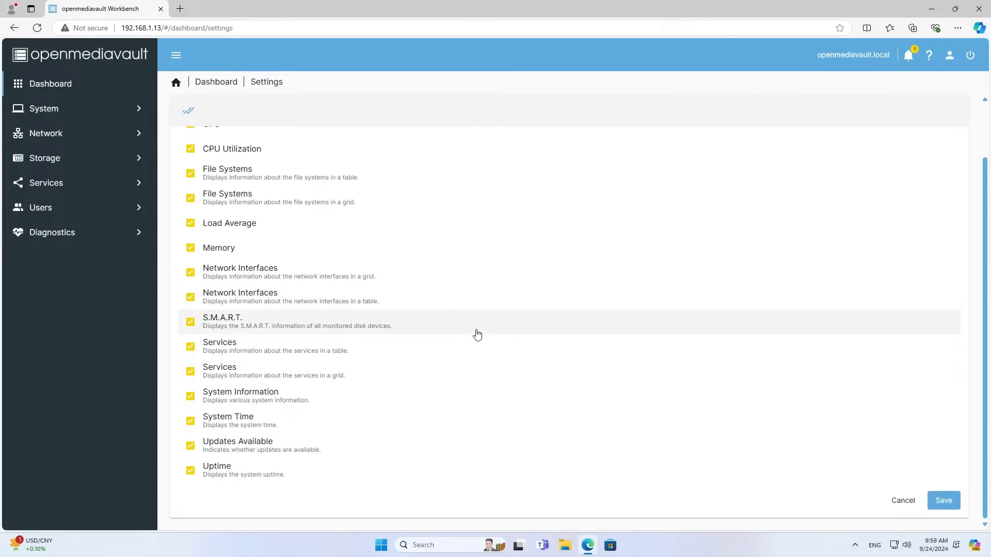
left_click(942, 508)
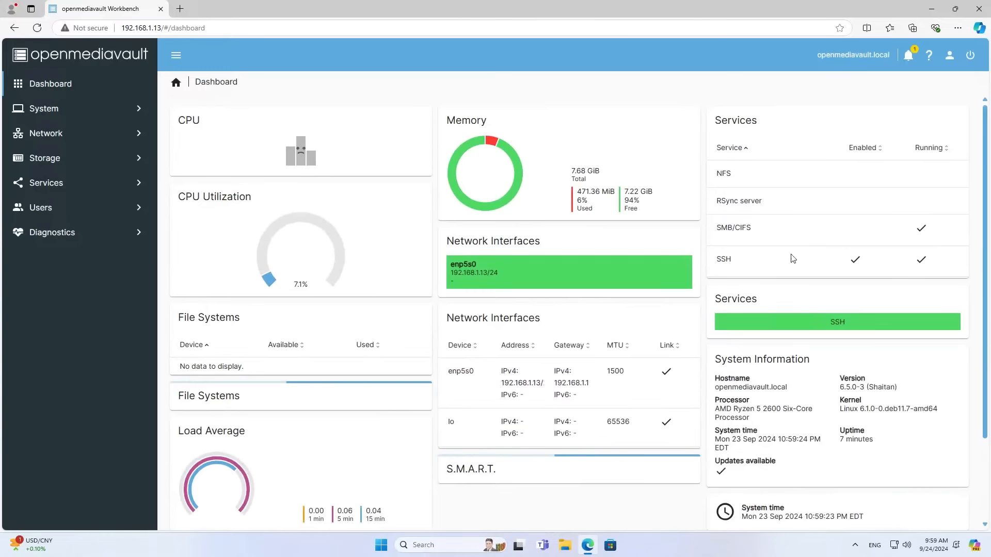
scroll(615, 366, "down", 2)
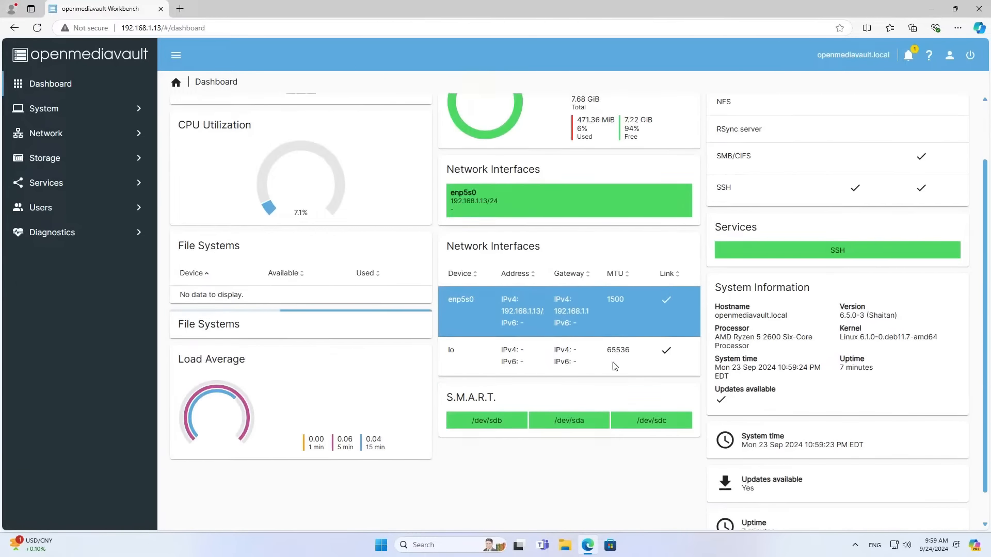
scroll(615, 365, "up", 2)
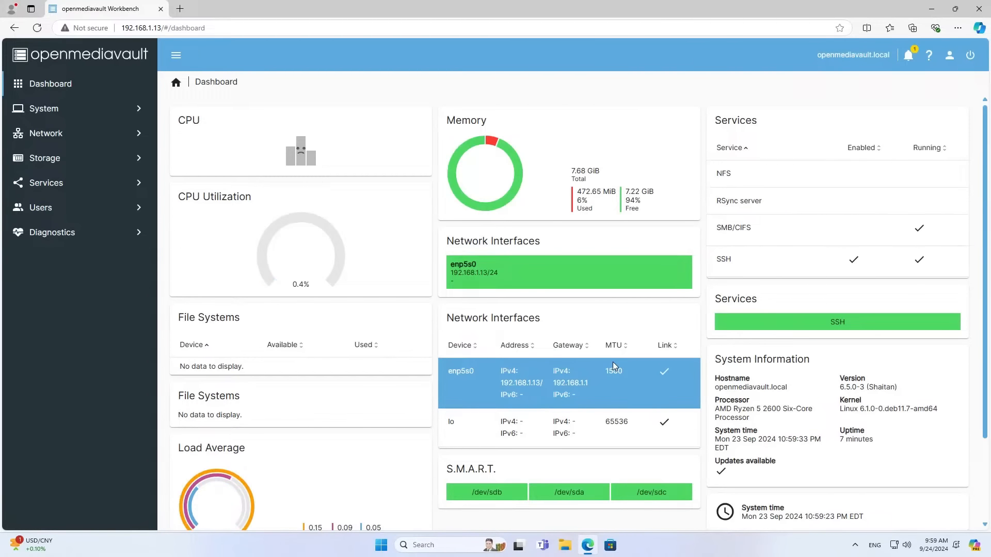
Set the time zone to Asia/Ho_Chi_Minh in System > Date & Time, save and apply.
left_click(56, 110)
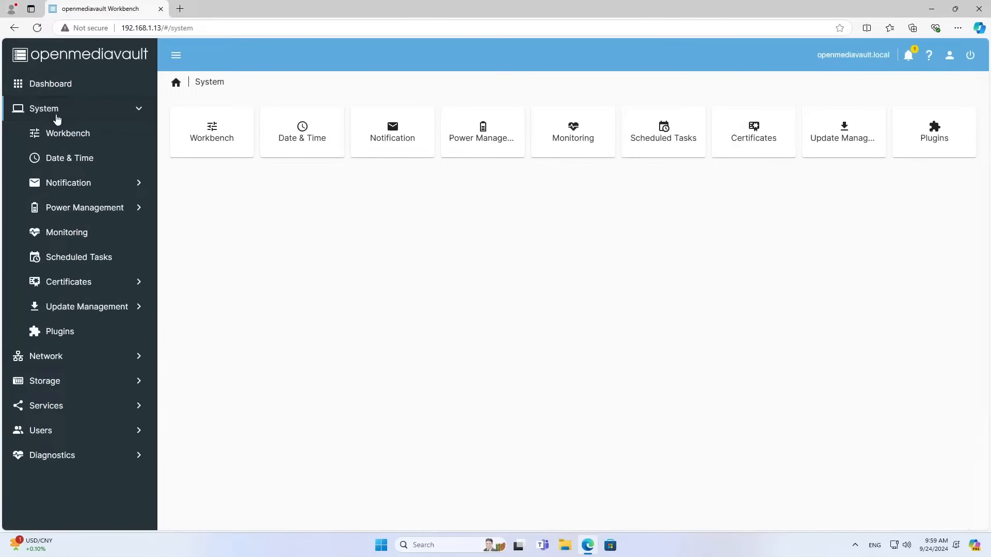
left_click(66, 162)
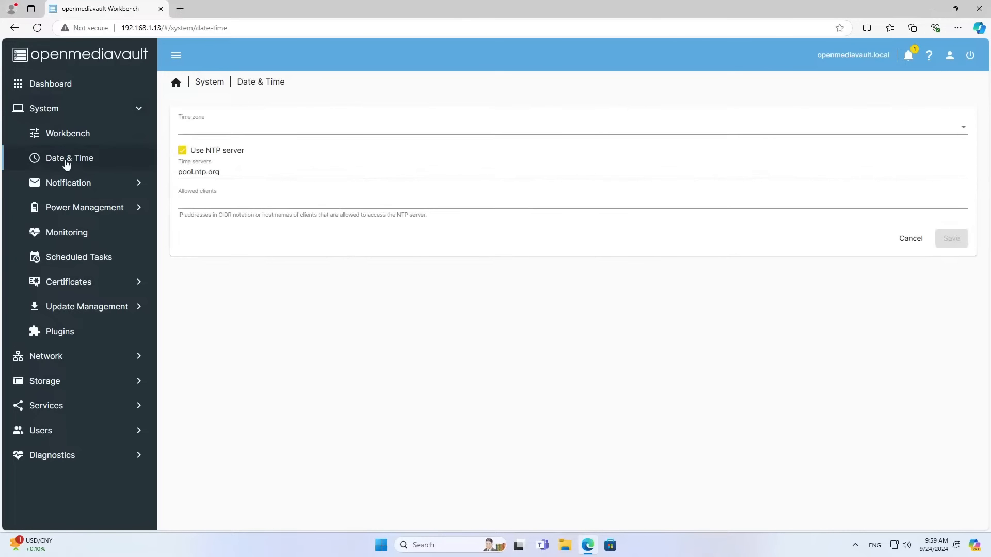
left_click(204, 132)
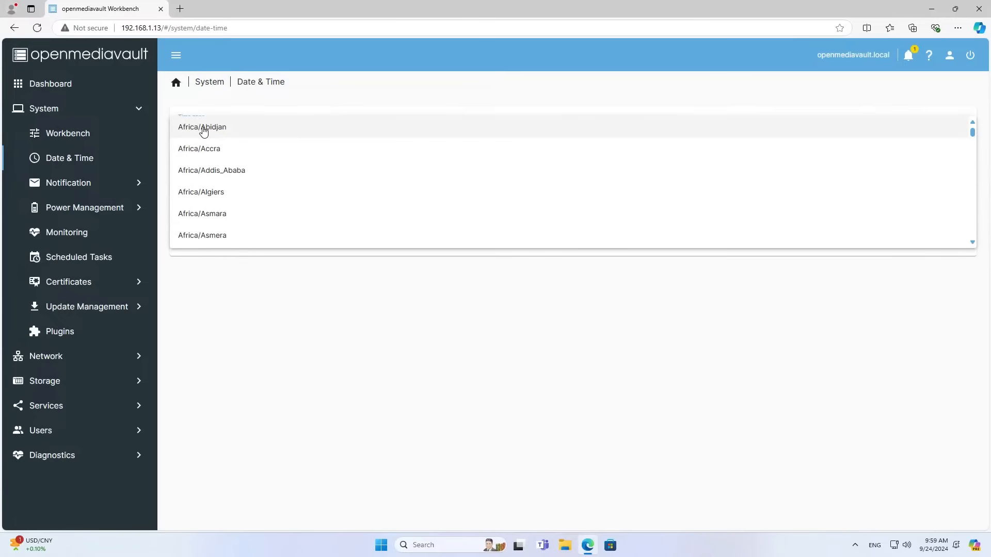
scroll(203, 136, "down", 20)
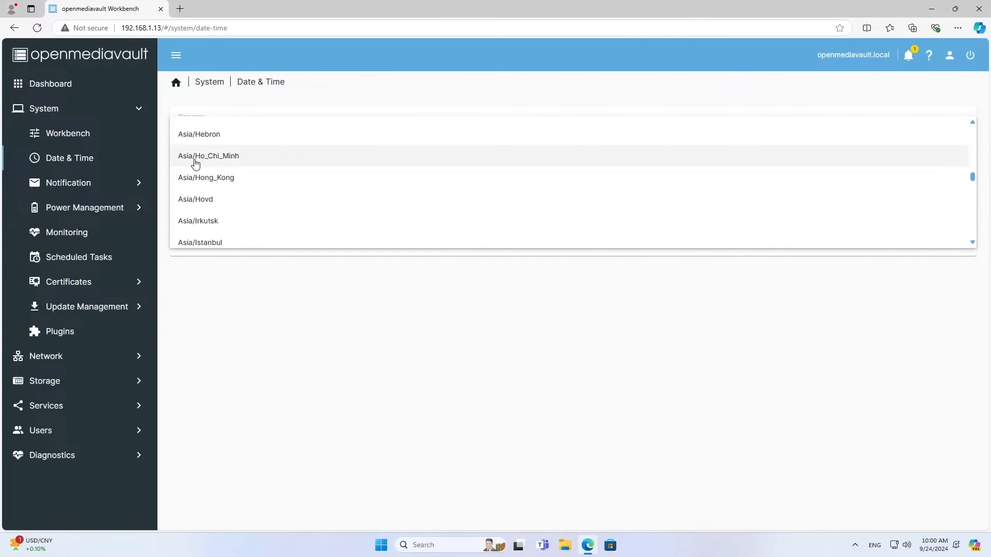
left_click(195, 162)
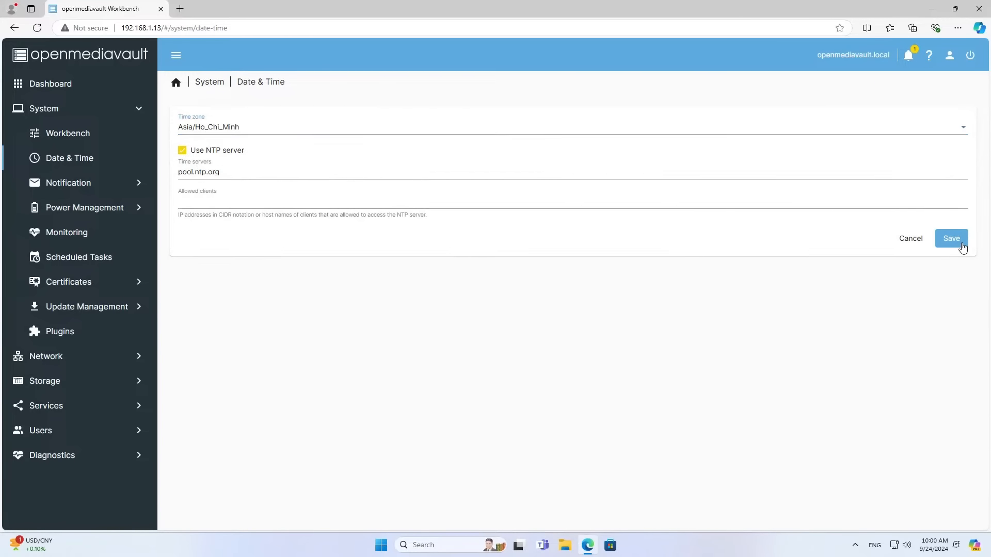
left_click(961, 244)
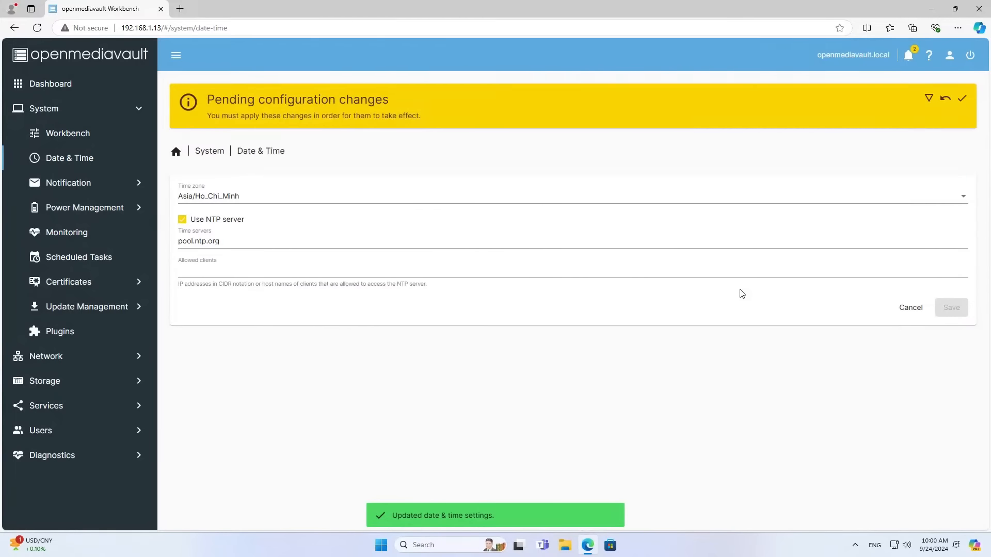
left_click(962, 98)
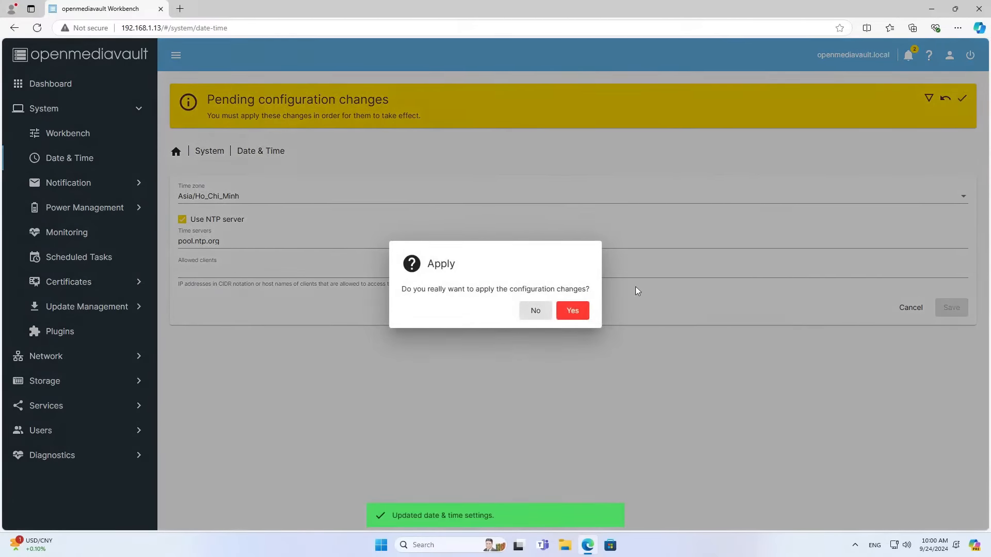
left_click(574, 311)
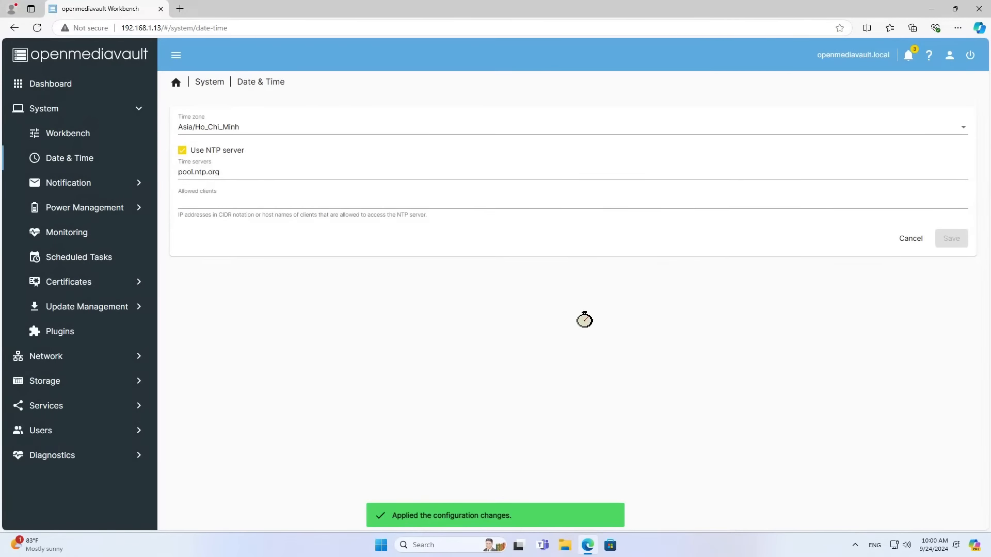
left_click(84, 117)
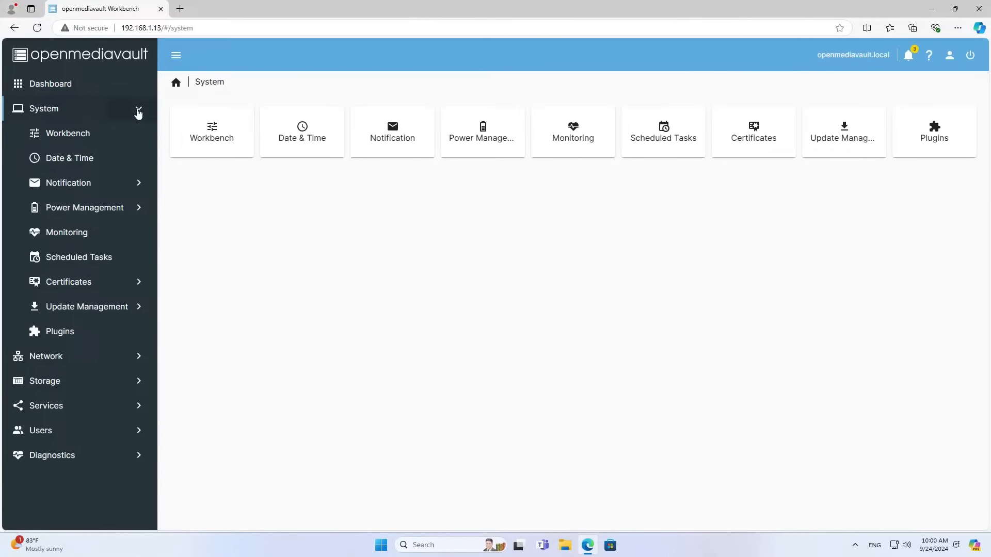
Edit the enp5s0 network interface and switch its IPv4 method to Static.
left_click(138, 113)
left_click(87, 135)
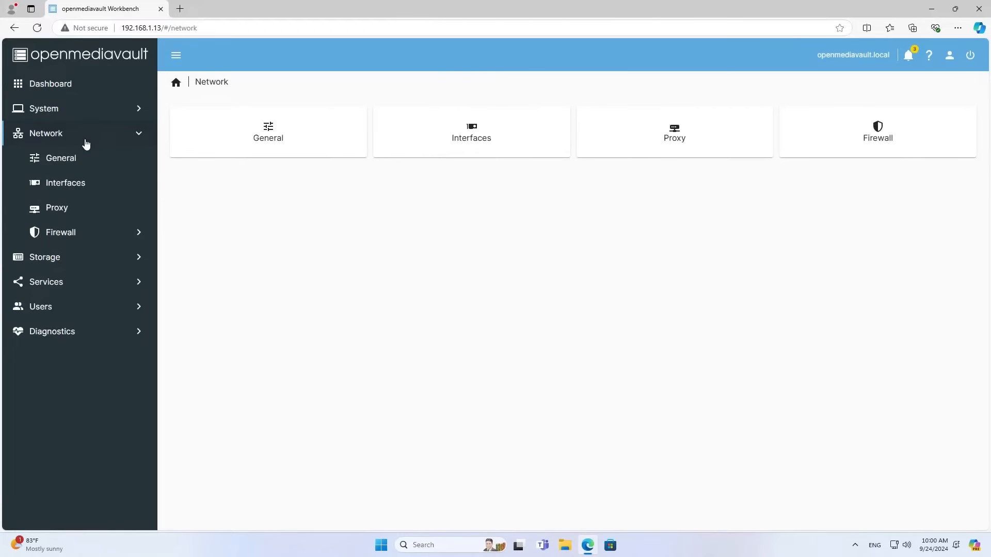
left_click(84, 193)
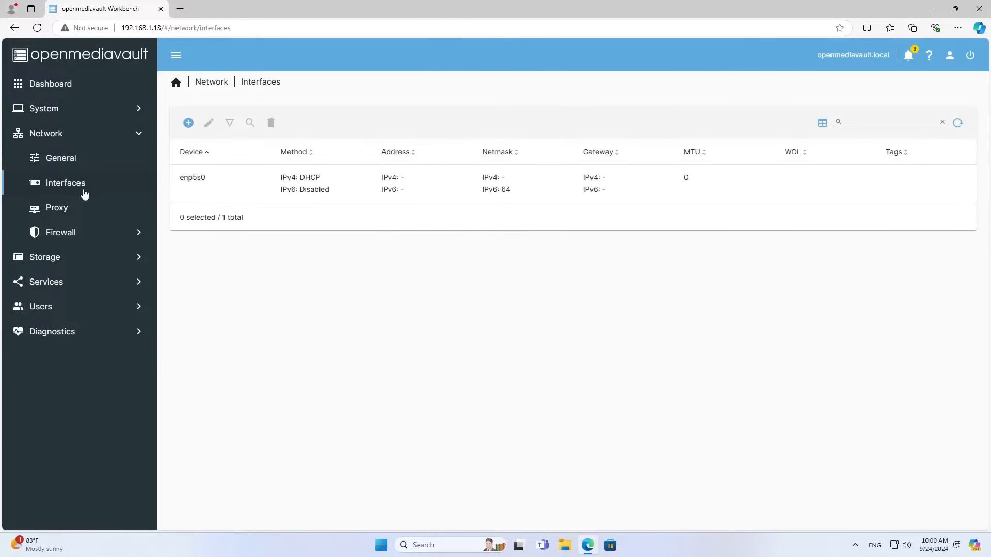
left_click(271, 196)
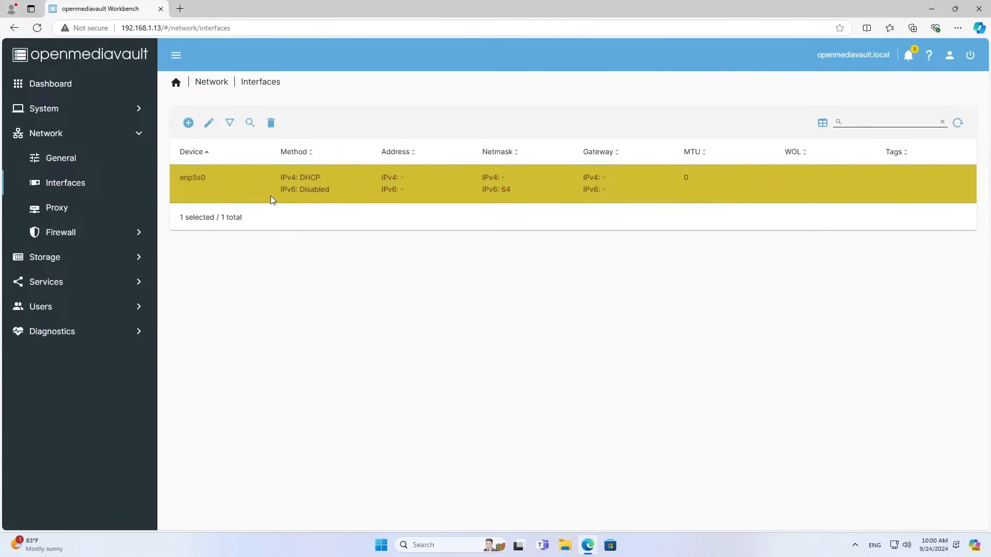
left_click(208, 124)
left_click(213, 264)
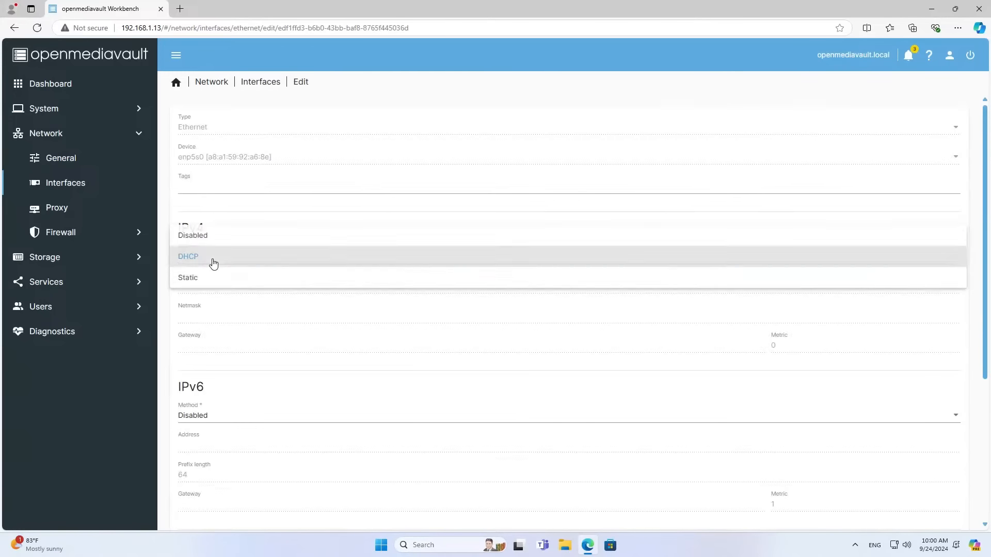
left_click(213, 282)
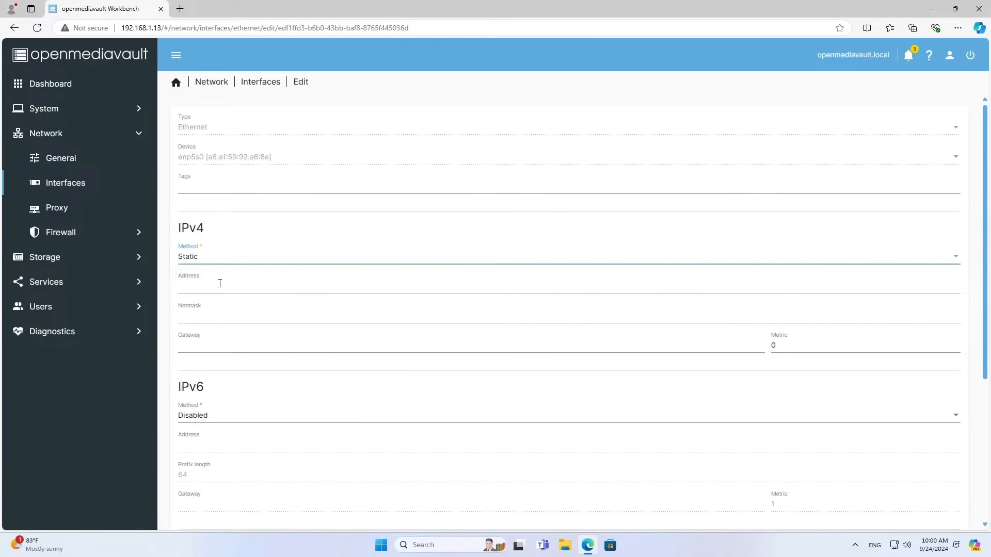
Enter address 192.168.1.13, netmask 255.255.255.0 and gateway 192.168.1.1.
left_click(263, 285)
type("192")
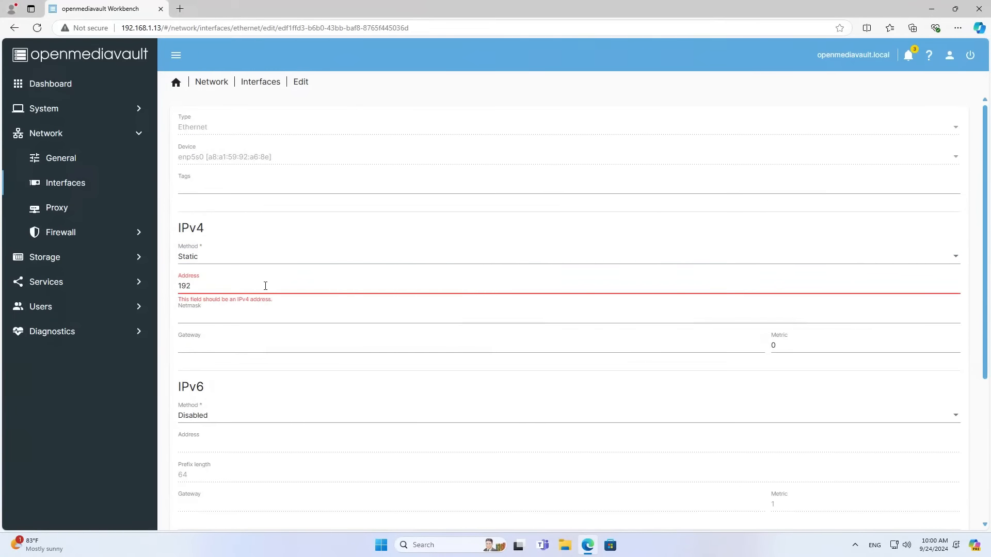
type(".168.1.13")
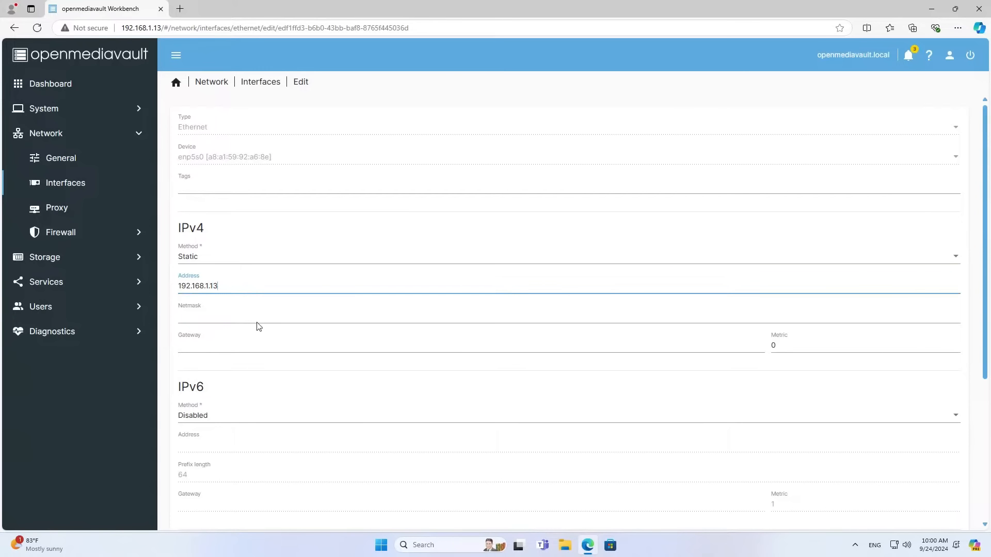
left_click(260, 318)
type("255.255.255.0")
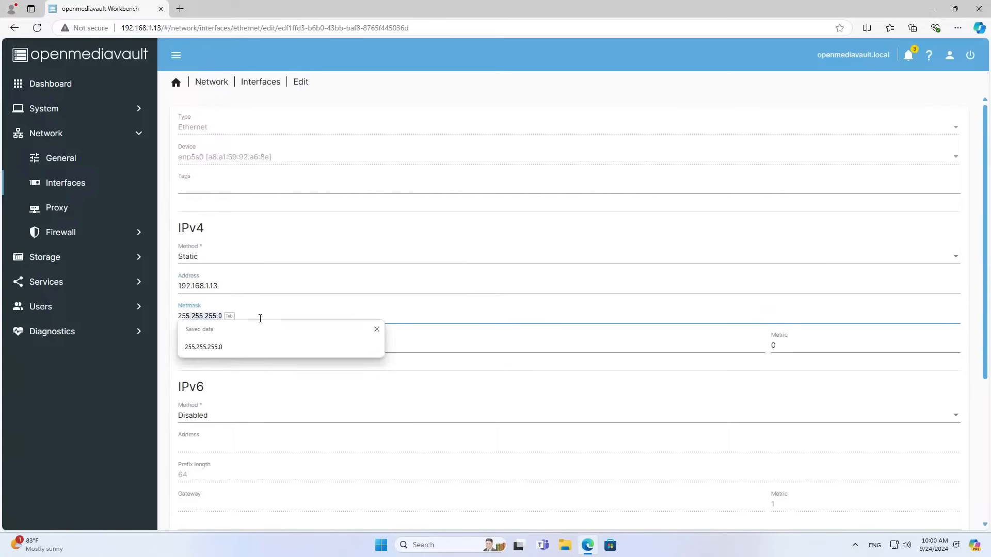
left_click(254, 347)
left_click(254, 347)
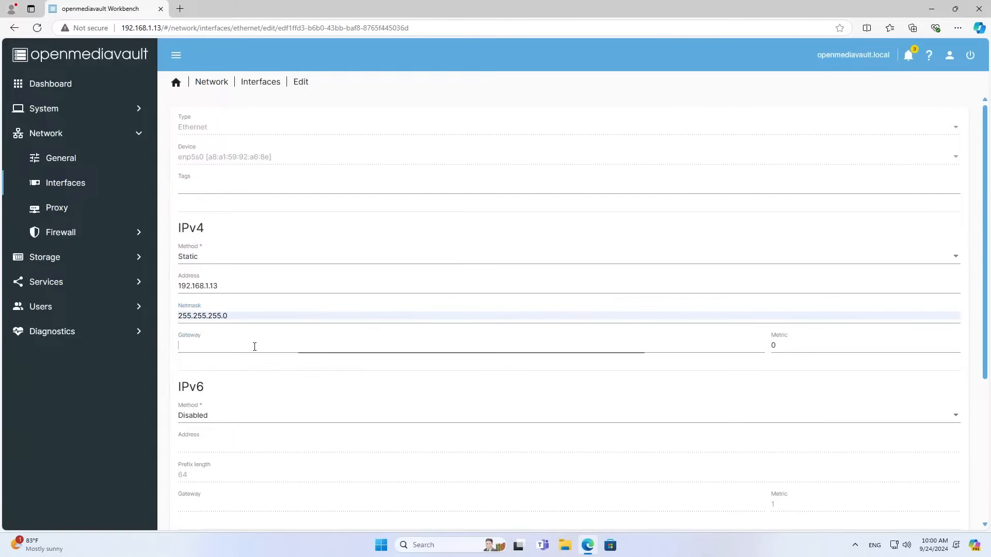
left_click(257, 376)
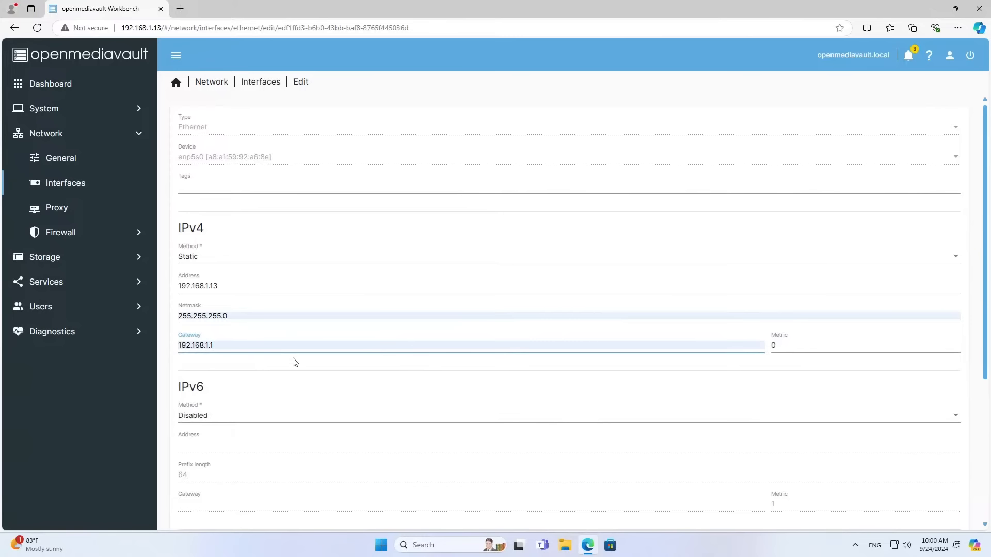
left_click(228, 282)
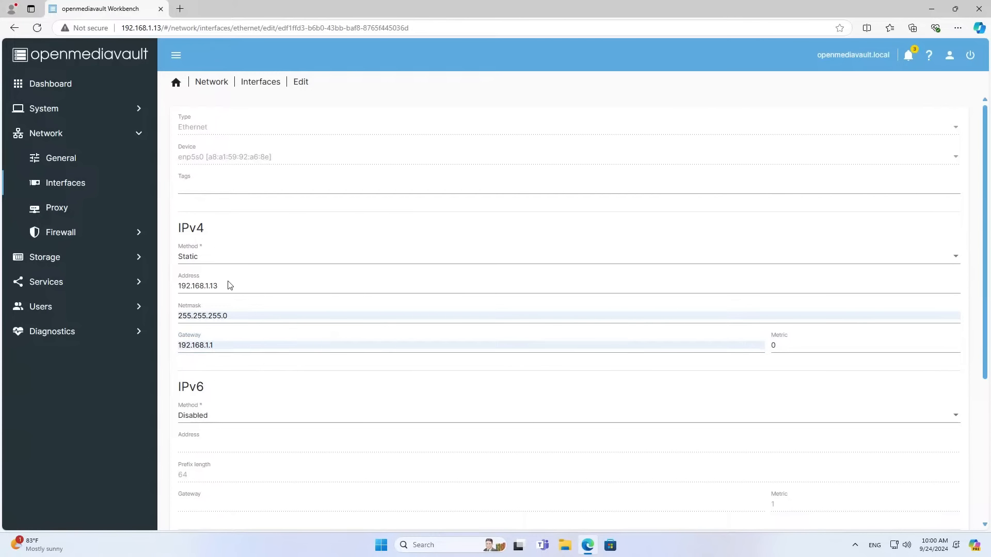
left_click(237, 318)
left_click(242, 346)
scroll(252, 382, "down", 4)
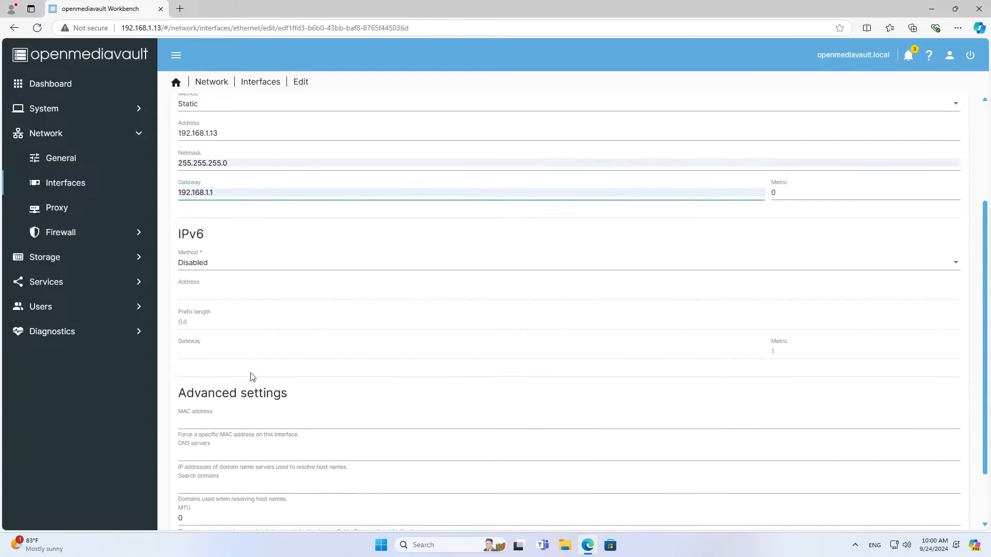
Set DNS servers 8.8.8.8,1.1.1.1, then save and apply the interface changes.
left_click(225, 386)
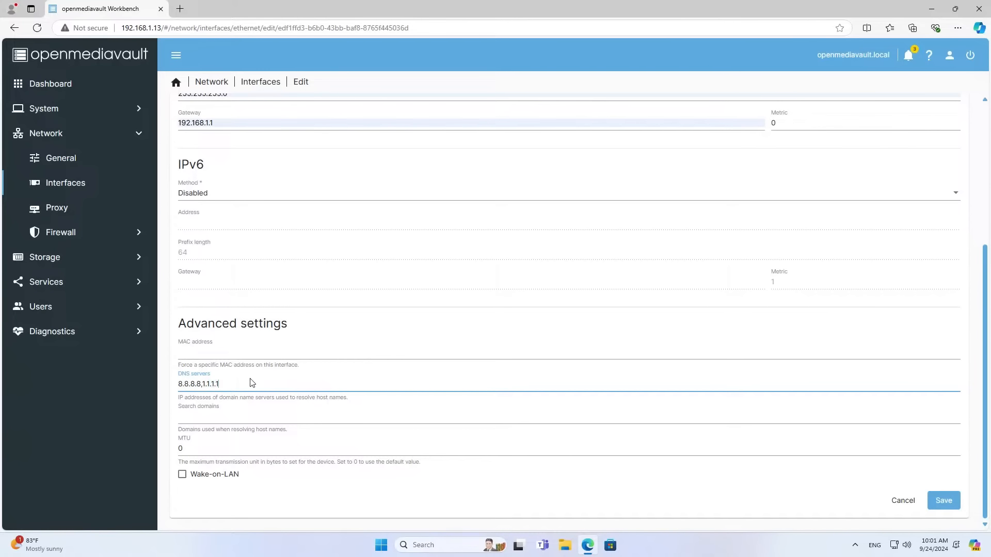
left_click_drag(201, 383, 194, 389)
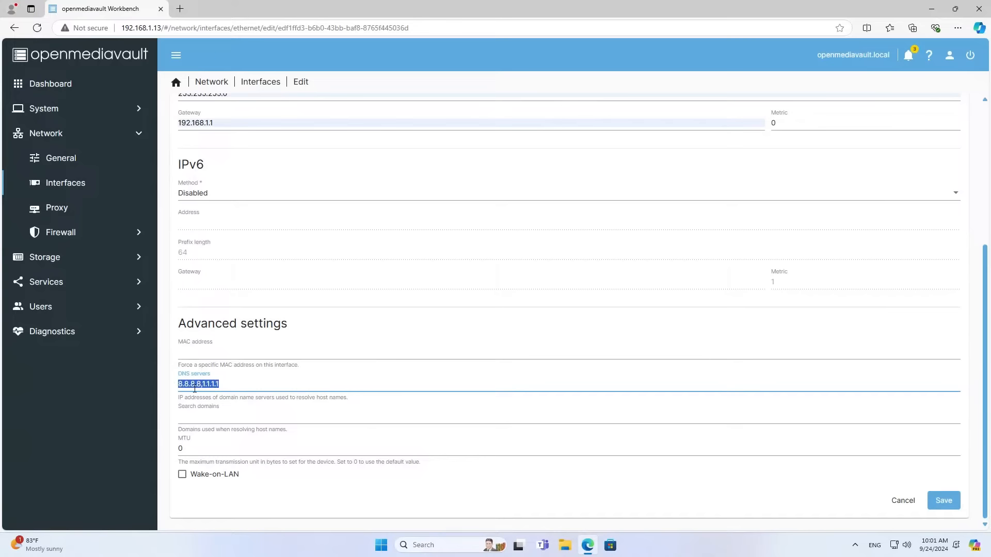
left_click(938, 506)
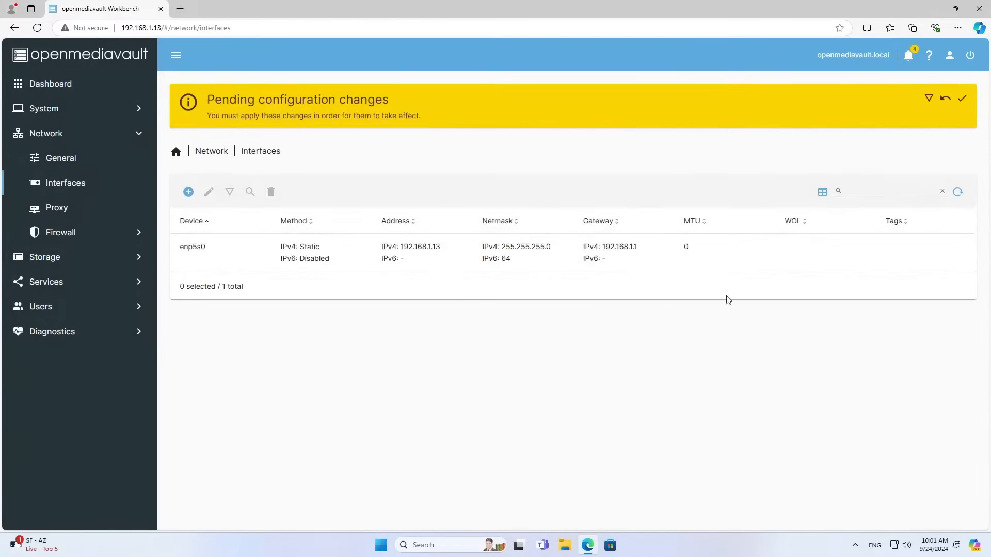
left_click(962, 98)
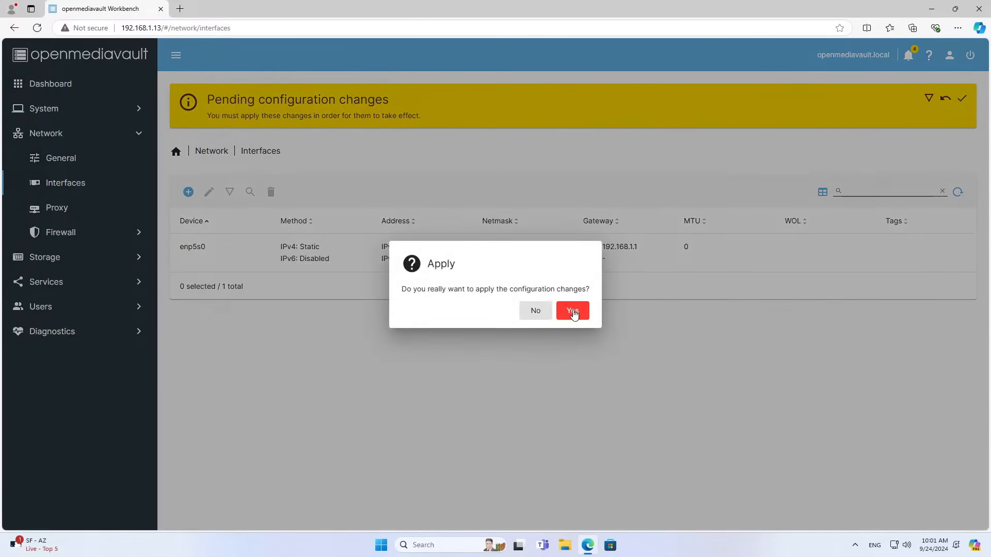
left_click(573, 311)
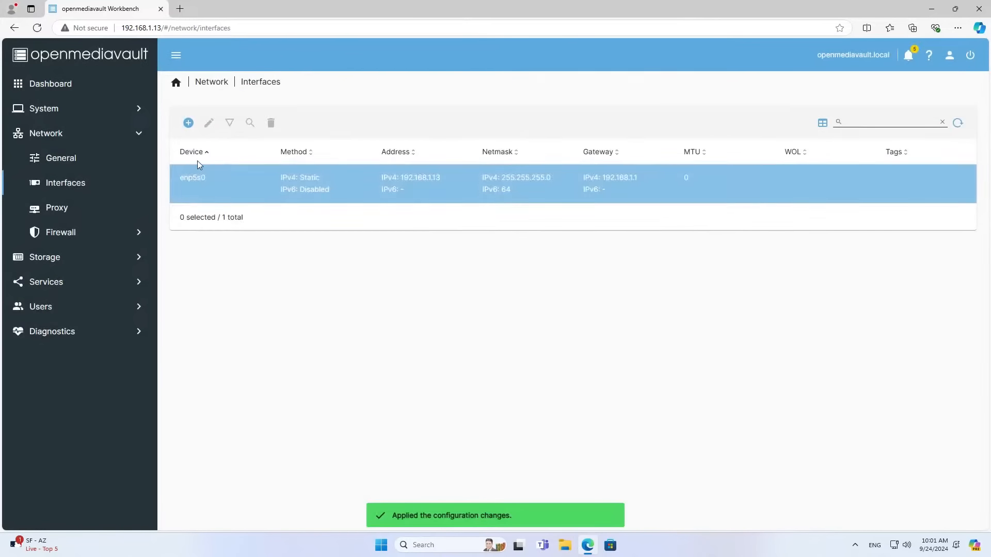
left_click(138, 135)
left_click(141, 136)
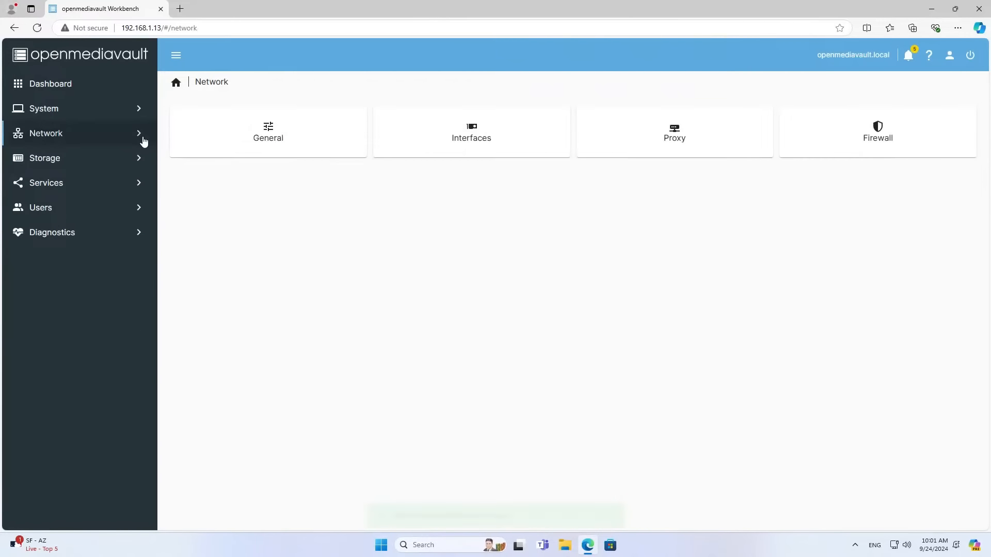
left_click(102, 160)
Quick-wipe the 931.51 GiB TOSHIBA disk /dev/sda after confirming data loss.
left_click(100, 180)
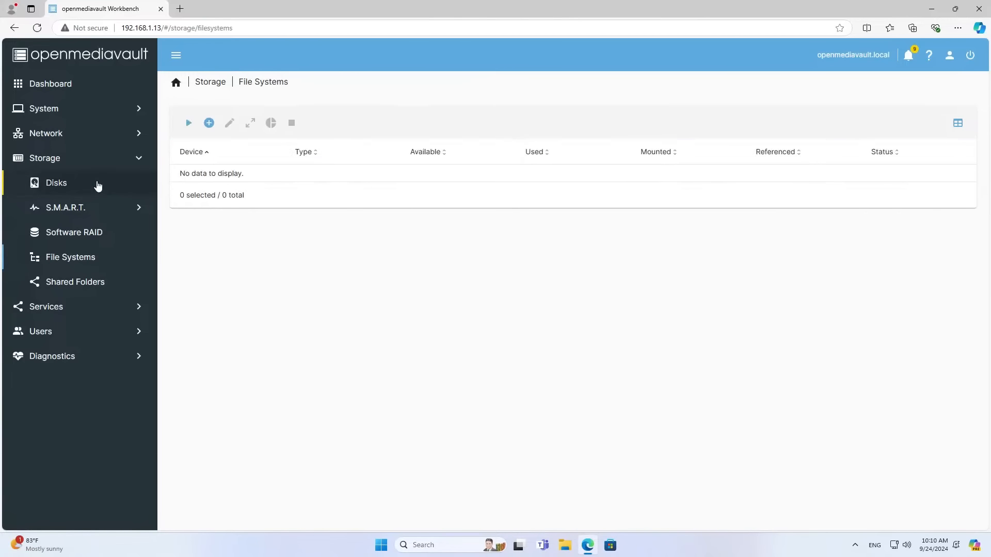
left_click(98, 185)
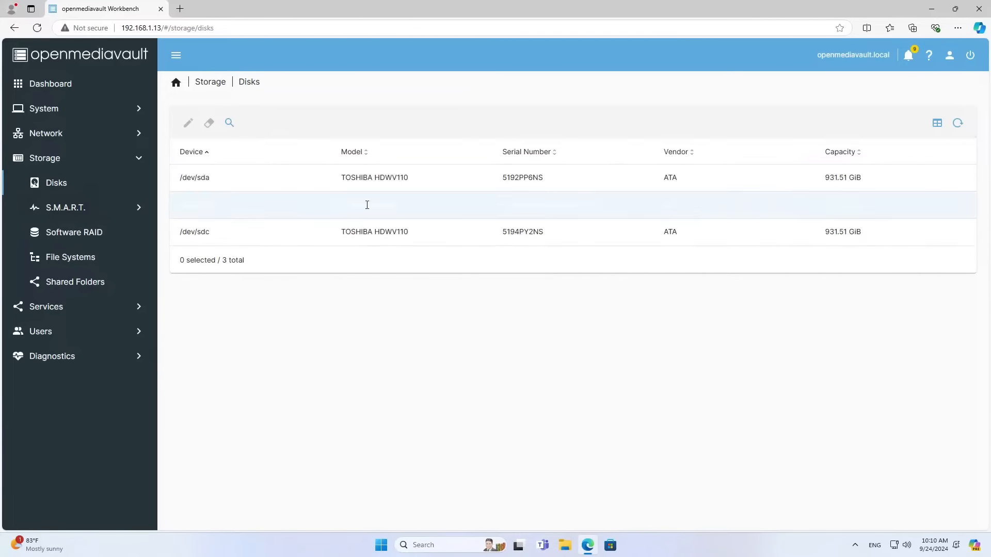
left_click(374, 178)
left_click(385, 232)
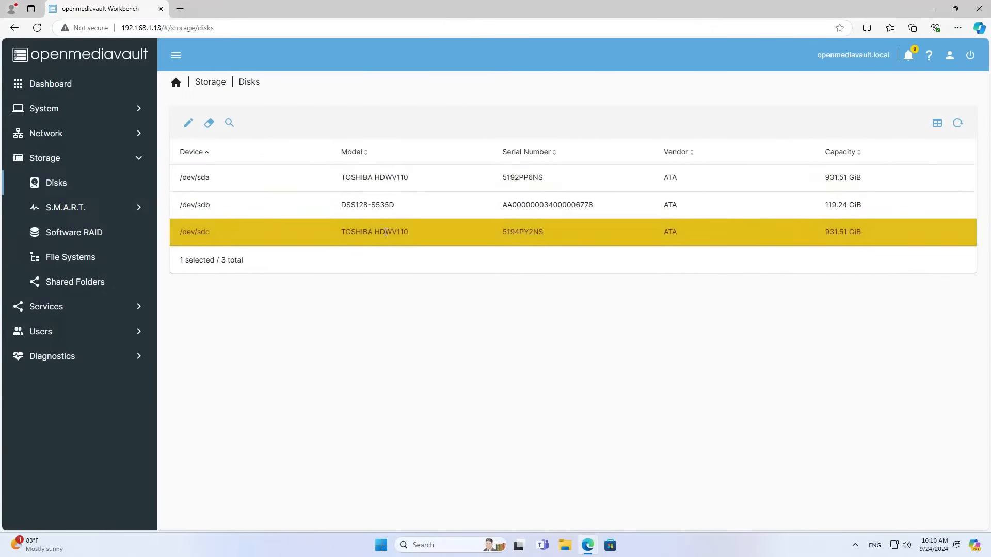
left_click(714, 181)
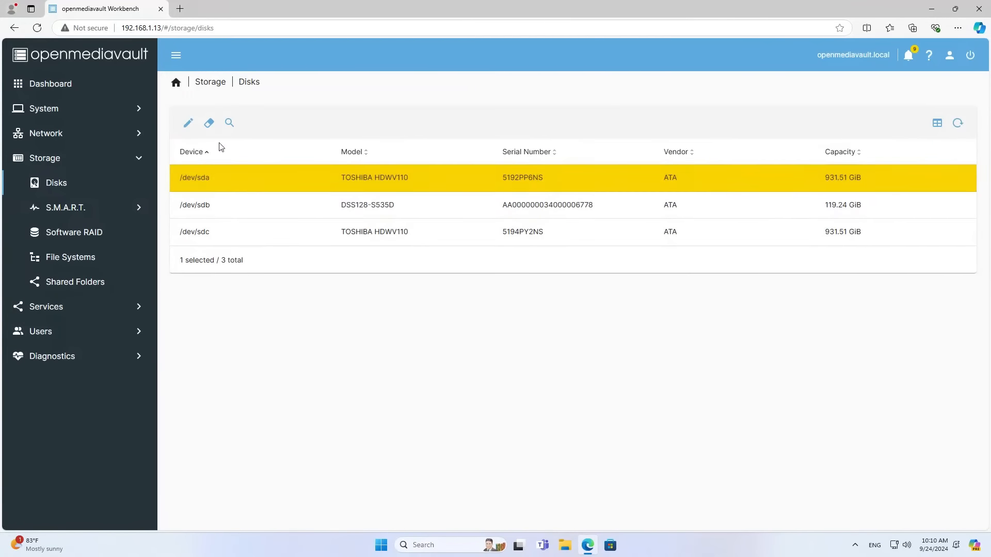
left_click(209, 123)
left_click(409, 311)
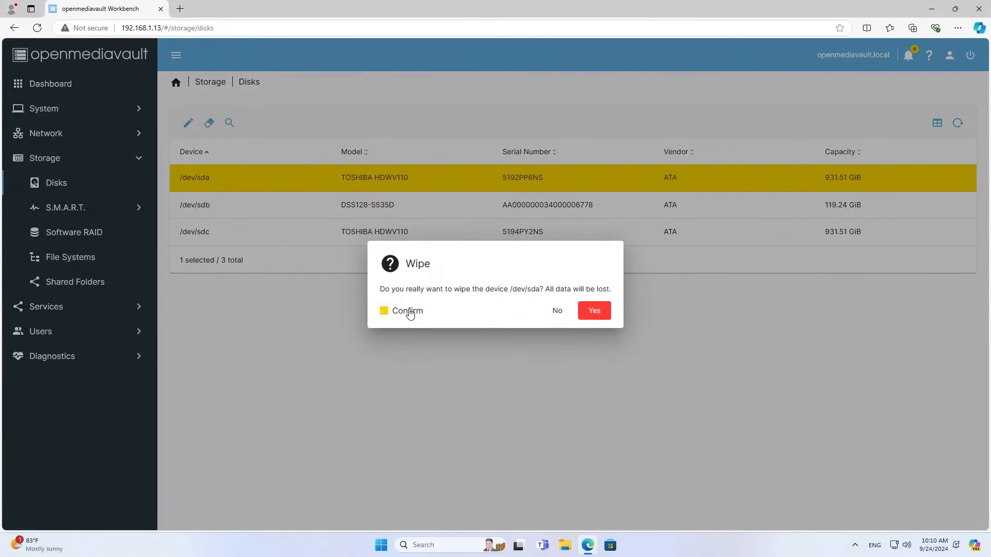
left_click(595, 312)
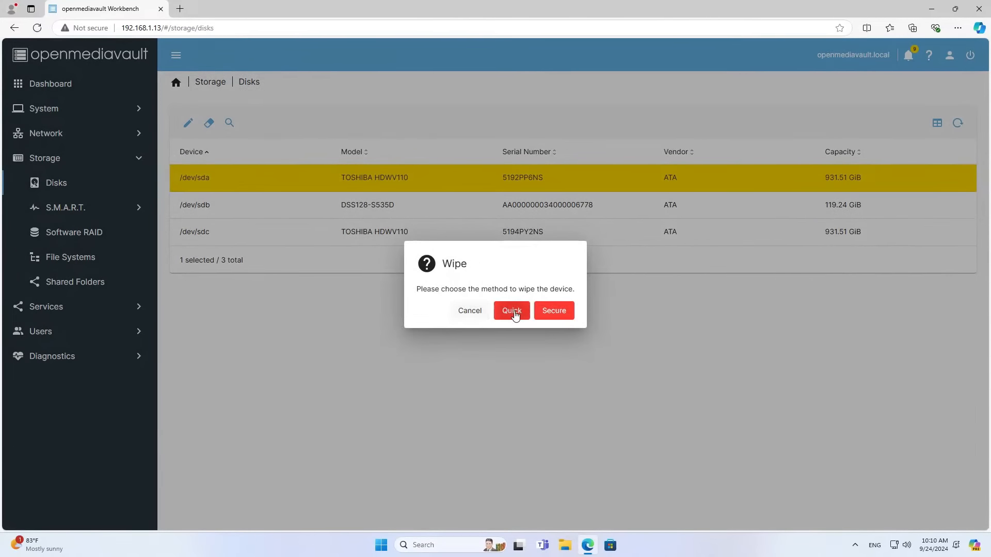
left_click(513, 312)
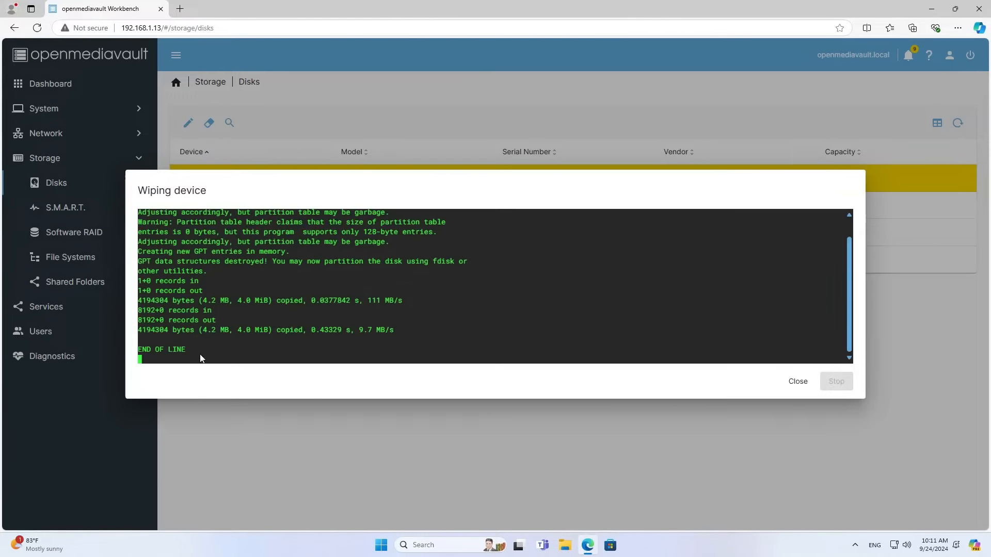
left_click(788, 381)
Quick-wipe the second TOSHIBA disk /dev/sdc the same way.
left_click(428, 234)
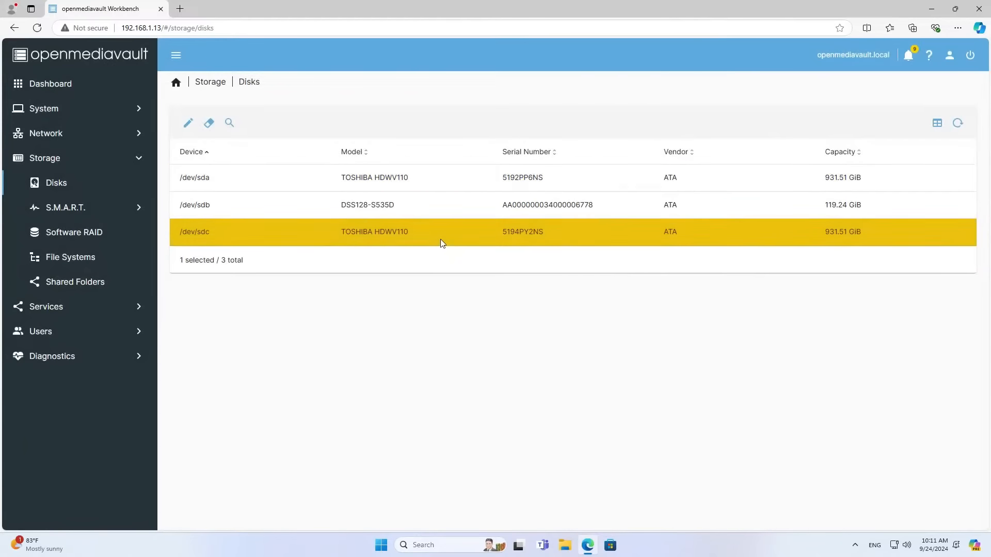
left_click(209, 124)
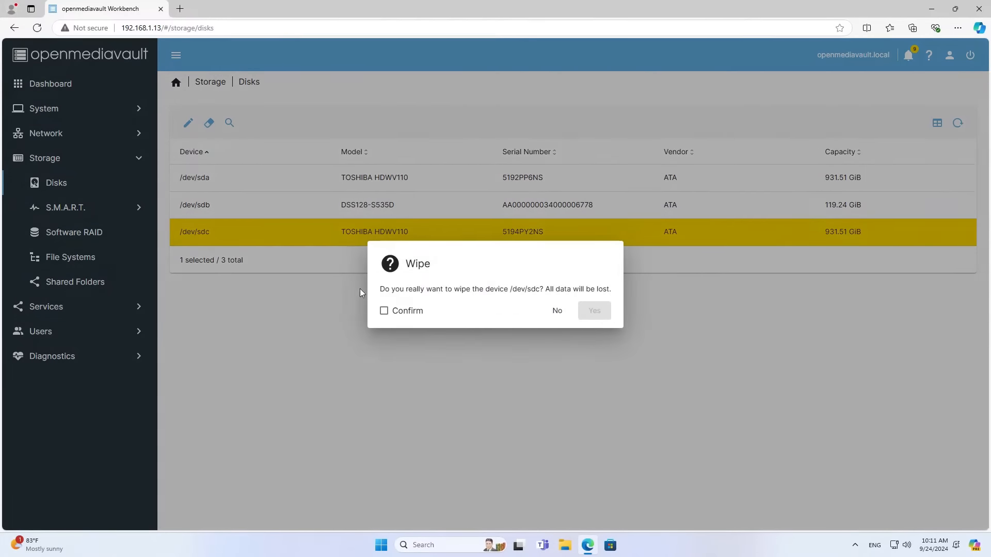
left_click(383, 311)
left_click(593, 312)
left_click(518, 315)
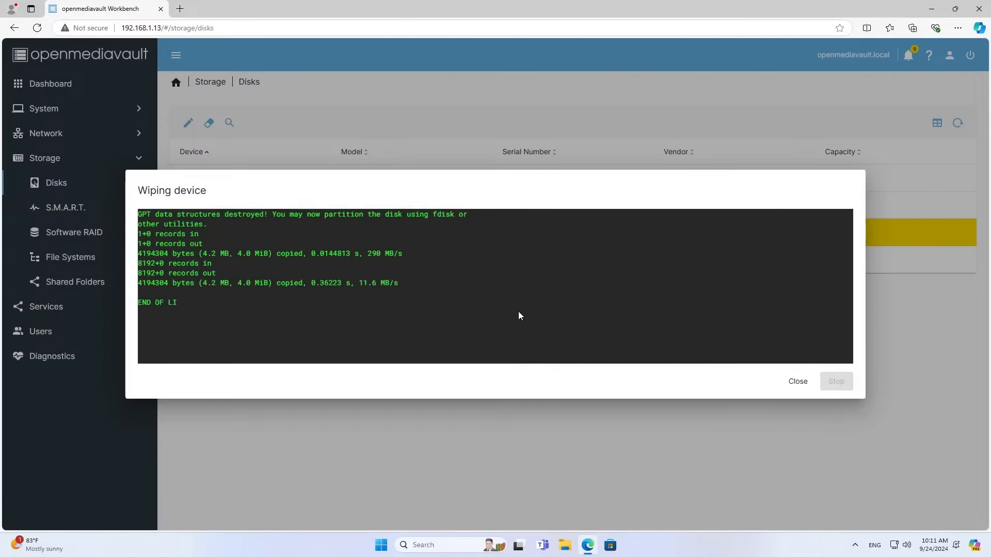
left_click_drag(194, 302, 138, 305)
left_click(796, 382)
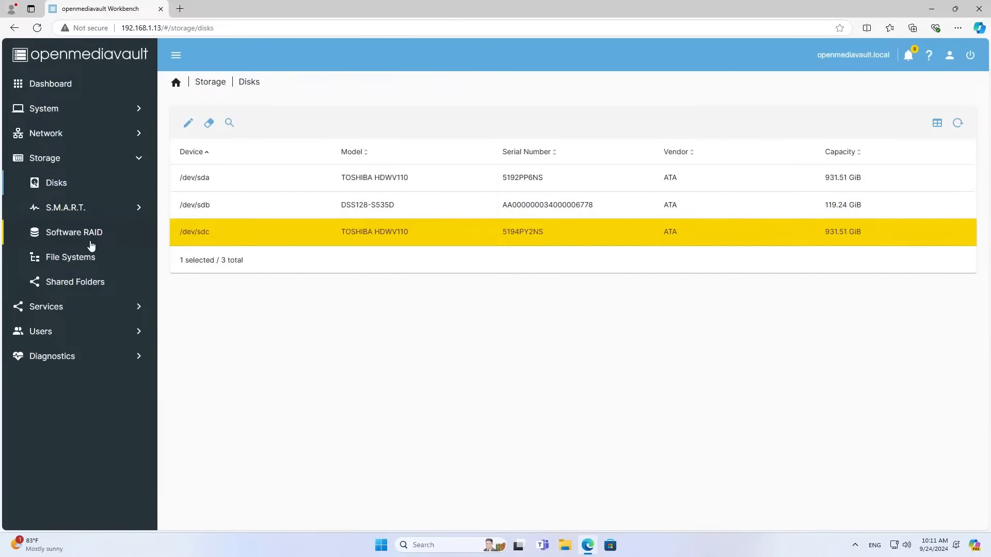
Create a Mirror software RAID from /dev/sda and /dev/sdc and save it.
left_click(71, 236)
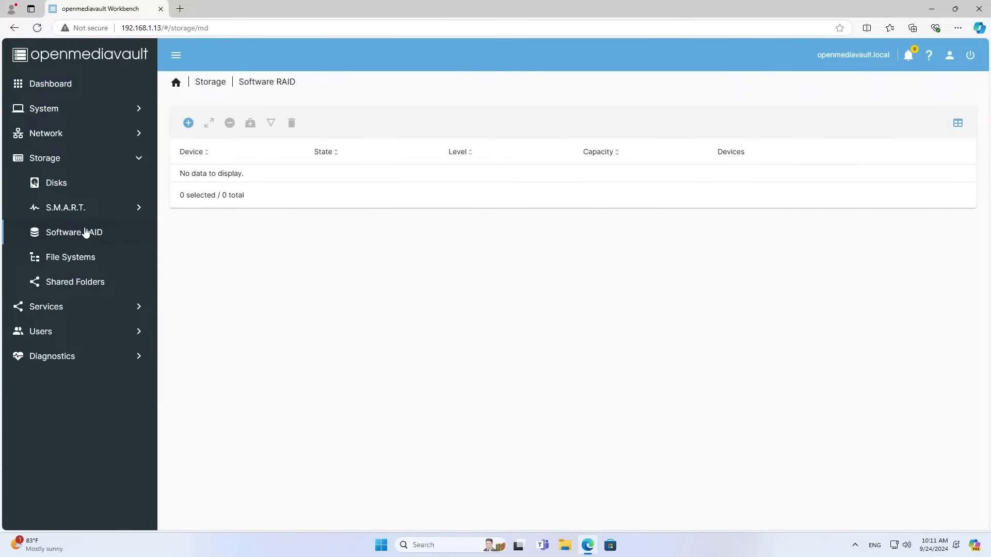
left_click(189, 123)
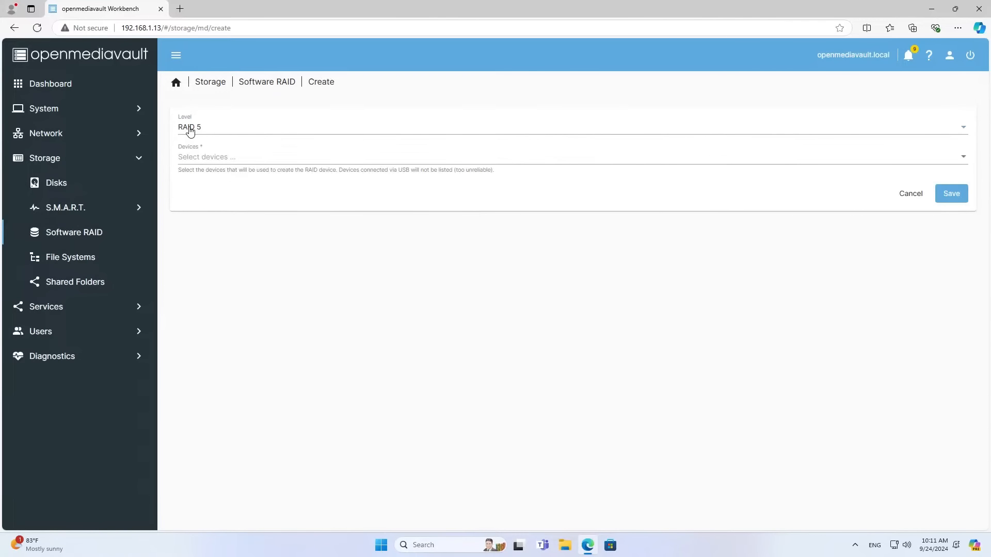
left_click(190, 131)
left_click(190, 156)
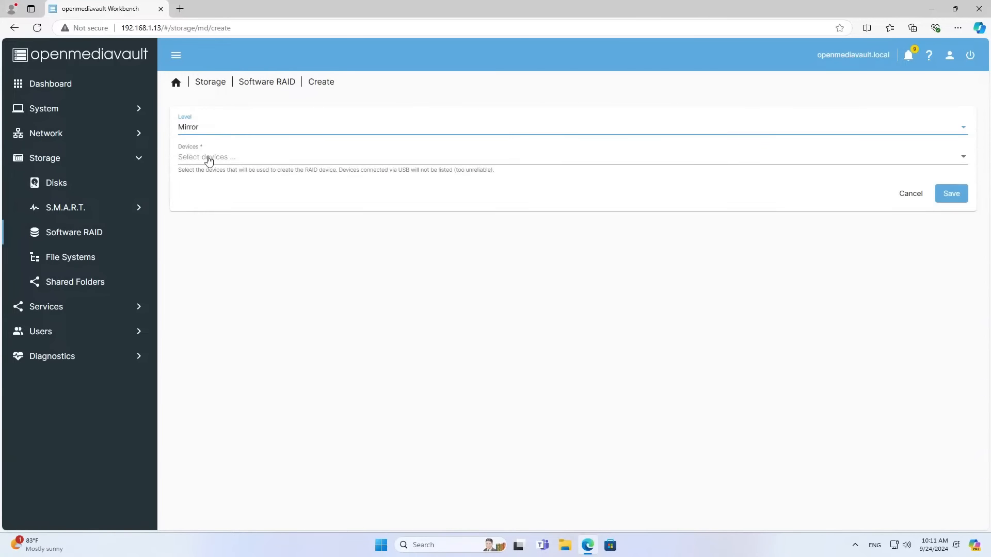
left_click(209, 160)
left_click(170, 158)
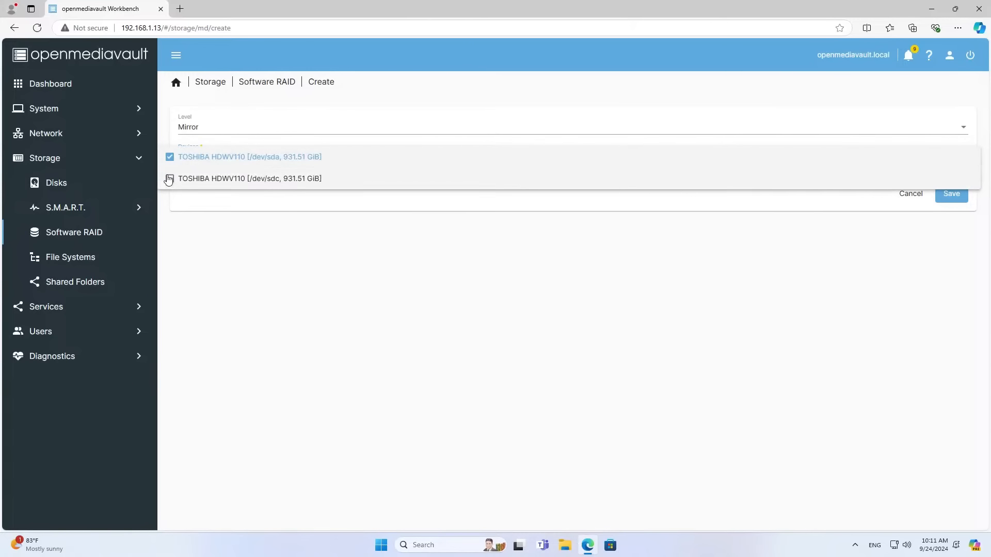
left_click(169, 179)
left_click(223, 236)
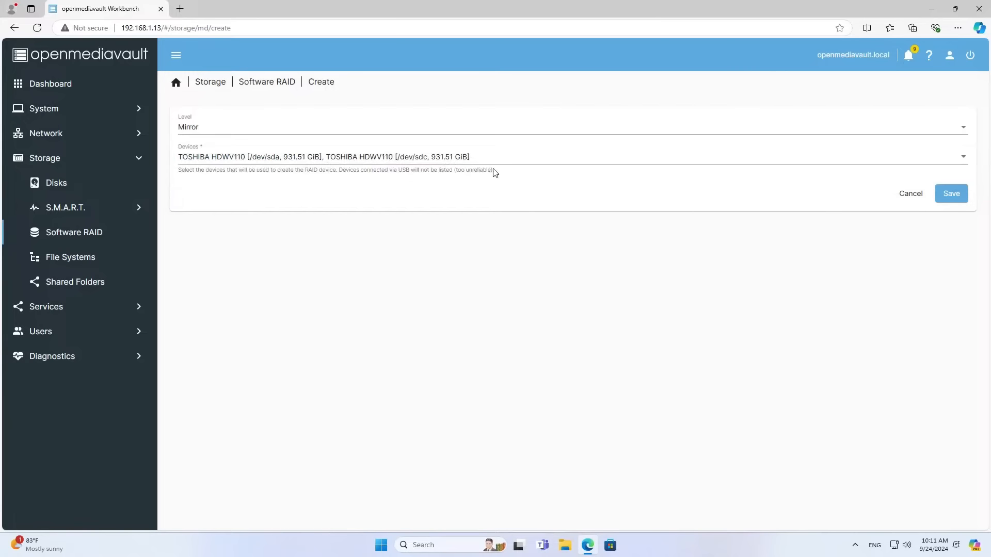
left_click(951, 196)
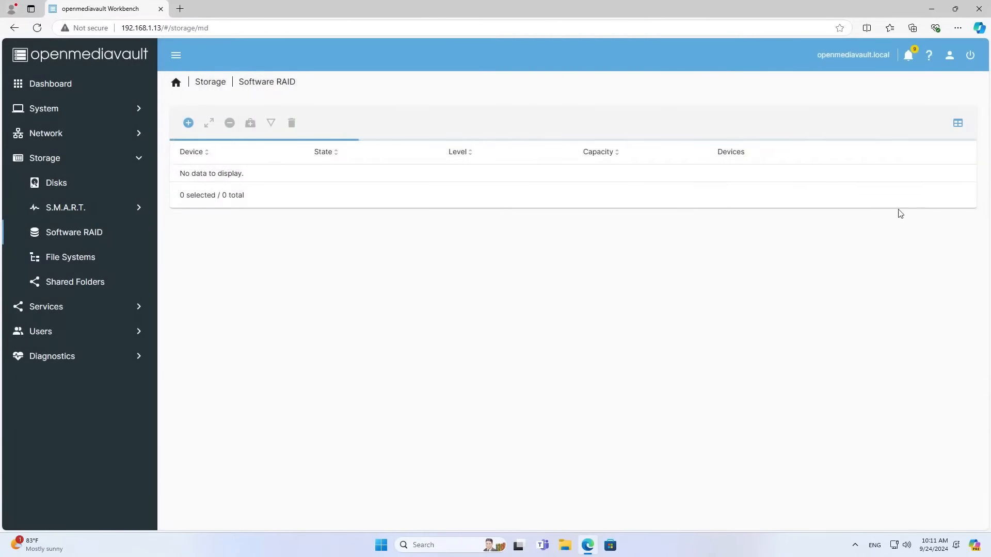
Apply the pending changes so /dev/md0 starts resyncing.
left_click(460, 283)
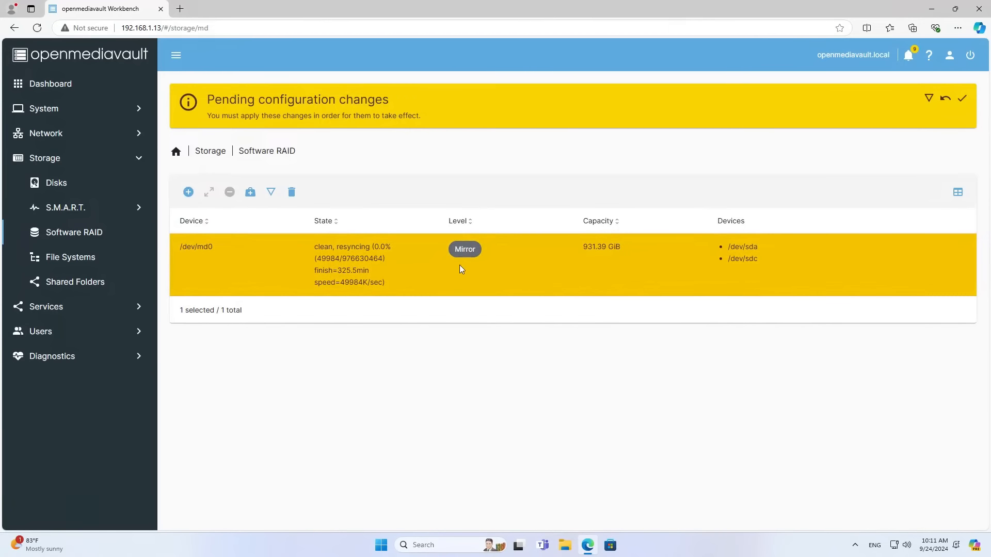
left_click(961, 100)
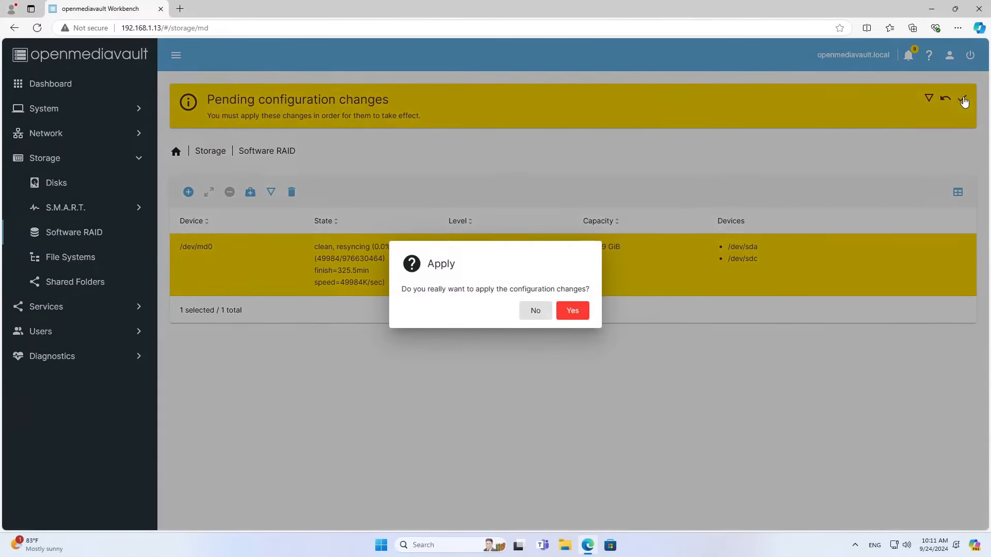
left_click(571, 311)
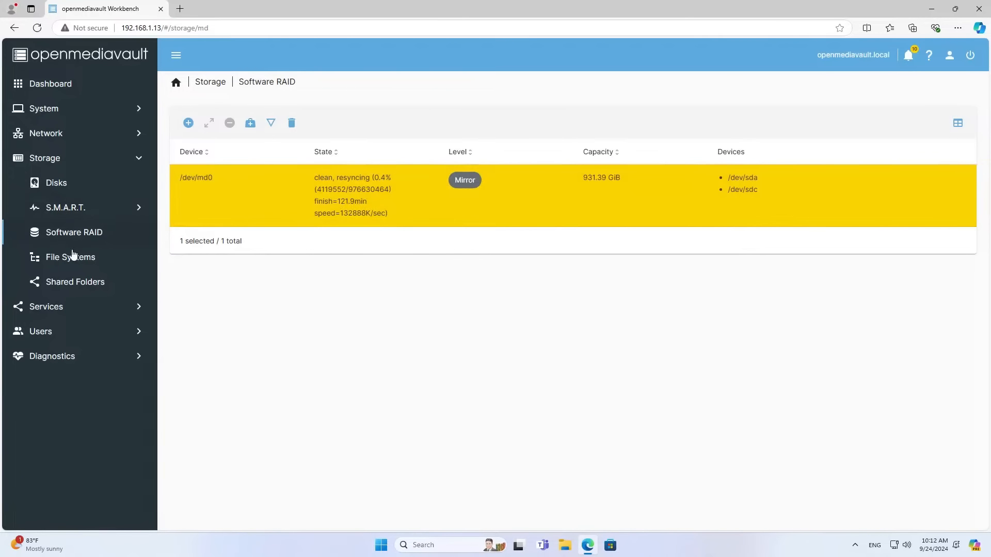
left_click(74, 258)
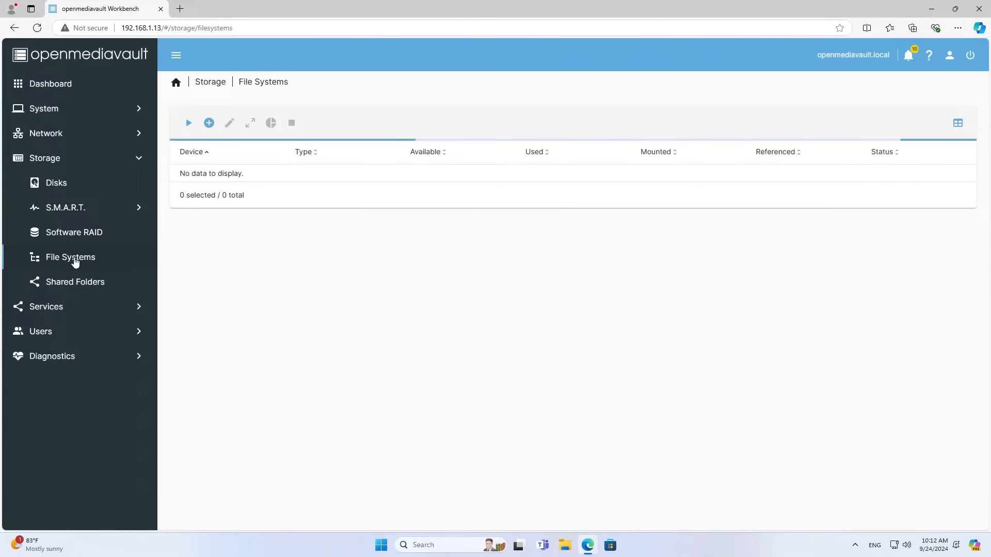
Create an EXT4 file system on the /dev/md0 software RAID device.
left_click(209, 124)
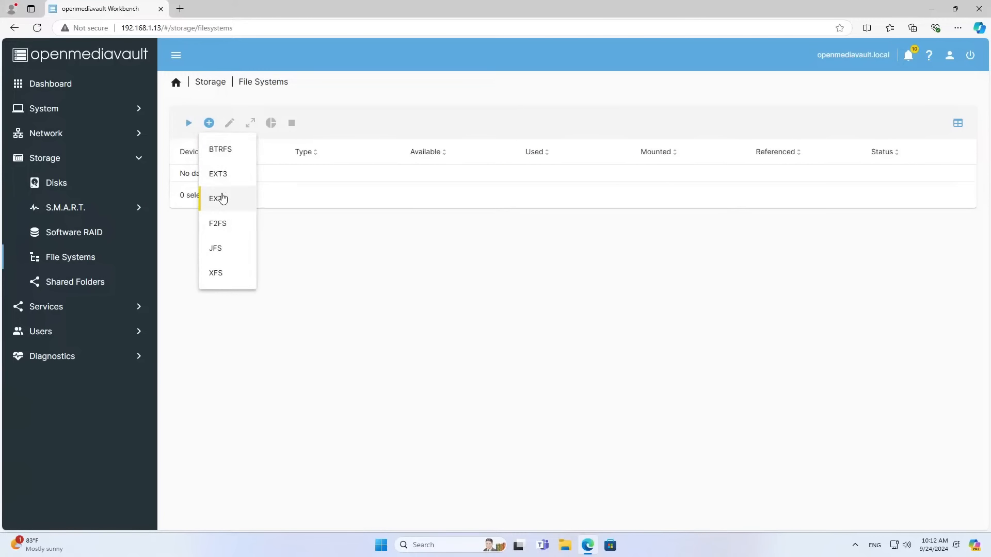
left_click(221, 198)
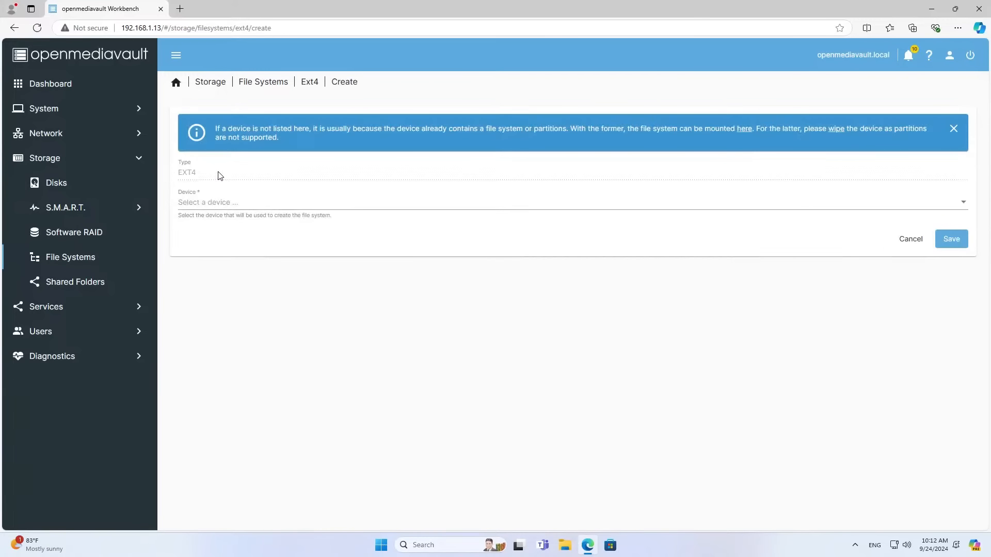
left_click(215, 201)
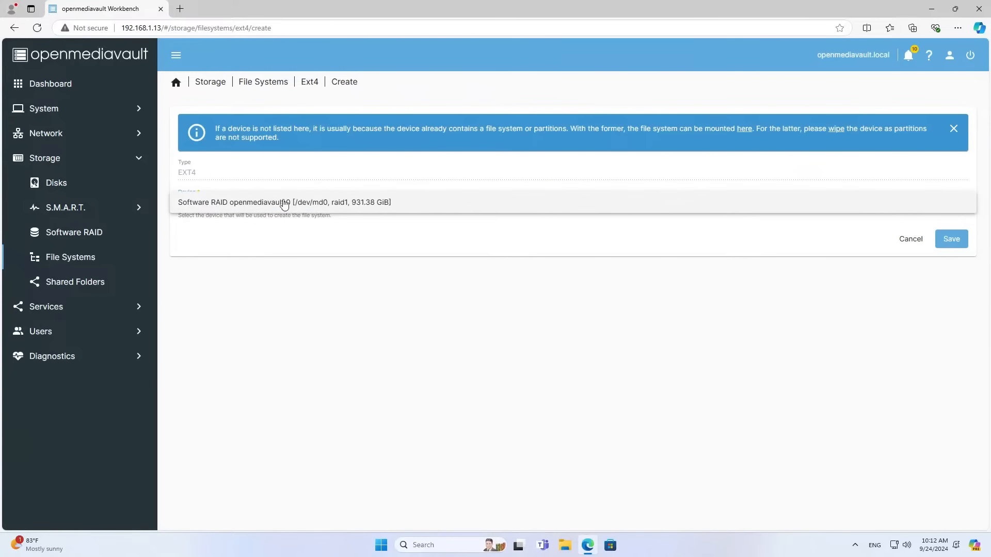
left_click(316, 202)
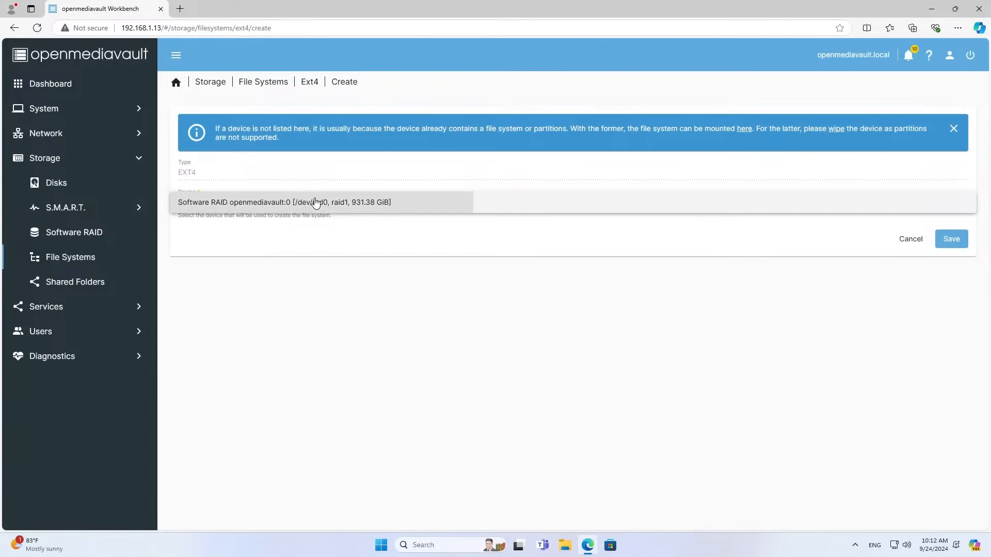
left_click(963, 246)
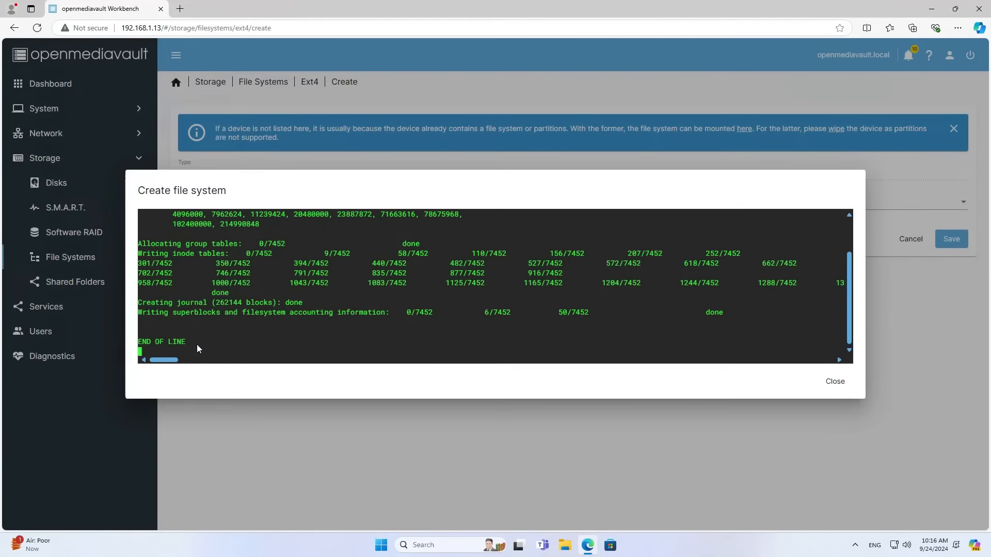
left_click_drag(189, 343, 142, 341)
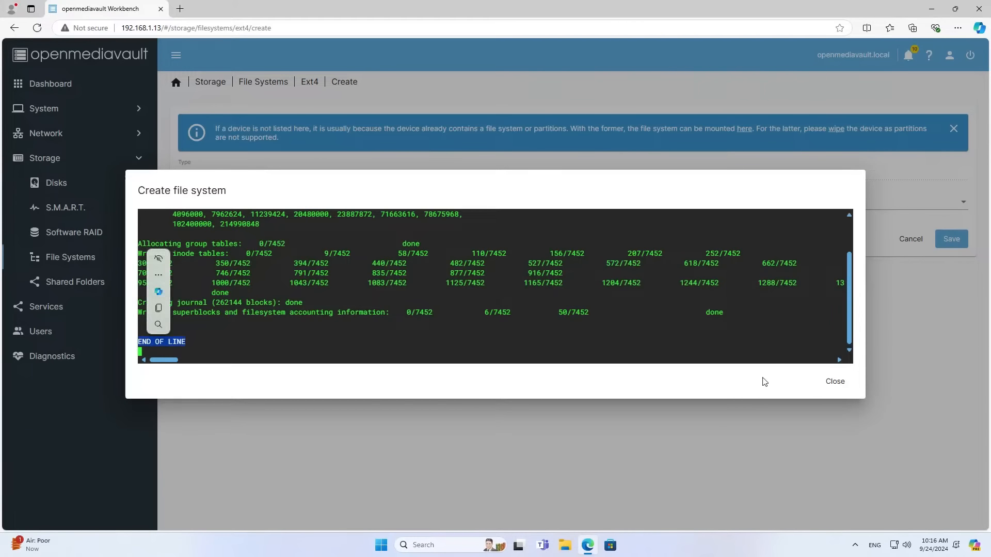
left_click(835, 382)
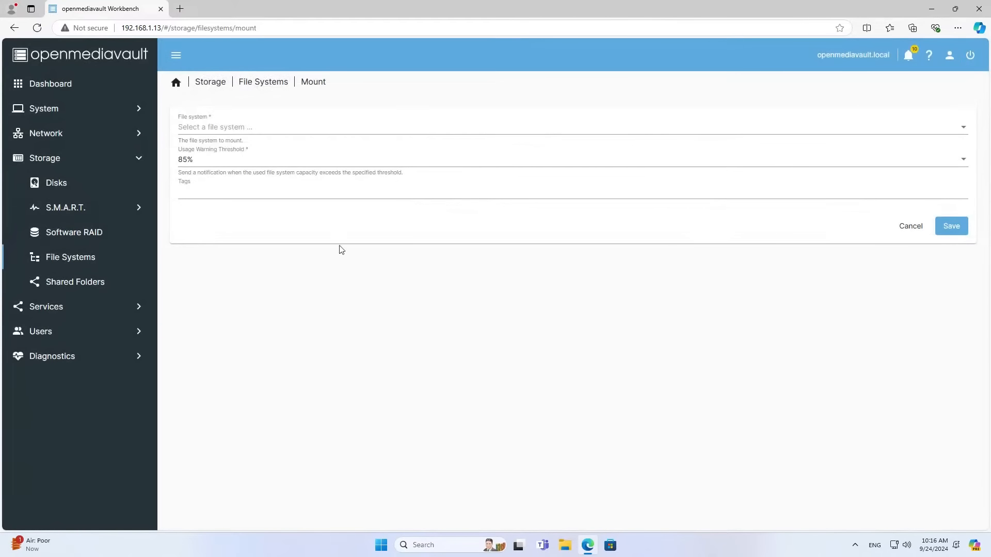
Mount the /dev/md0 EXT4 file system with a 90% usage warning and tag 'data'.
left_click(222, 132)
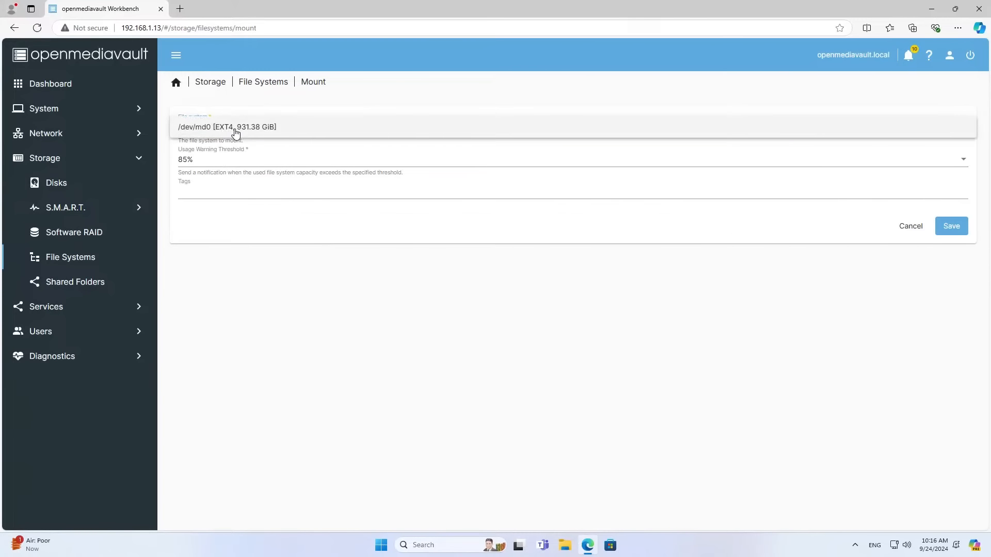
left_click(235, 132)
left_click(232, 165)
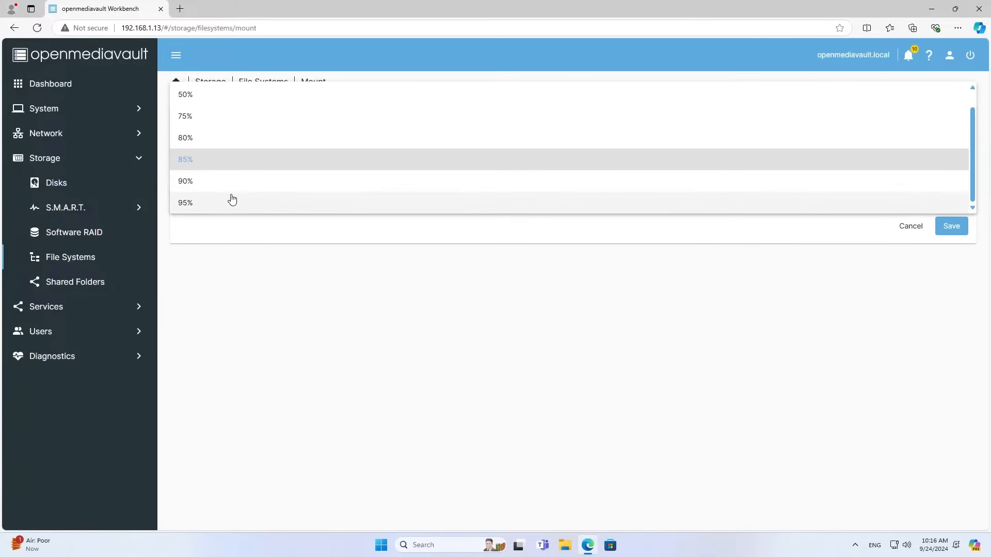
left_click(231, 183)
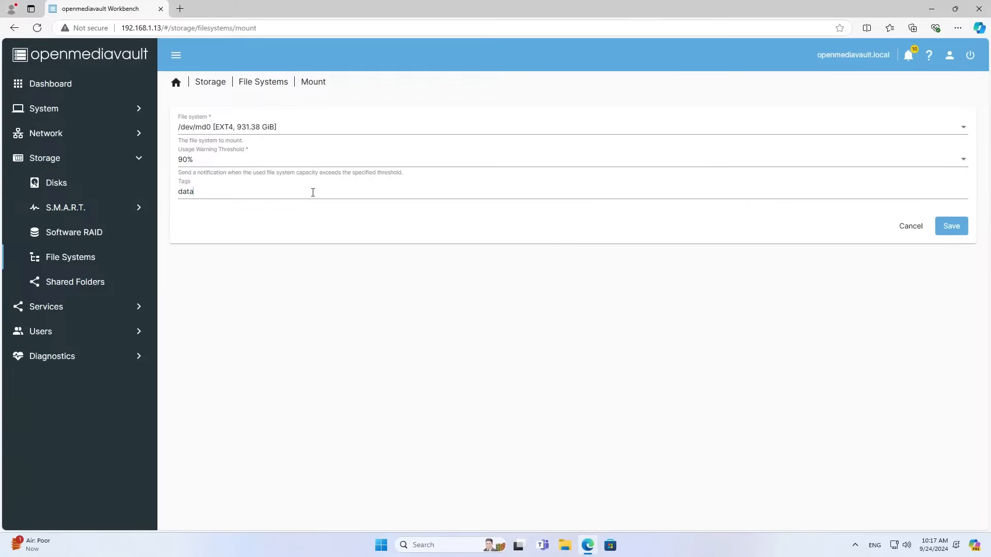
left_click(257, 193)
type("data")
left_click(951, 226)
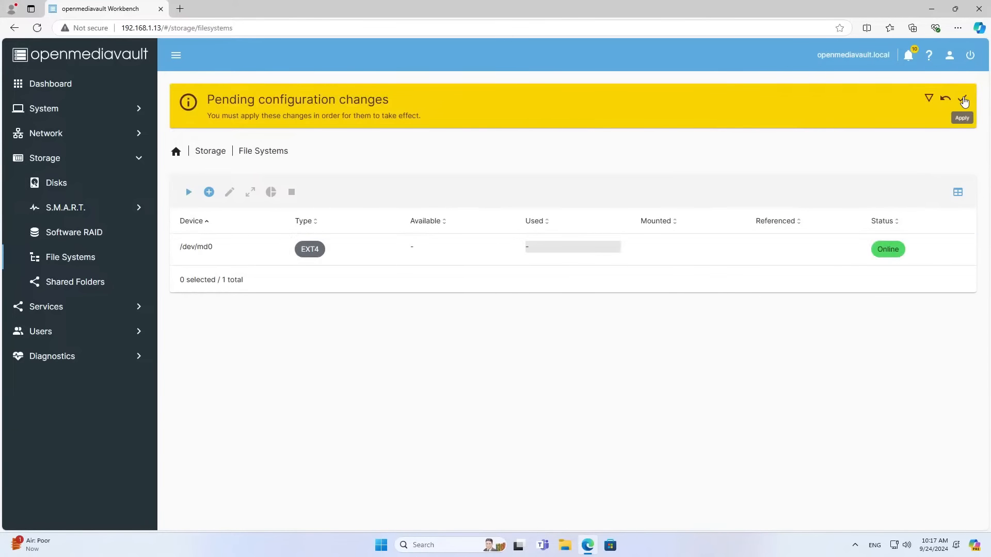
Apply the pending configuration changes for the new mount.
left_click(963, 99)
left_click(570, 311)
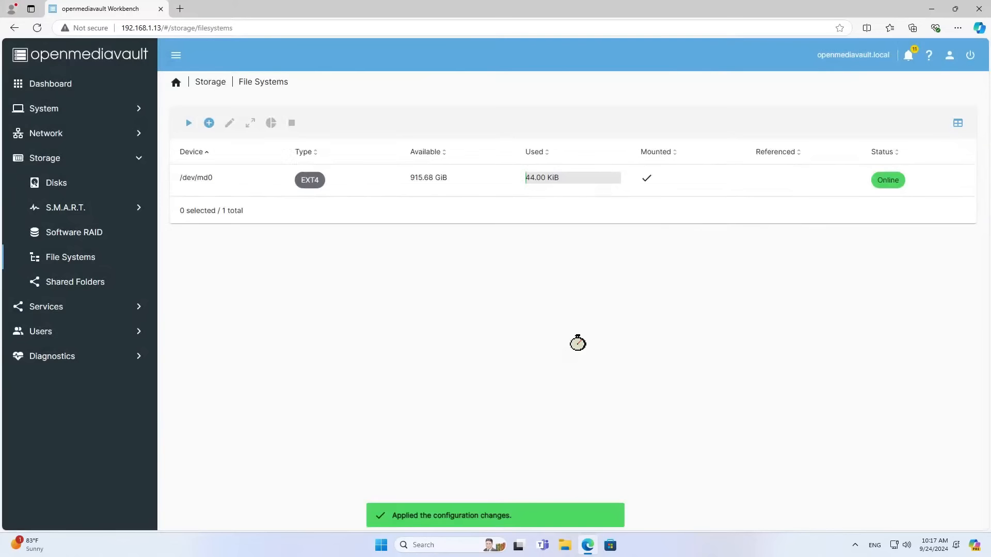
left_click(497, 180)
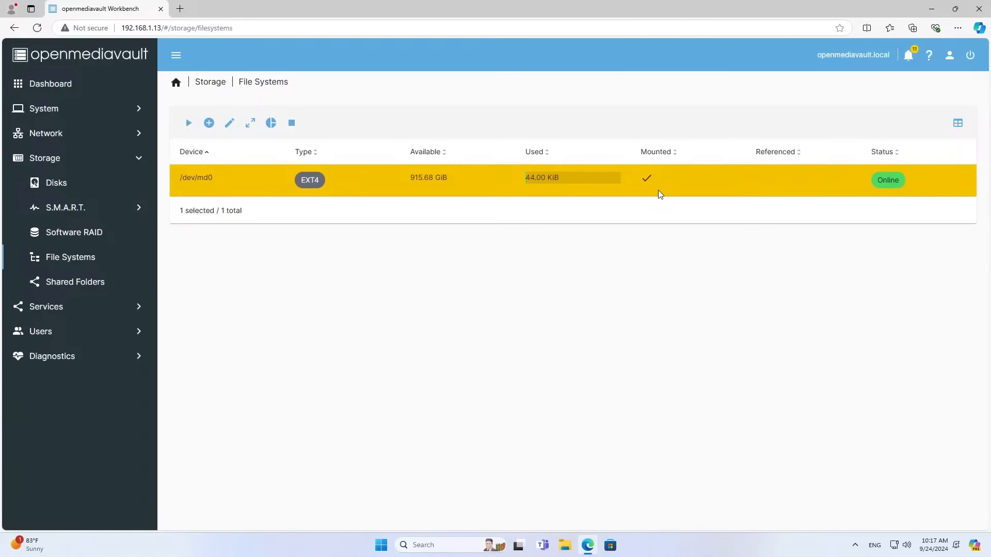
Create shared folder 'Test' on /dev/md0 [data] with default read/write permissions.
left_click(70, 285)
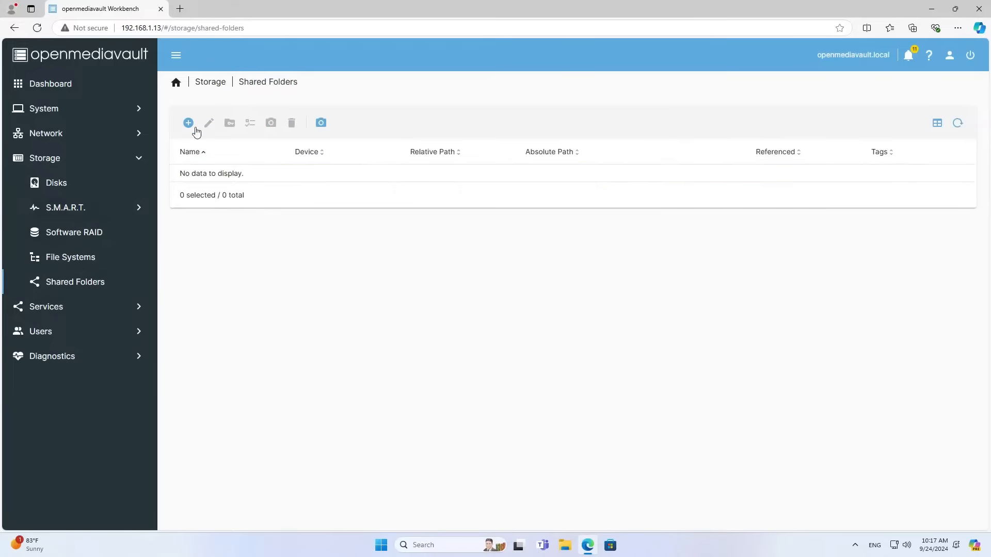
left_click(189, 124)
left_click(340, 127)
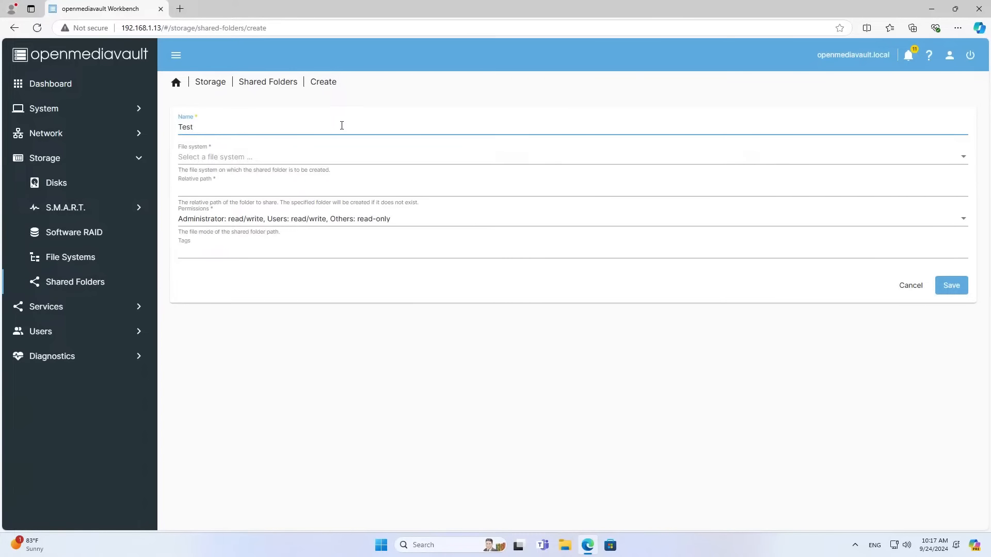
double_click(200, 129)
left_click(213, 160)
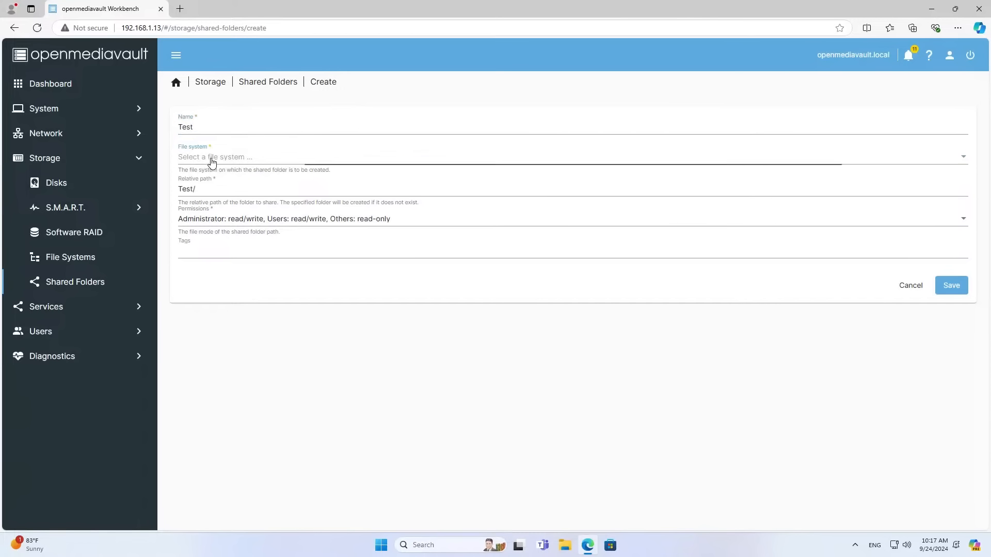
left_click(218, 160)
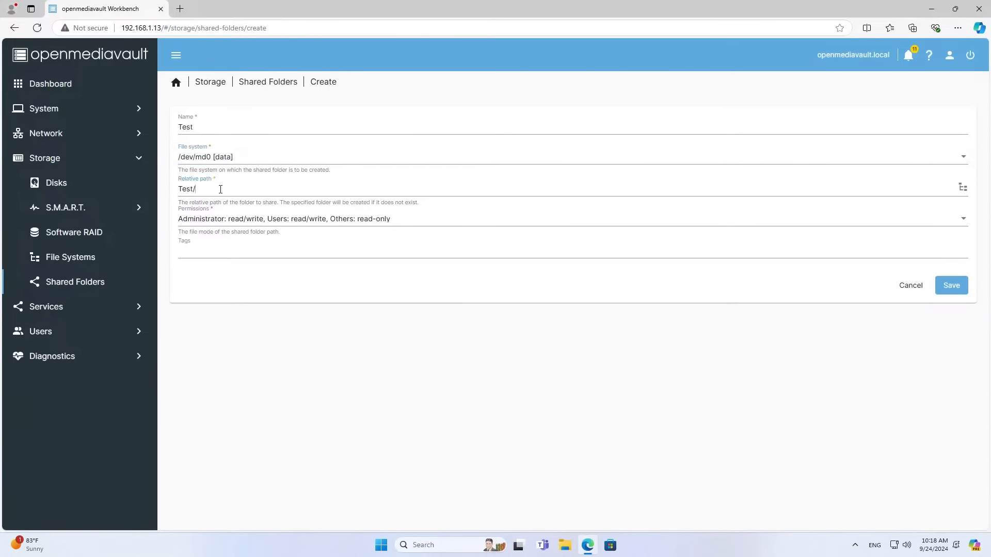
left_click_drag(196, 188, 172, 192)
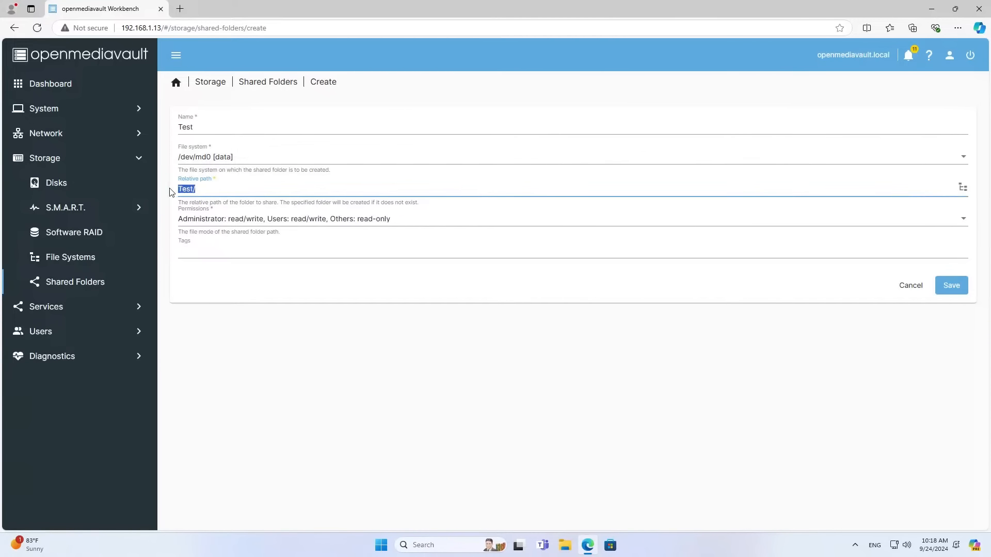
left_click(372, 221)
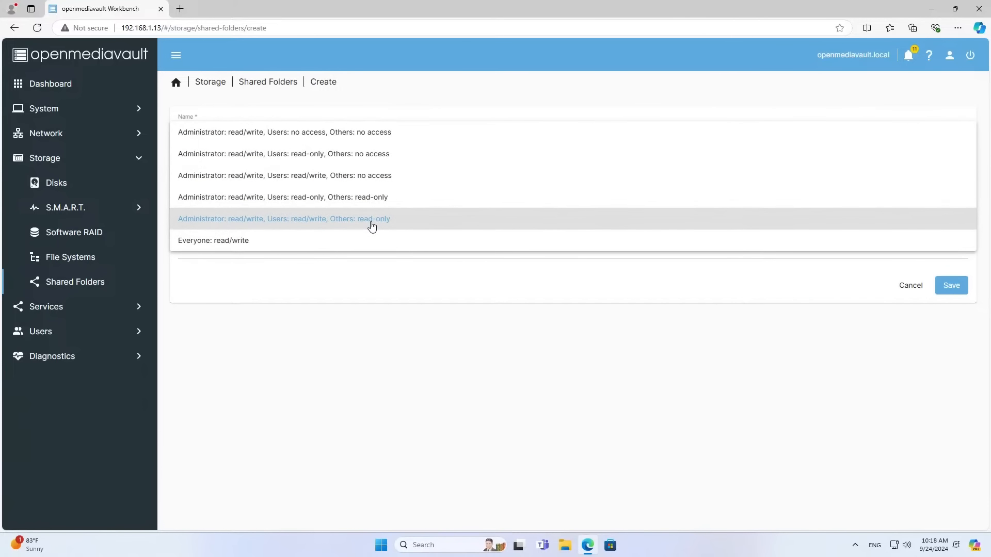
left_click(371, 220)
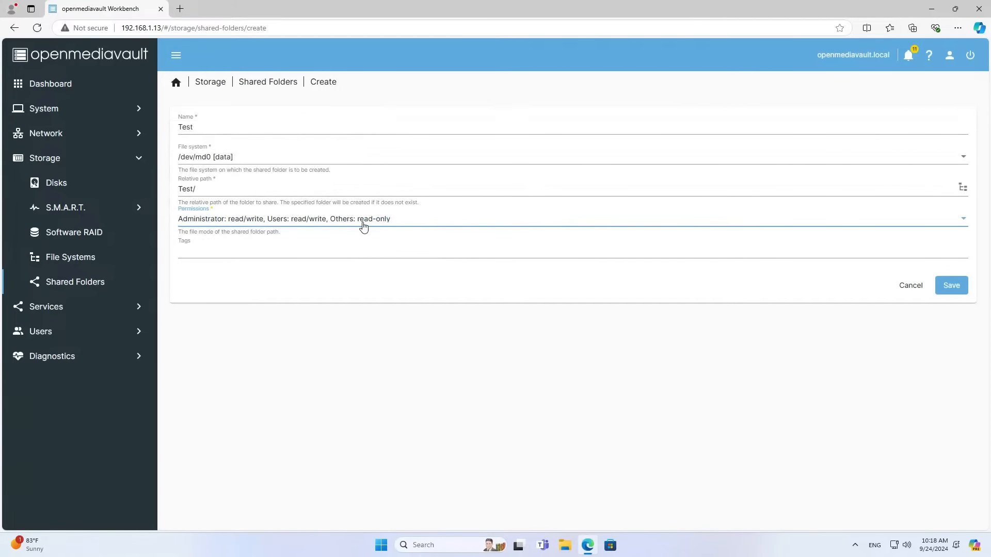
left_click(952, 287)
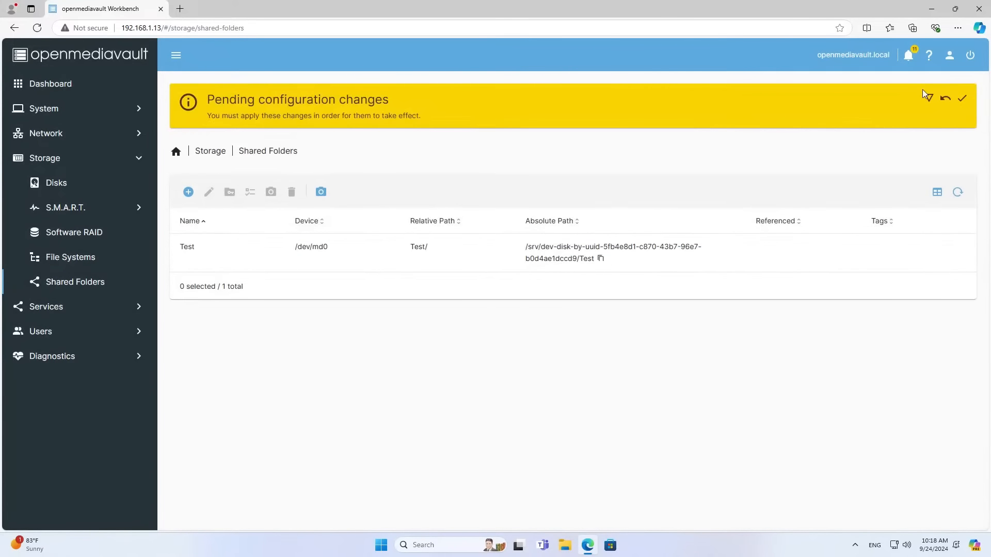
Apply the pending configuration changes for the Test folder.
left_click(961, 98)
left_click(578, 311)
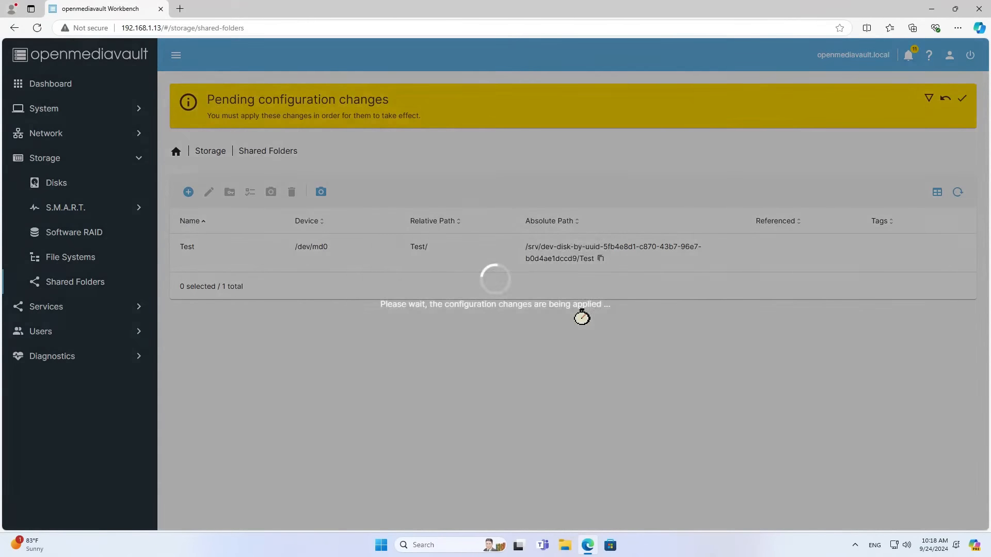
left_click(490, 185)
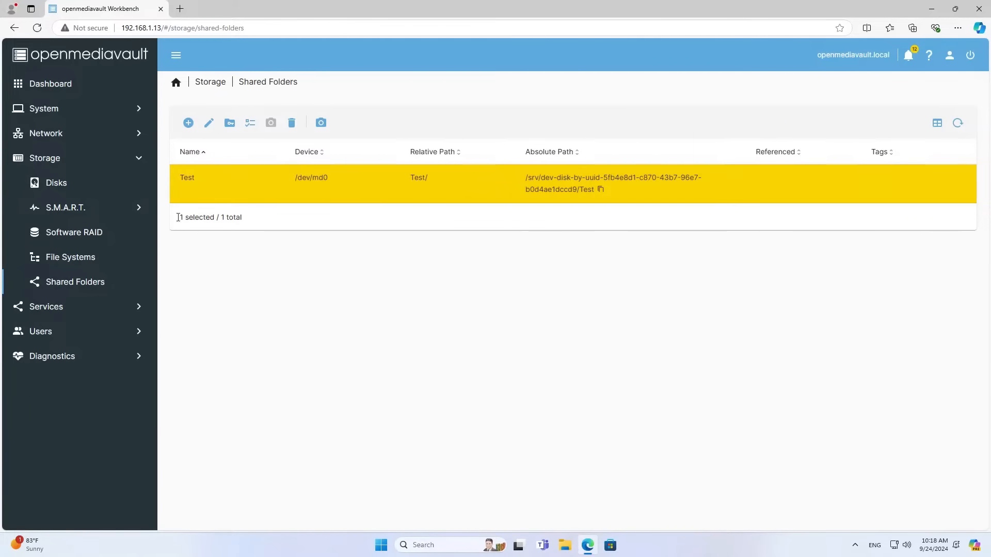
Save the SMB/CIFS service settings with workgroup WORKGROUP.
left_click(62, 310)
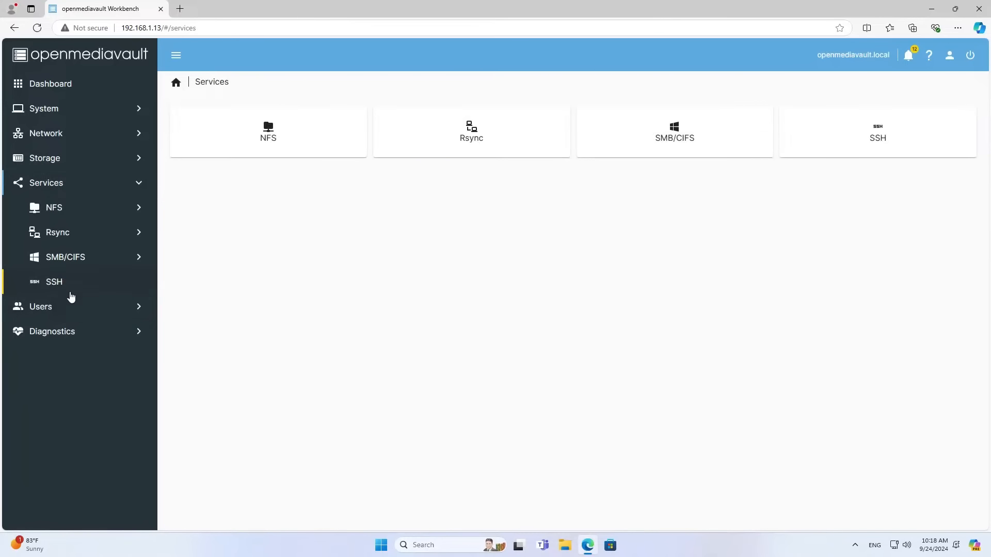
left_click(65, 263)
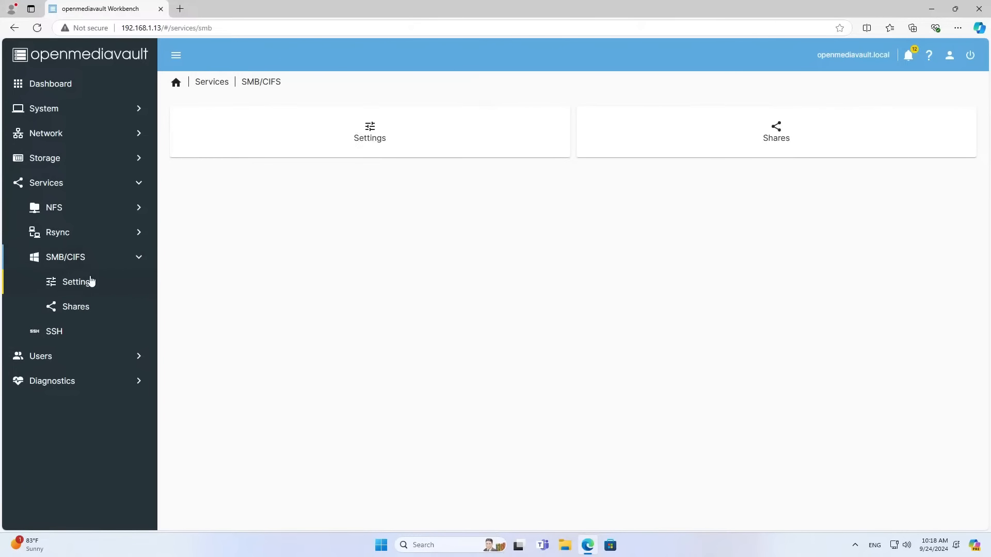
left_click(375, 136)
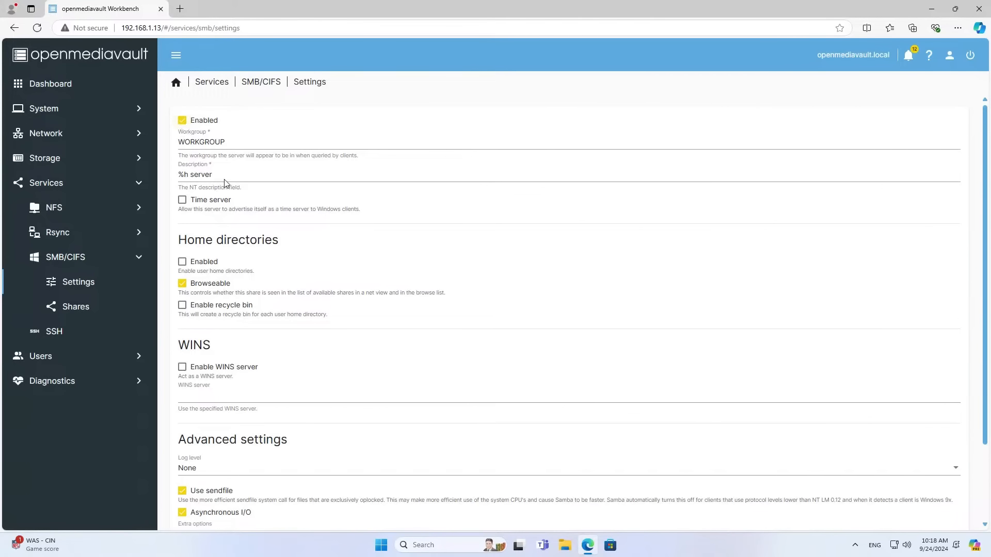
scroll(250, 389, "down", 2)
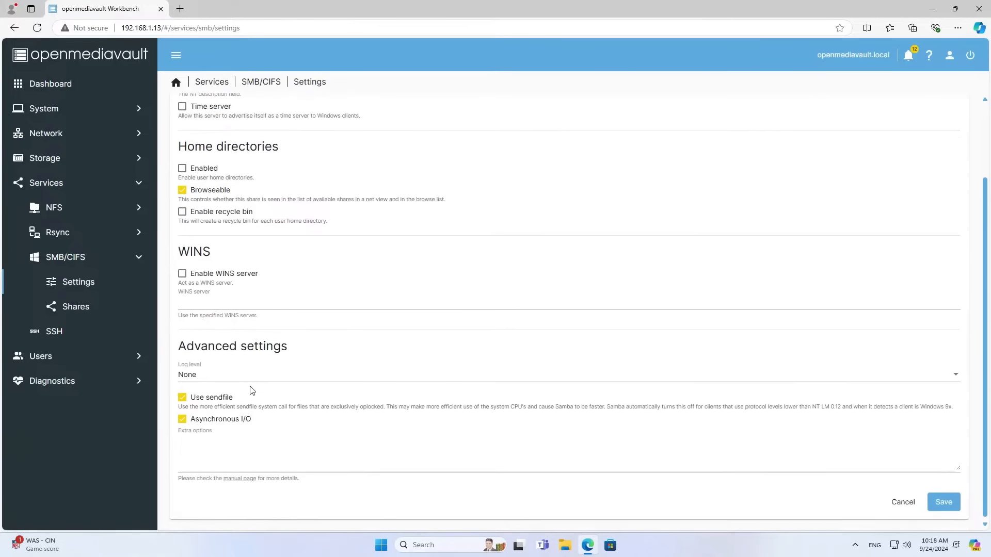
left_click(933, 510)
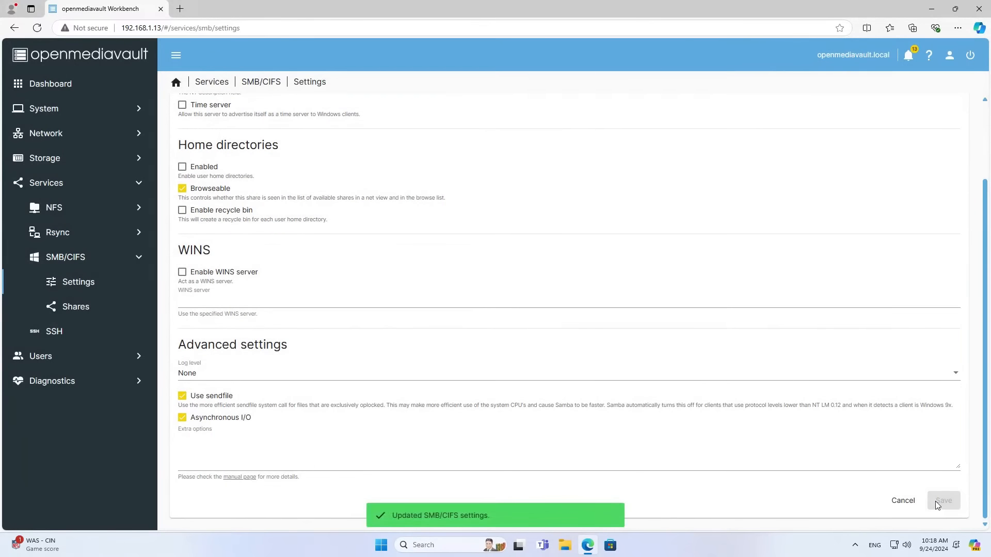
Apply the pending SMB/CIFS configuration changes.
left_click(83, 305)
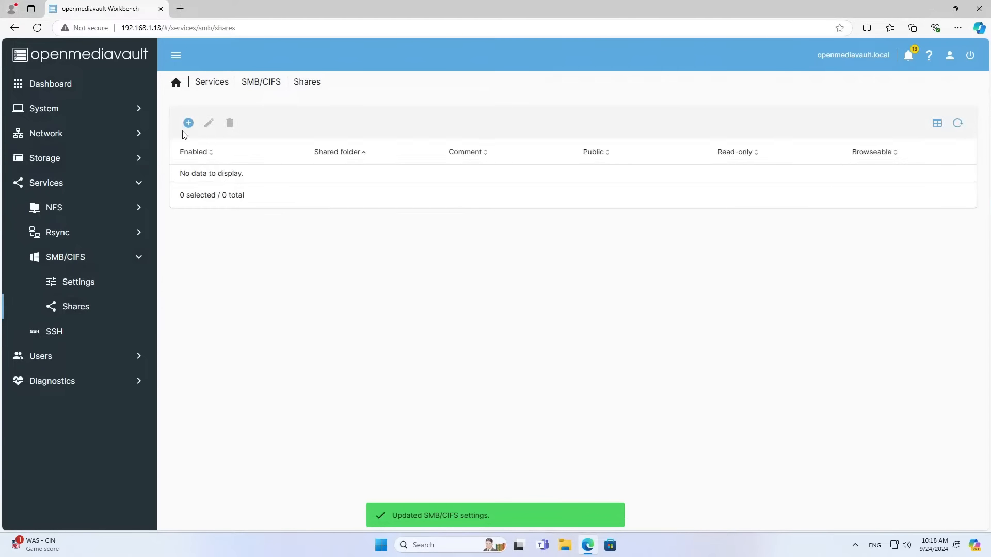
left_click(92, 285)
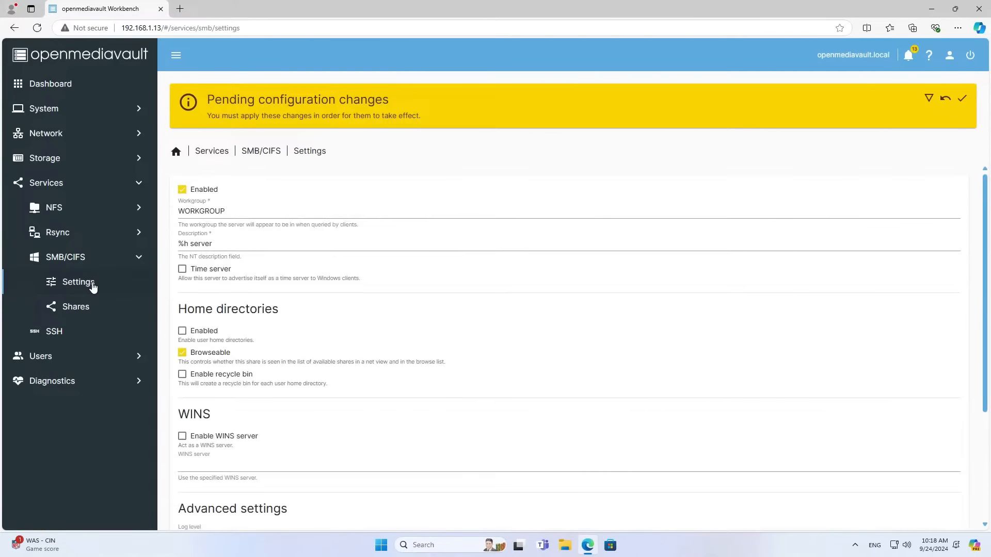
left_click(962, 98)
left_click(572, 311)
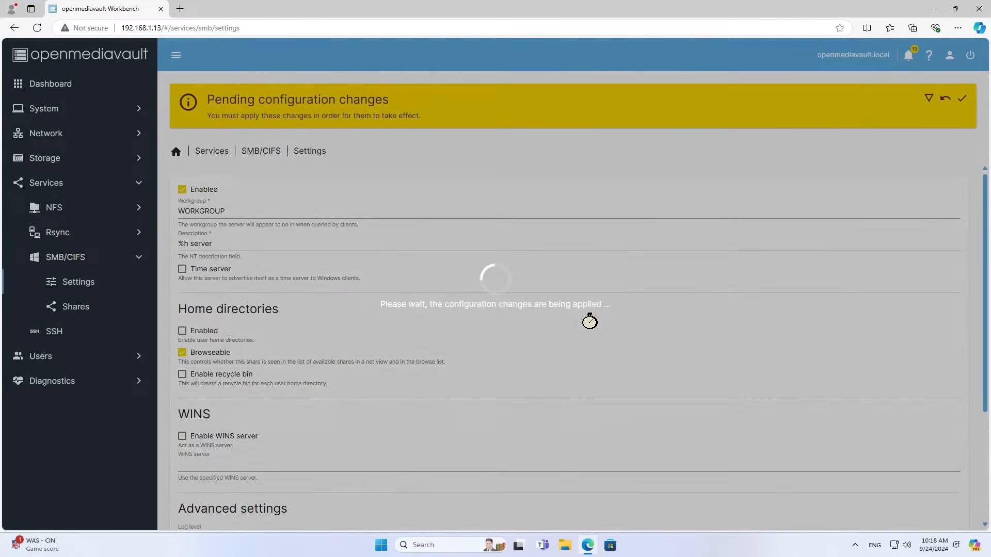
Add an SMB share for the Test shared folder and save it.
left_click(62, 312)
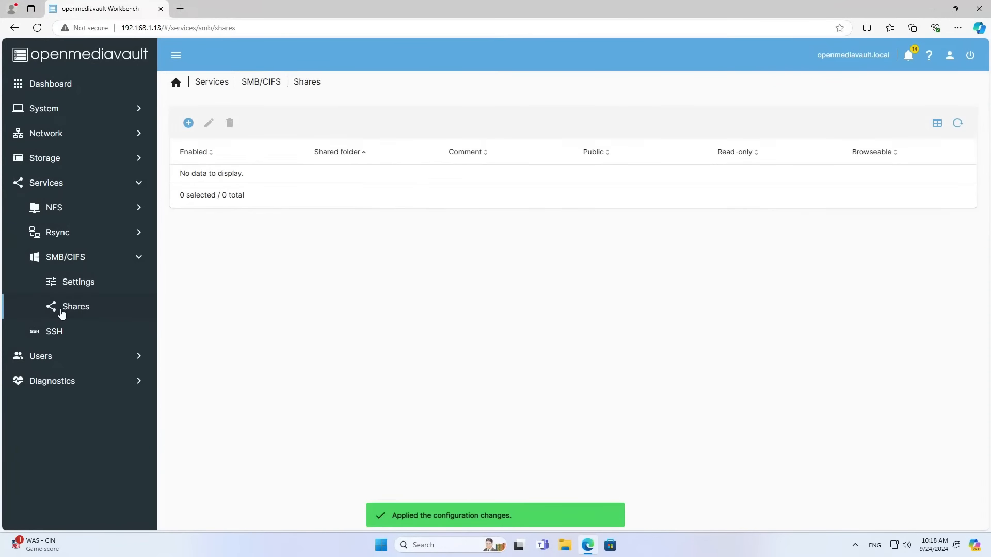
left_click(189, 123)
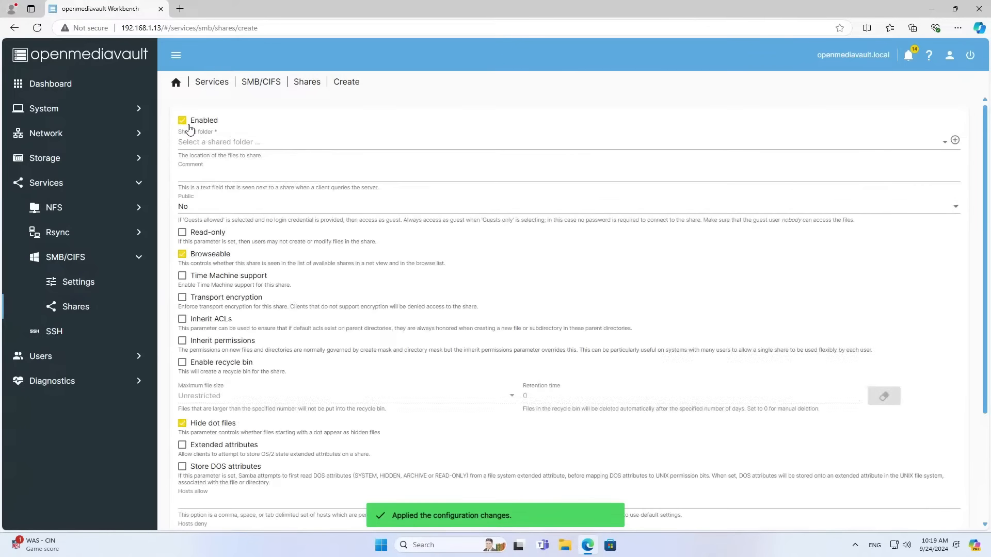
left_click(212, 144)
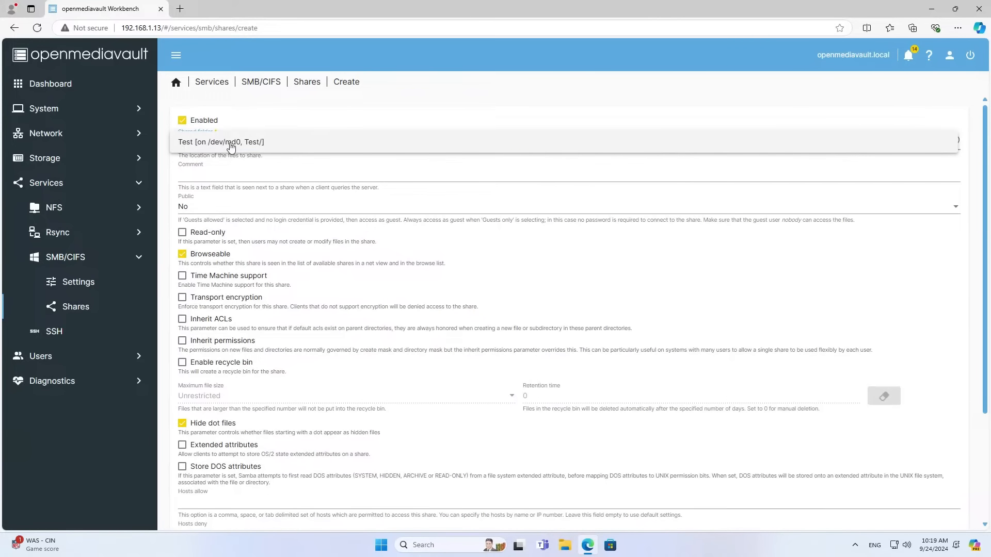
left_click(231, 147)
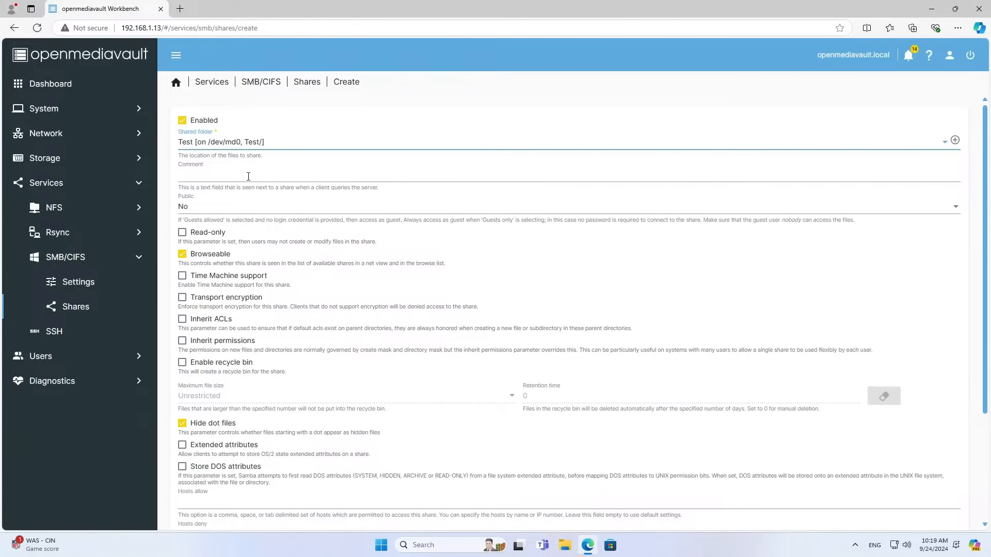
left_click(246, 215)
scroll(247, 215, "down", 5)
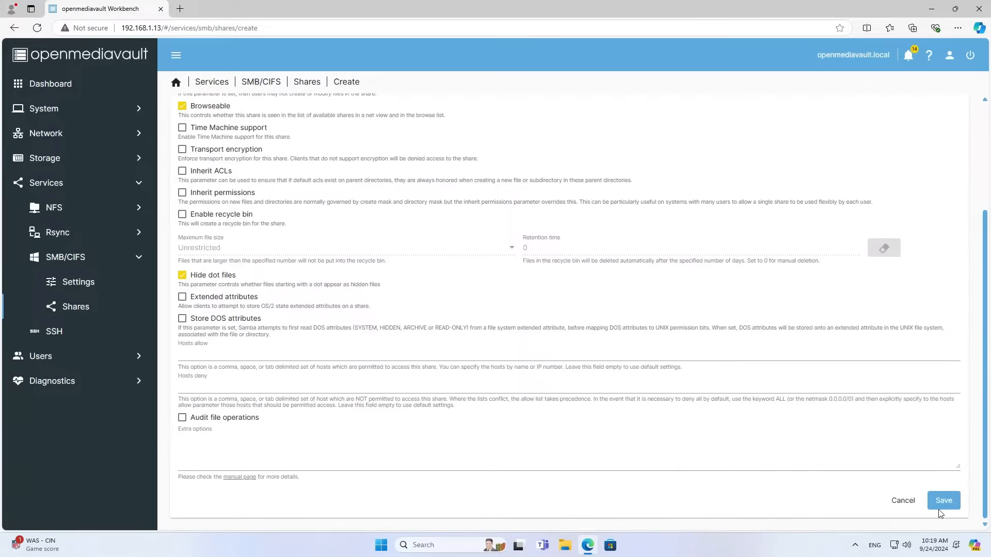
left_click(940, 506)
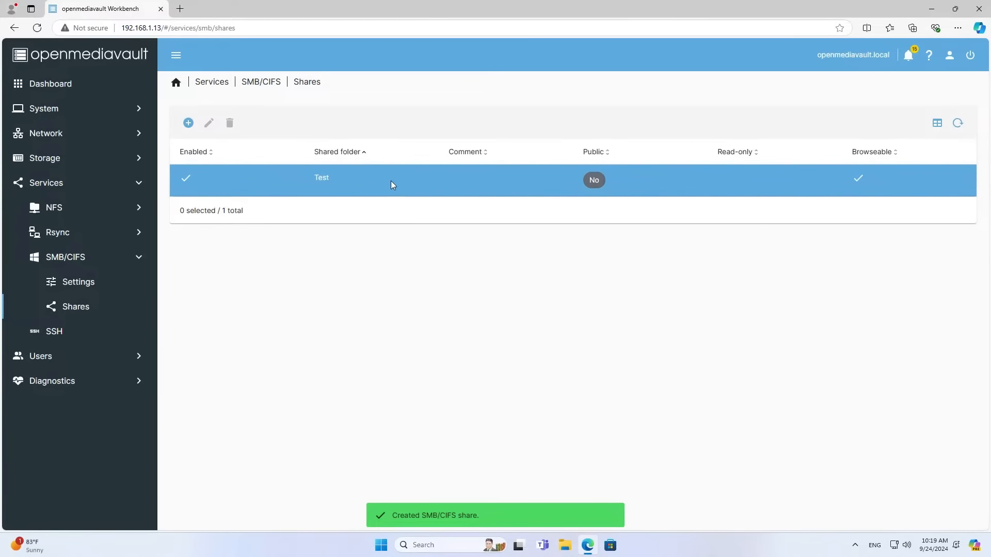
left_click(390, 181)
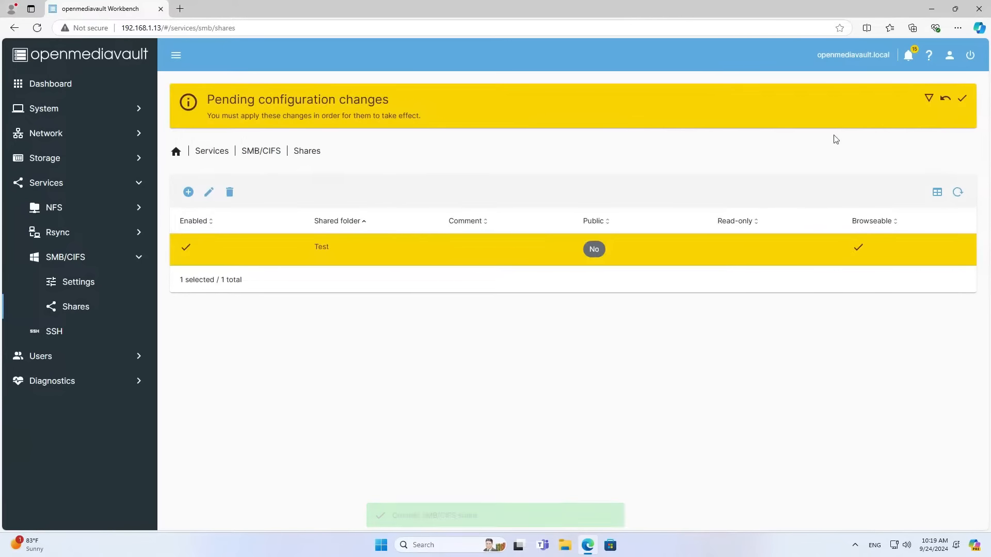
Apply the pending configuration changes for the Test share.
left_click(962, 98)
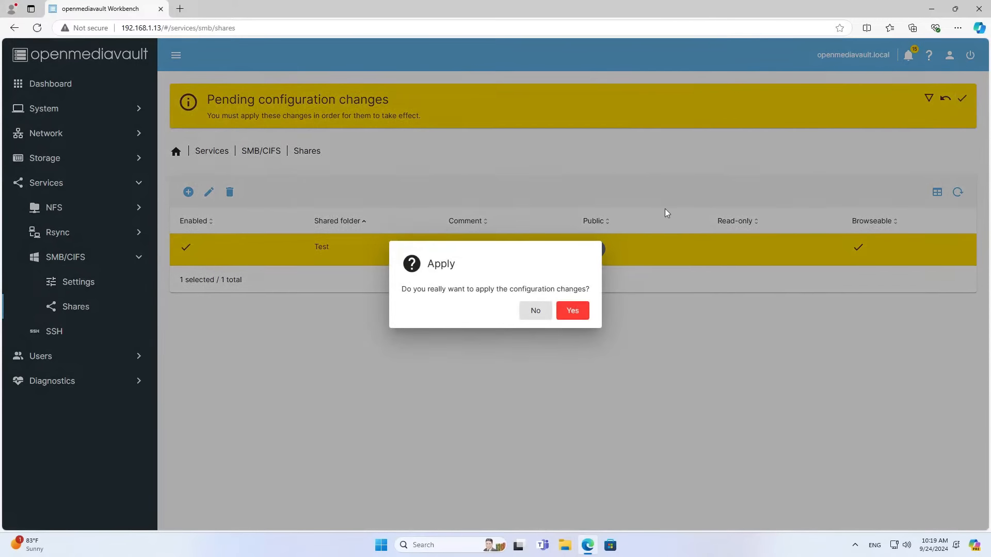
left_click(573, 310)
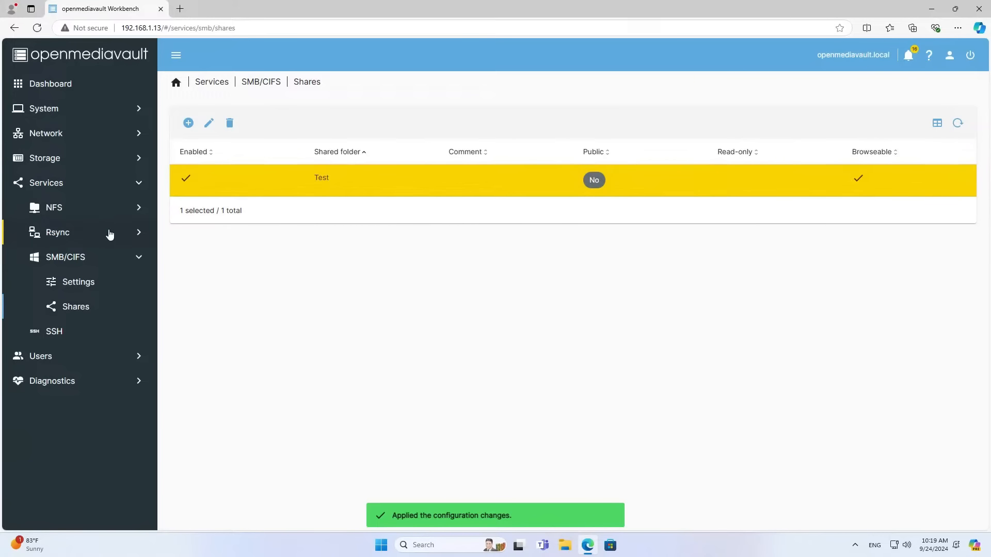
left_click(136, 262)
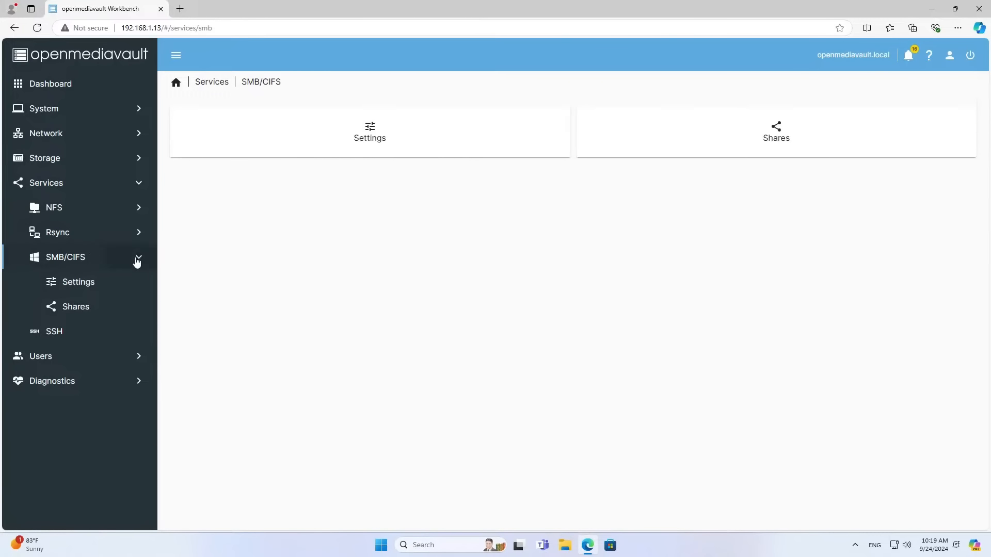
Create a new user, entering and confirming its password, and save it.
left_click(138, 188)
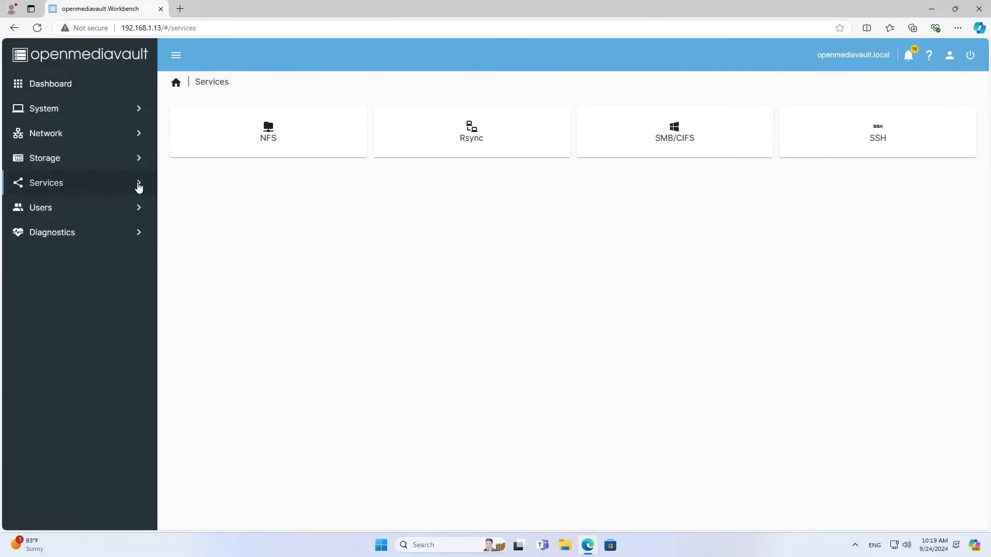
left_click(124, 212)
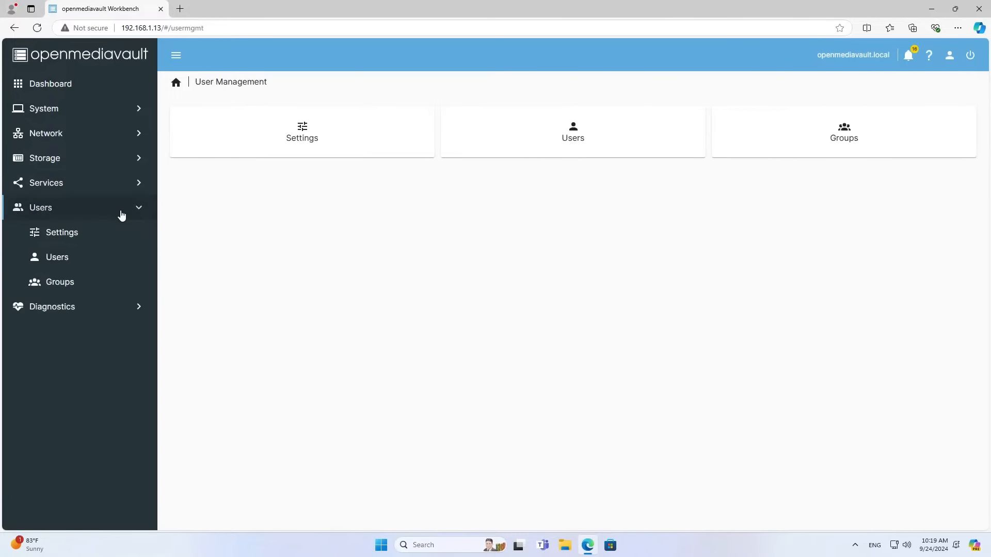
left_click(98, 262)
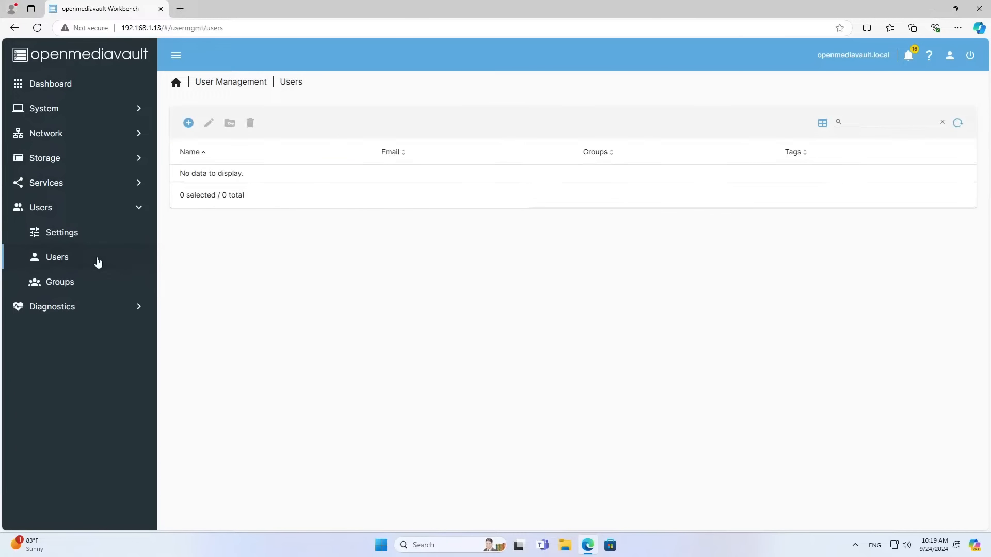
left_click(188, 124)
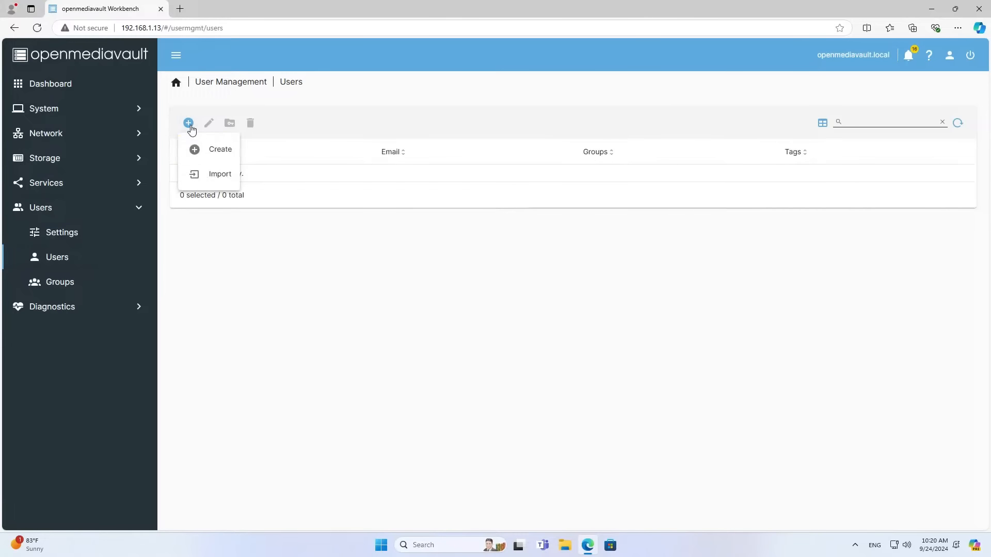
left_click(202, 149)
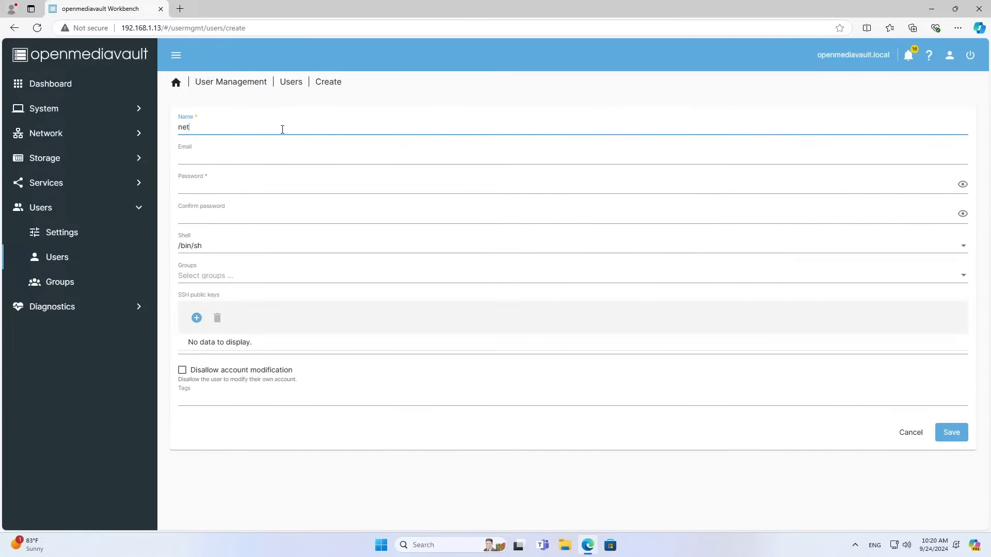
left_click(275, 186)
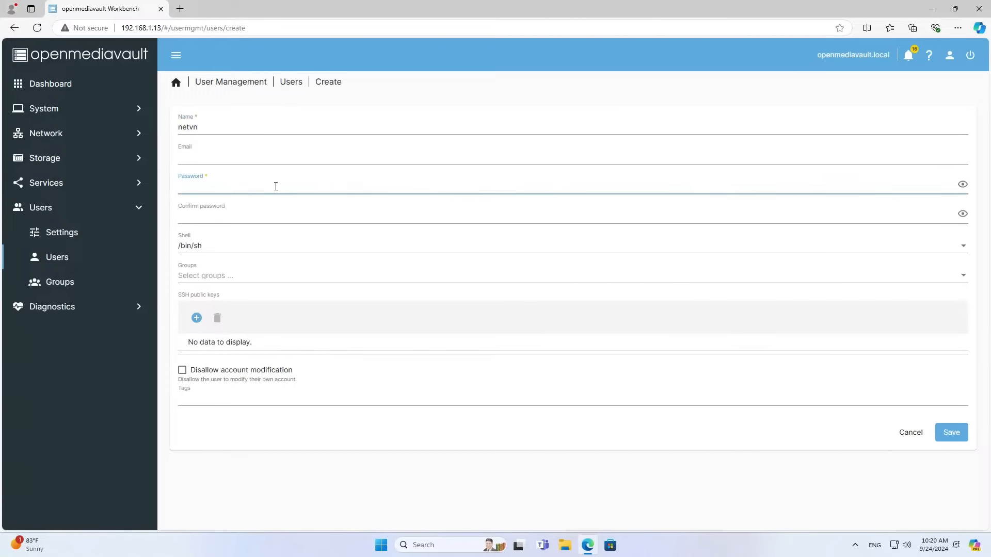
type("1234")
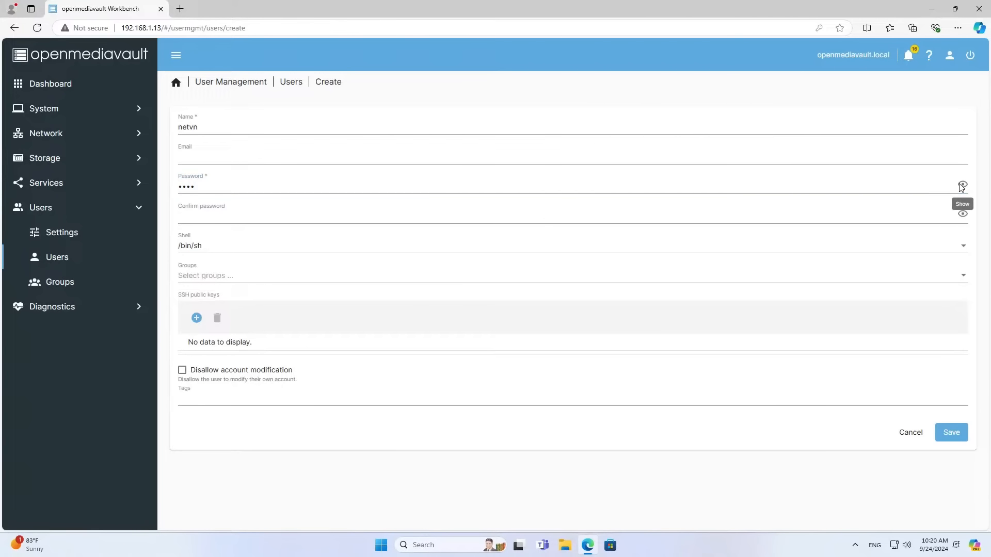
left_click(962, 184)
left_click(212, 220)
type("12")
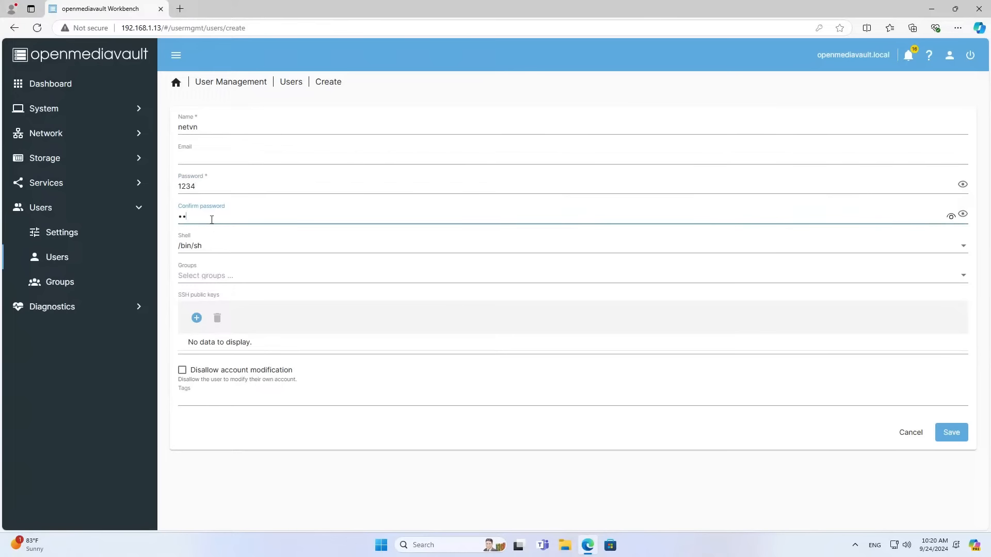
left_click(962, 215)
left_click(951, 432)
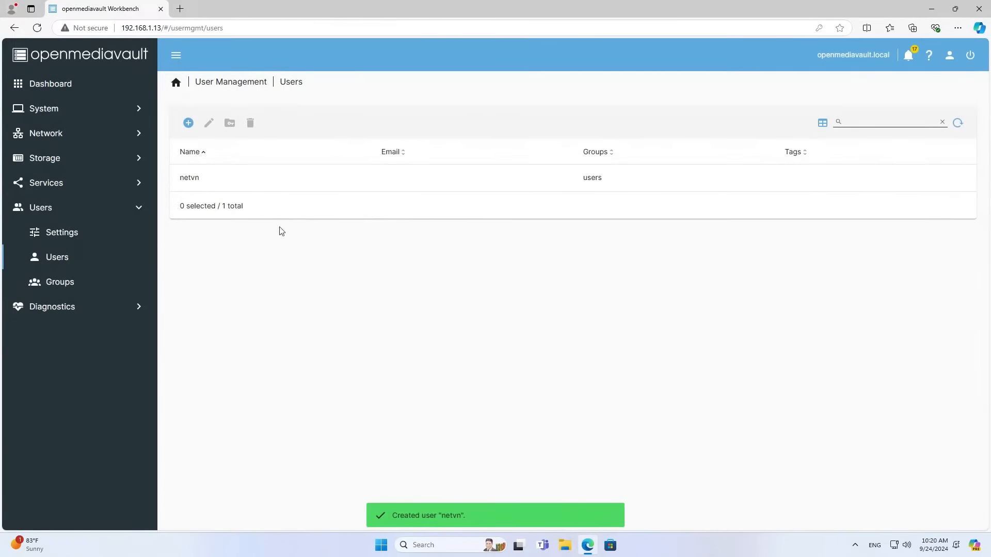
Apply the pending configuration changes for the new user.
left_click(200, 186)
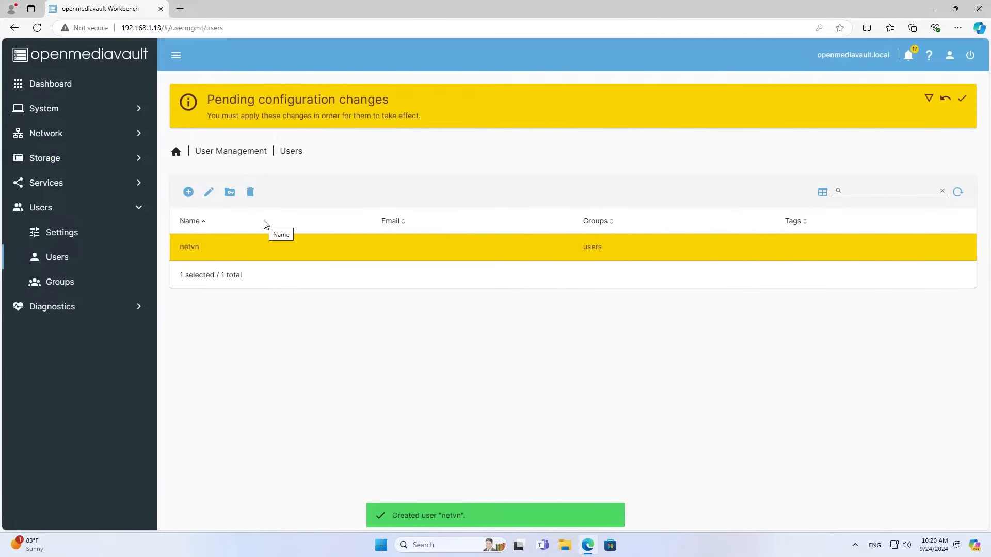
left_click(962, 103)
left_click(574, 312)
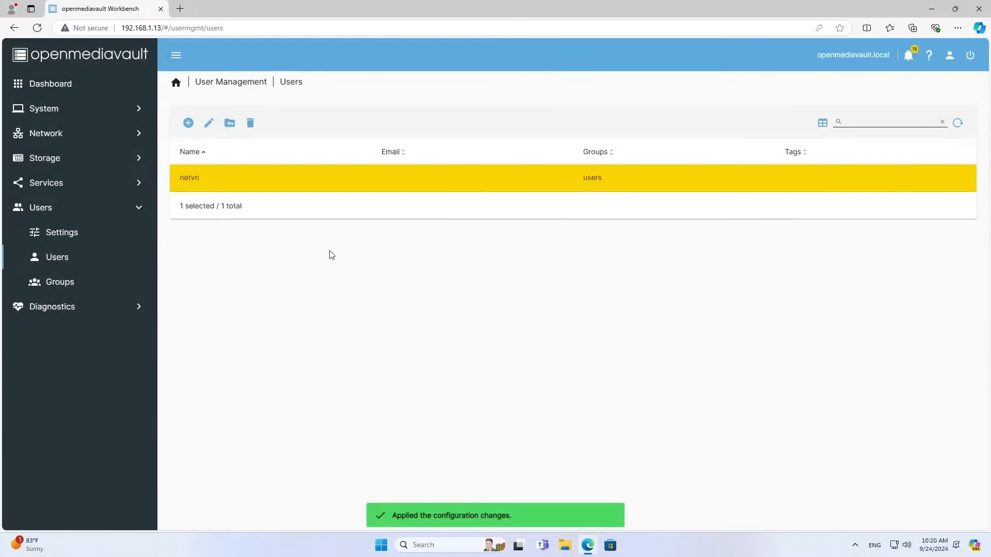
Grant the new user Read/Write on the Test folder and apply the change.
left_click(230, 124)
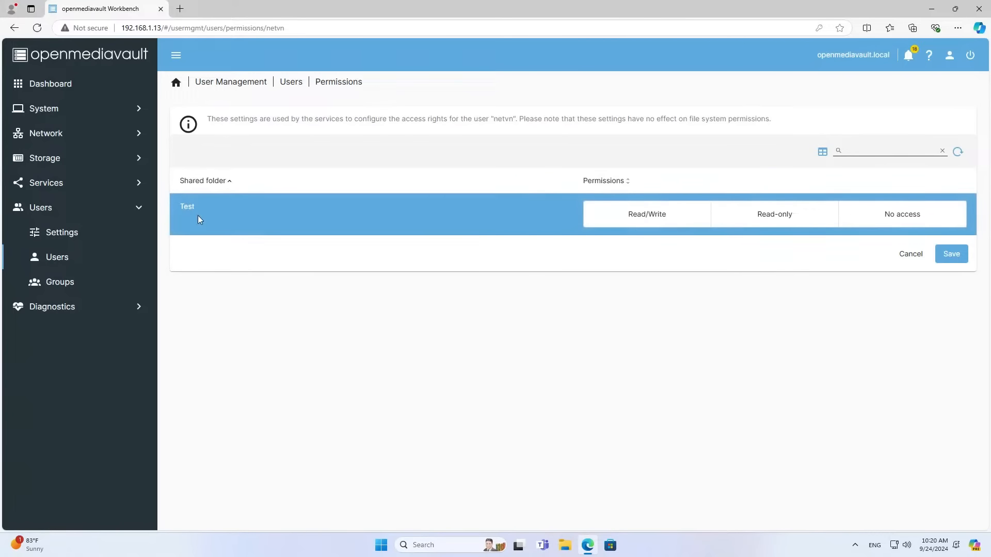
left_click(636, 219)
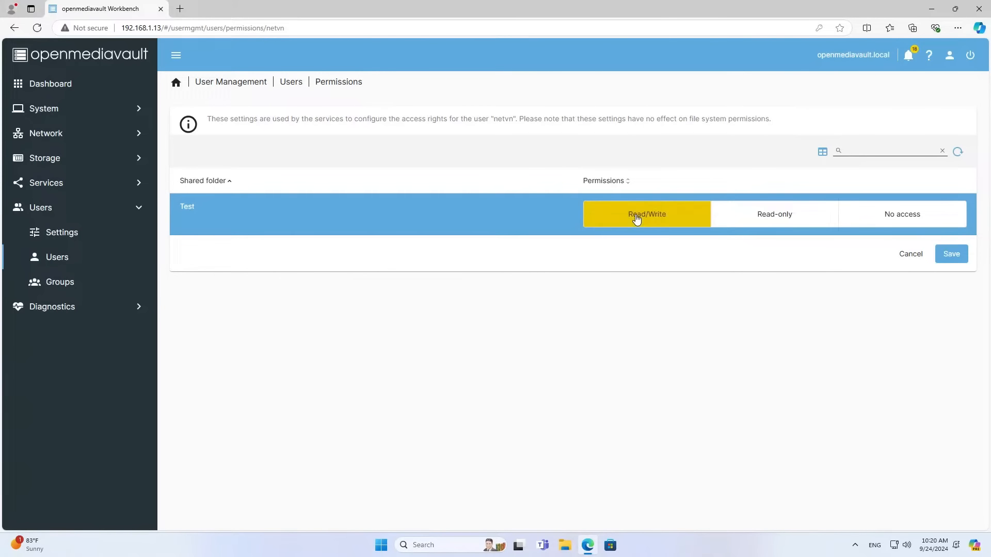
left_click(955, 254)
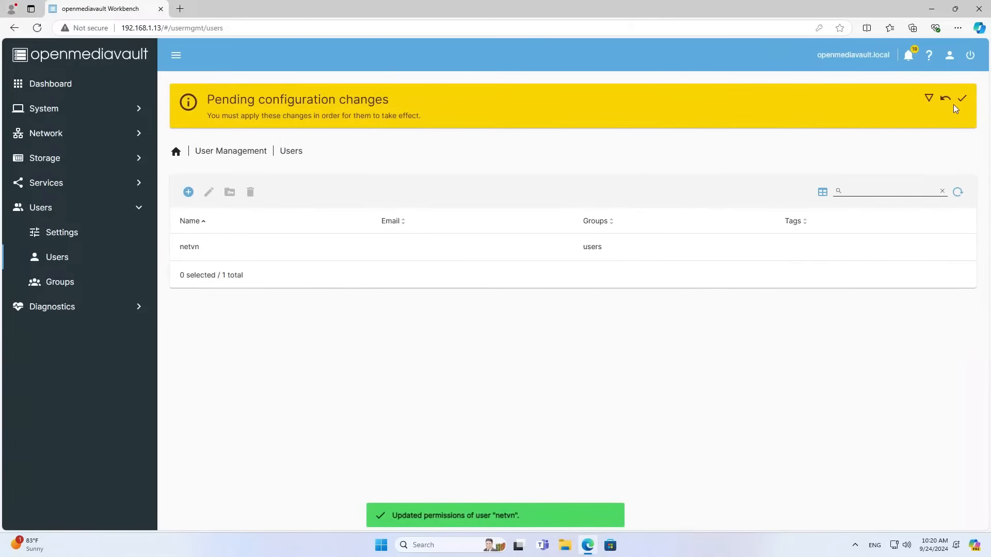
left_click(963, 100)
left_click(575, 310)
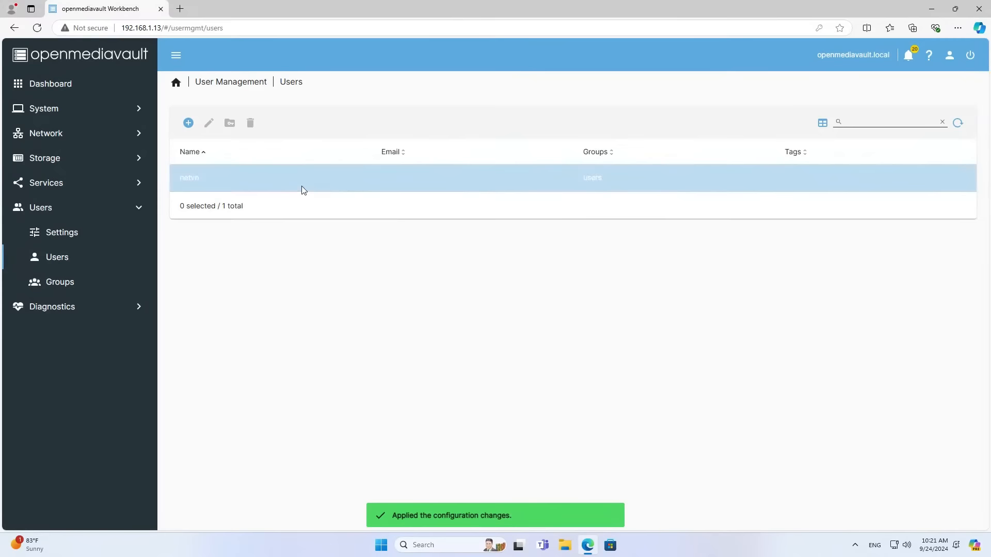
left_click(299, 183)
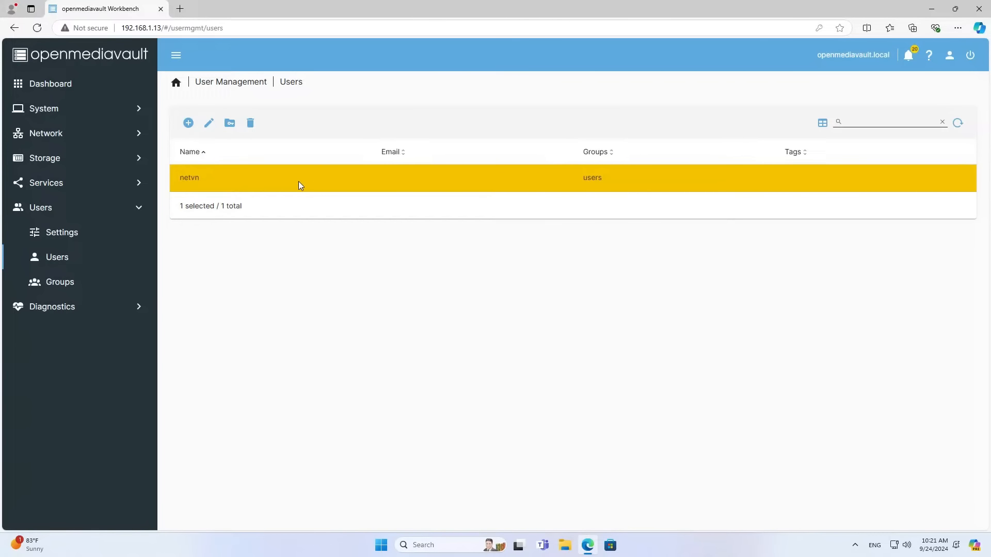
left_click(932, 14)
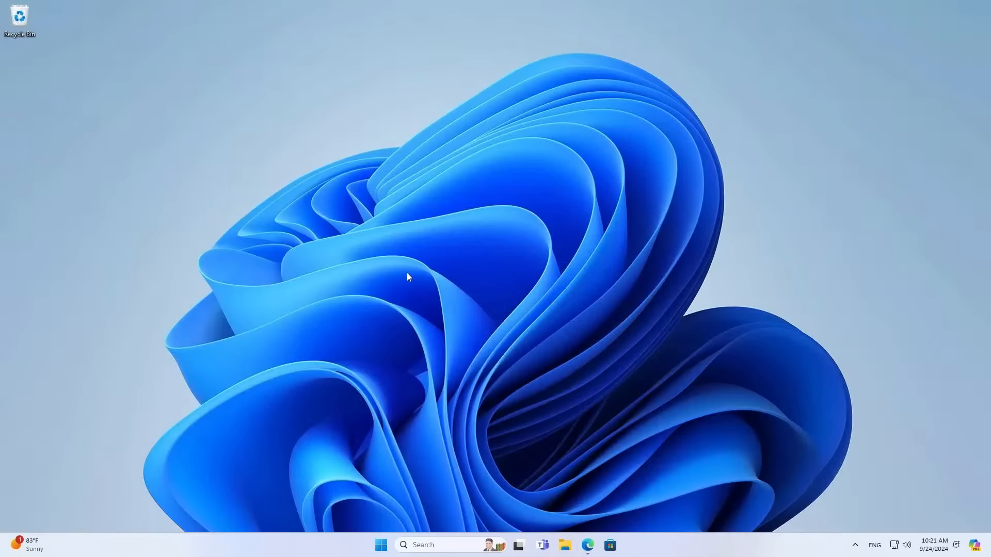
Open the network address \\192.168.1.13 from the Run prompt.
key("super+r")
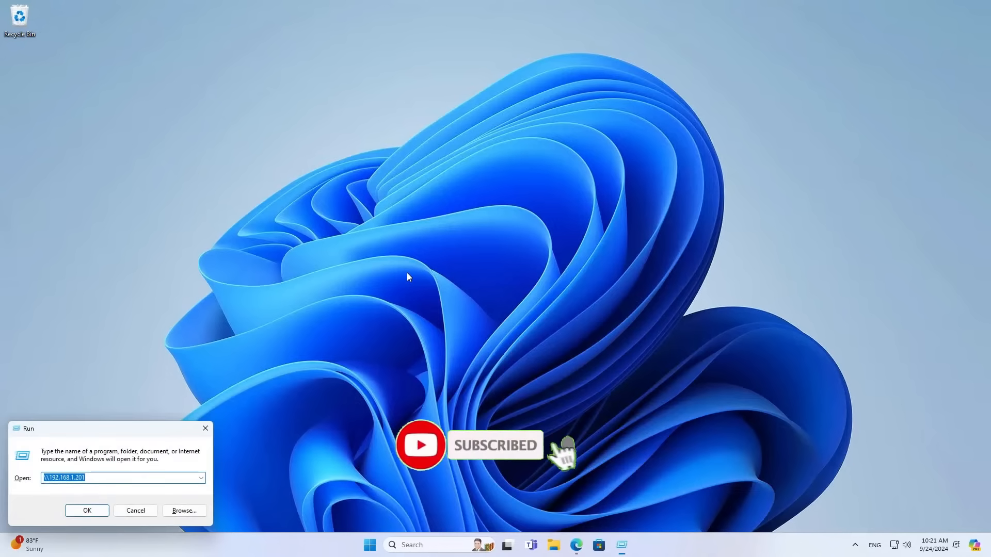
left_click_drag(116, 429, 246, 244)
left_click(257, 294)
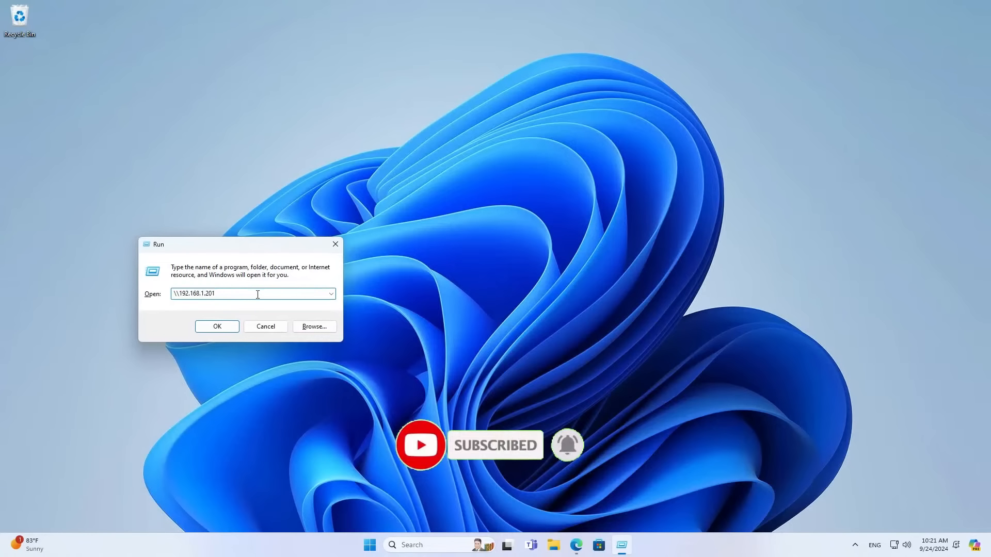
key("BackSpace")
key("BackSpace")
key("BackSpace")
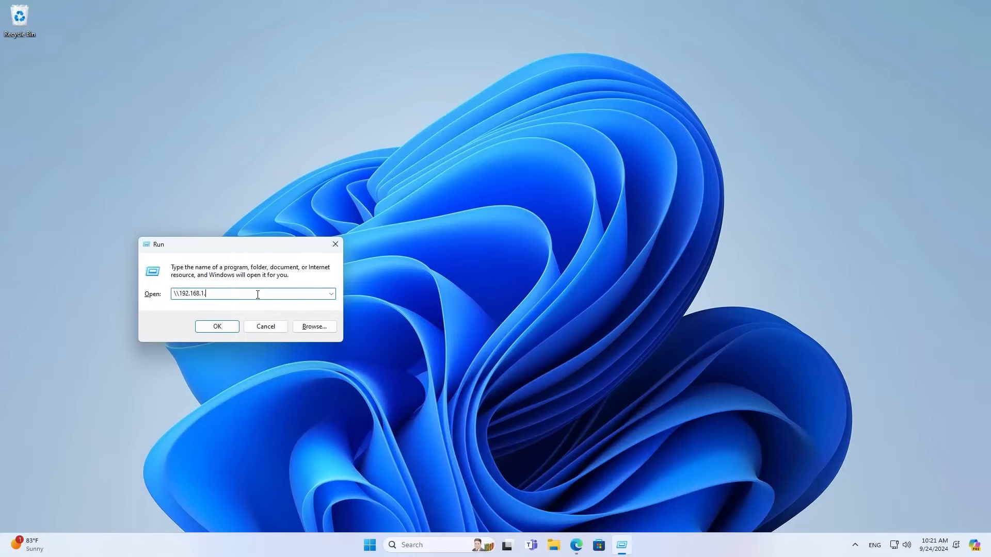
type("13")
left_click_drag(228, 292, 169, 294)
left_click(217, 326)
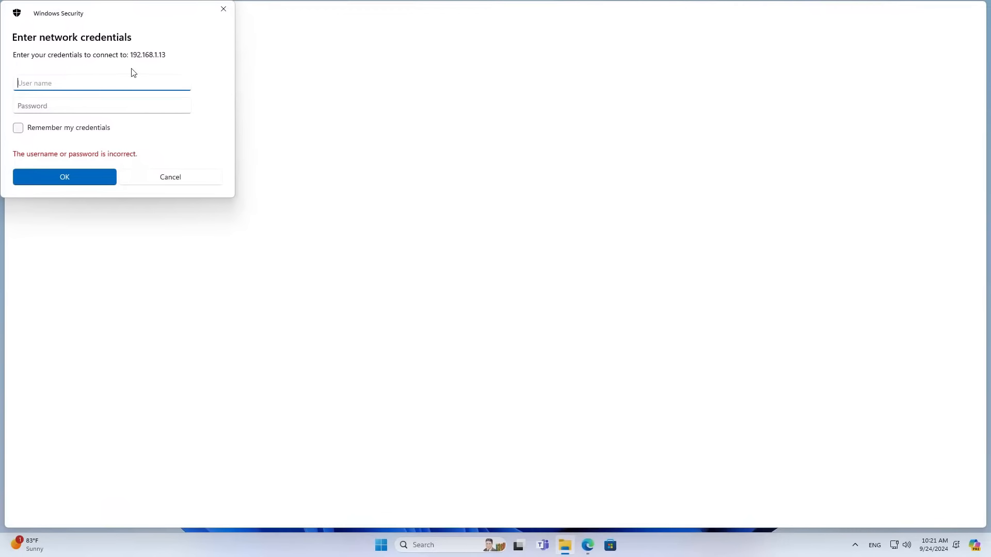
Sign in with the NAS user's username and password to connect.
type("netvn")
left_click(120, 108)
type("••34")
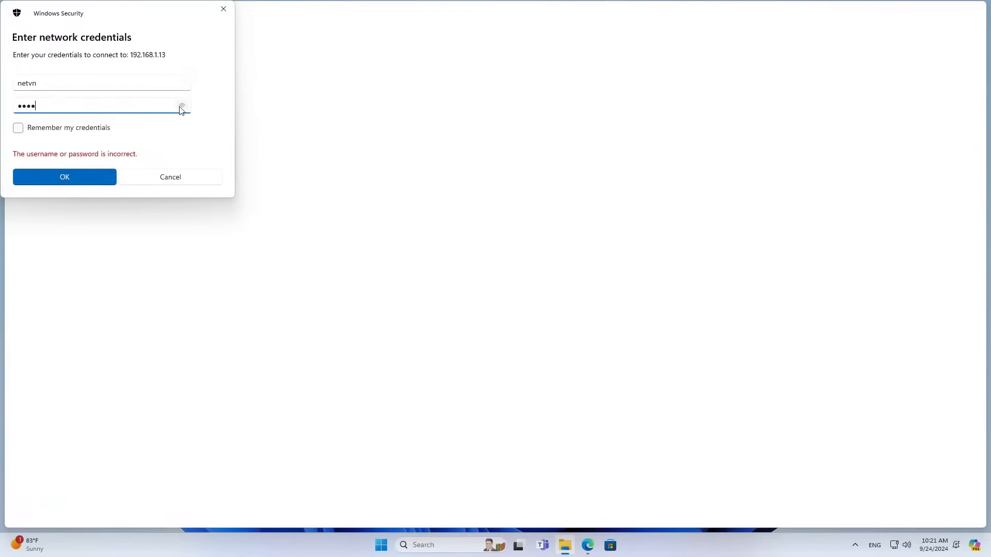
left_click(182, 105)
left_click(179, 105)
left_click(85, 176)
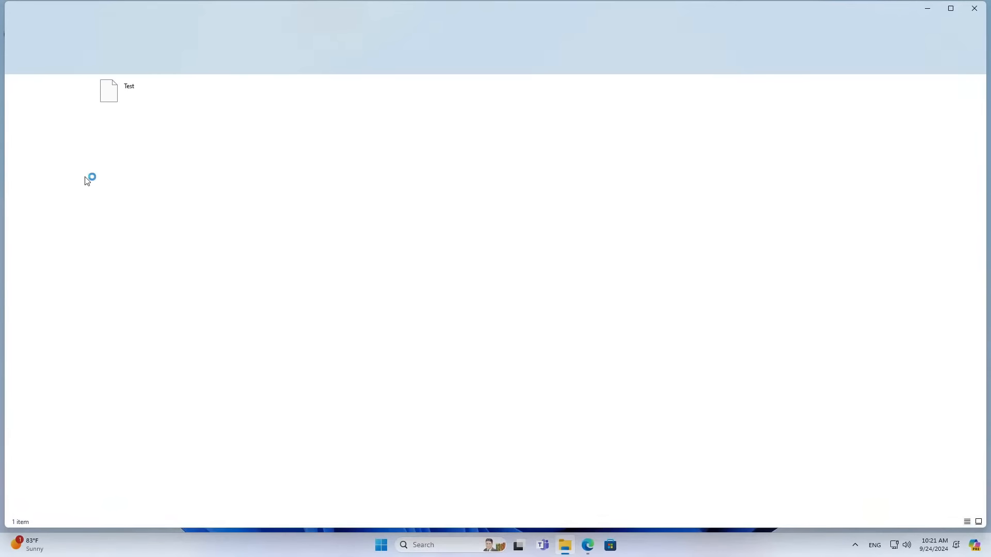
Open the Test share and copy the openmediavault_6.5.0-amd64 ISO from Downloads.
double_click(119, 97)
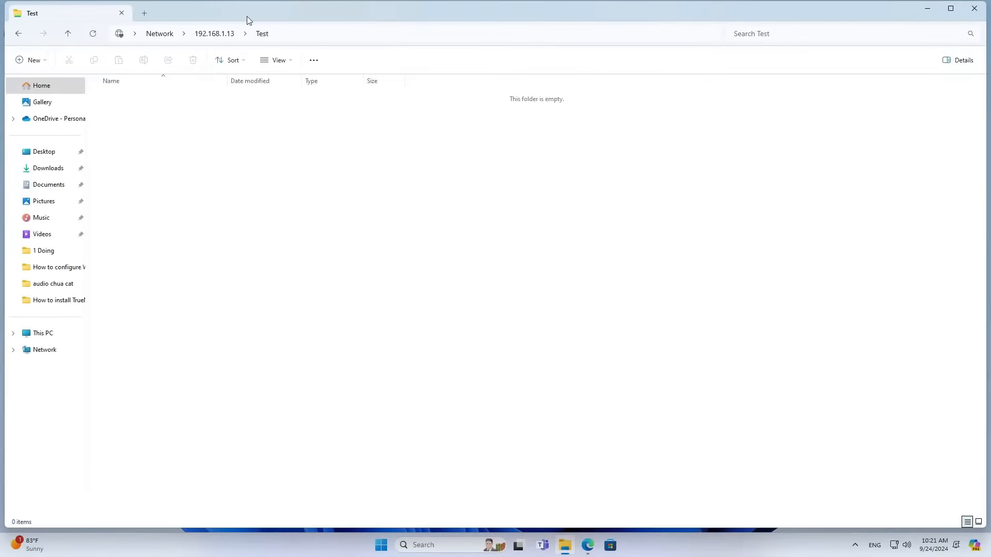
left_click_drag(247, 18, 437, 43)
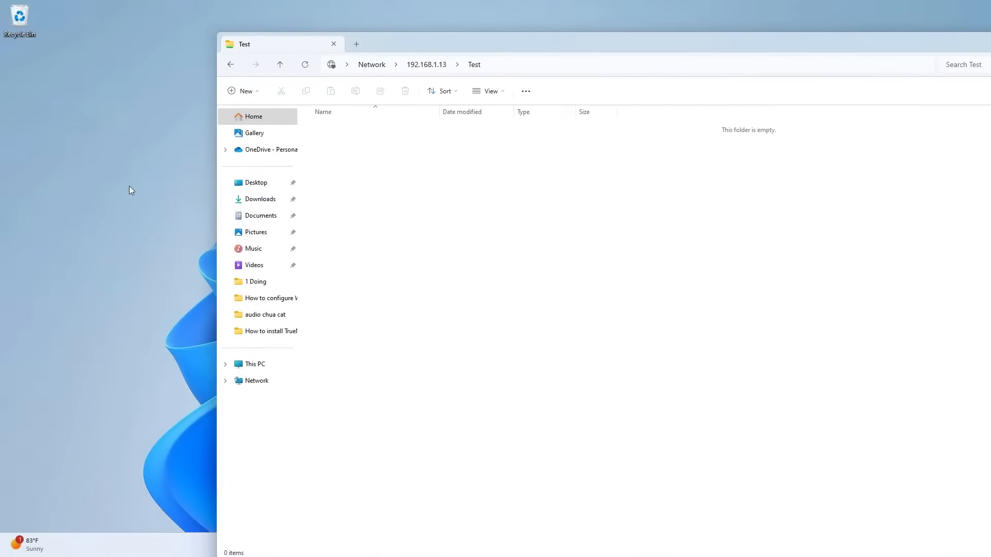
key("super+e")
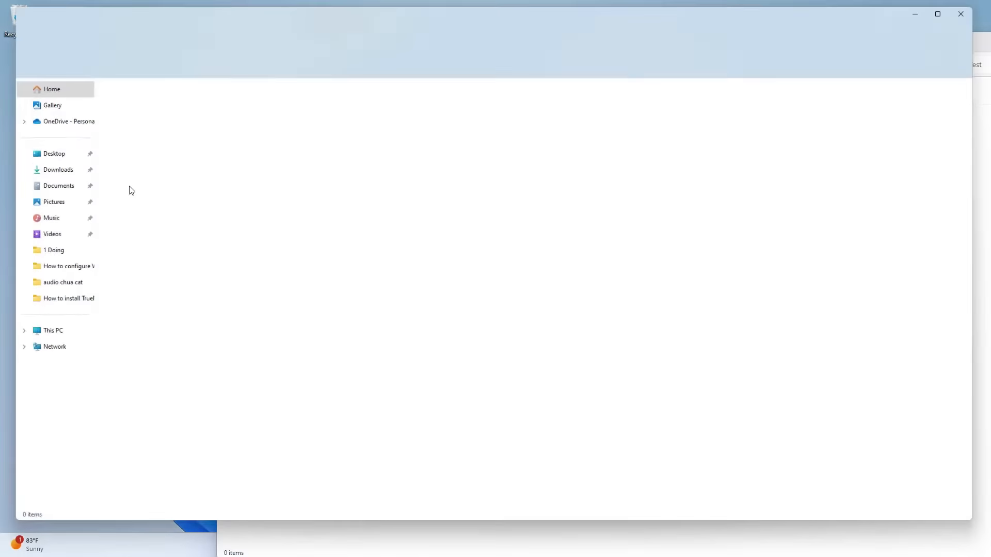
left_click(57, 171)
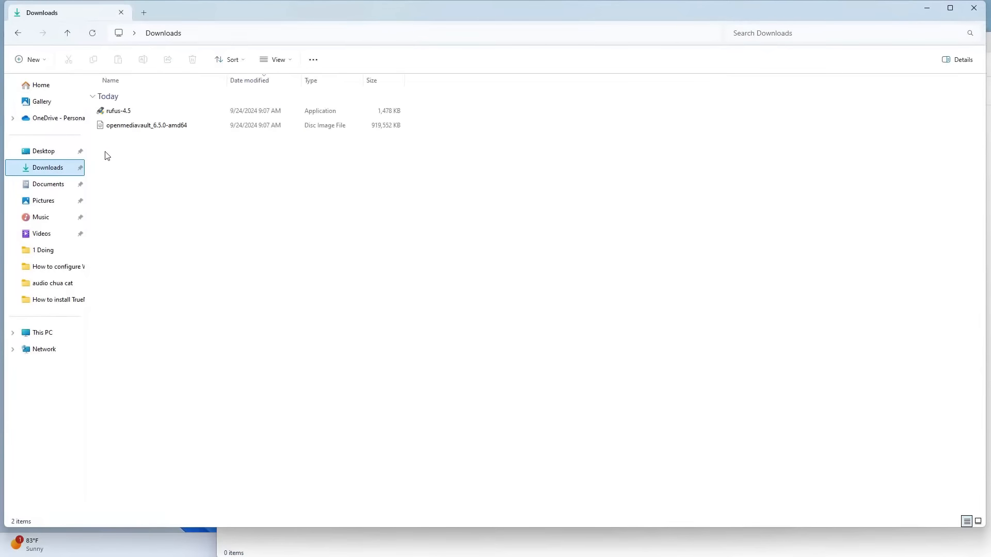
left_click(124, 131)
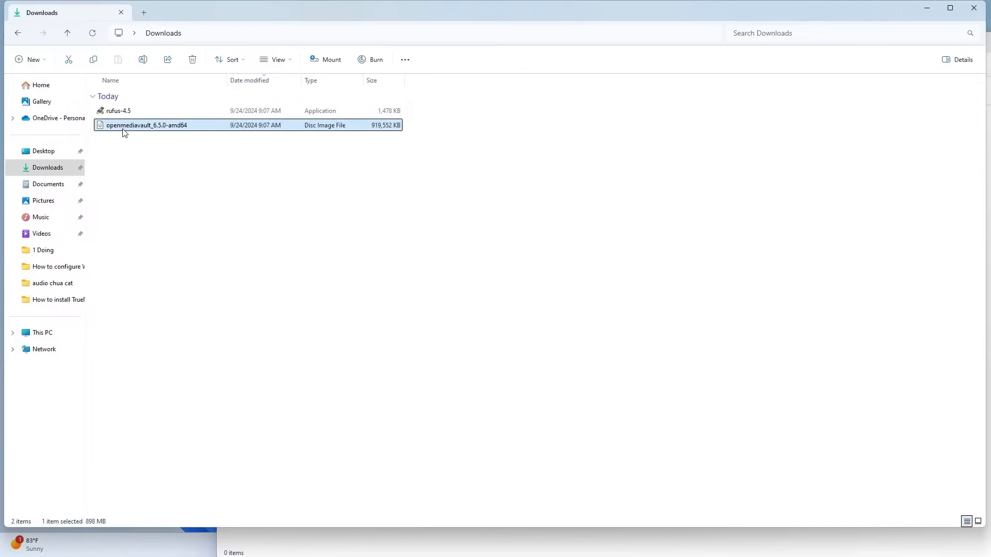
right_click(124, 133)
left_click(156, 142)
Paste the openmediavault_6.5.0-amd64 ISO into the Test share.
left_click(923, 8)
right_click(450, 184)
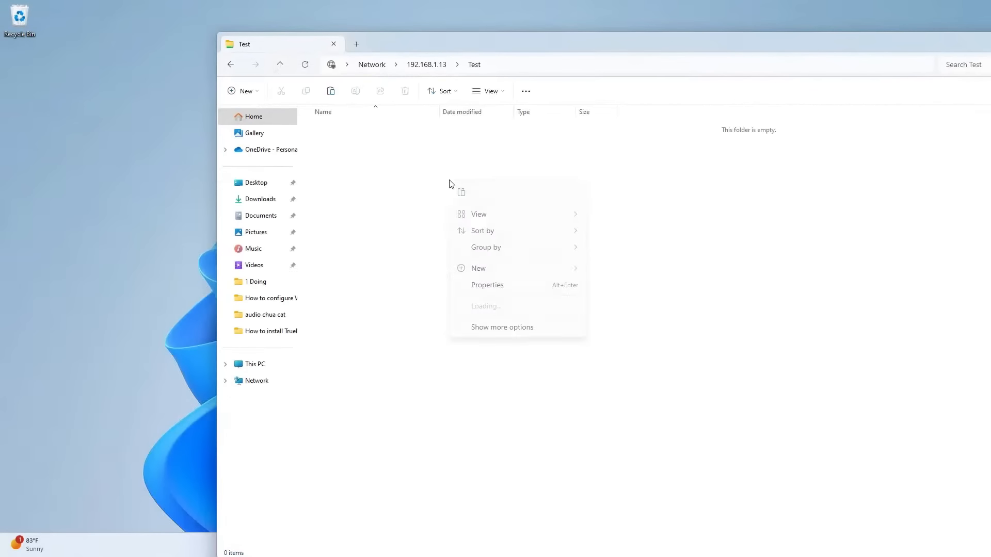
left_click(460, 194)
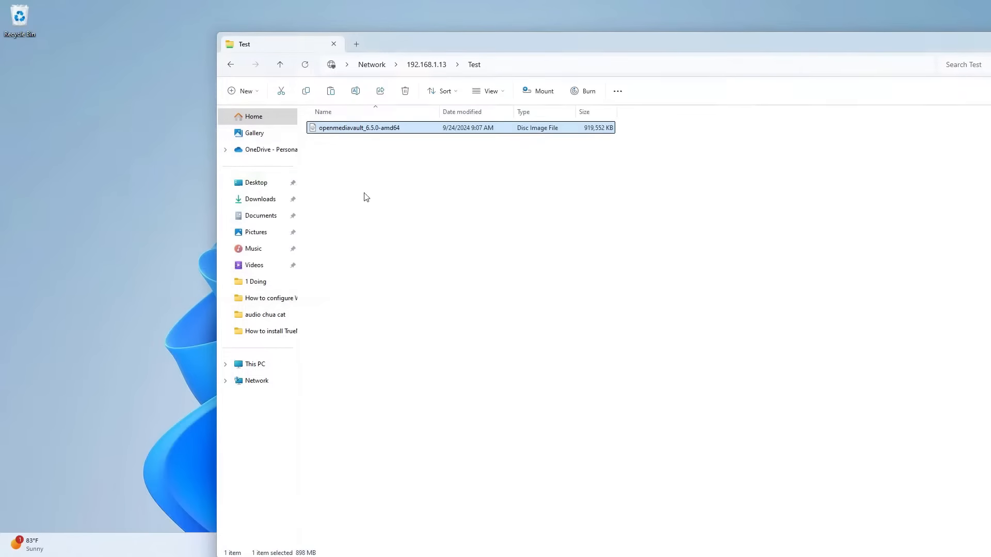
left_click_drag(352, 192, 409, 125)
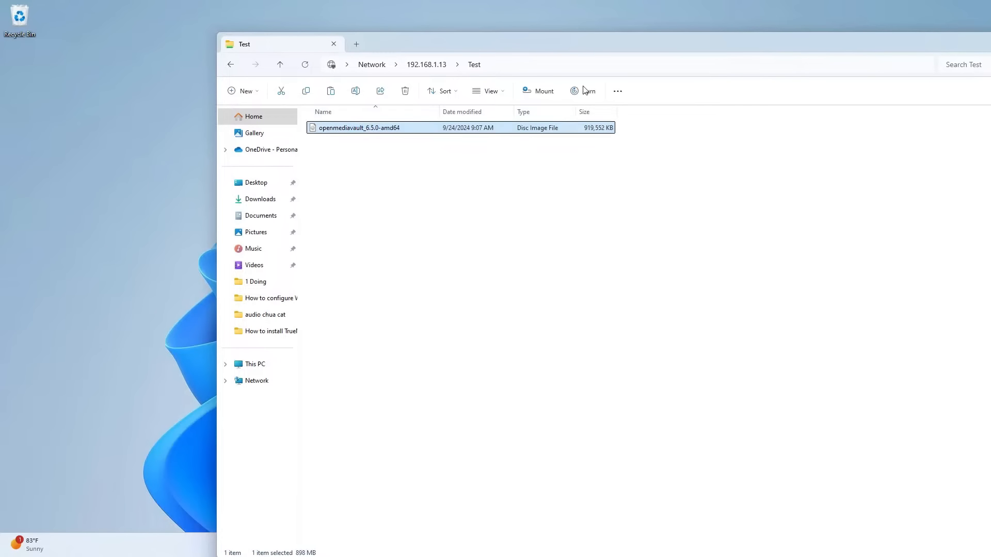
Close the Test and Downloads Explorer windows and return to the openmediavault browser.
left_click(333, 45)
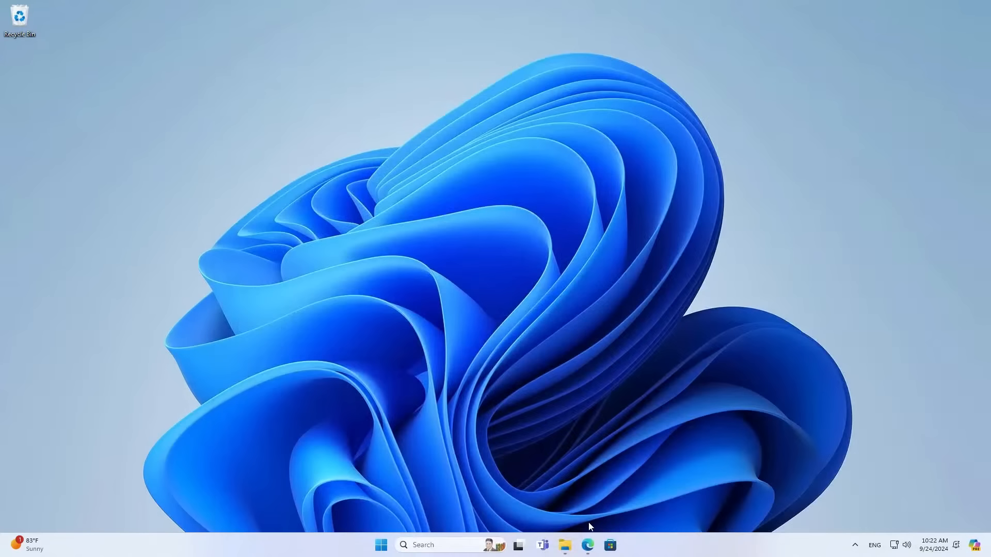
left_click(571, 547)
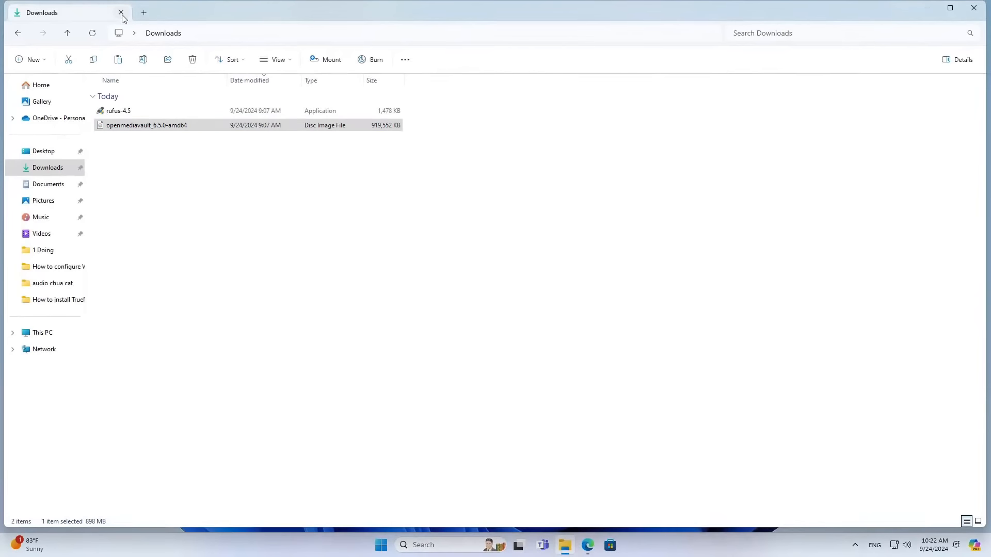
left_click(144, 14)
left_click(587, 546)
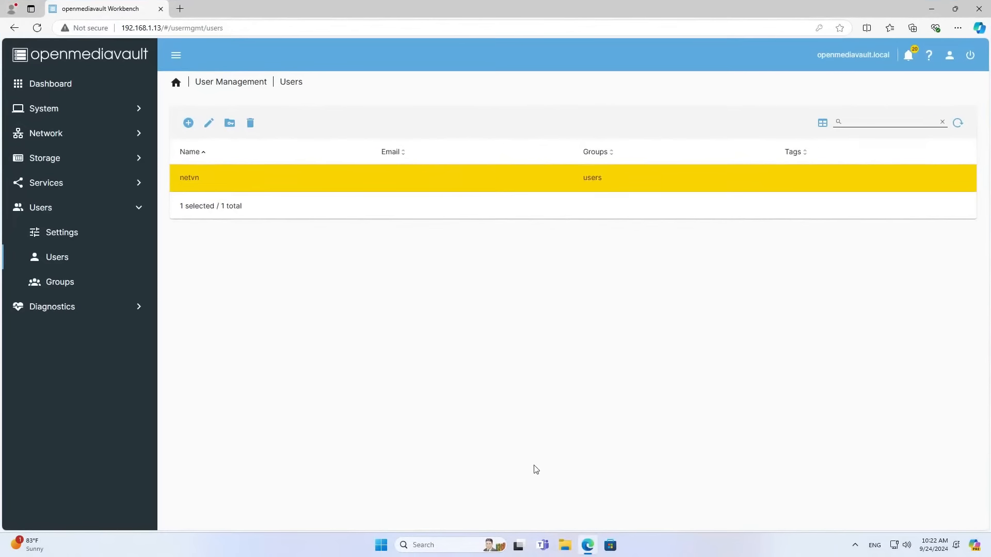
Check /dev/md0 under Software RAID and File Systems, then go back to the Dashboard.
left_click(92, 160)
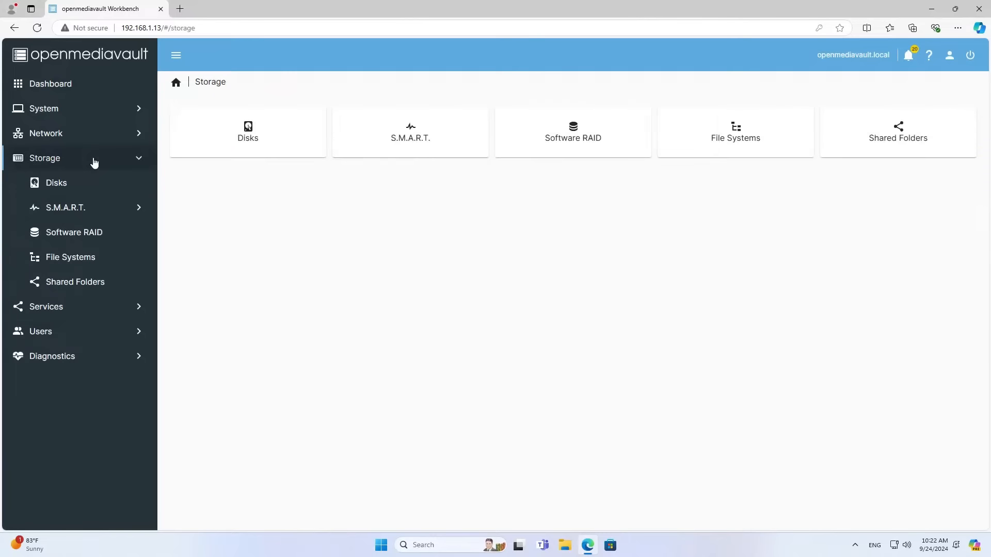
left_click(93, 235)
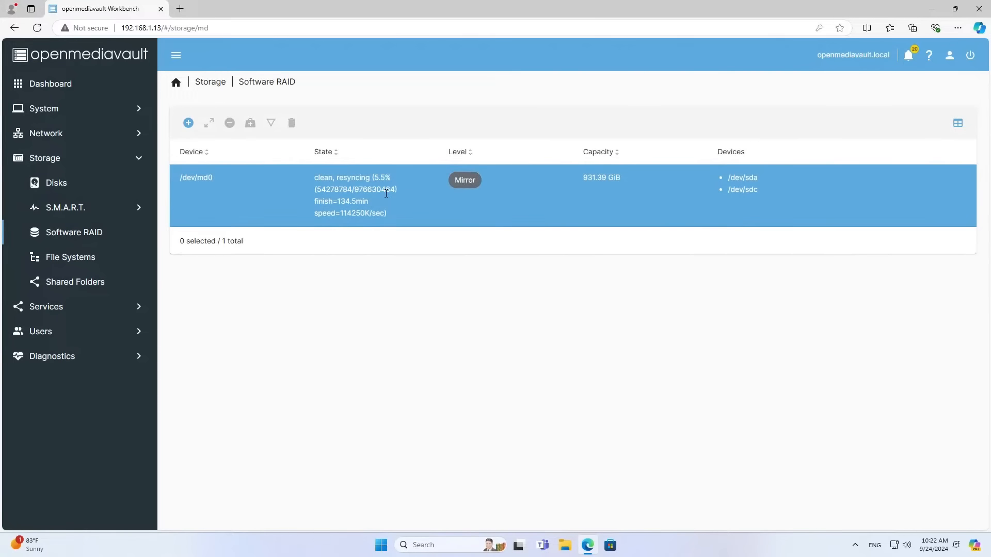
left_click(376, 200)
left_click(98, 261)
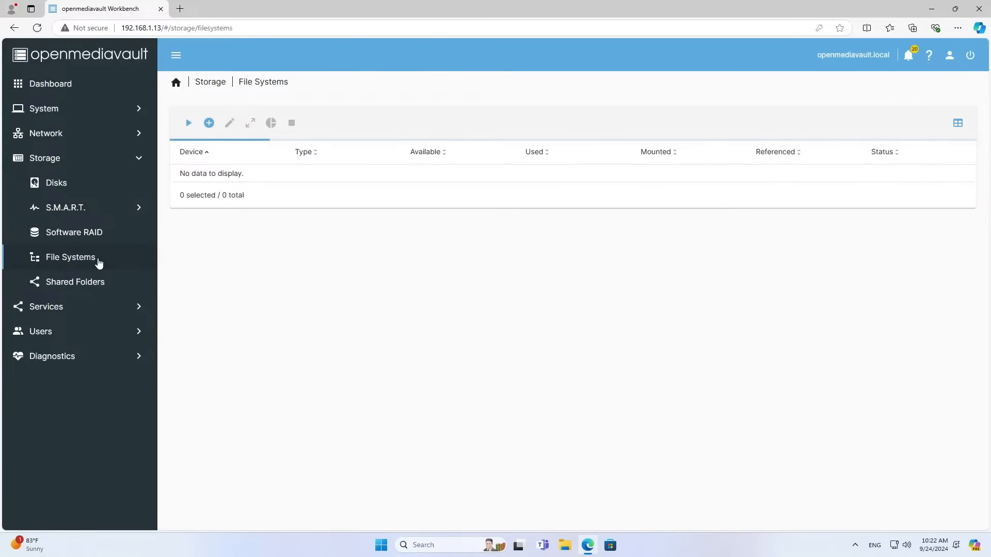
left_click(560, 189)
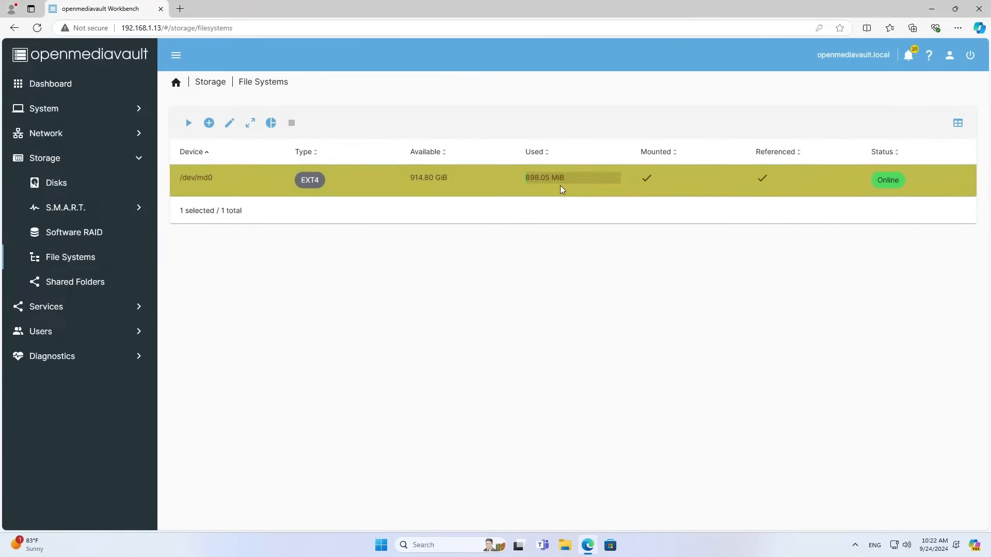
left_click(50, 89)
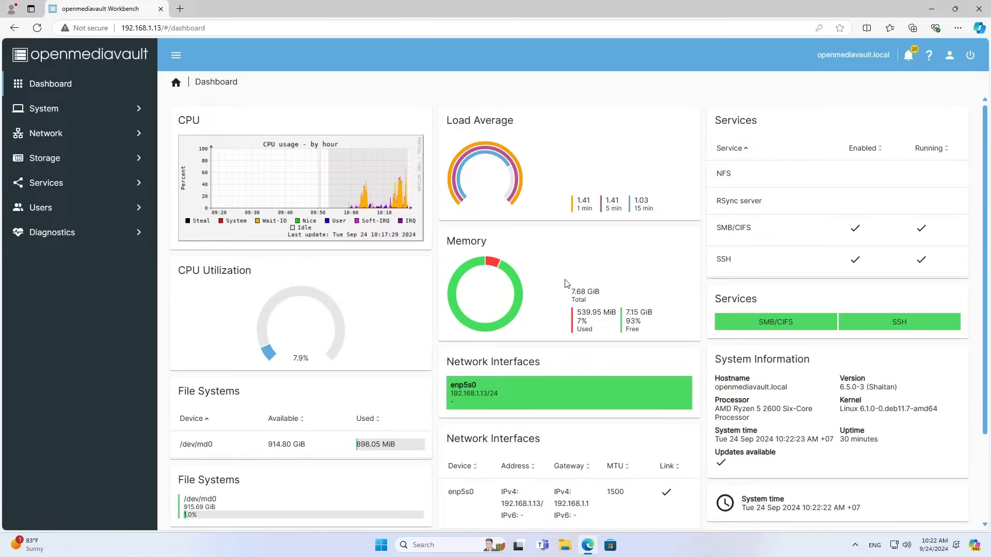
Open the Updates page from the Dashboard's Updates available widget.
scroll(531, 308, "down", 2)
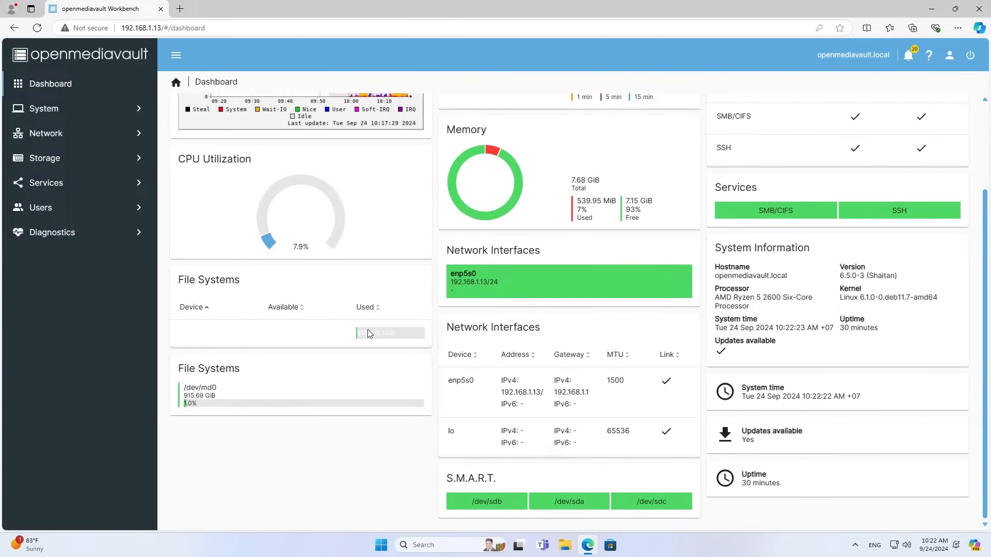
left_click(298, 332)
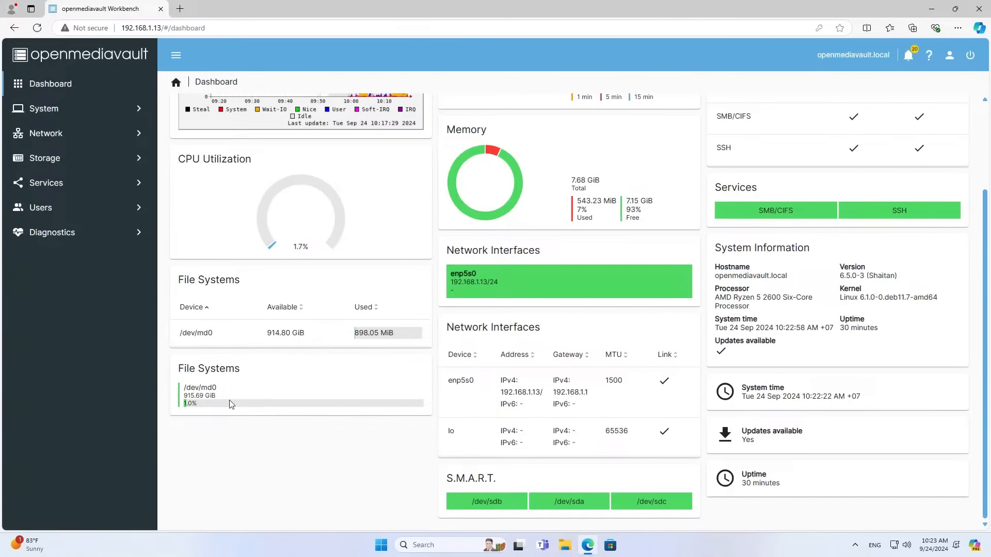
left_click(750, 440)
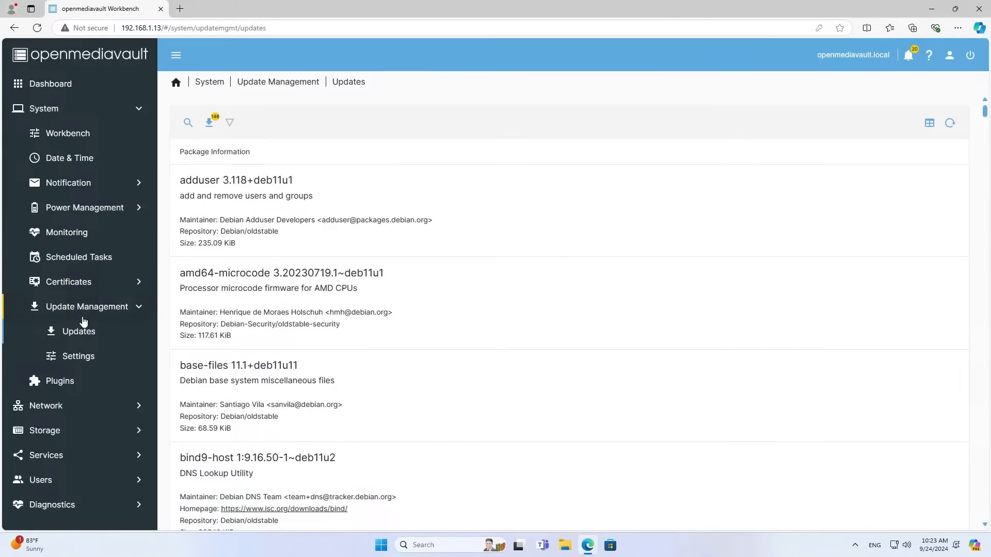
Install all available package updates, confirming the upgrade.
left_click(209, 122)
left_click(418, 312)
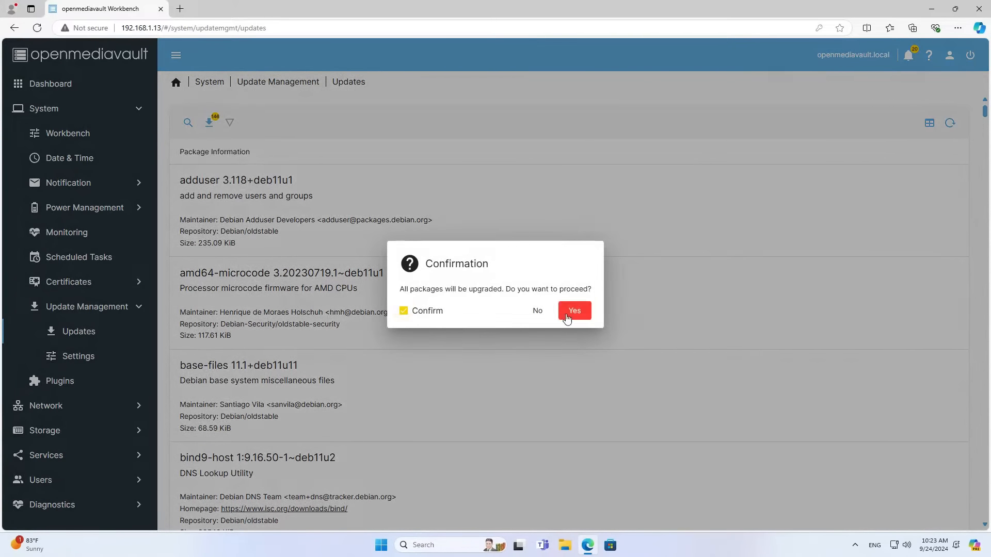
left_click(574, 310)
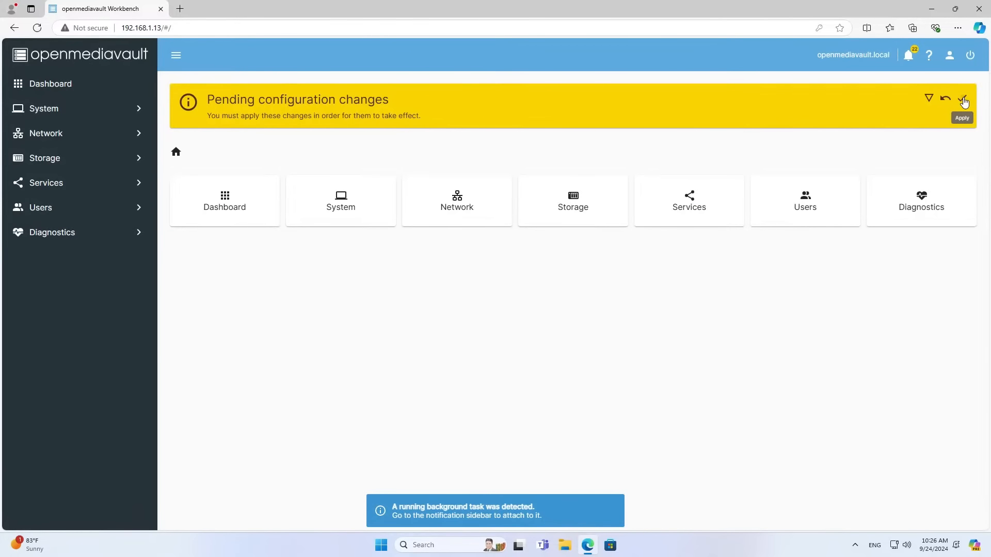
Apply the pending configuration changes and review the notifications list.
left_click(964, 101)
left_click(573, 311)
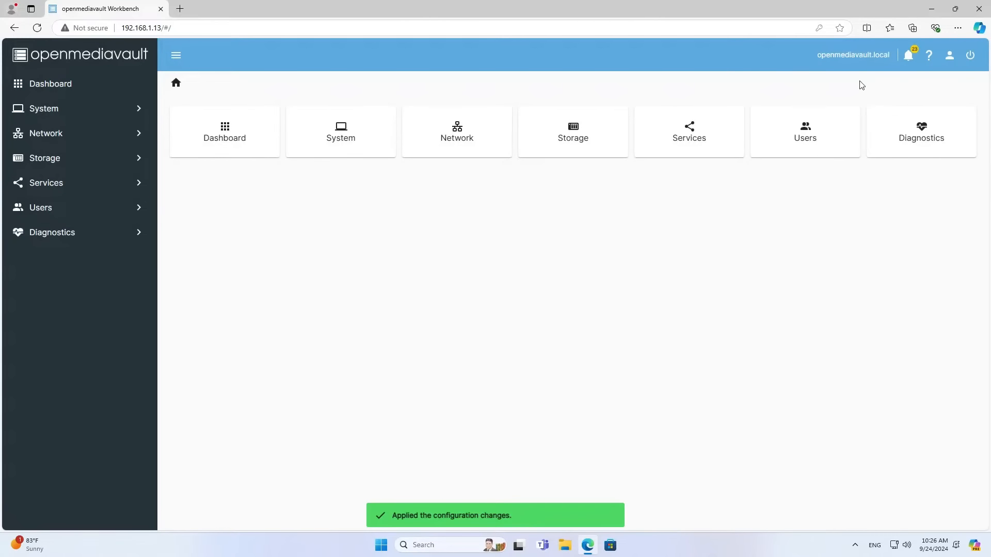
left_click(908, 55)
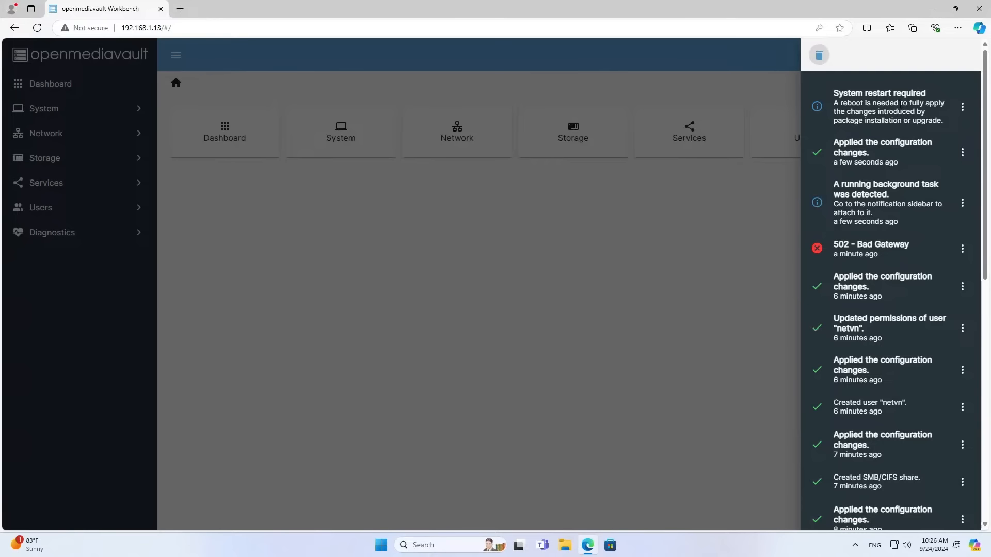
left_click_drag(833, 93, 910, 93)
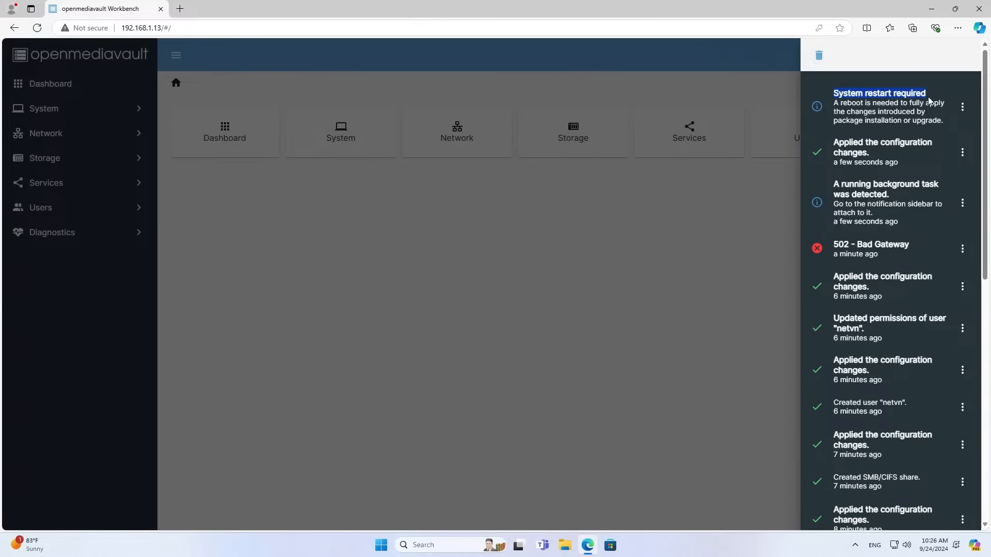
left_click(733, 182)
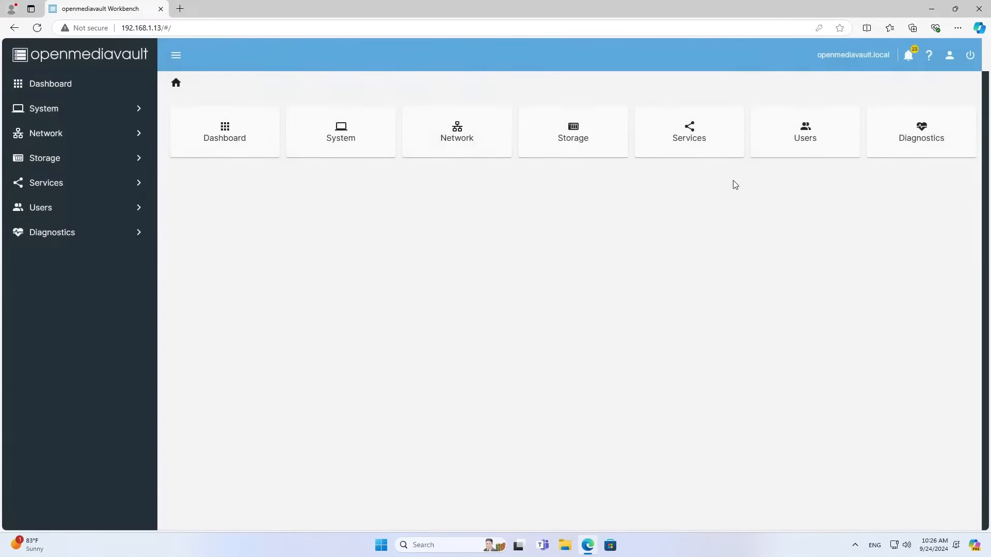
Reboot the NAS with confirmation, then open System > Update Management.
left_click(969, 60)
left_click(950, 105)
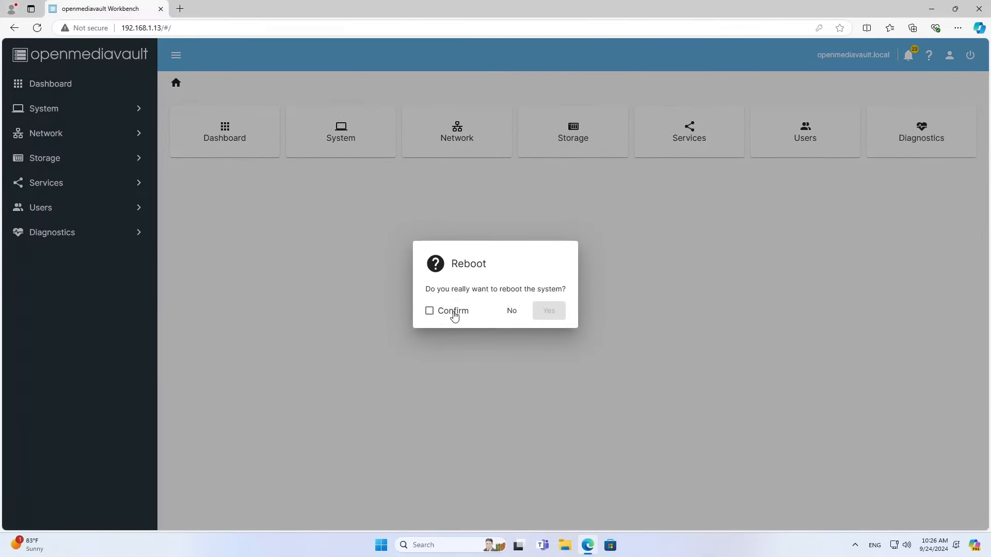
left_click(454, 312)
left_click(560, 312)
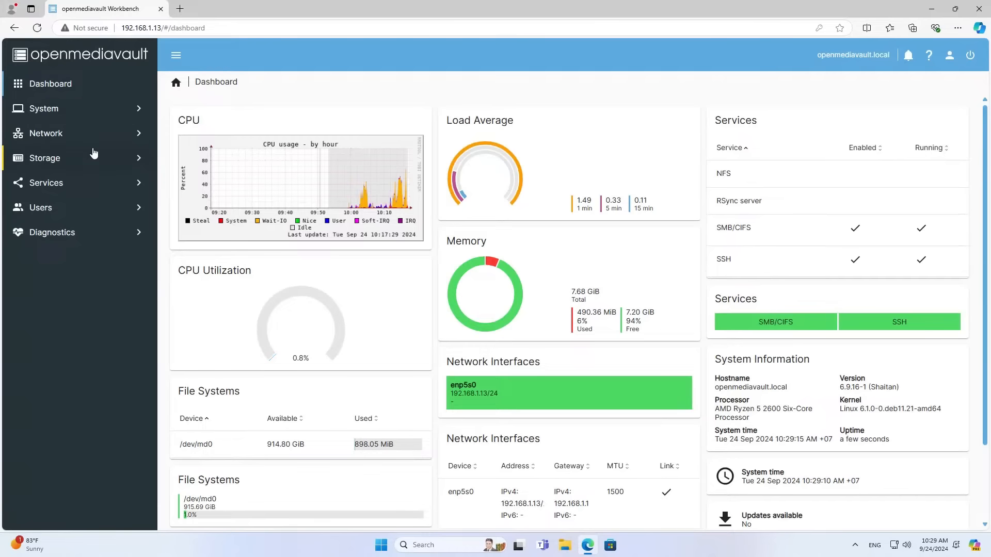
left_click(92, 112)
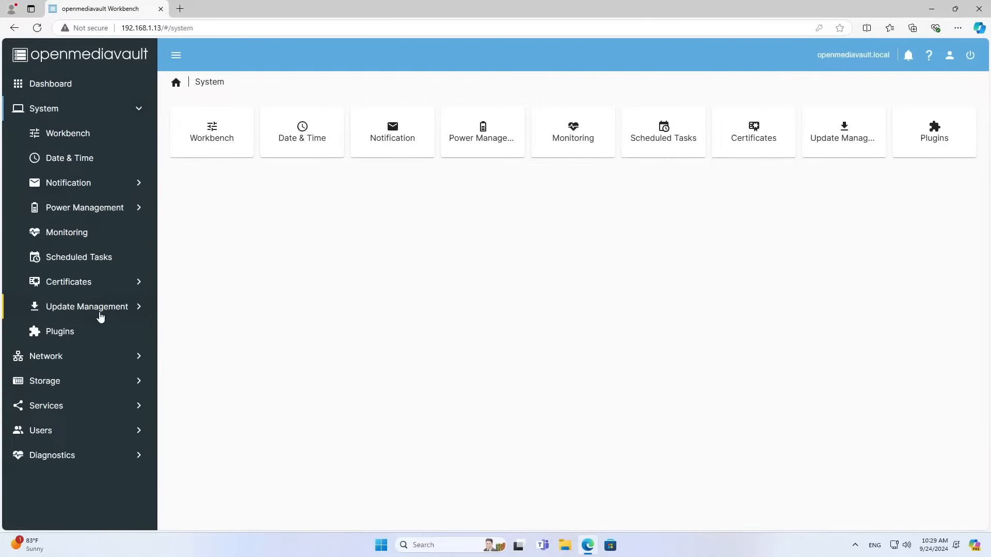
left_click(99, 316)
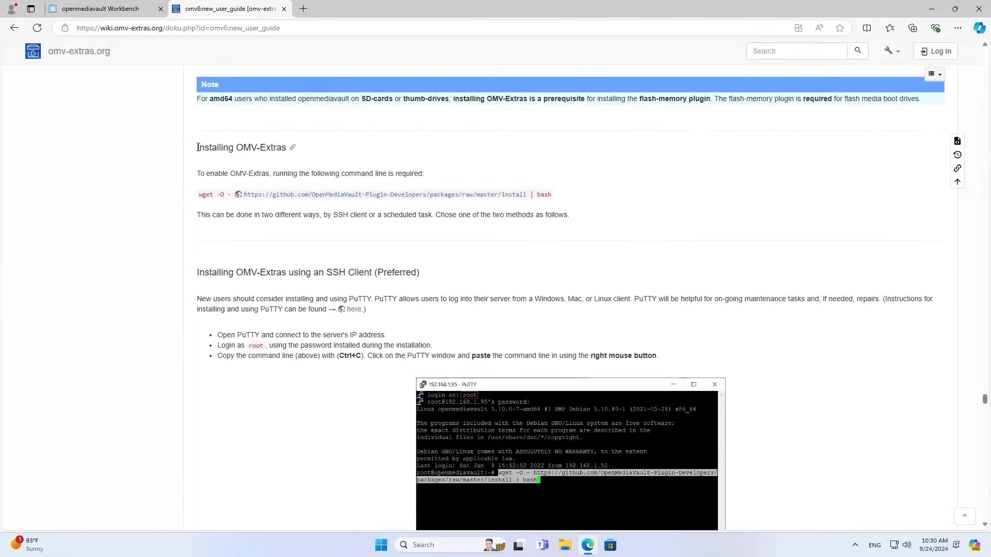
Read the Installing OMV-Extras command and the 'using a Scheduled Task' instructions, then return to openmediavault.
left_click_drag(203, 147, 282, 146)
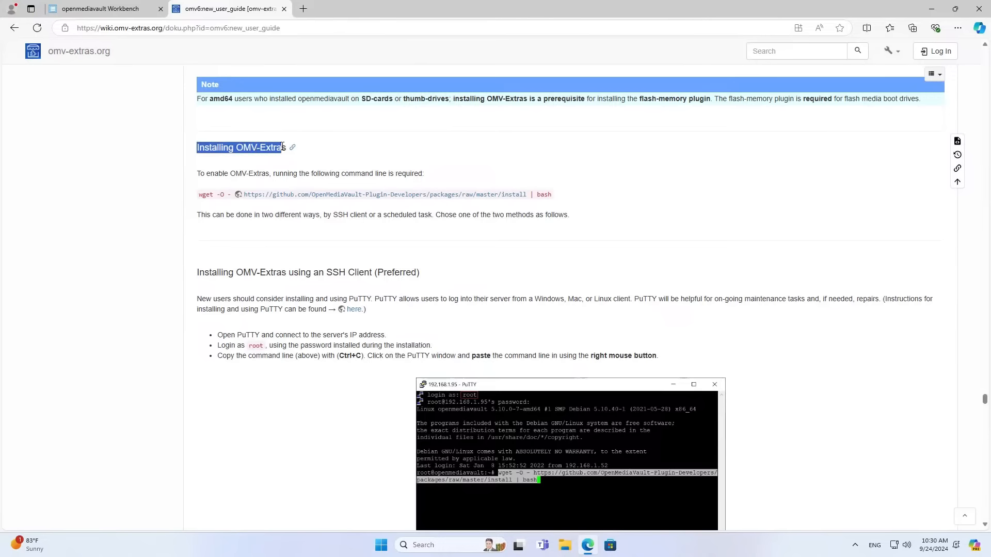
left_click_drag(199, 194, 557, 194)
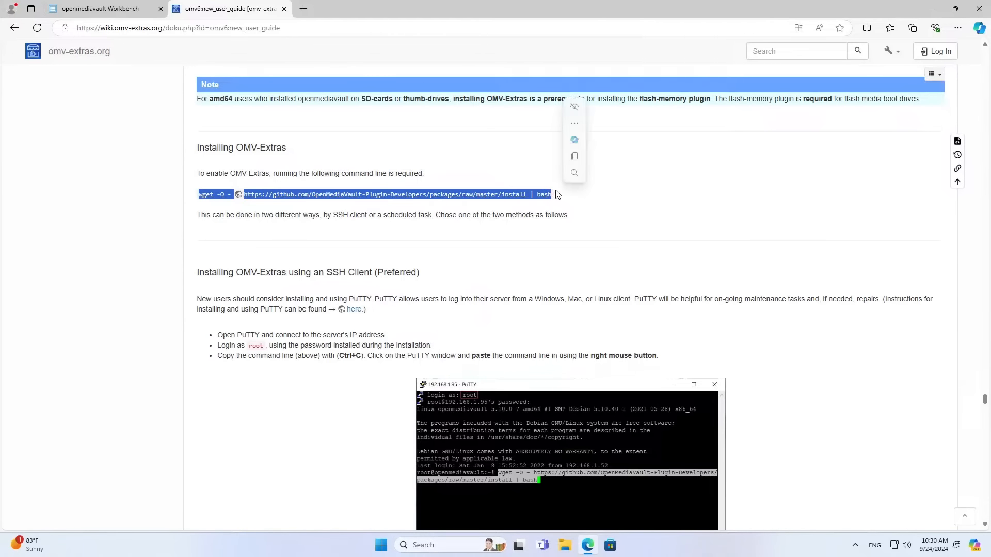
left_click(492, 334)
scroll(495, 306, "down", 1)
scroll(494, 308, "down", 6)
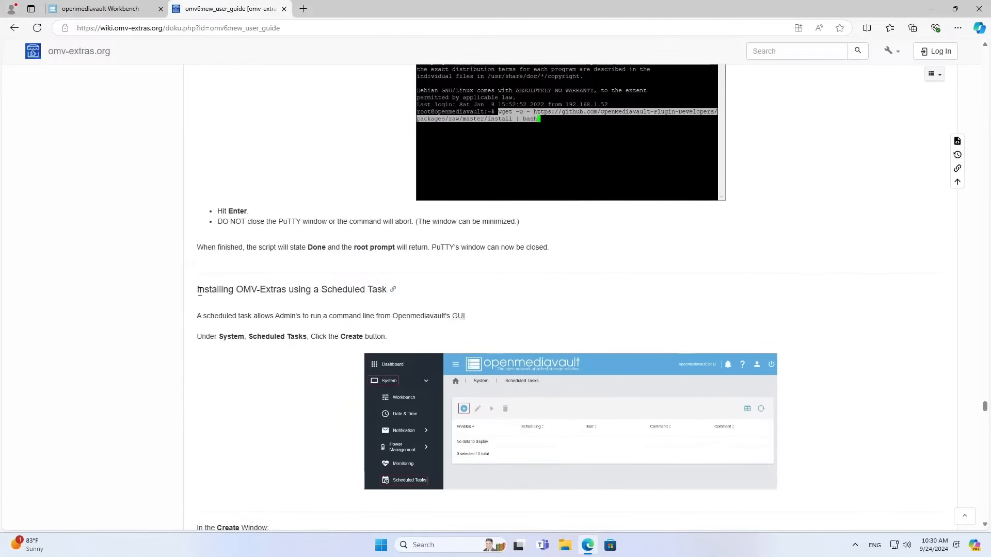
left_click_drag(196, 295, 390, 289)
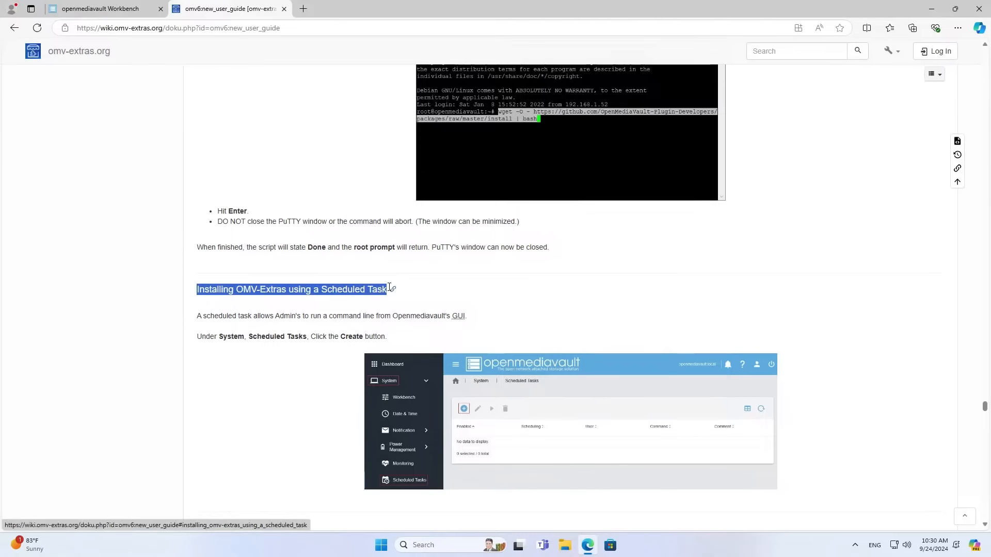
left_click_drag(197, 336, 395, 338)
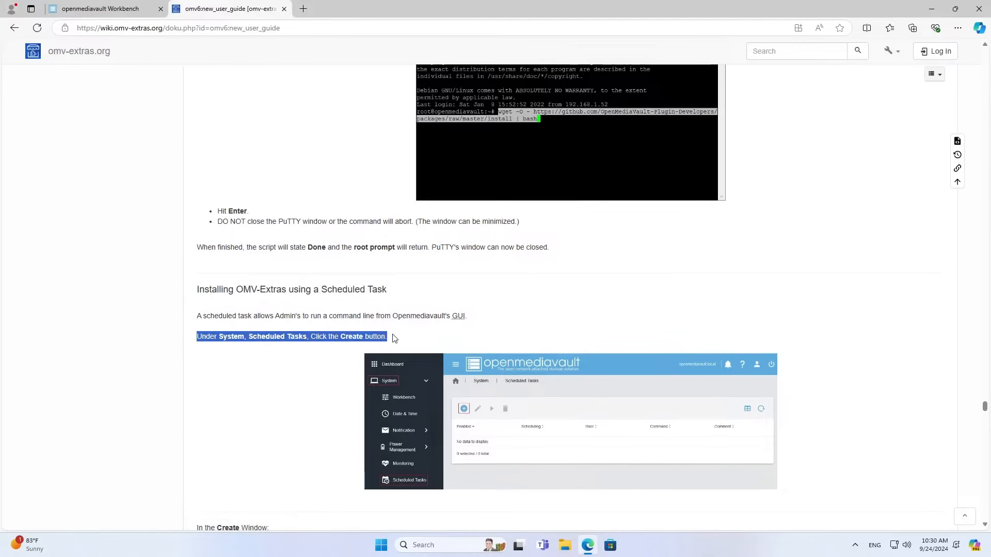
left_click(111, 12)
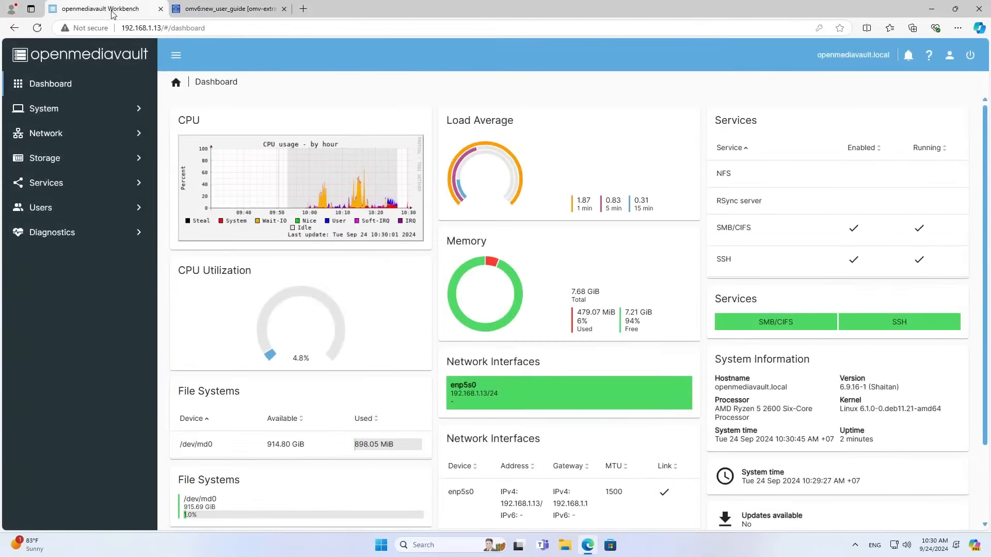
Add a new task under System > Scheduled Tasks and focus its Command field, then switch to the wiki tab.
left_click(103, 113)
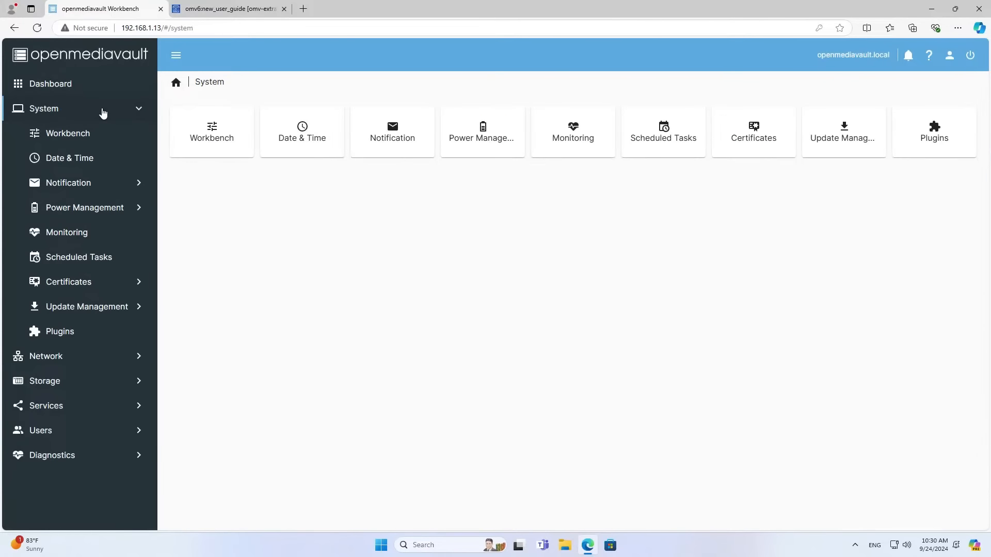
left_click(108, 258)
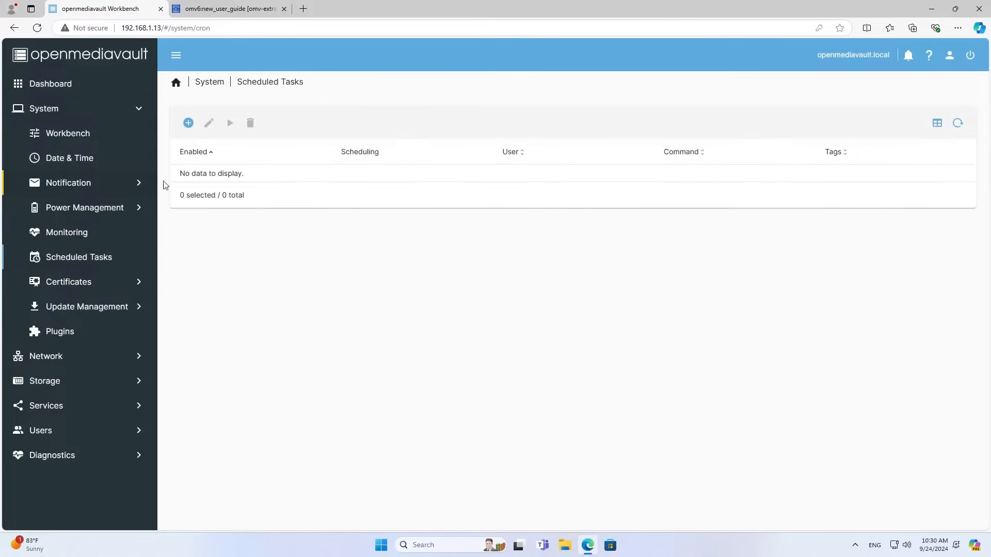
left_click(189, 123)
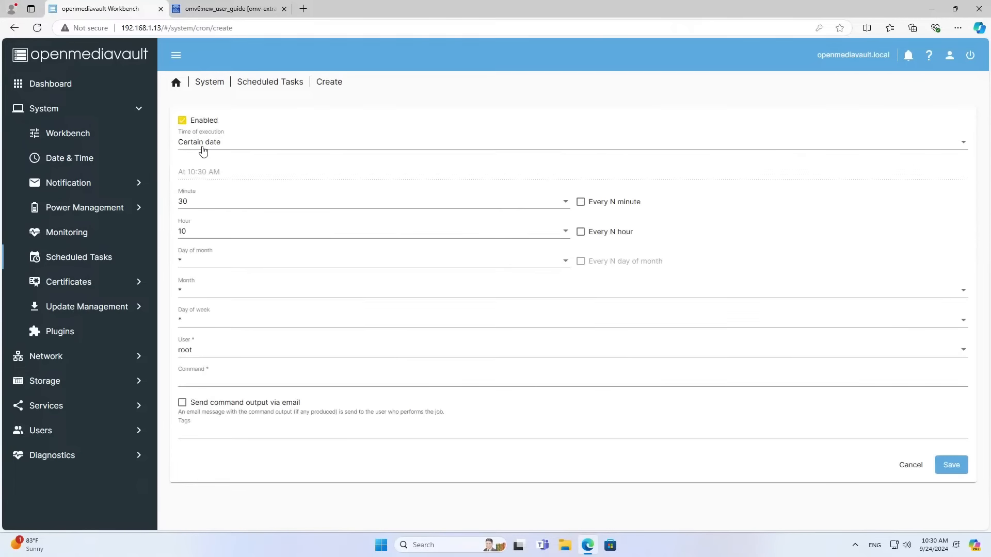
left_click(209, 379)
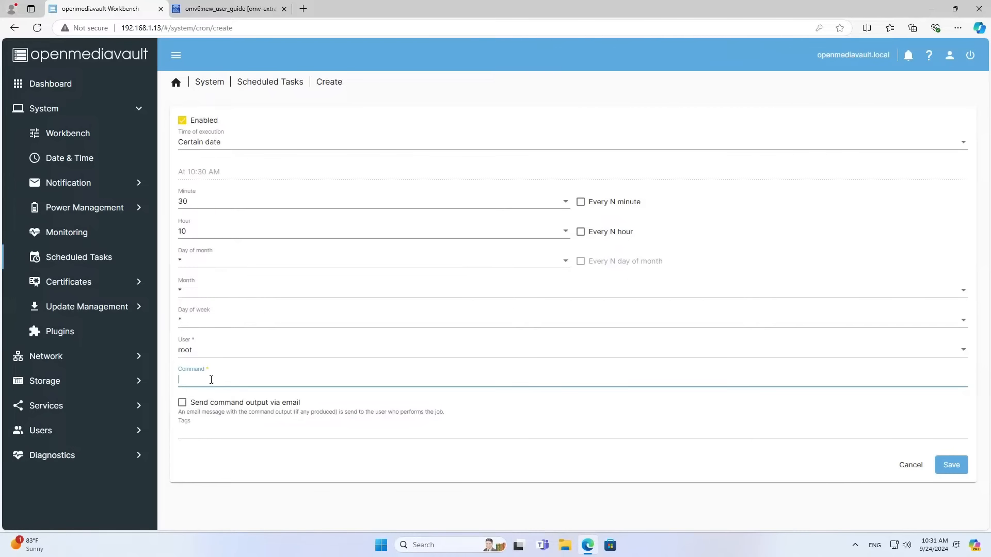
left_click(229, 10)
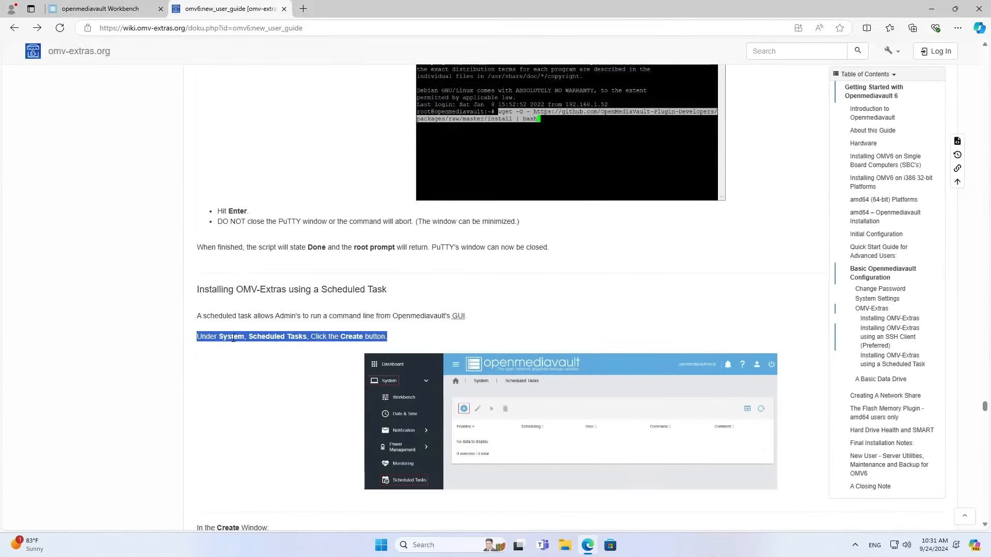
Copy the 'wget -O - ... | bash' install command and scroll to the Create window steps.
scroll(243, 286, "up", 6)
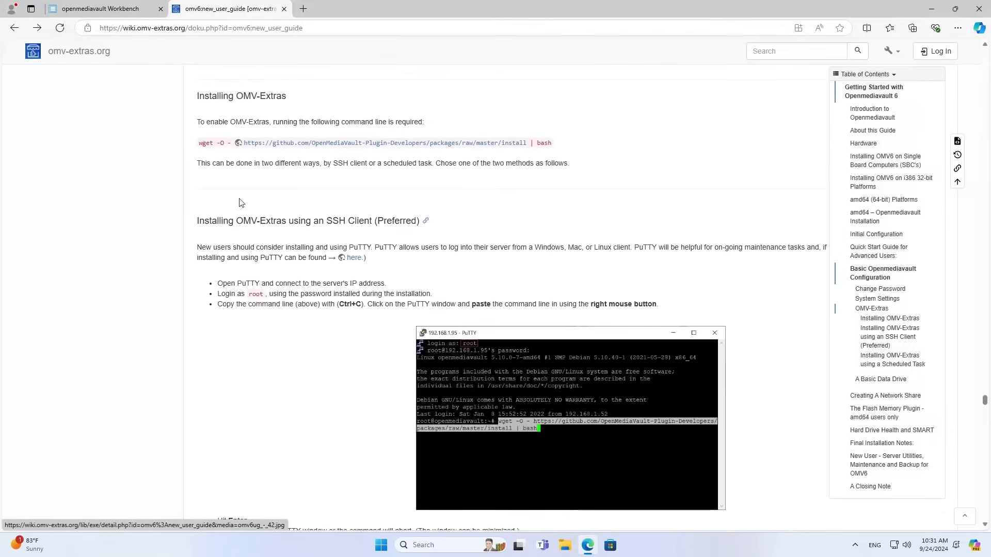
left_click_drag(200, 142, 553, 147)
left_click(570, 109)
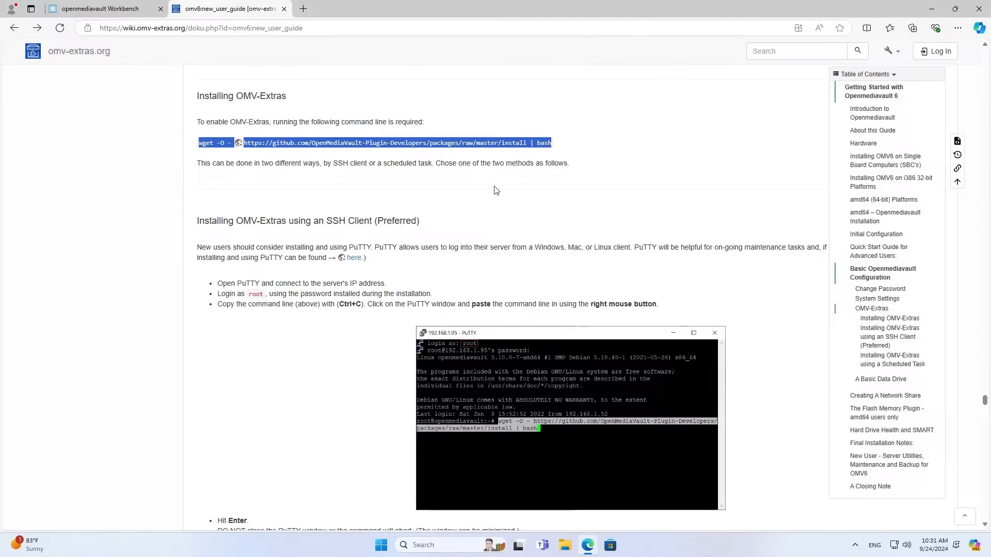
scroll(413, 289, "down", 9)
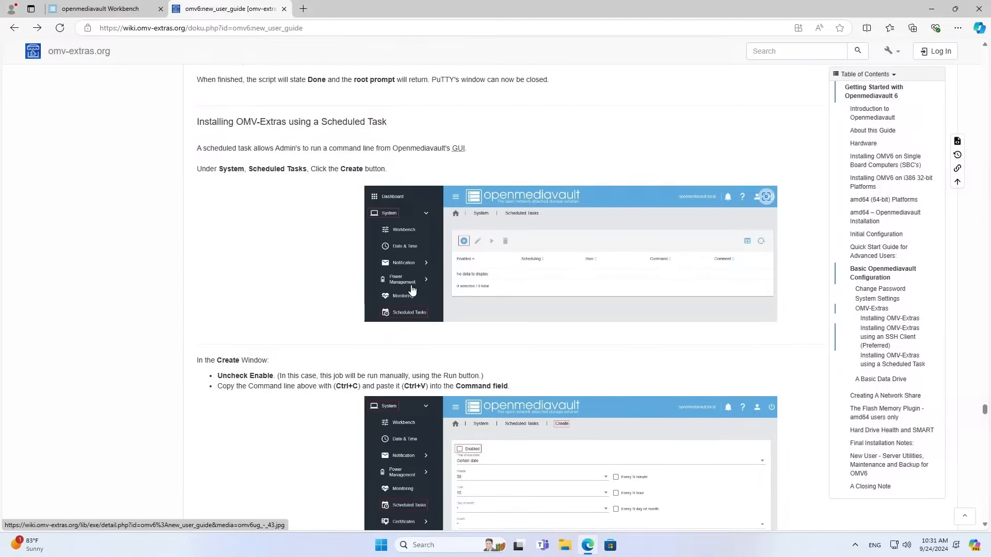
scroll(414, 279, "down", 5)
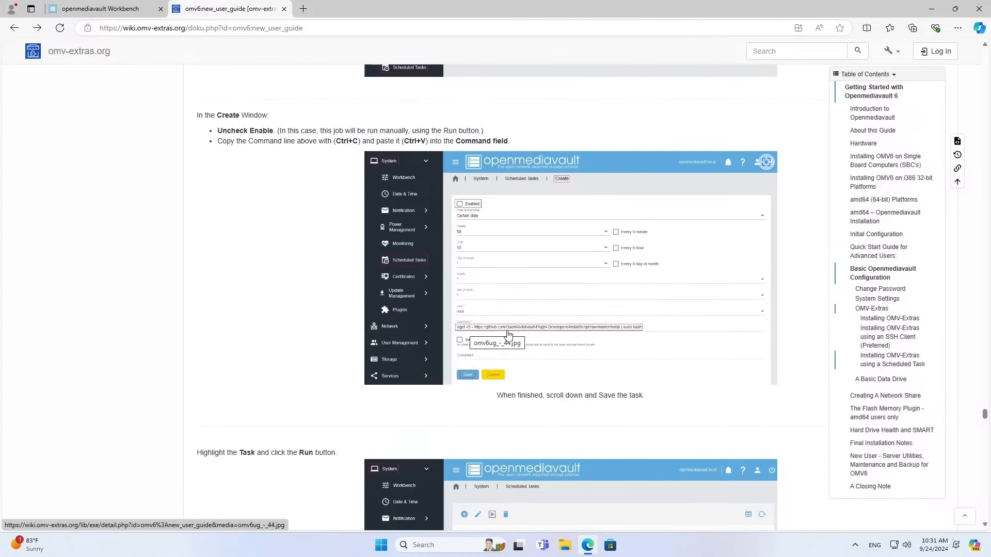
Paste the OMV-Extras wget install command into the task's Command field and save it.
left_click(129, 9)
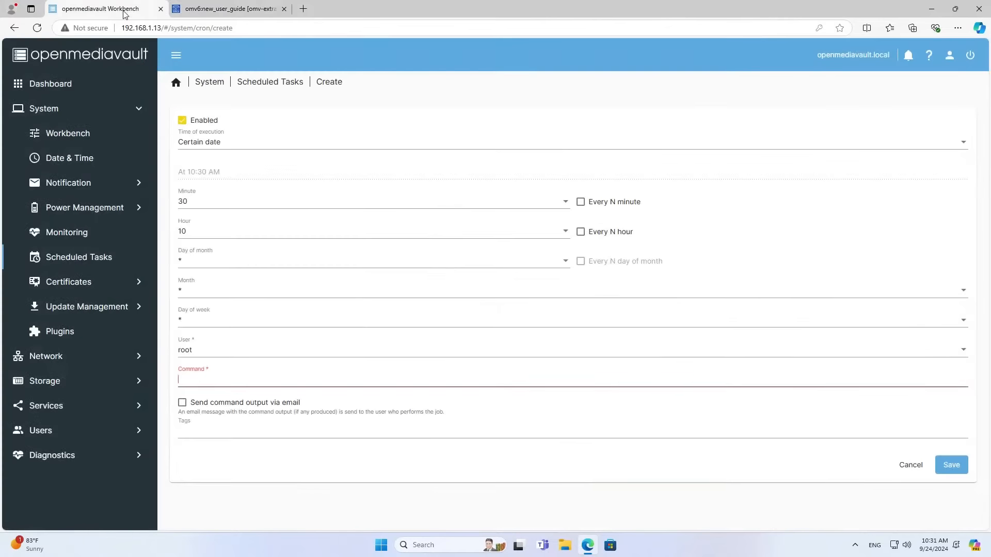
right_click(223, 383)
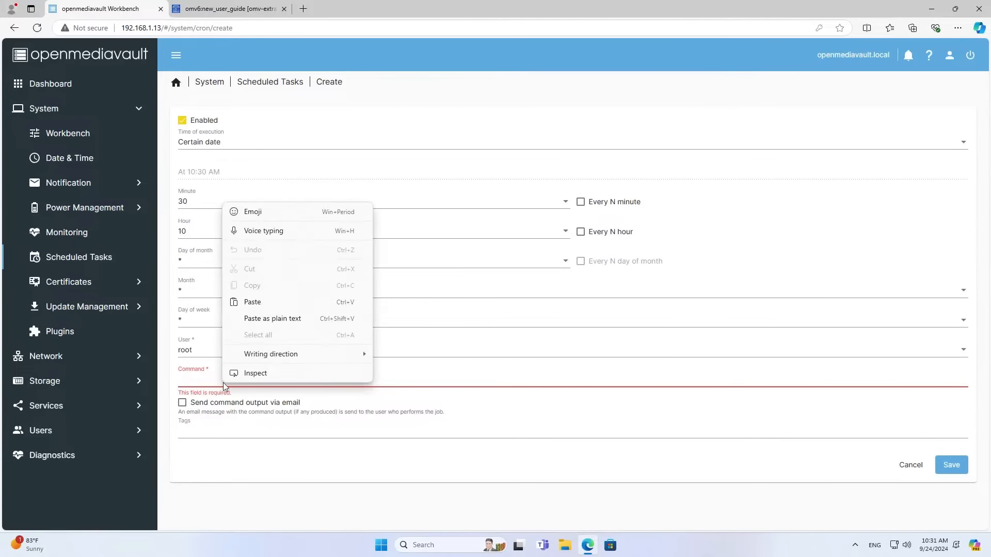
left_click(250, 303)
left_click_drag(529, 379, 179, 379)
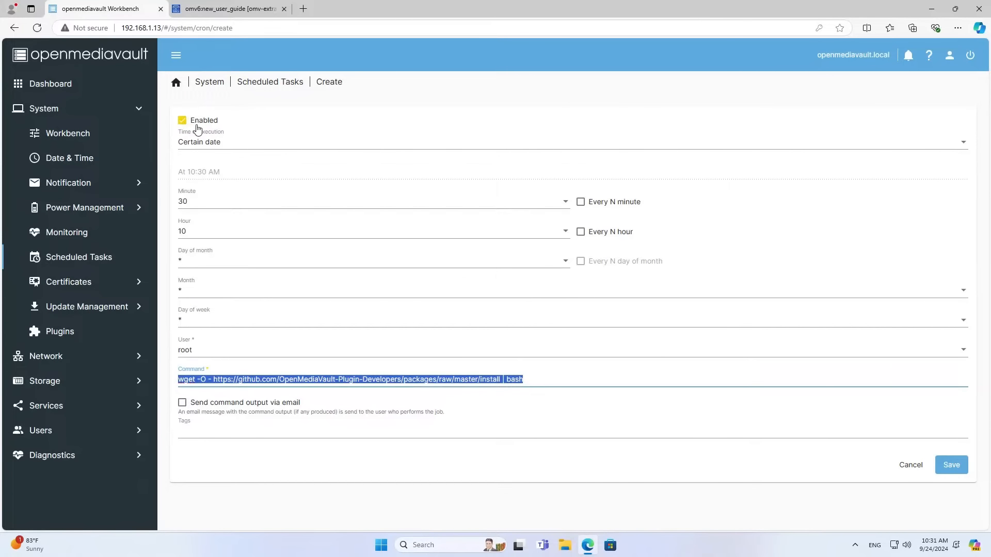
left_click(942, 462)
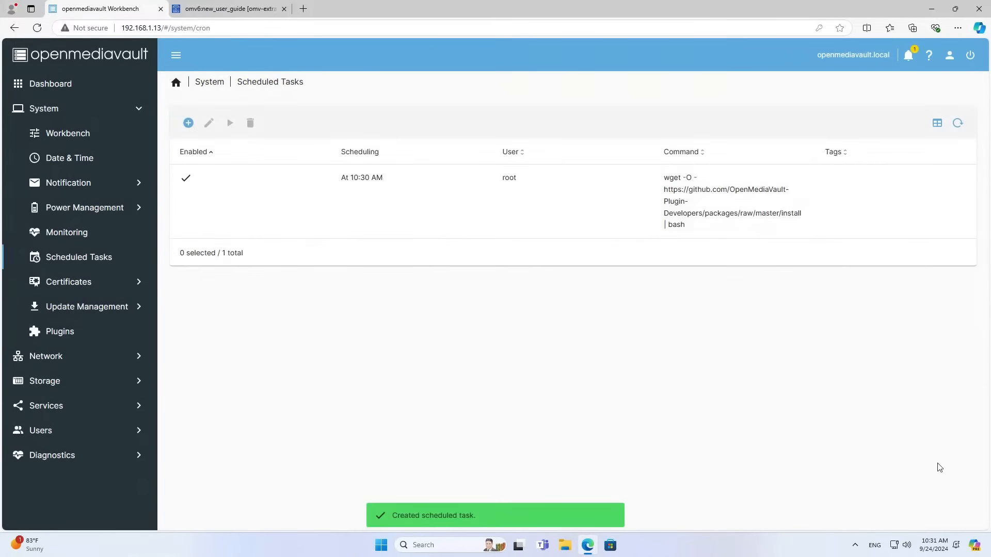
Apply the configuration changes and run the OMV-Extras install task.
left_click(366, 202)
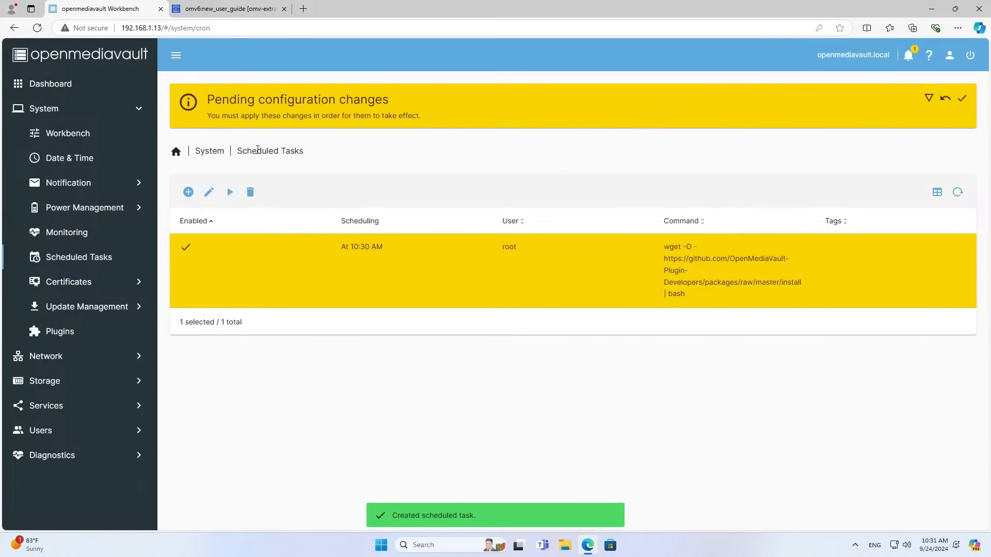
left_click(963, 99)
left_click(574, 312)
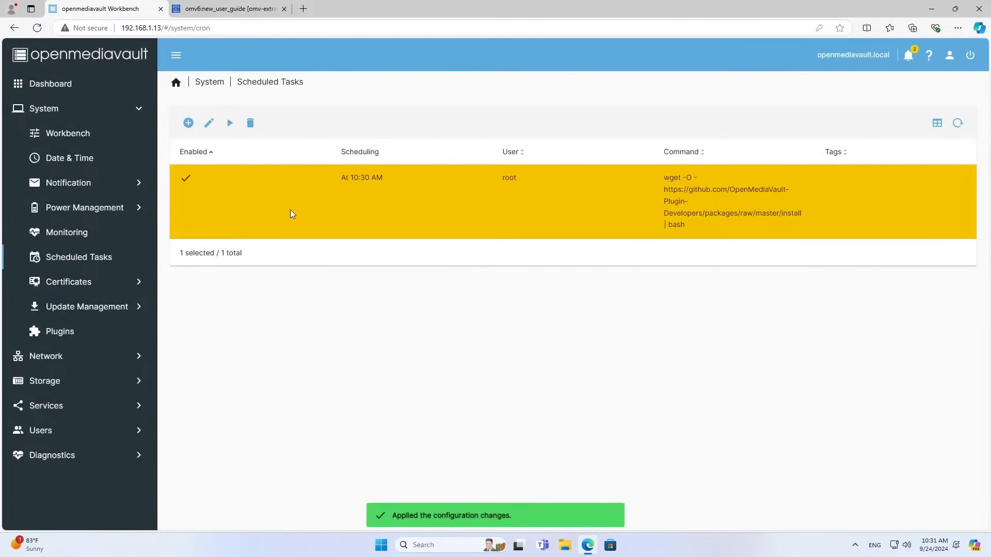
left_click(229, 123)
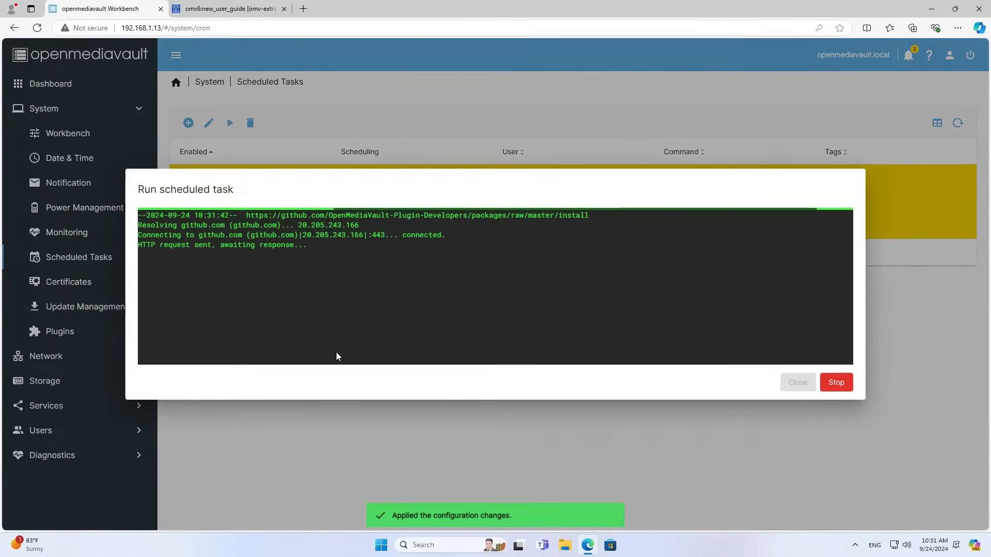
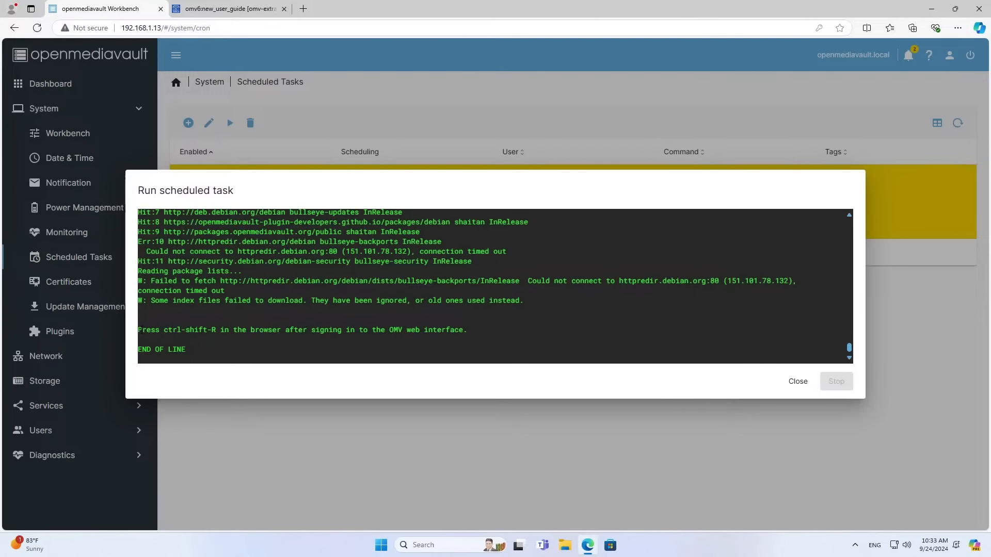
Close the finished OMV-Extras install output and hard-reload the openmediavault web interface.
left_click_drag(139, 331, 357, 340)
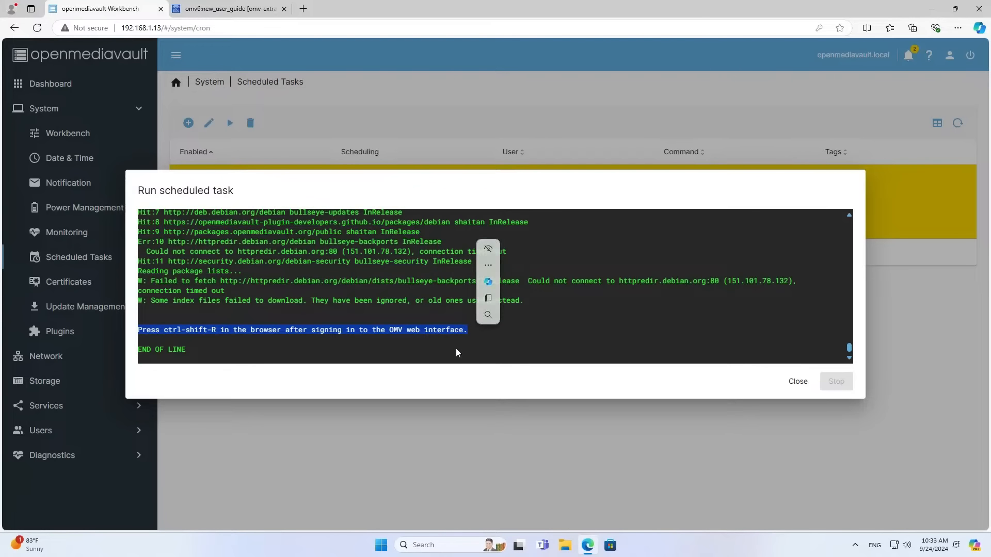
left_click(799, 382)
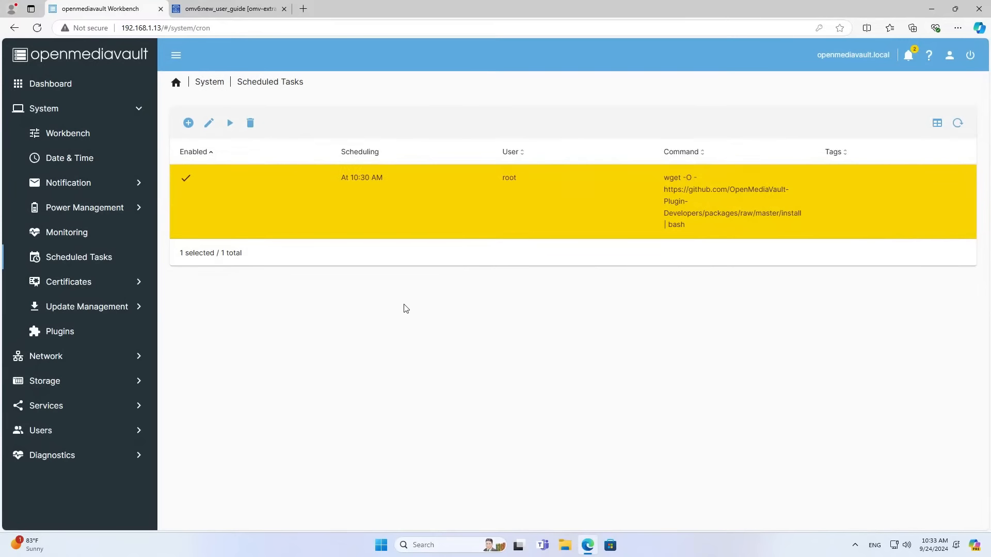
key("F5")
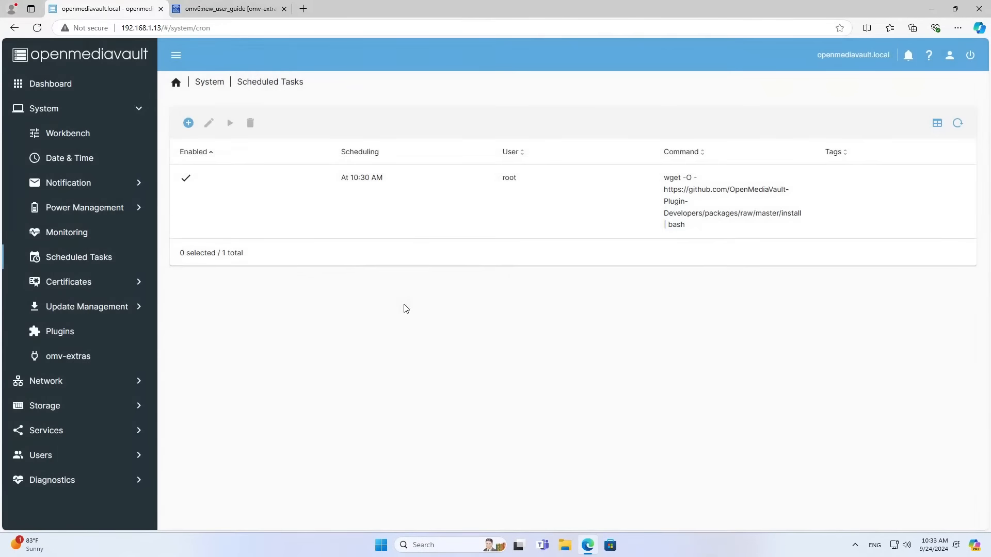
Find and select openmediavault-wireguard by searching 'wire' in the omv-extras plugin list.
left_click(78, 364)
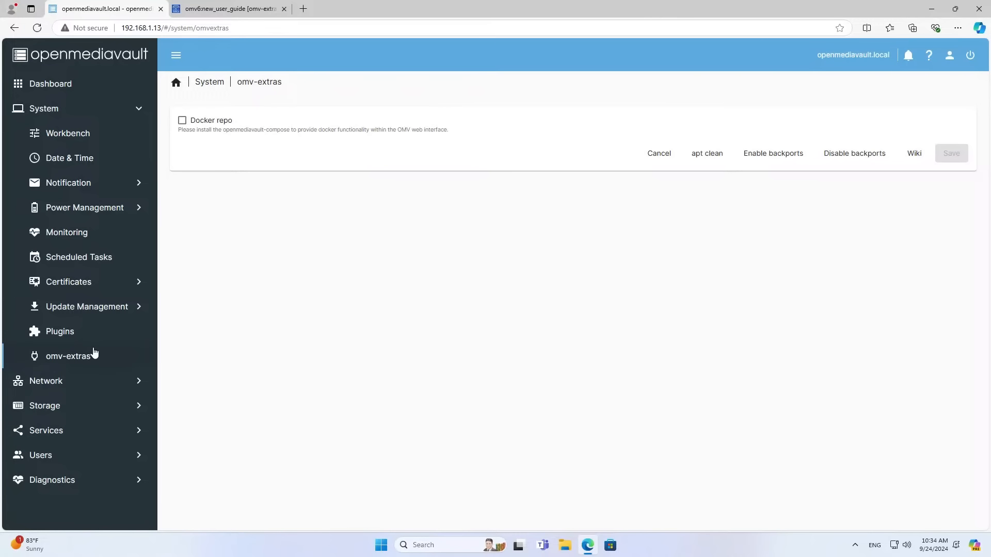
left_click(60, 333)
left_click(336, 331)
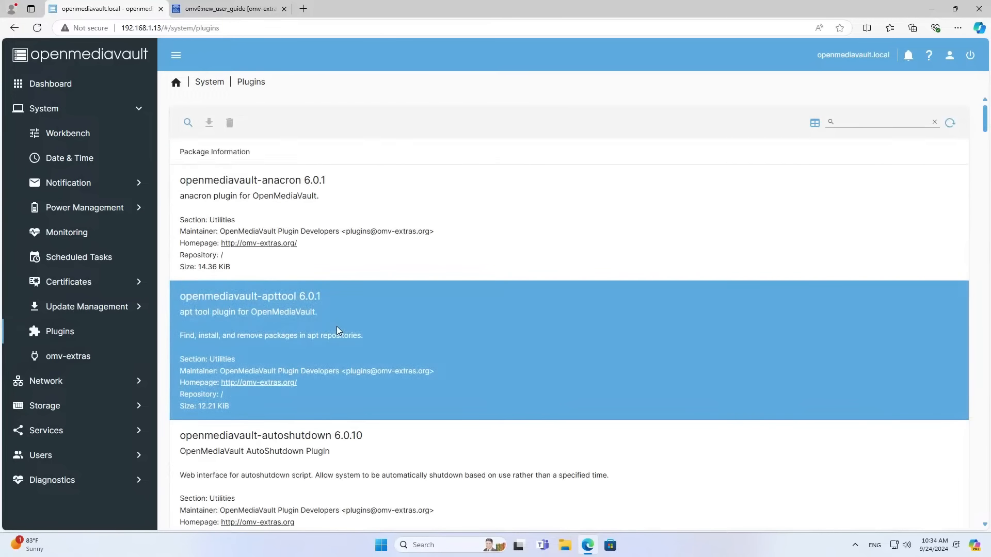
left_click(339, 329)
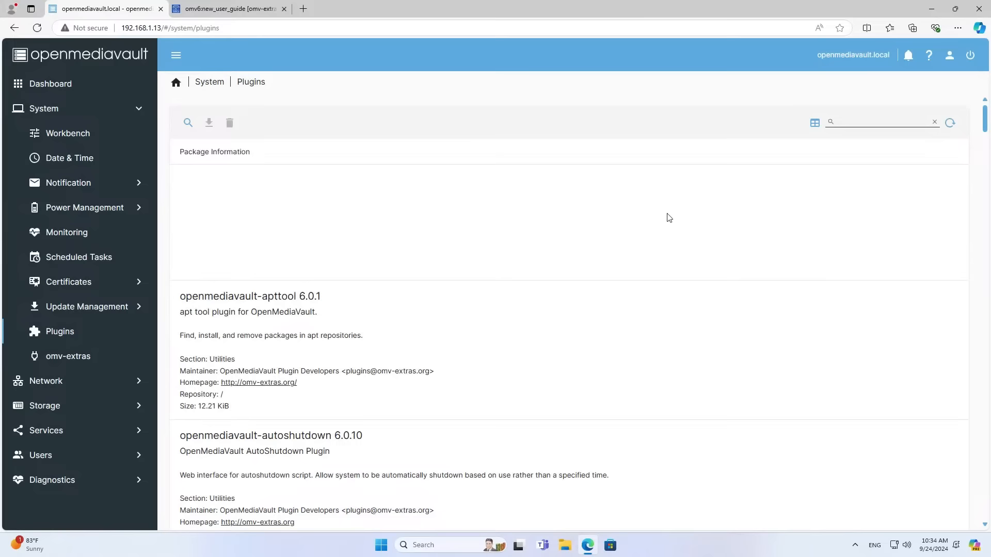
left_click(847, 122)
type("wire")
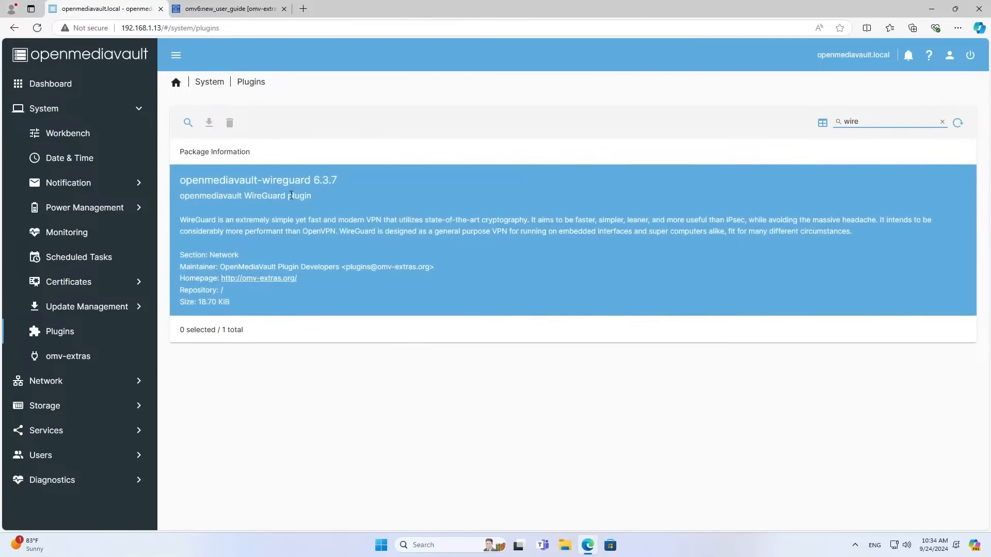
left_click(247, 231)
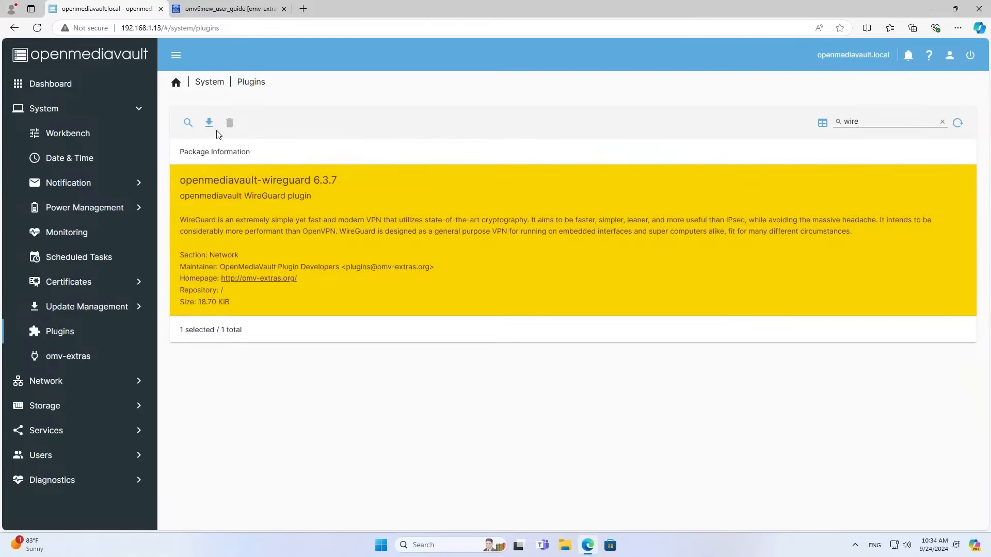
Install the openmediavault-wireguard 6.3.7 plugin, confirming it and closing the install log.
left_click(208, 124)
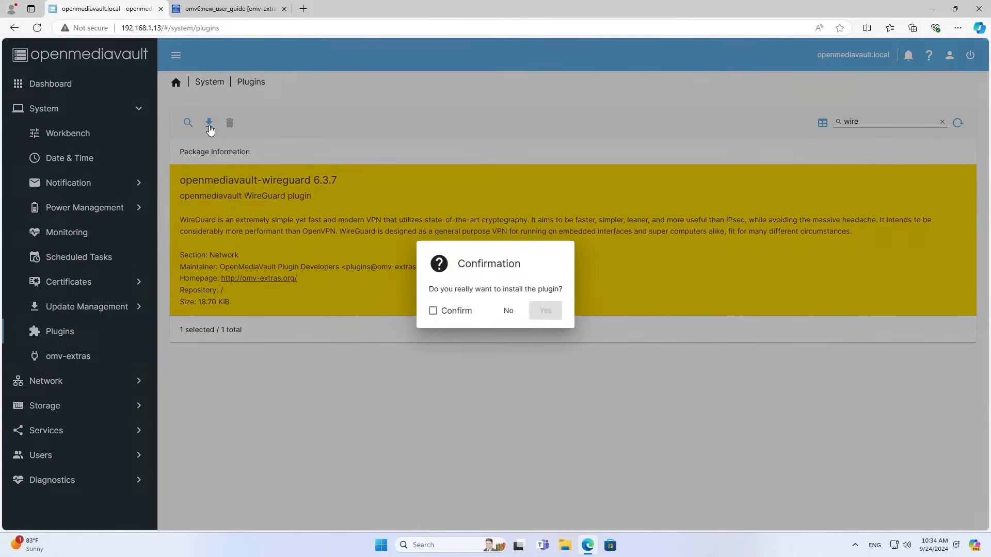
left_click(433, 311)
left_click(546, 312)
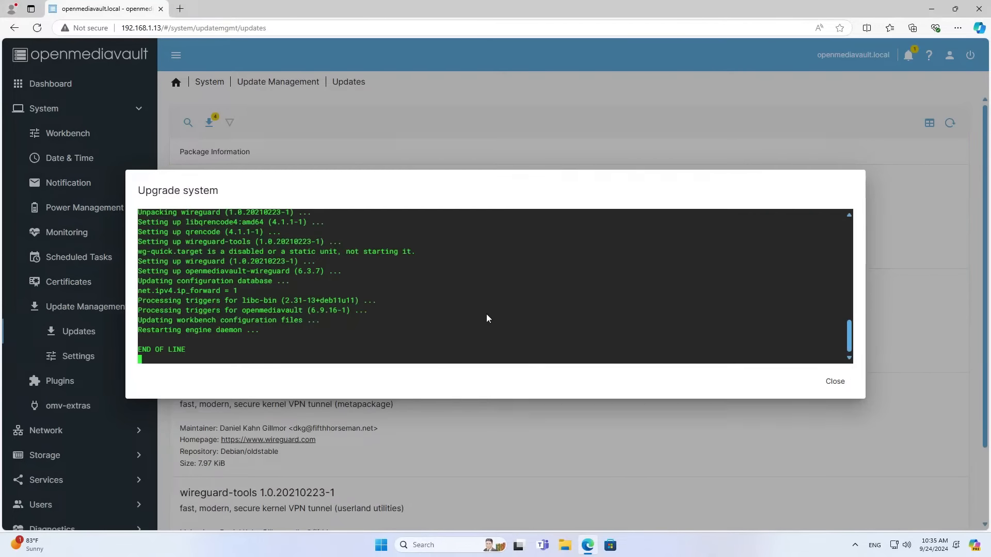
left_click_drag(188, 349, 137, 350)
left_click(834, 382)
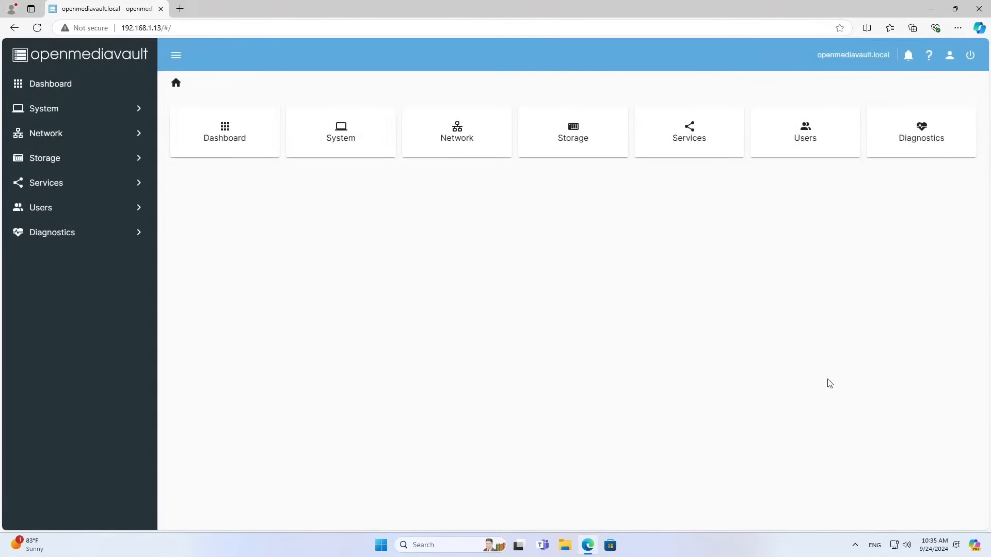
Start a new enabled WireGuard tunnel named wg-Server using network adapter enp5s0.
left_click(69, 189)
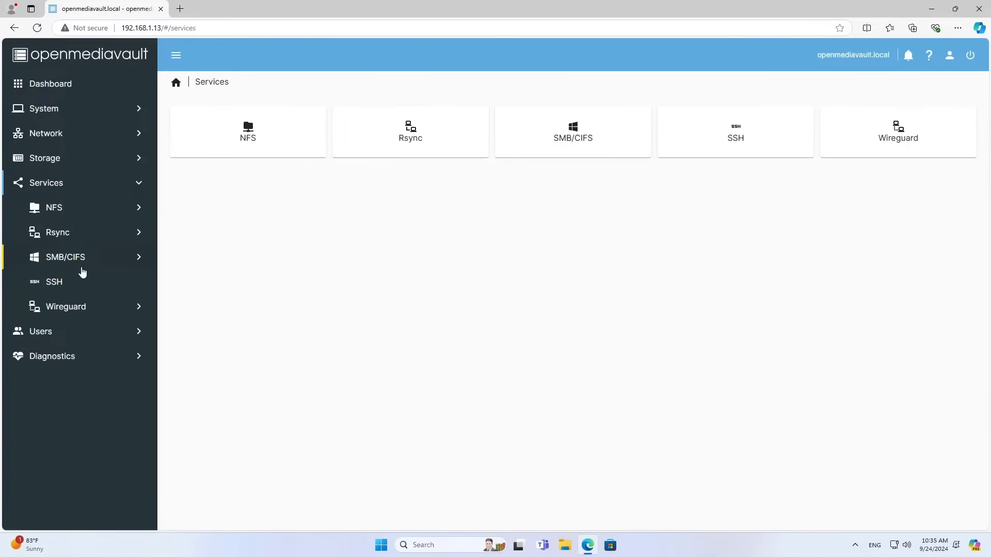
left_click(78, 308)
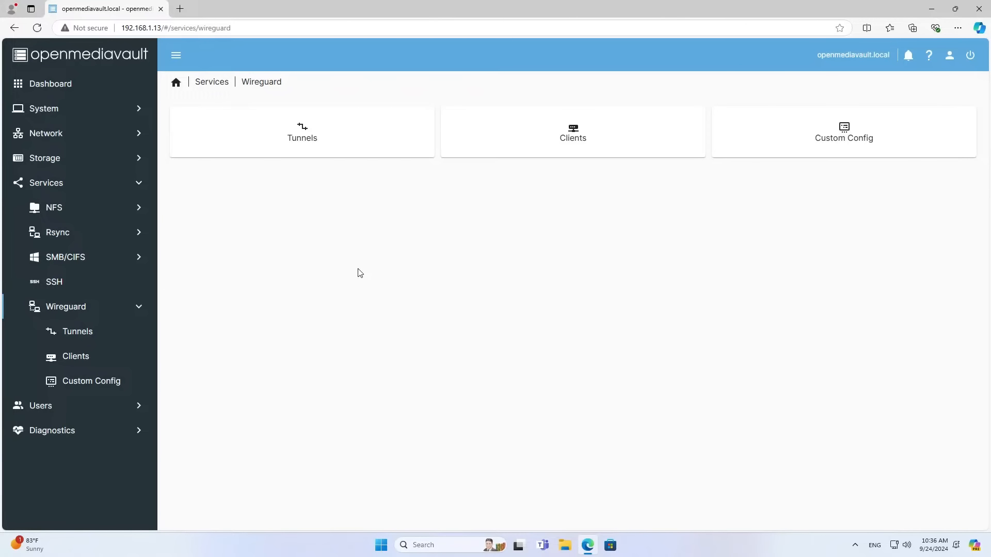
left_click(306, 132)
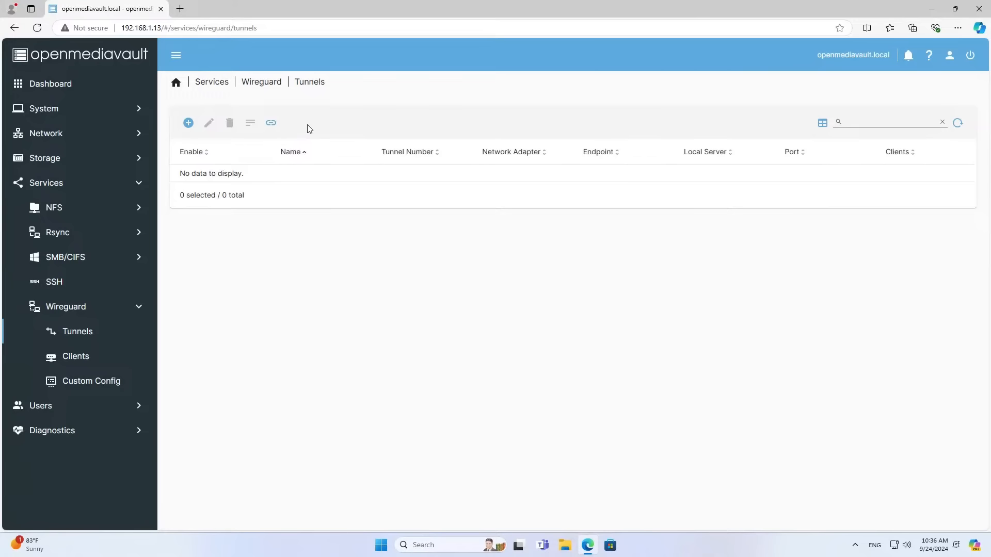
left_click(188, 123)
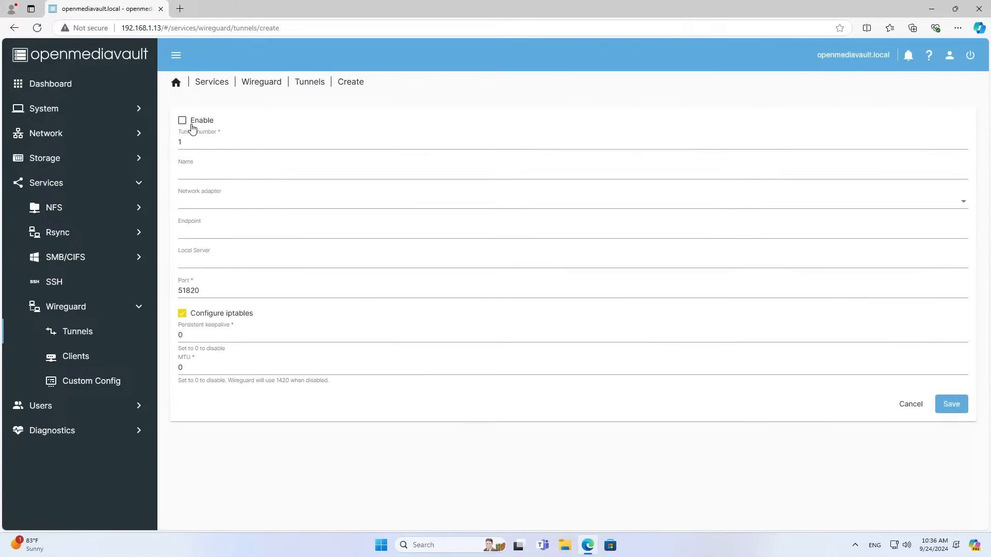
left_click(182, 121)
left_click(221, 172)
type("wg-Server")
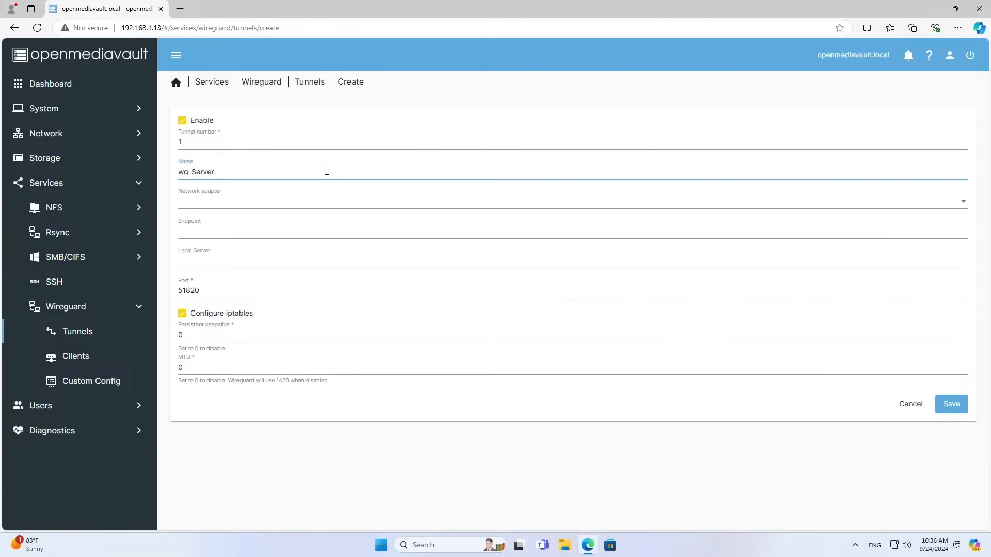
left_click(303, 206)
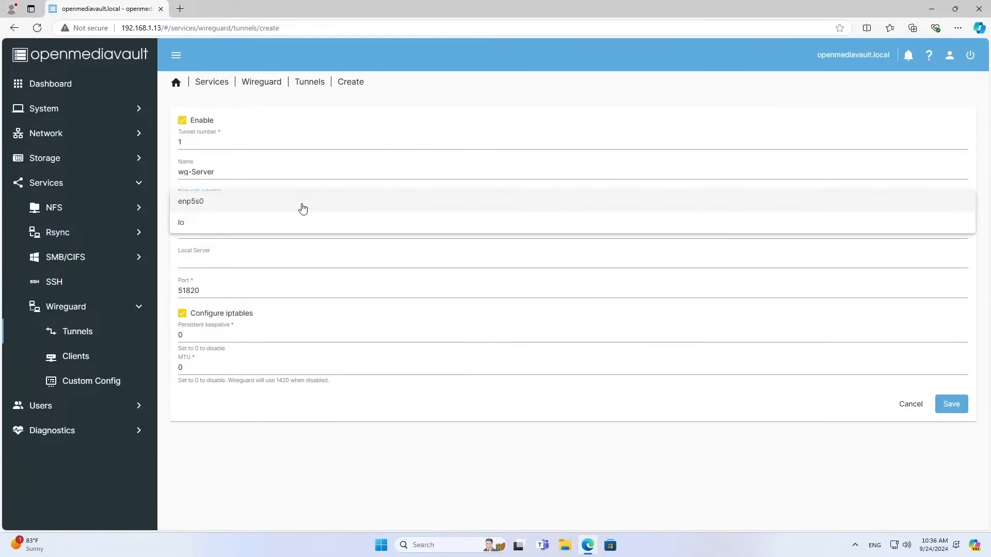
left_click(209, 201)
left_click(280, 230)
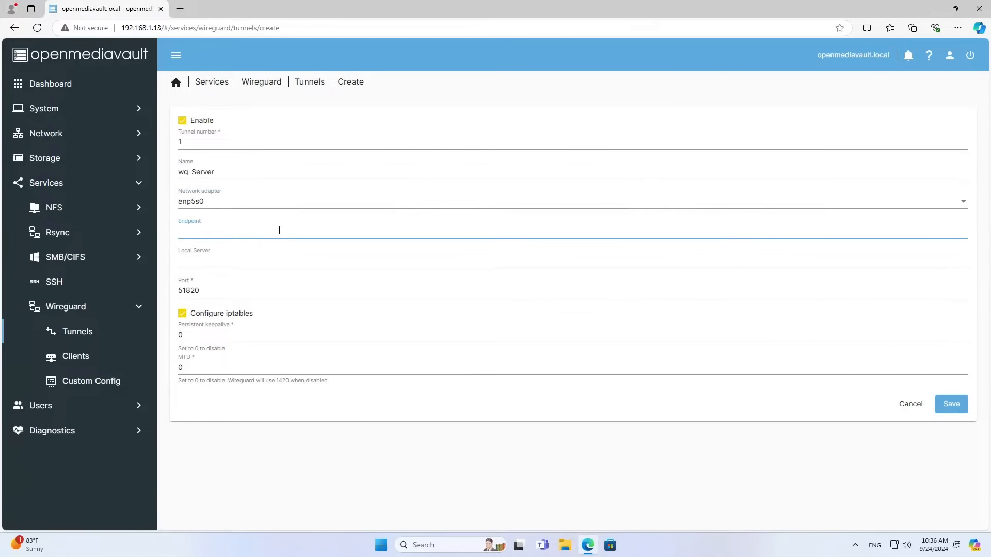
Copy this network's public IP address from ping.eu and return to the openmediavault tab.
left_click(180, 9)
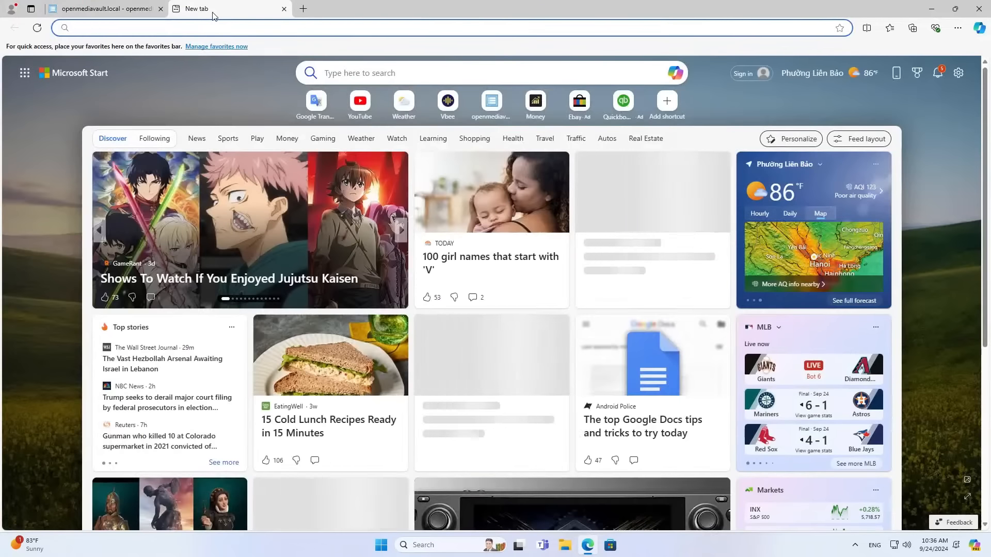
type("ping.eu")
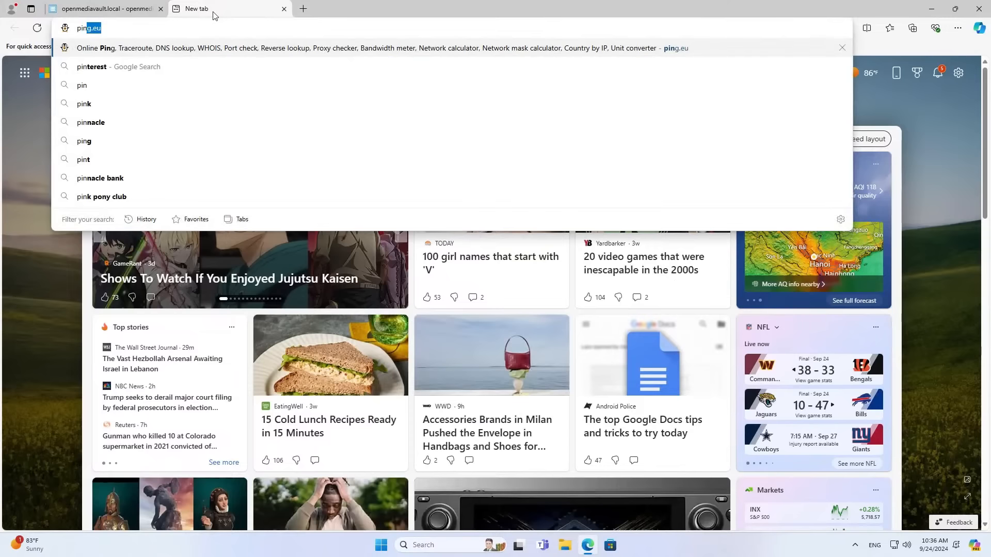
key("Return")
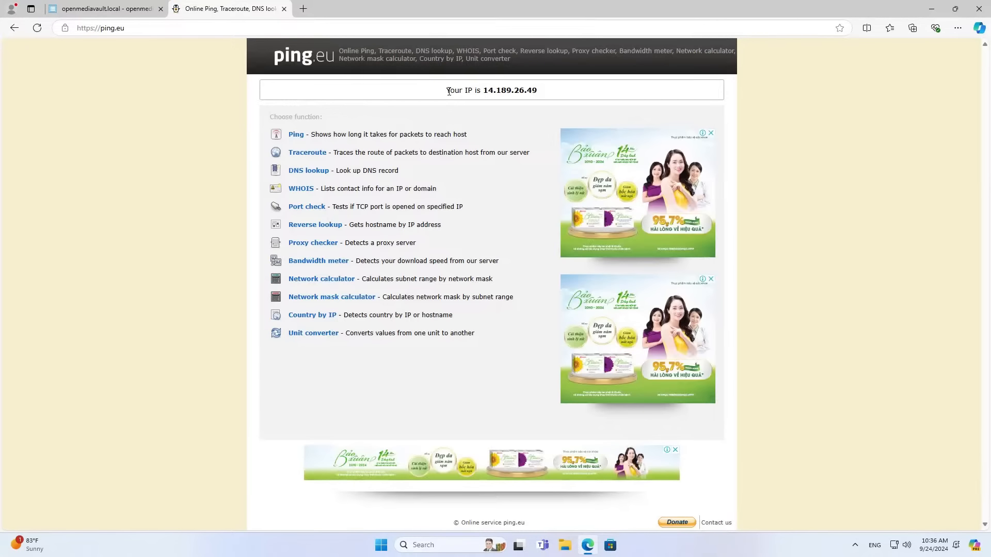
left_click_drag(449, 91, 537, 91)
key("ctrl+c")
left_click(487, 90)
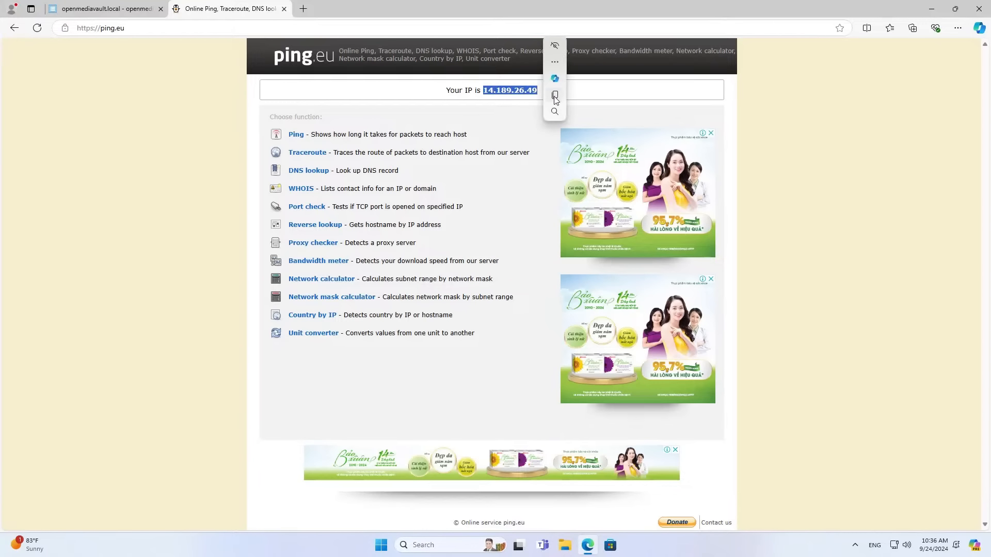
left_click(150, 9)
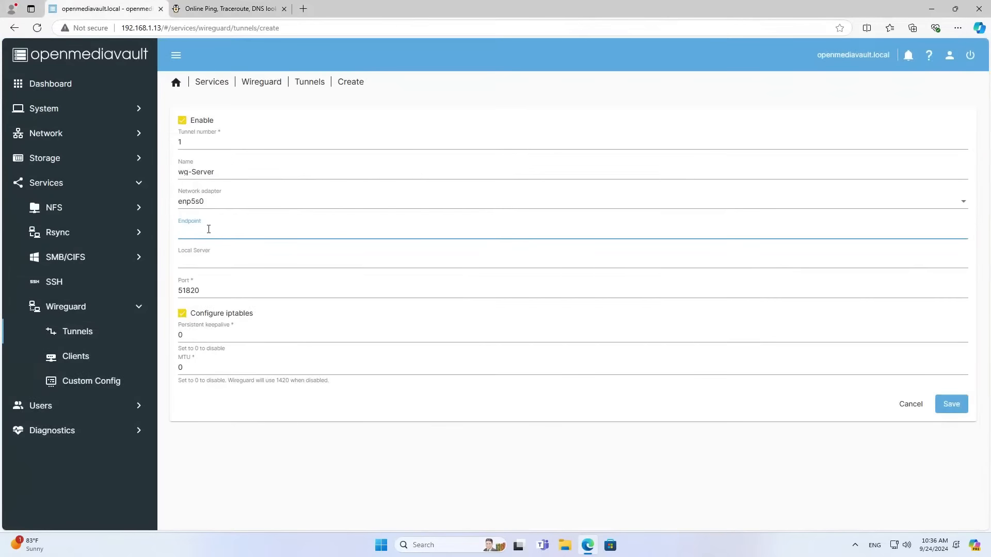
Save the wg-Server tunnel with the public IP as endpoint and port 51820.
key("ctrl+v")
left_click_drag(223, 231, 175, 231)
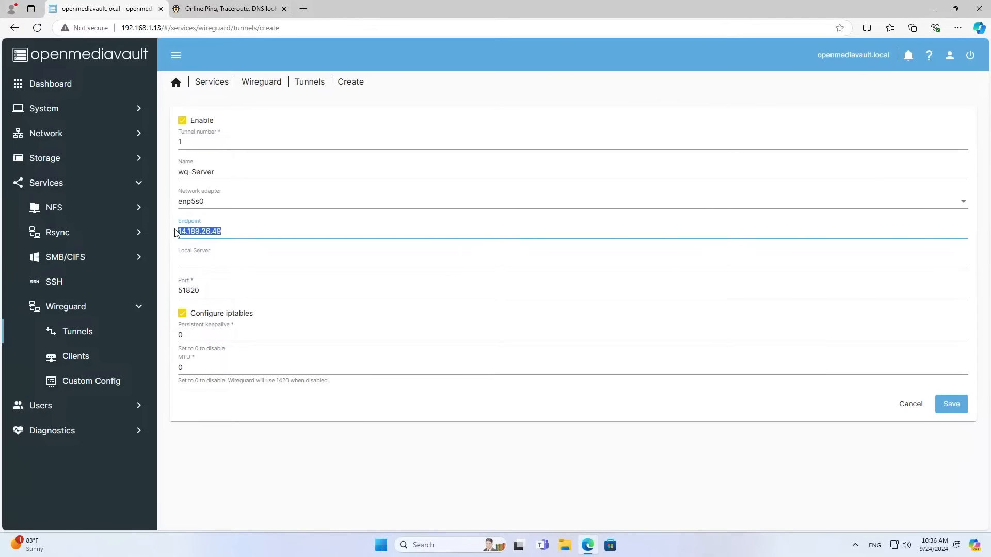
double_click(231, 287)
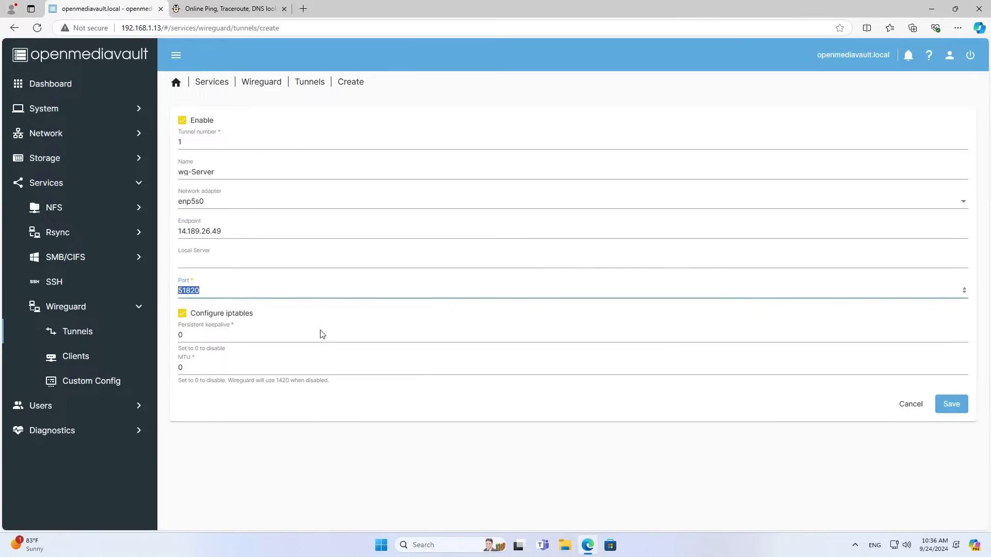
left_click(954, 408)
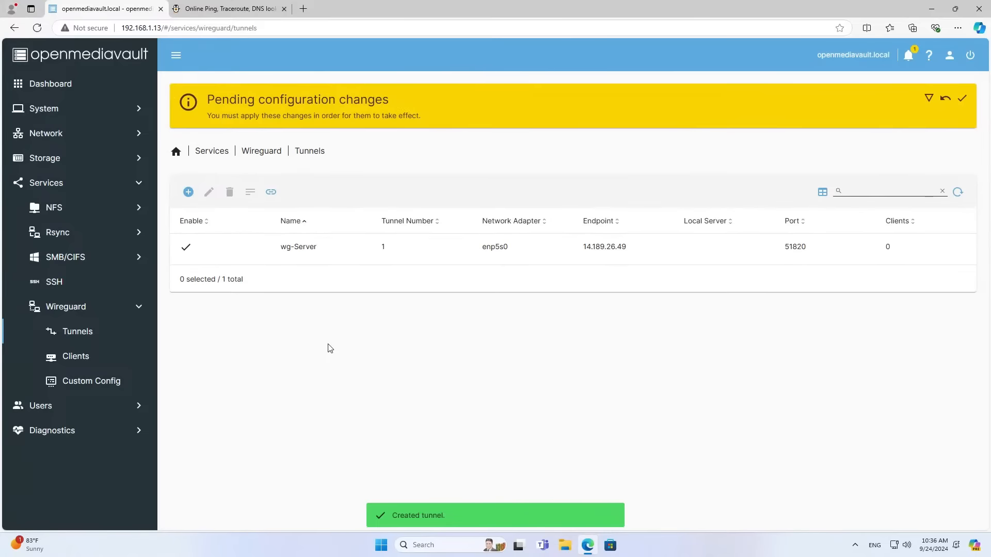
Apply the pending openmediavault configuration changes for the new tunnel.
left_click(362, 252)
left_click(961, 101)
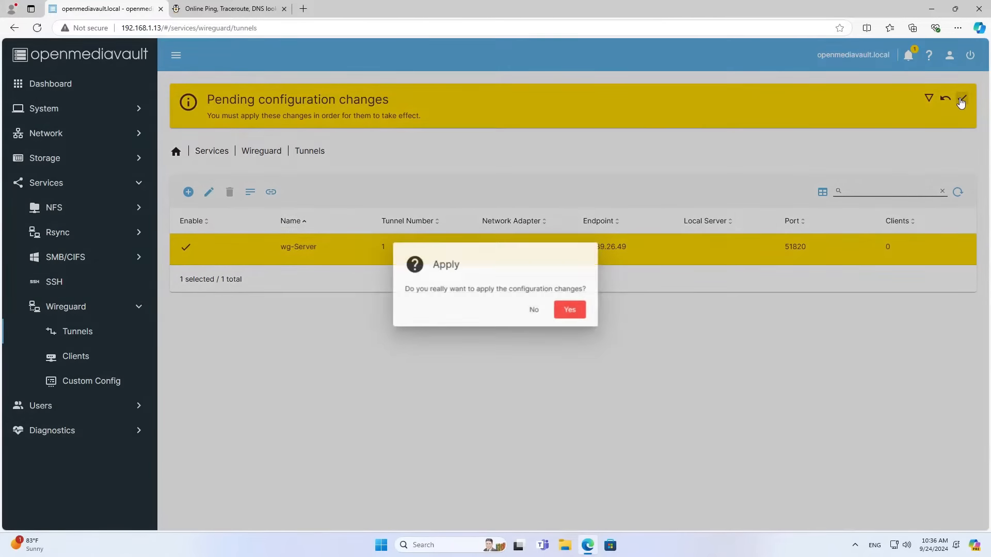
left_click(571, 311)
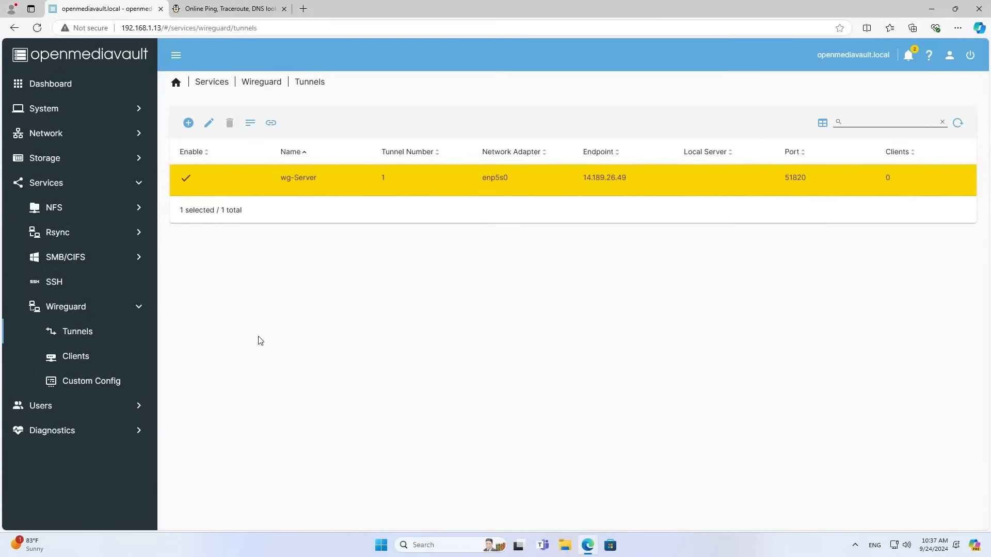
left_click(100, 362)
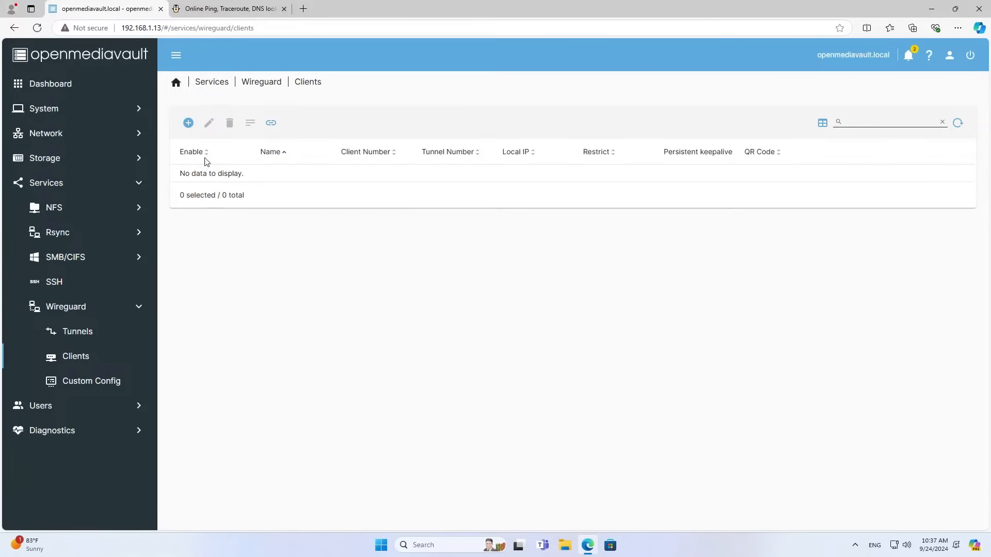
Create an enabled WireGuard client wg-pc1 on tunnel 1 - wg-Server.
left_click(189, 124)
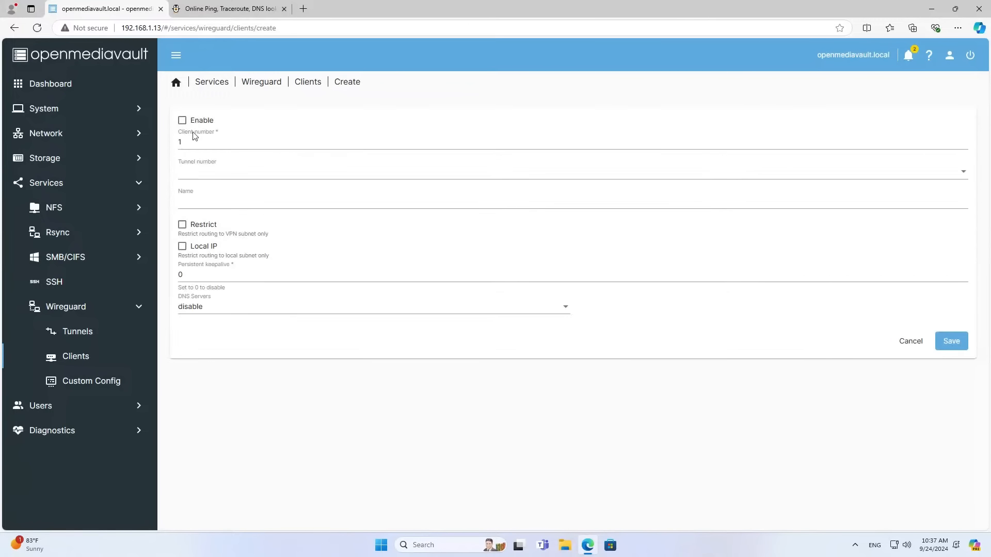
left_click(183, 121)
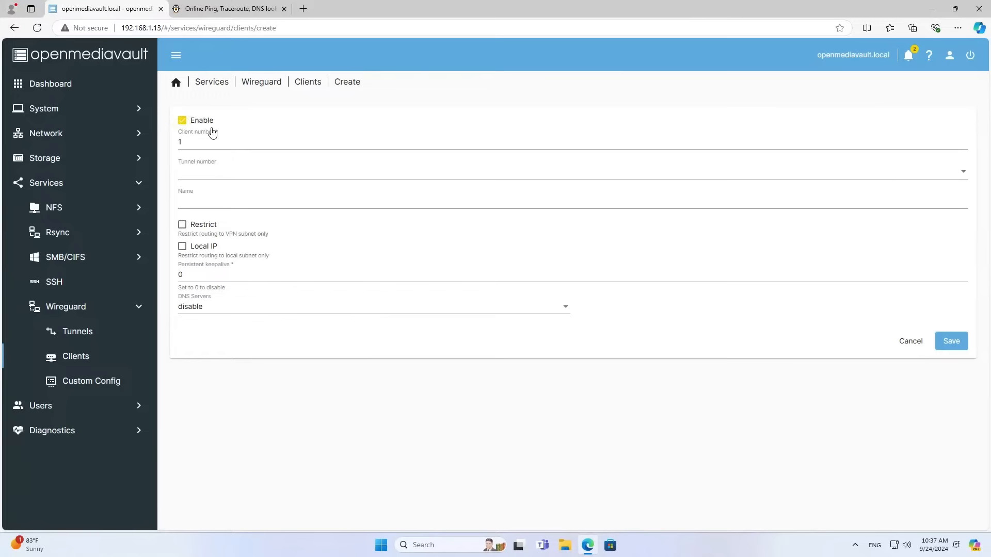
left_click(209, 178)
left_click(214, 171)
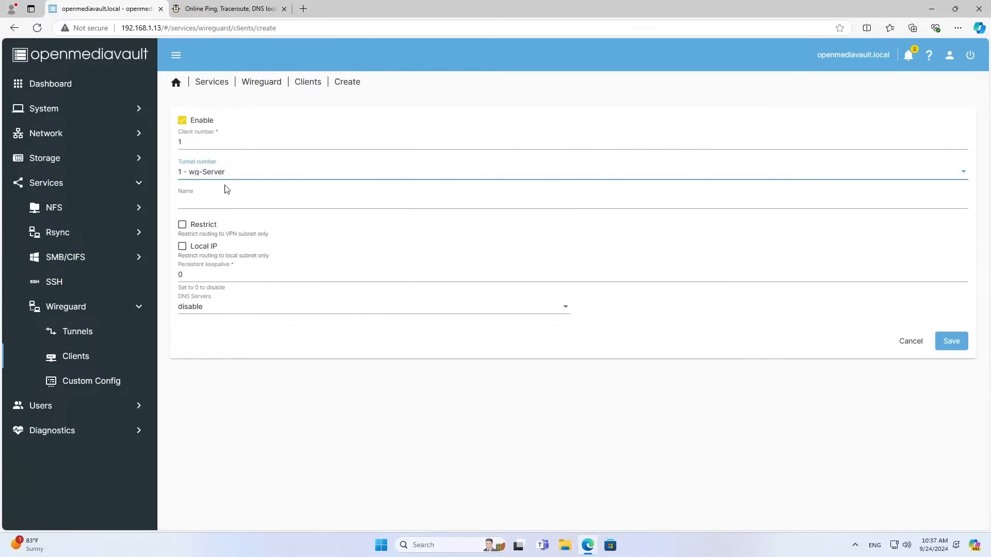
left_click(226, 208)
type("wg-")
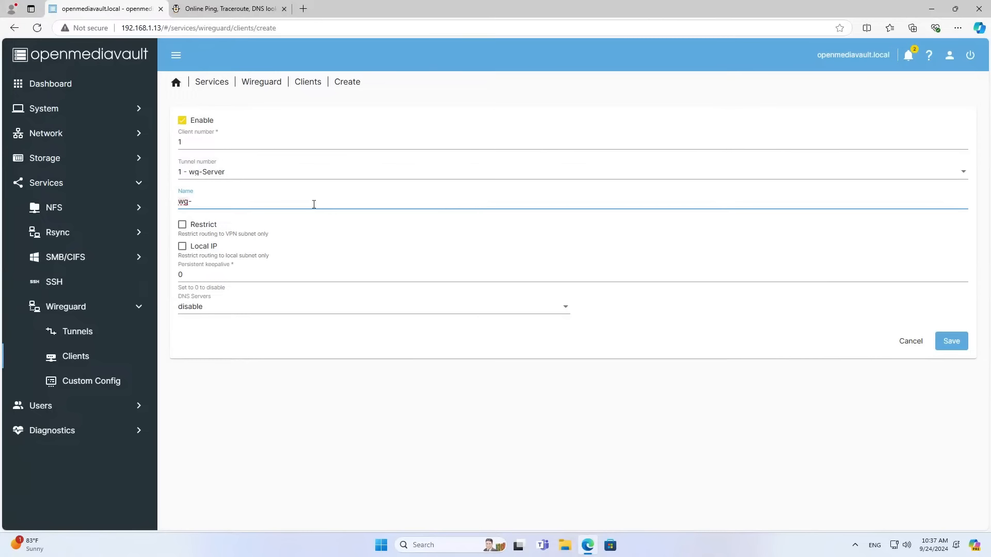
type("pc1")
left_click_drag(256, 201, 176, 201)
left_click(958, 344)
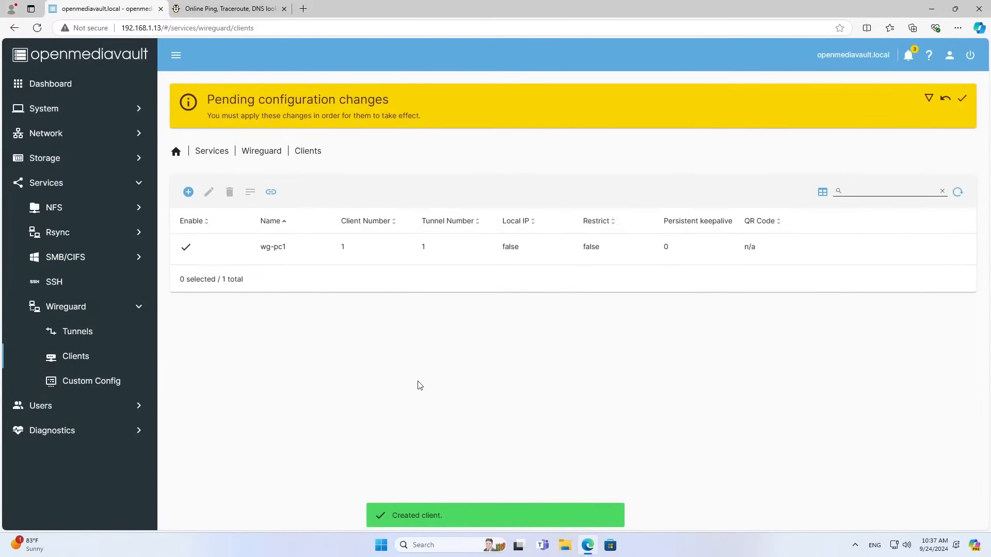
Apply the configuration changes and check the tunnel and client lists.
left_click(371, 254)
left_click(963, 103)
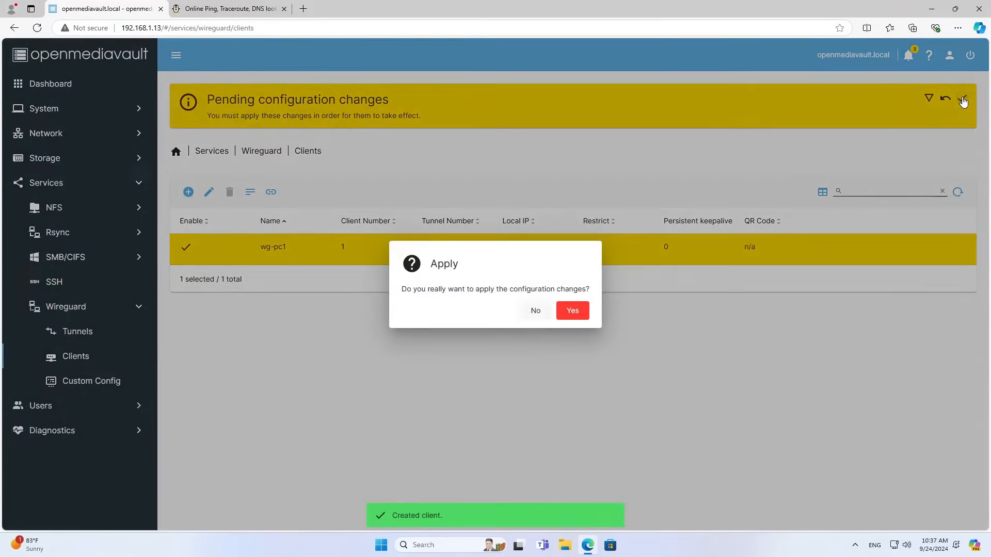
left_click(570, 312)
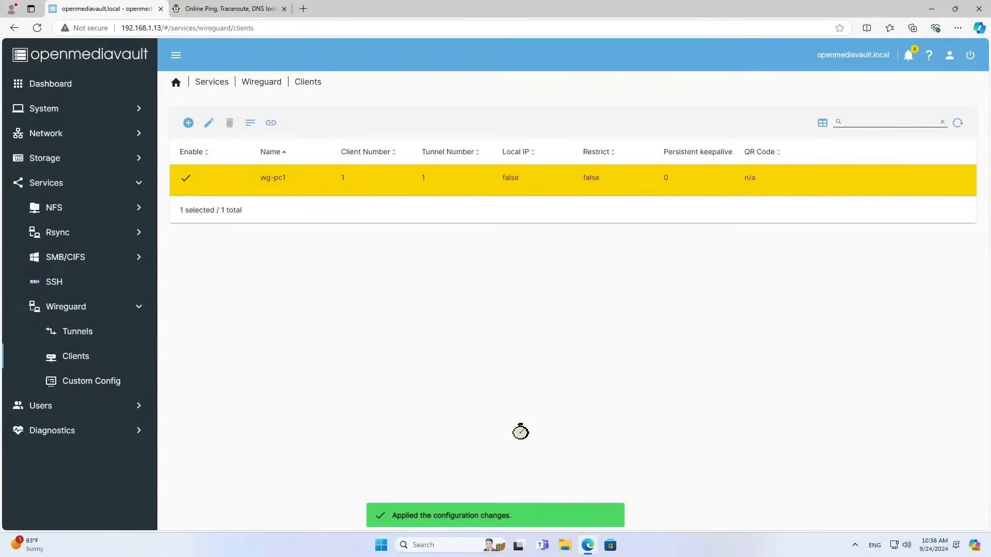
left_click(88, 338)
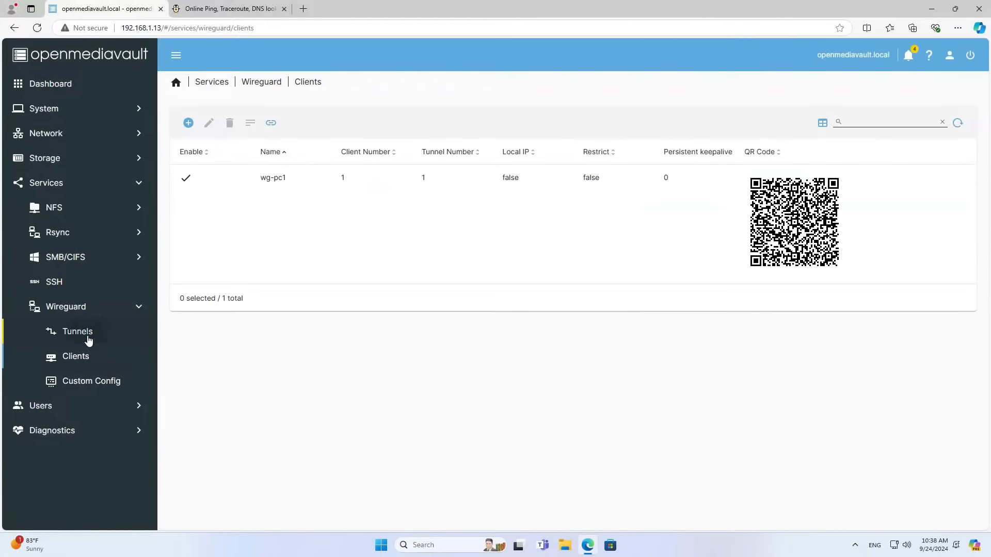
left_click(313, 182)
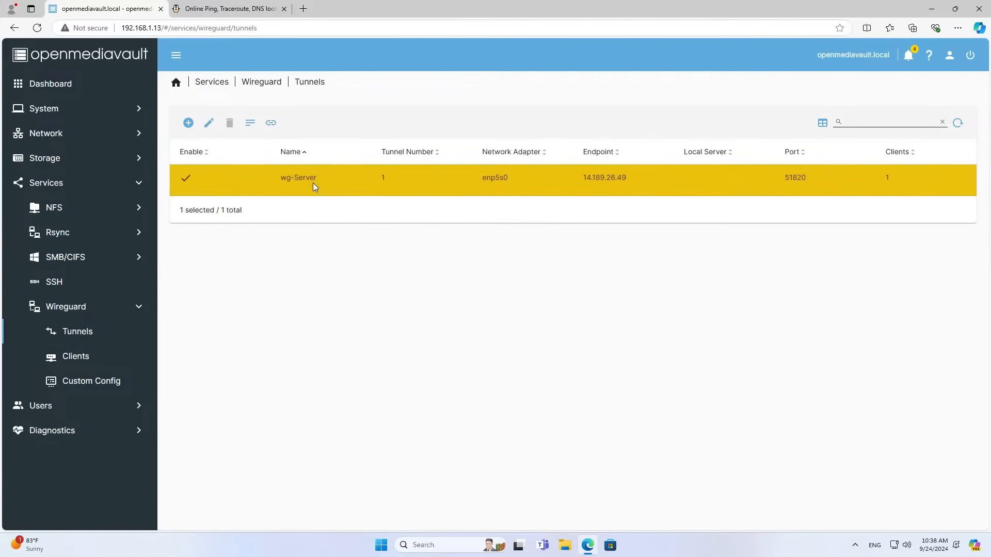
left_click(87, 359)
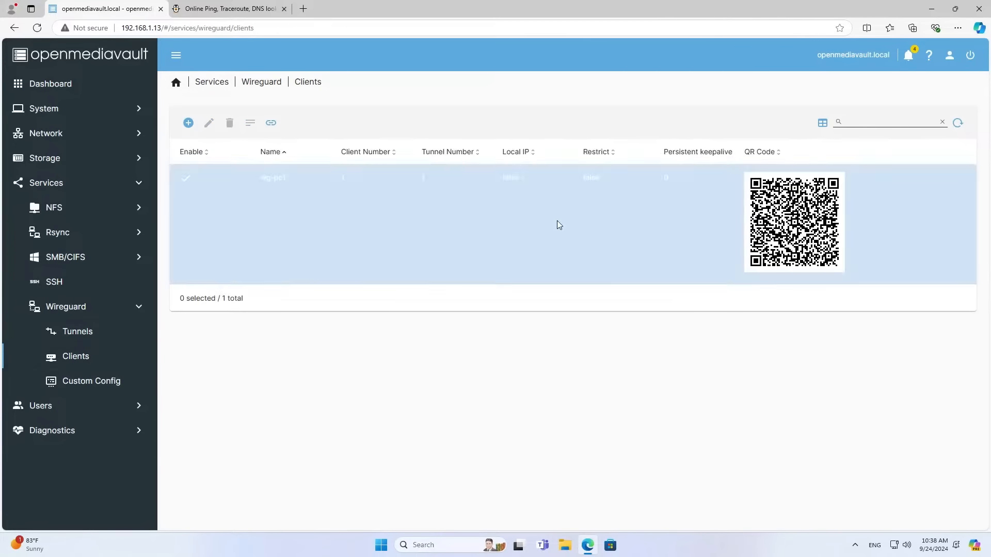
left_click(360, 220)
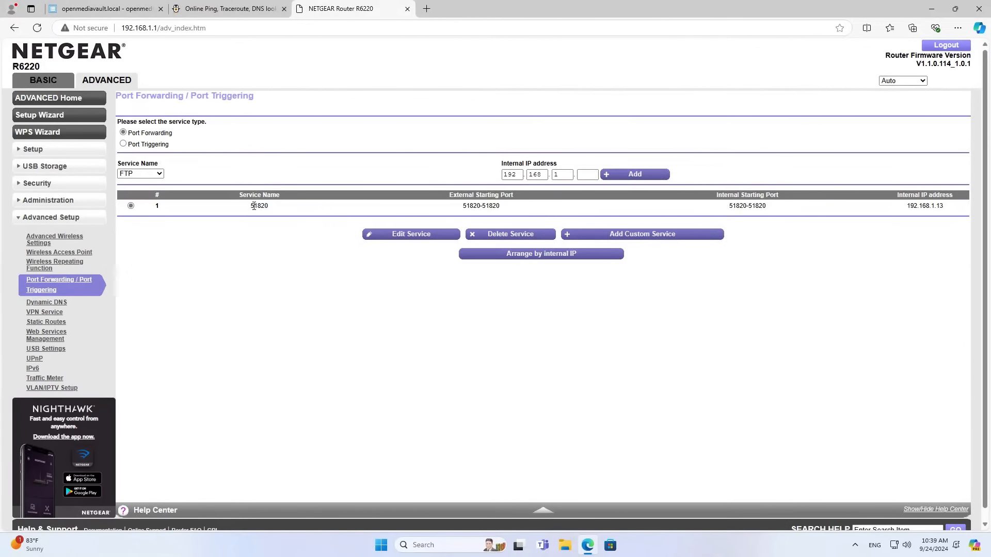
left_click_drag(250, 206, 401, 209)
left_click_drag(462, 206, 480, 207)
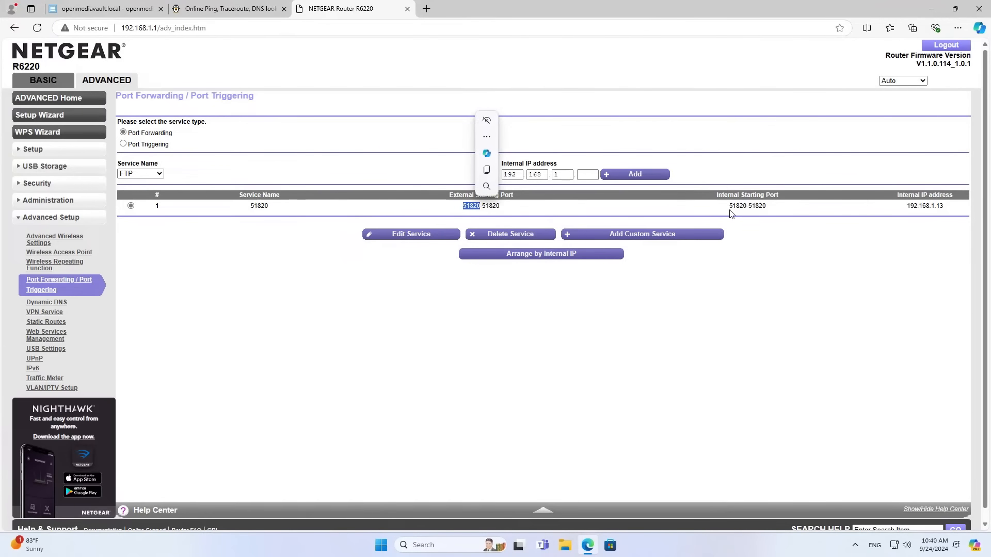
double_click(741, 207)
double_click(924, 207)
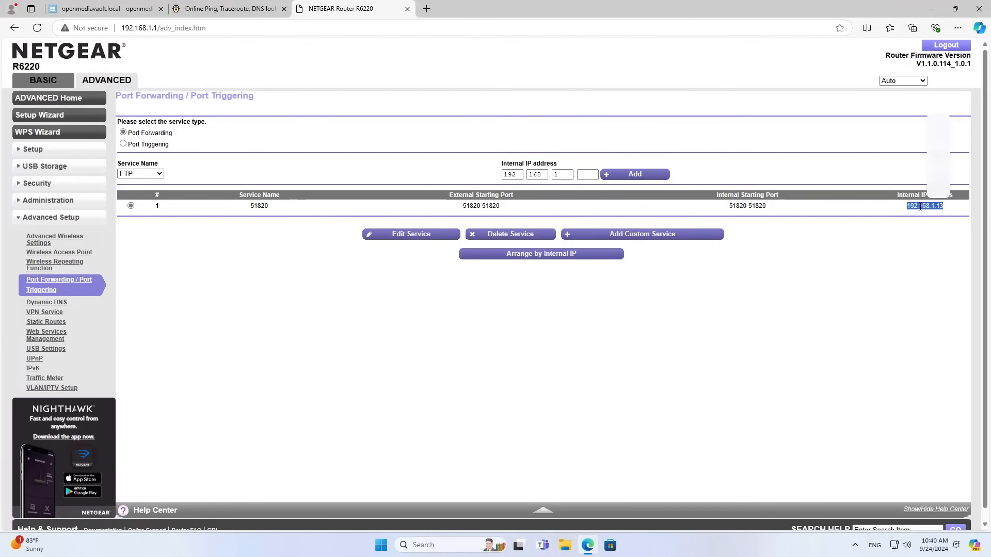
left_click(95, 9)
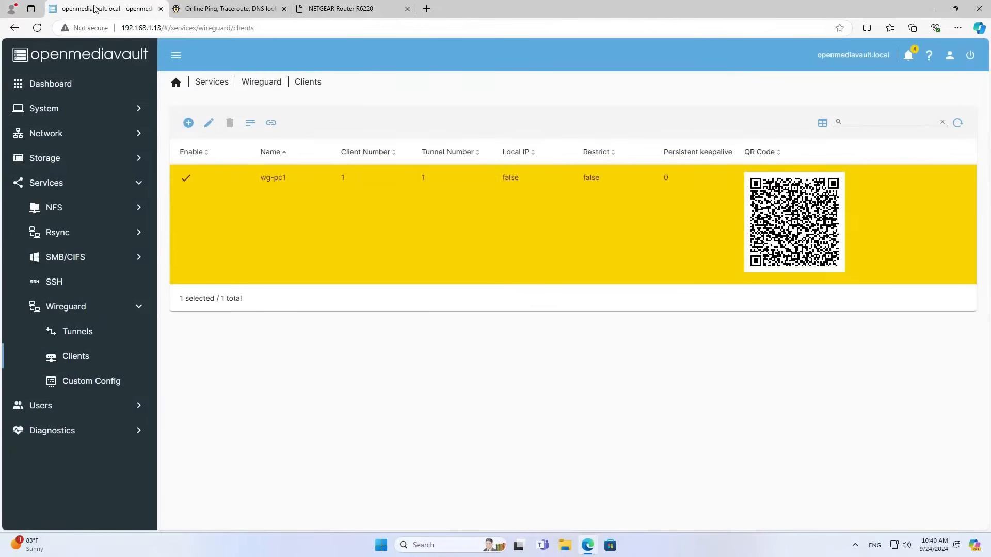
Copy the full client configuration text of wg-pc1 from its Client Config view.
left_click(79, 332)
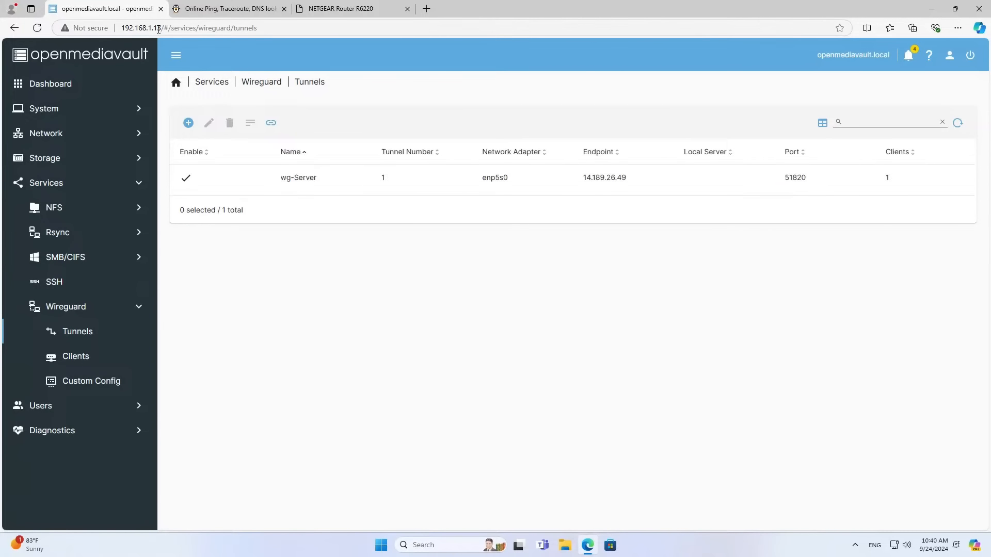
left_click_drag(122, 29, 160, 28)
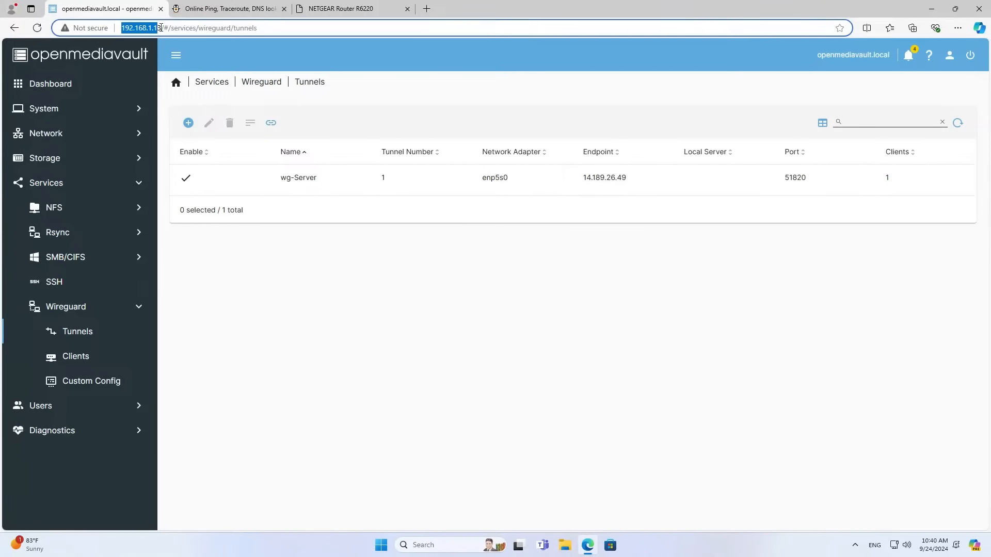
left_click(370, 271)
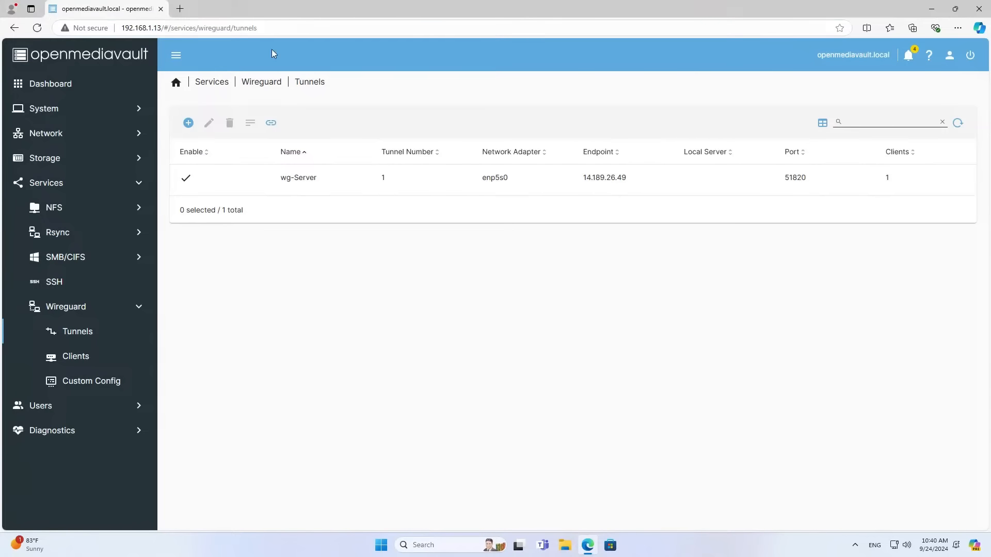
left_click(87, 355)
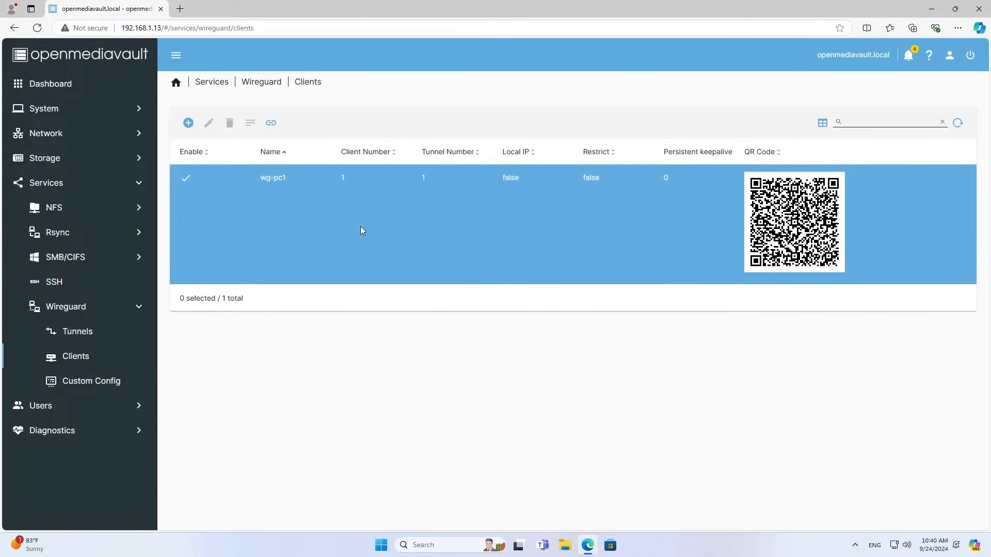
left_click(360, 226)
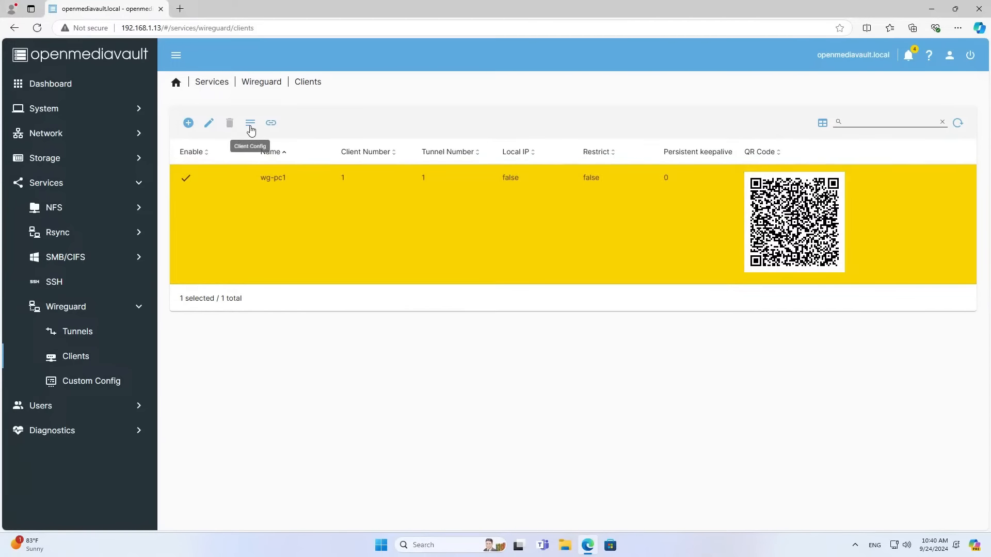
left_click(251, 129)
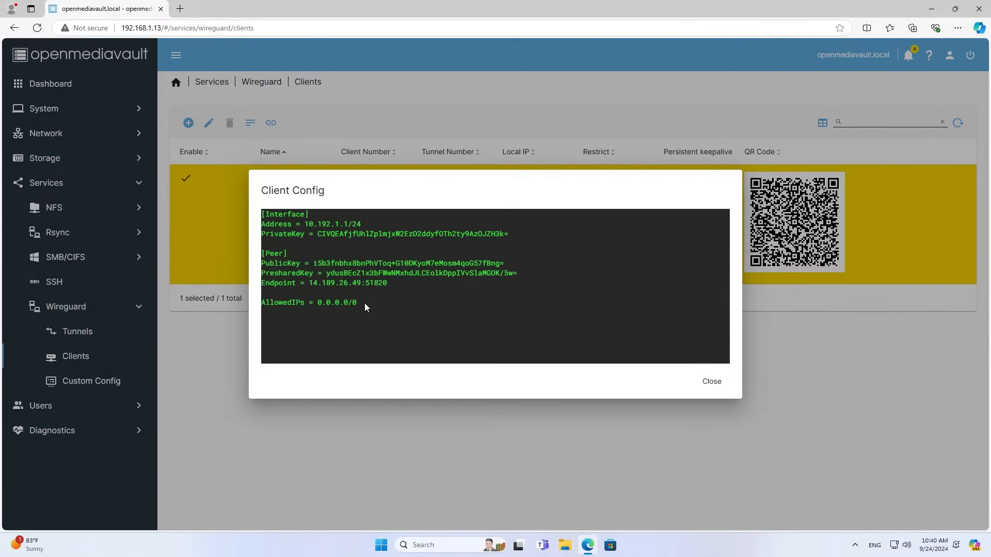
left_click_drag(364, 302, 261, 213)
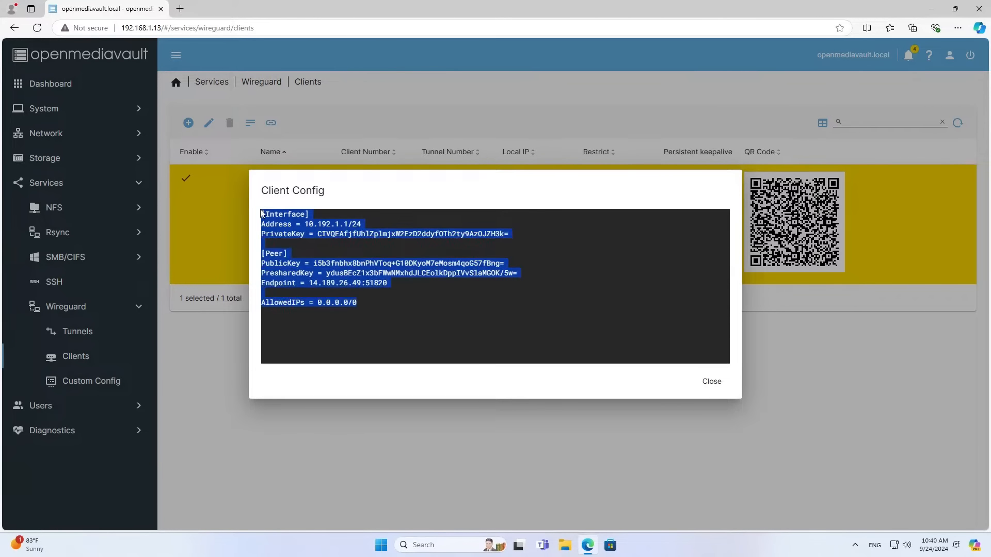
left_click(283, 177)
Search Windows for 'no' and open a new Notepad window.
left_click(433, 545)
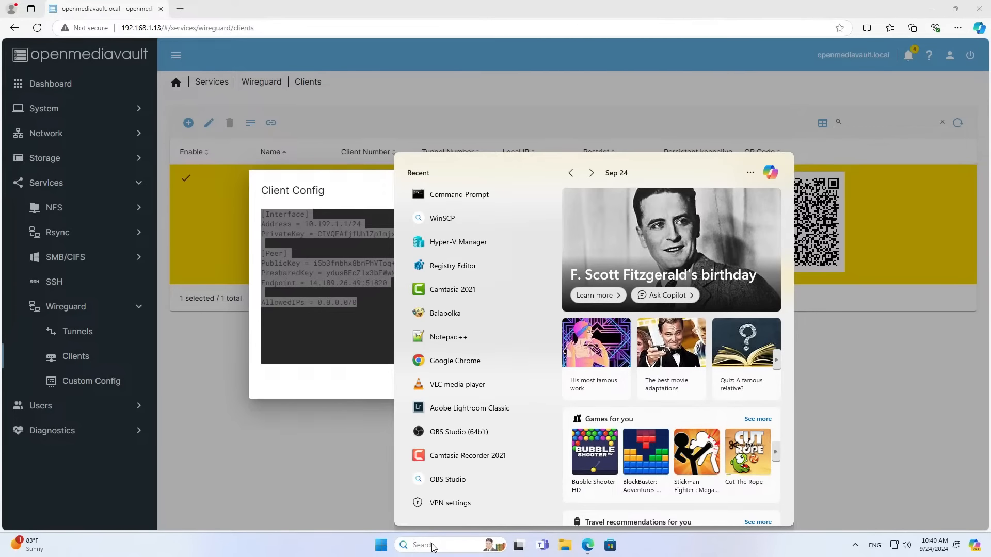
type("no")
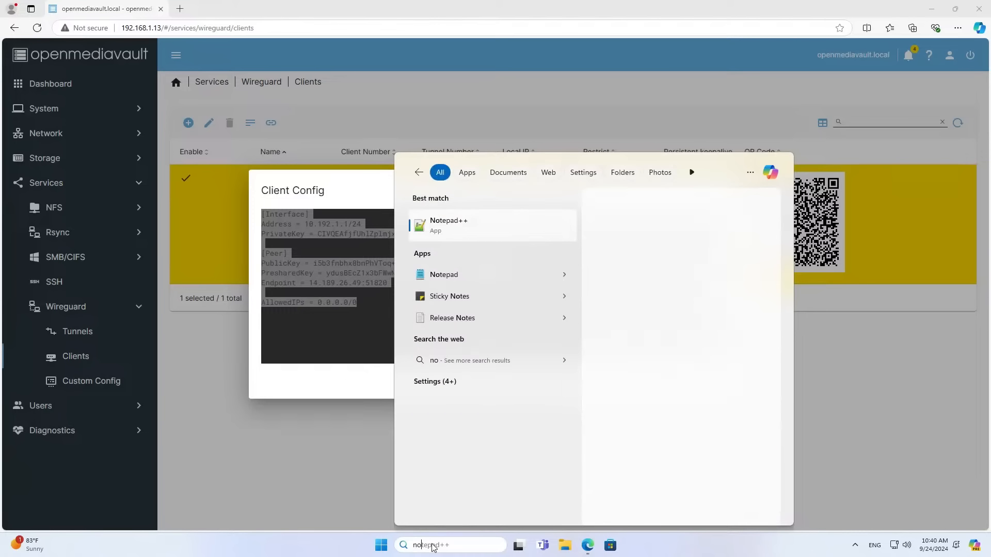
left_click(497, 274)
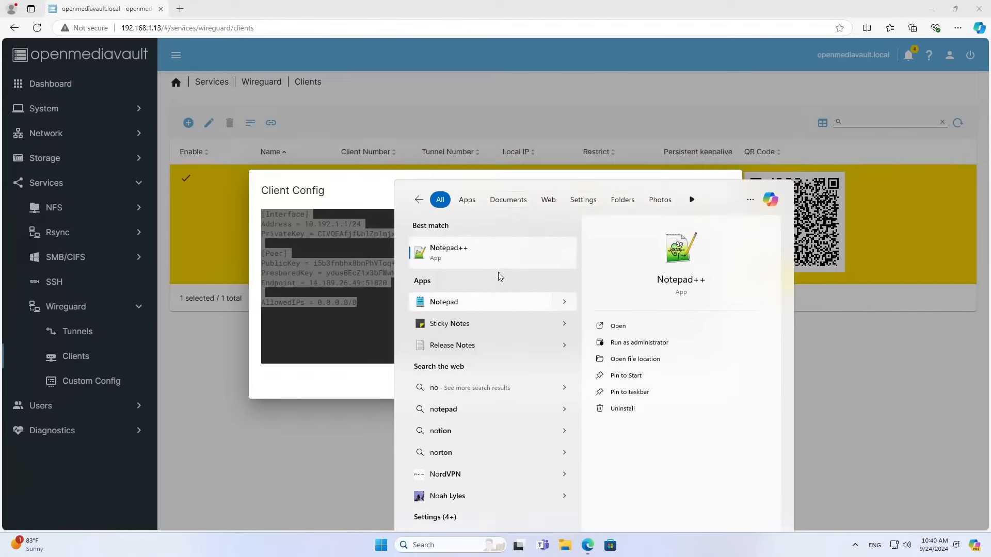
Paste the configuration into Notepad and save it to the Desktop as wg-pc1.conf (All files).
right_click(275, 156)
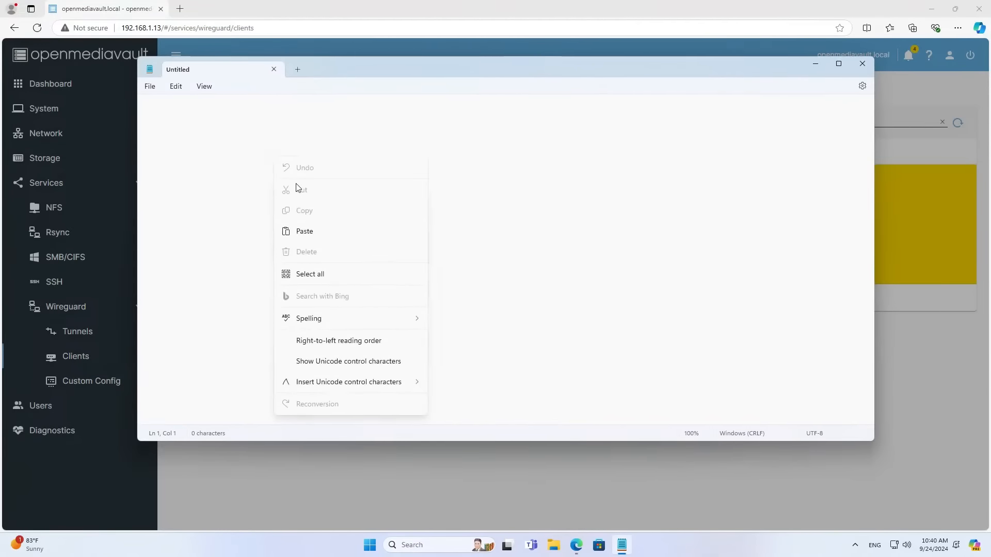
left_click(311, 231)
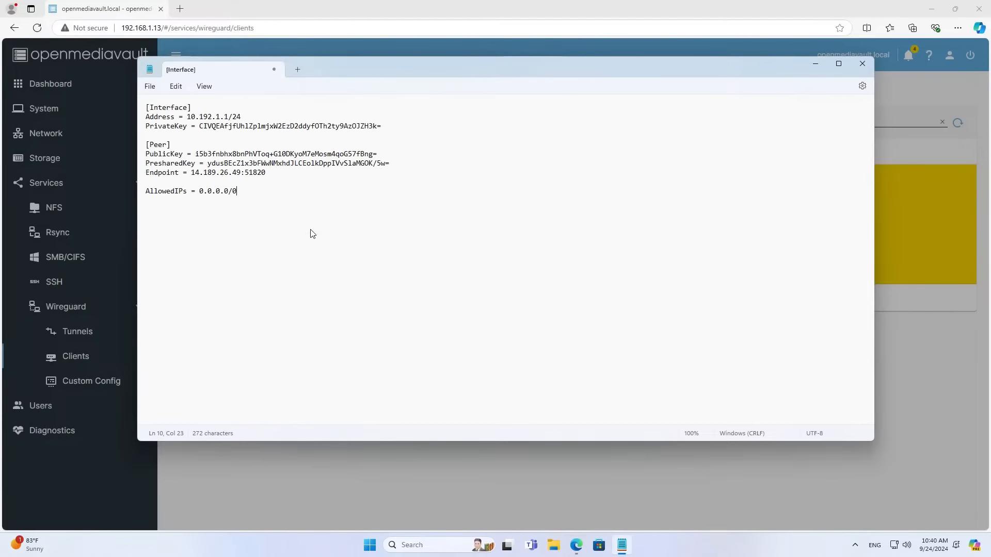
left_click(149, 86)
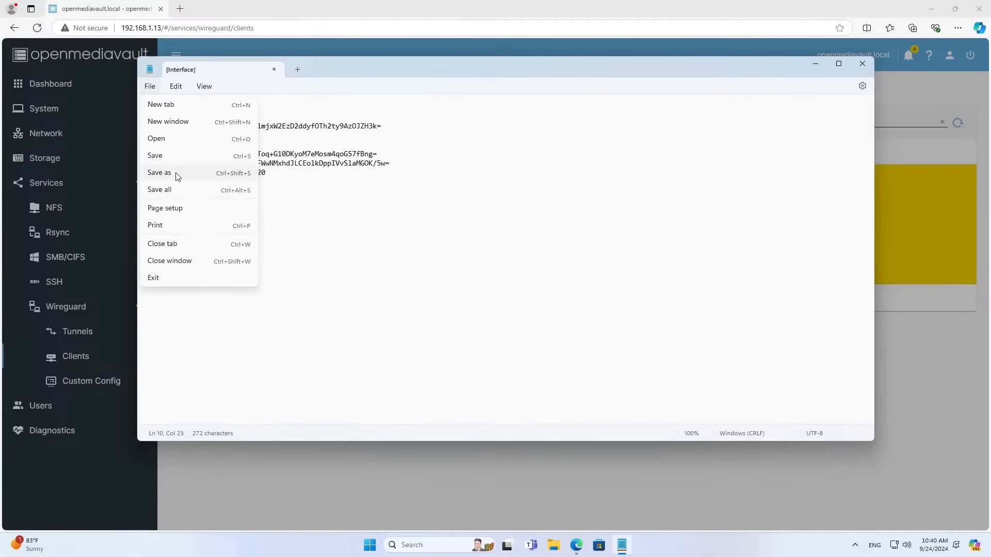
left_click(177, 157)
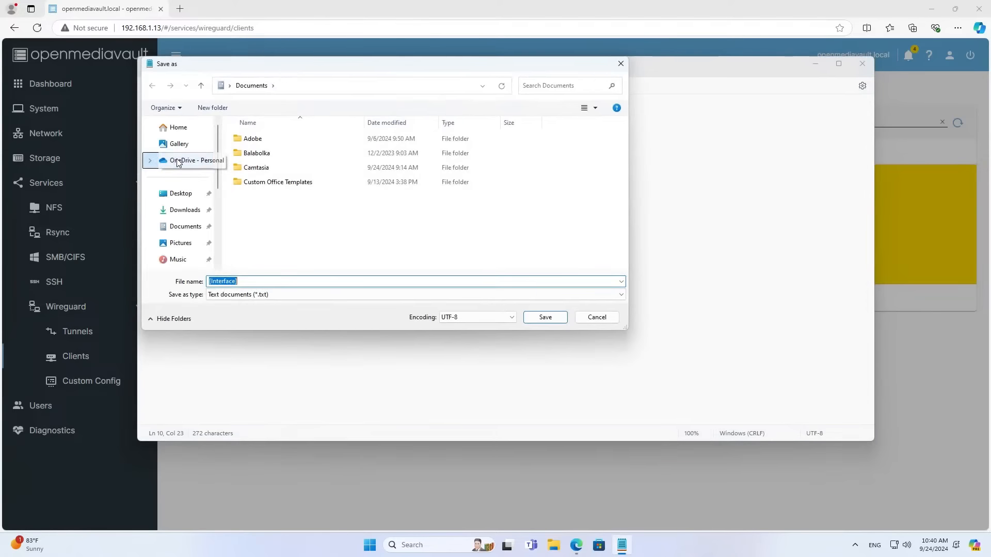
left_click(188, 195)
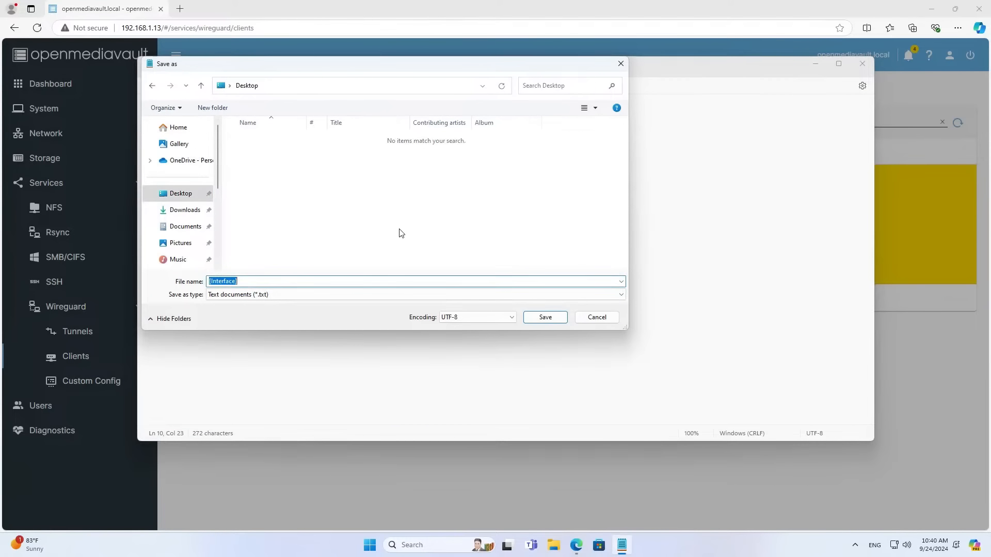
type("wg-pc1.conf")
left_click(313, 298)
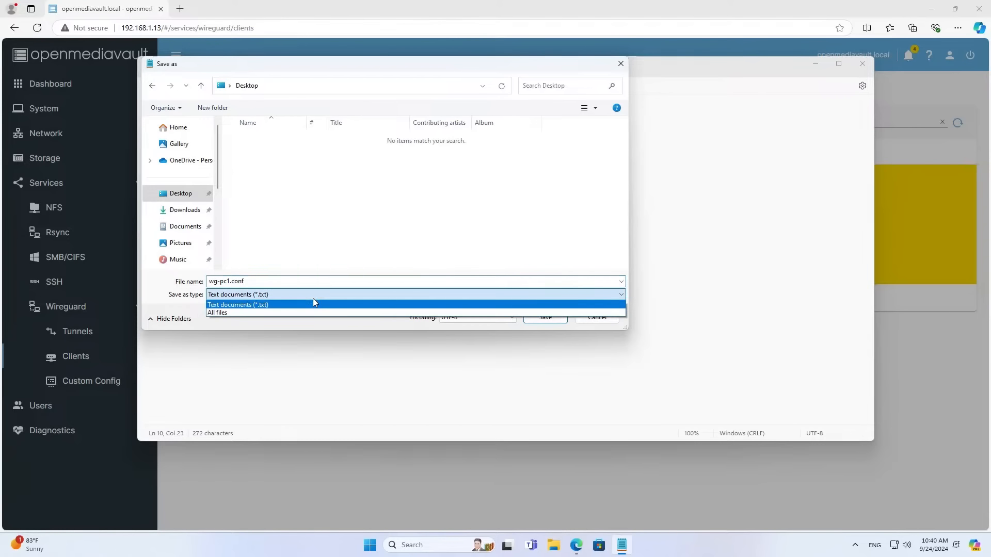
left_click(311, 311)
double_click(233, 281)
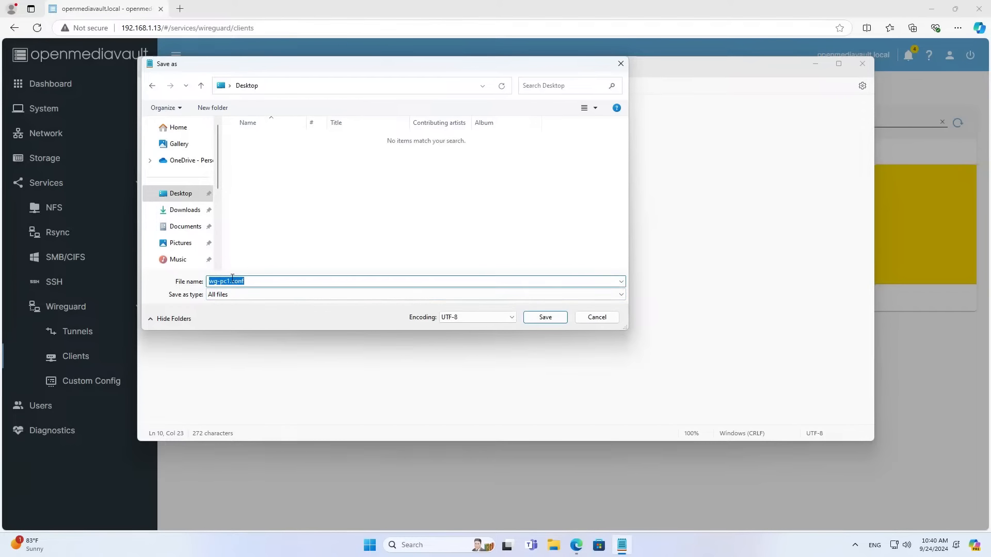
left_click(254, 279)
left_click_drag(251, 280, 233, 279)
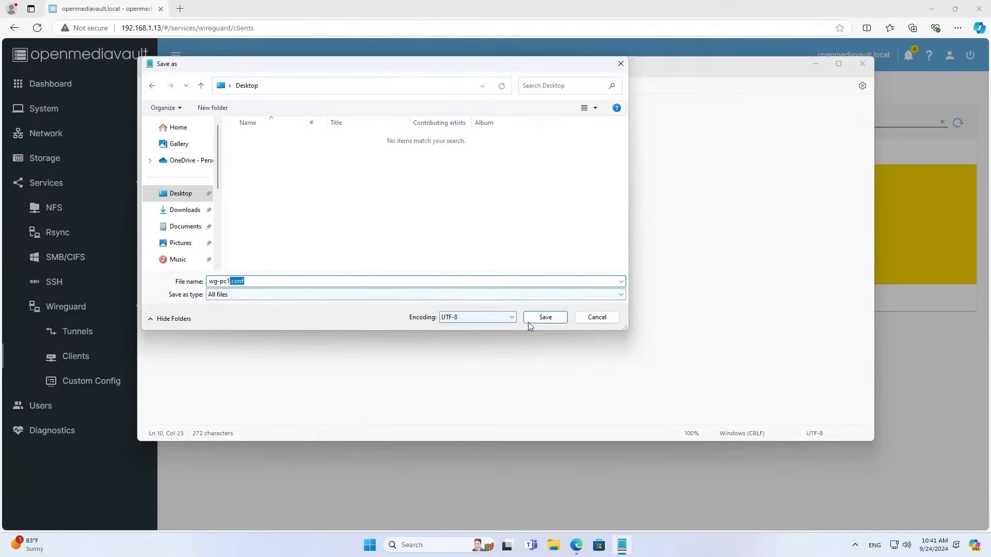
left_click(560, 318)
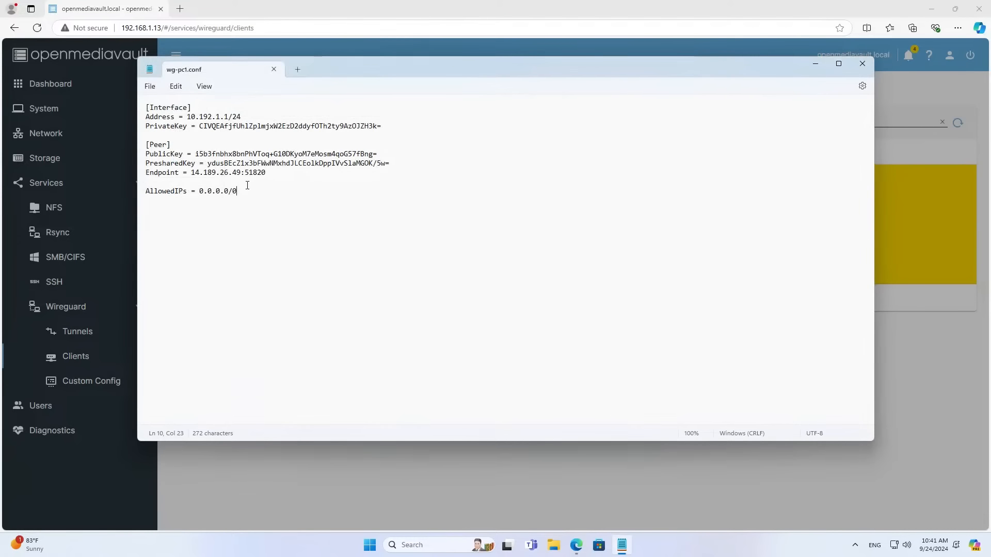
Close Notepad and the Client Config view, then minimize the browser.
key("ctrl+a")
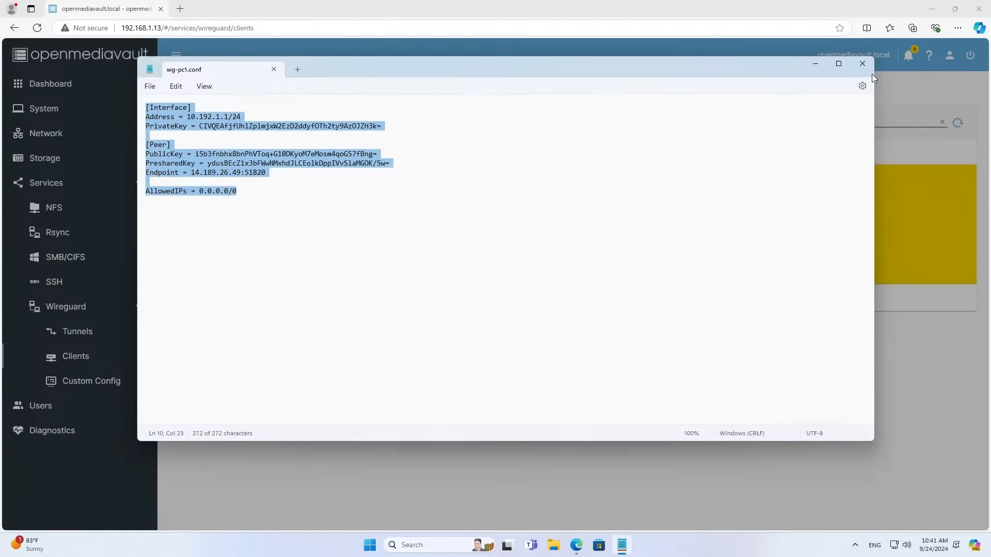
left_click(862, 66)
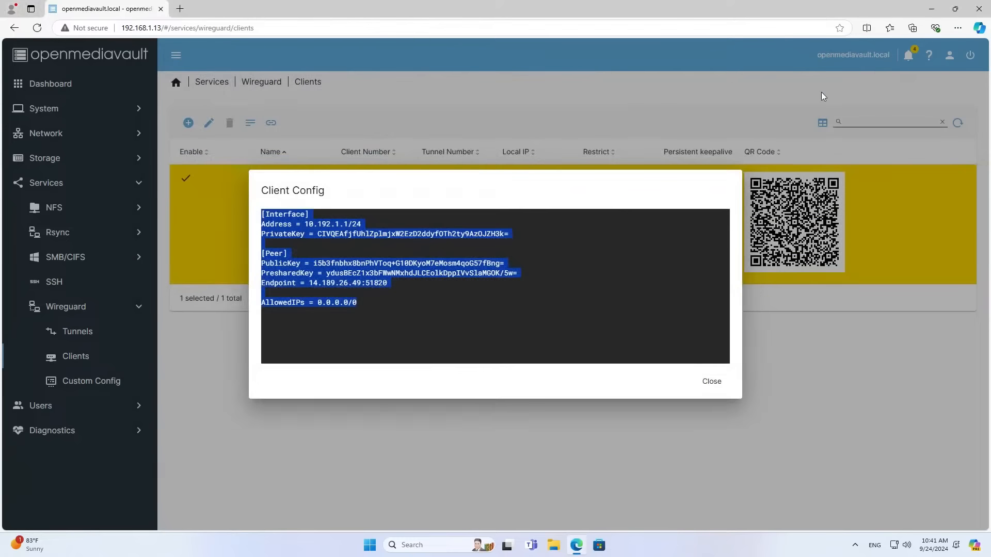
left_click(725, 385)
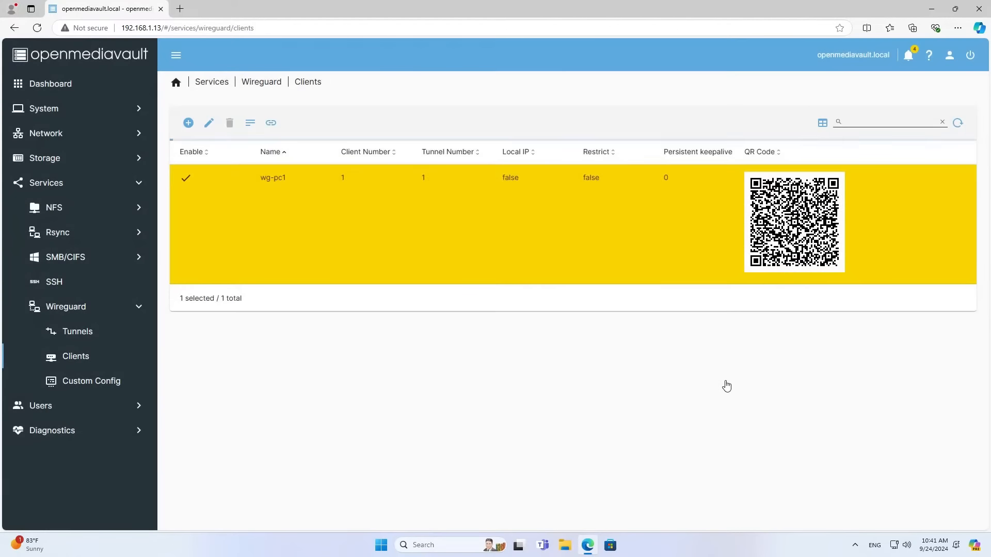
left_click(935, 10)
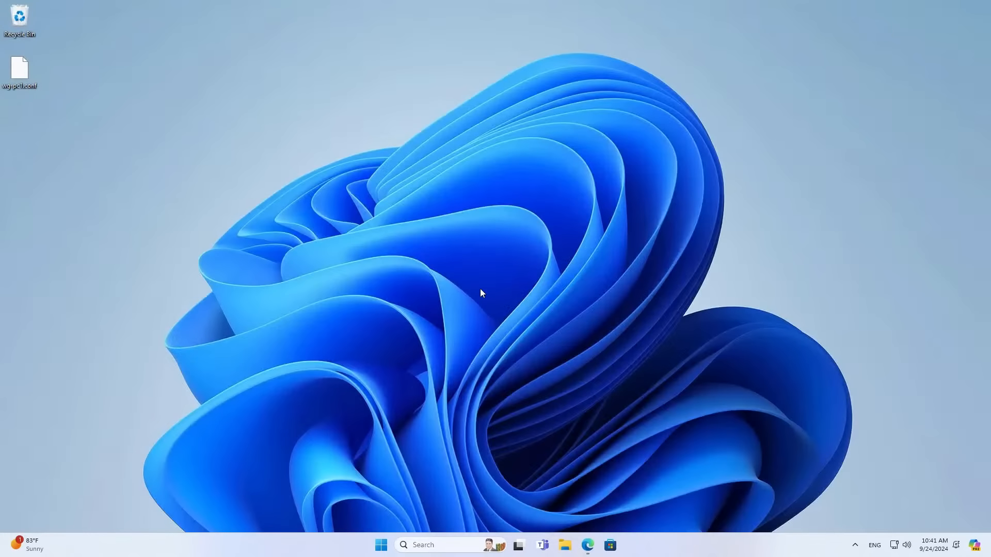
Import the wg-pc1 tunnel into WireGuard from Desktop\wg-pc1.conf and review its configuration.
left_click_drag(71, 64, 1, 130)
left_click(491, 287)
left_click(278, 202)
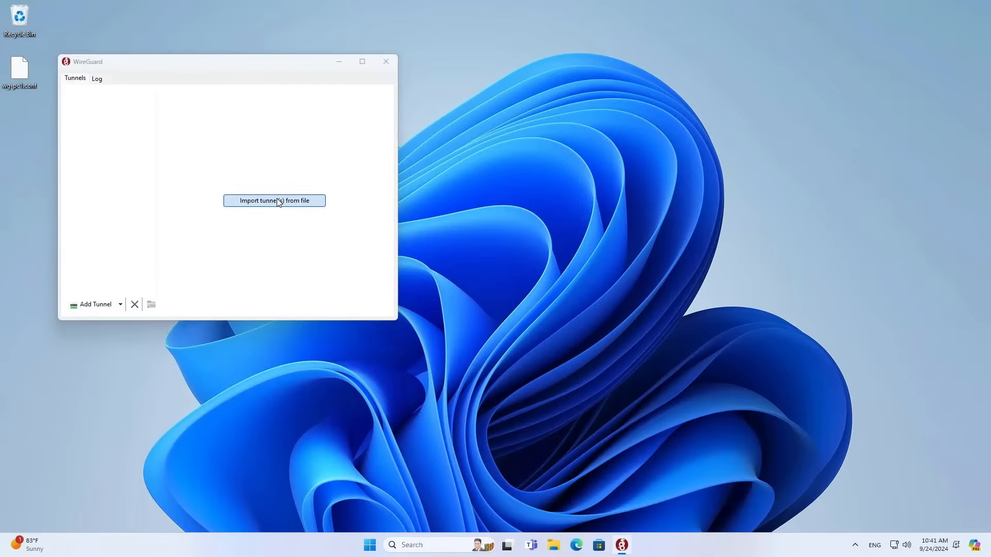
left_click(99, 210)
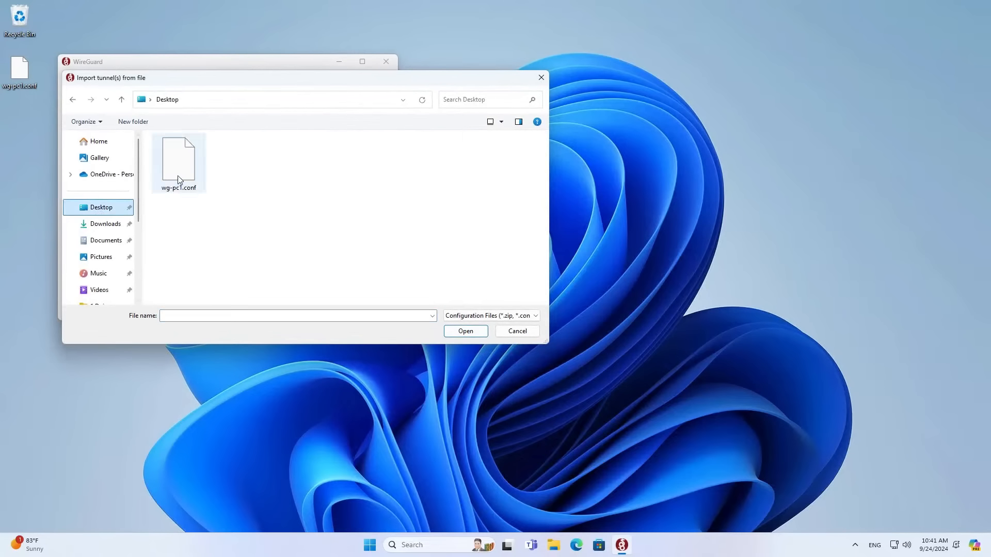
left_click(179, 161)
left_click(466, 331)
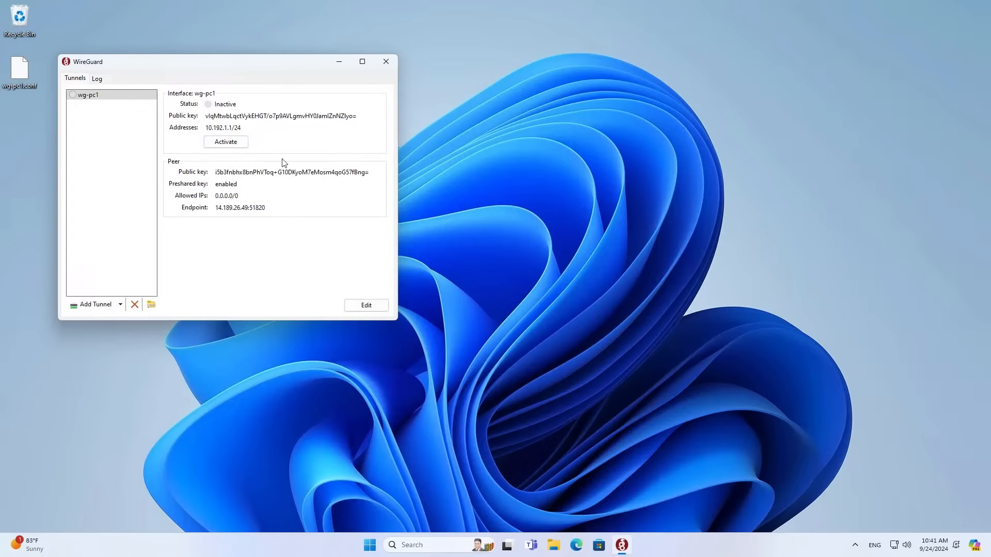
left_click(366, 305)
left_click_drag(227, 215, 109, 137)
left_click(323, 279)
left_click_drag(276, 68, 438, 85)
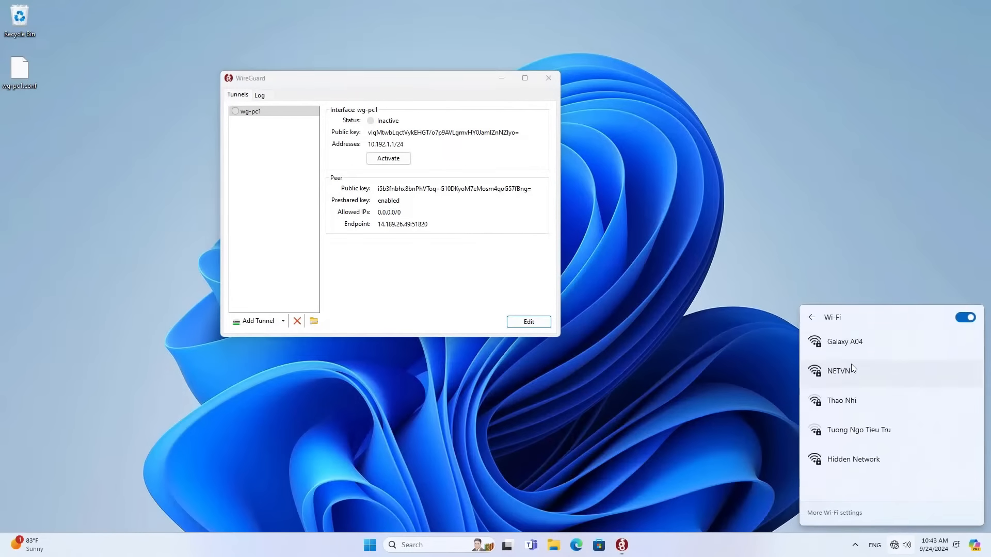
Connect the PC to the Galaxy A04 Wi-Fi network with automatic connection enabled.
left_click(849, 345)
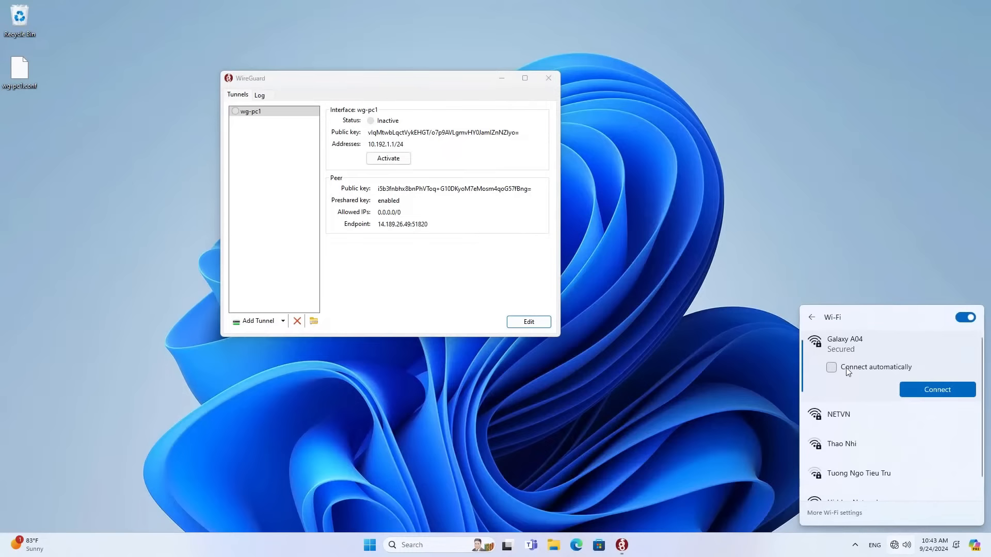
left_click(847, 370)
left_click(932, 391)
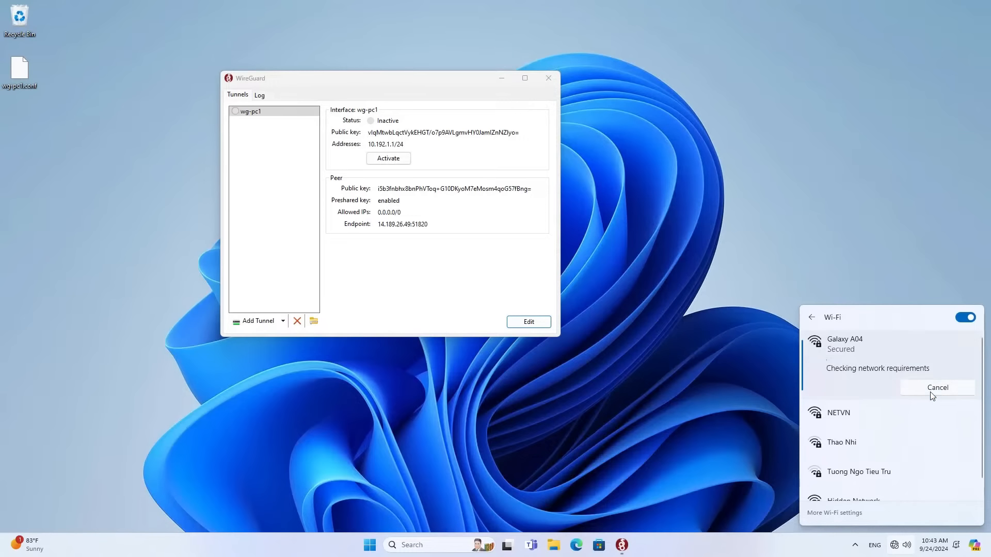
left_click(714, 333)
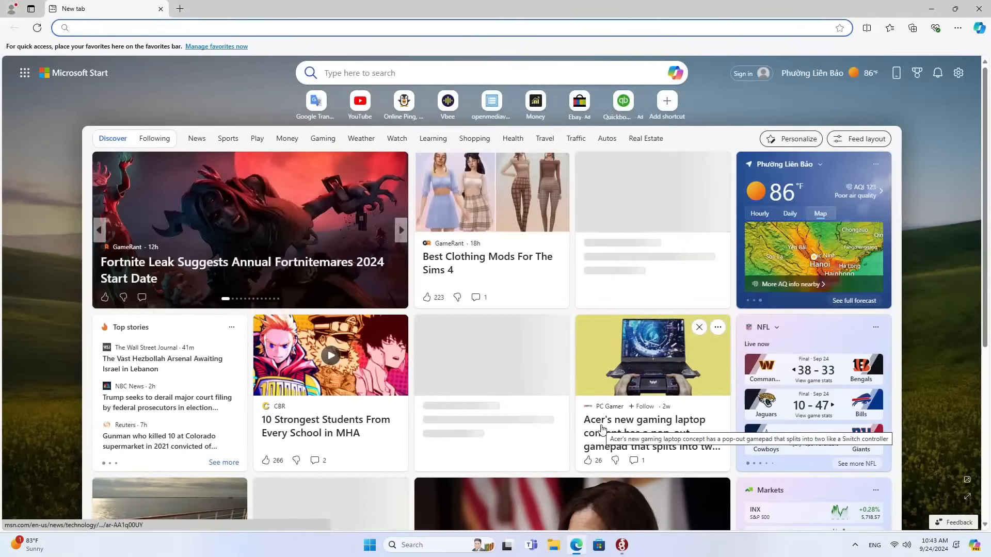
type("pi")
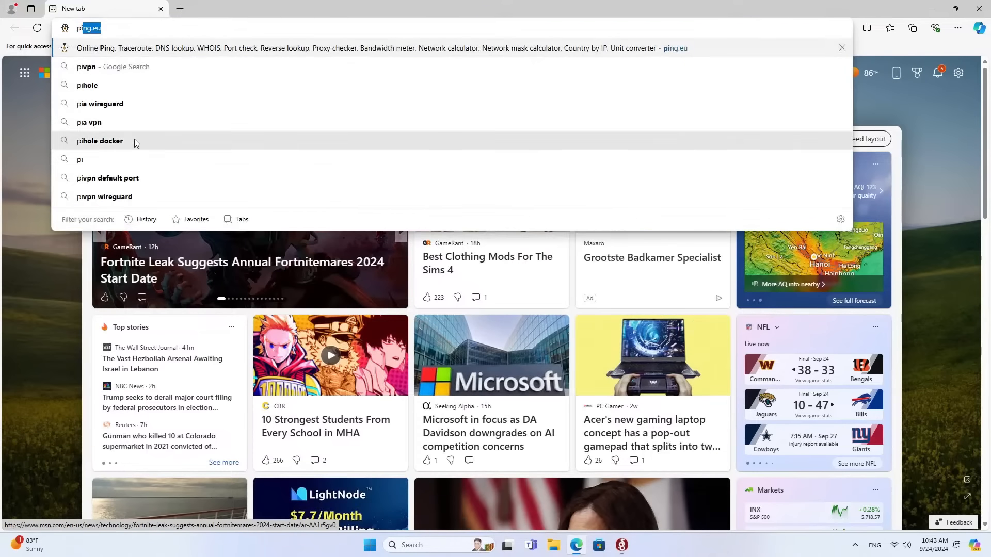
left_click(138, 48)
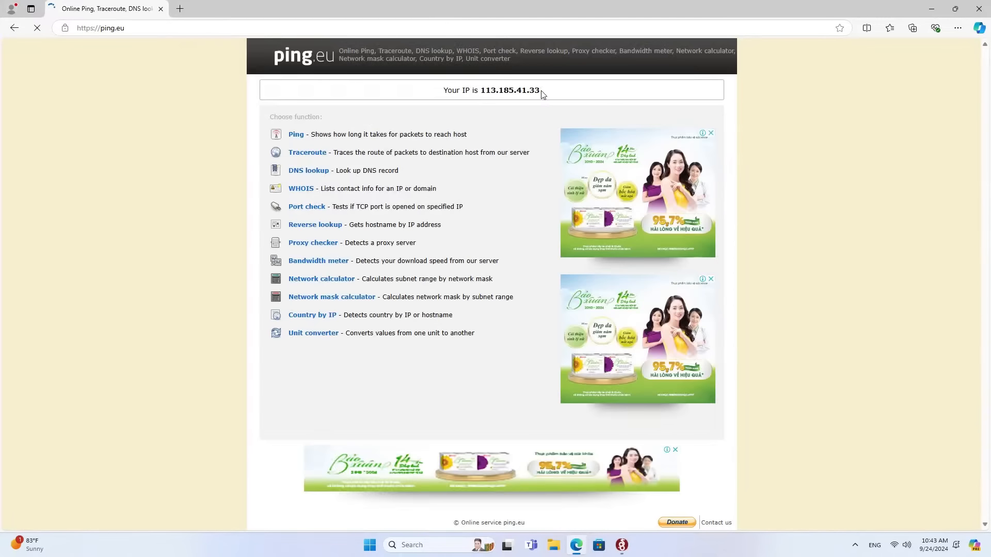
left_click_drag(541, 92, 440, 100)
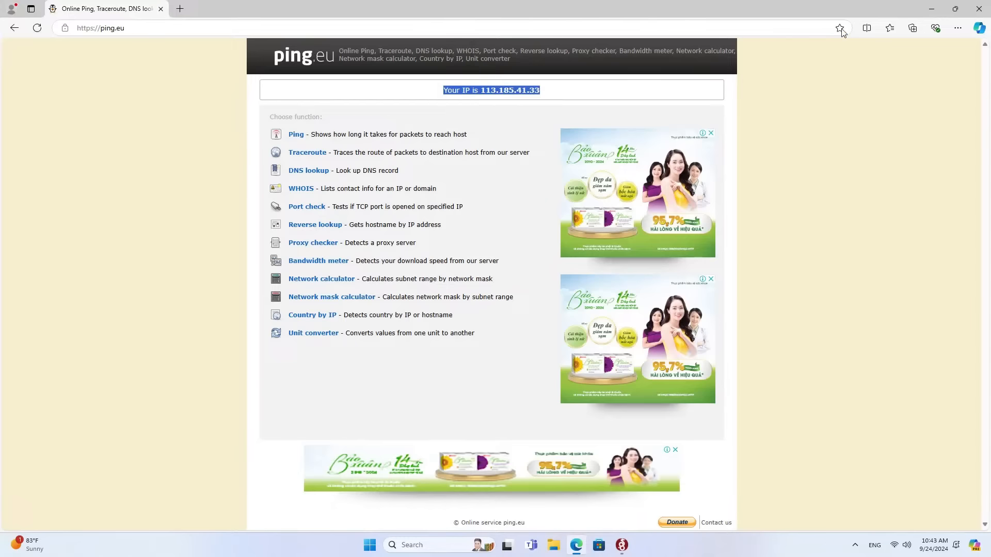
left_click(932, 9)
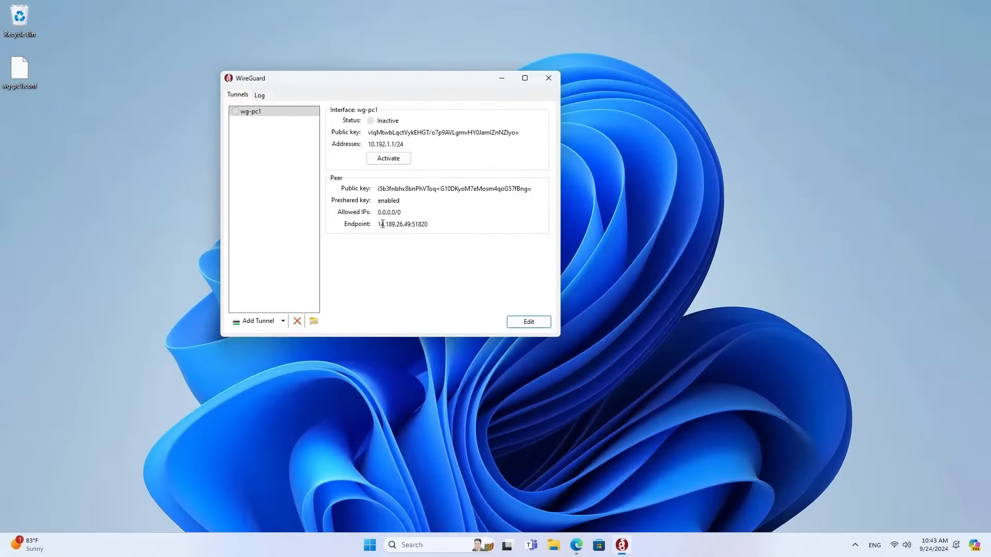
left_click_drag(378, 224, 412, 218)
left_click(406, 160)
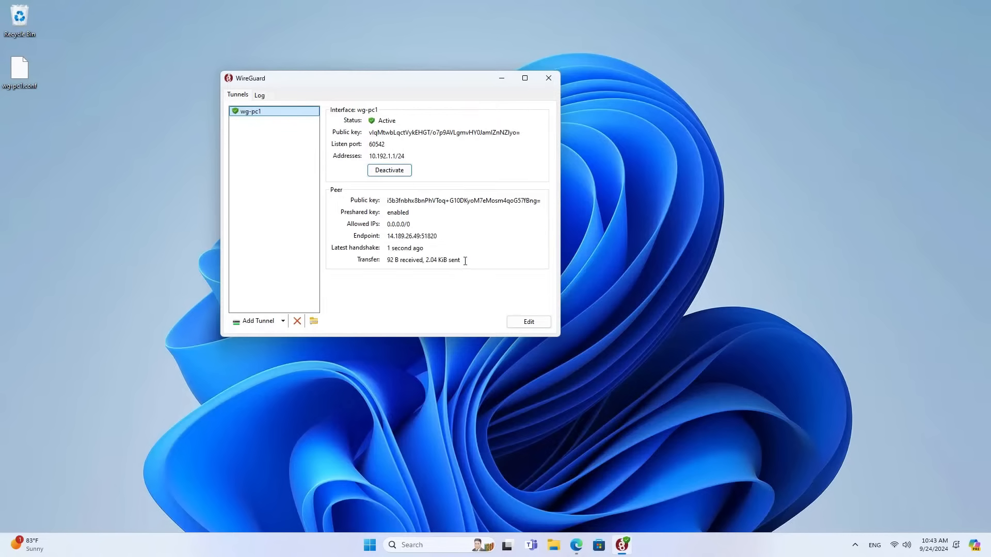
mouse_move(464, 259)
left_mouse_down()
mouse_move(353, 258)
mouse_move(469, 259)
left_mouse_up()
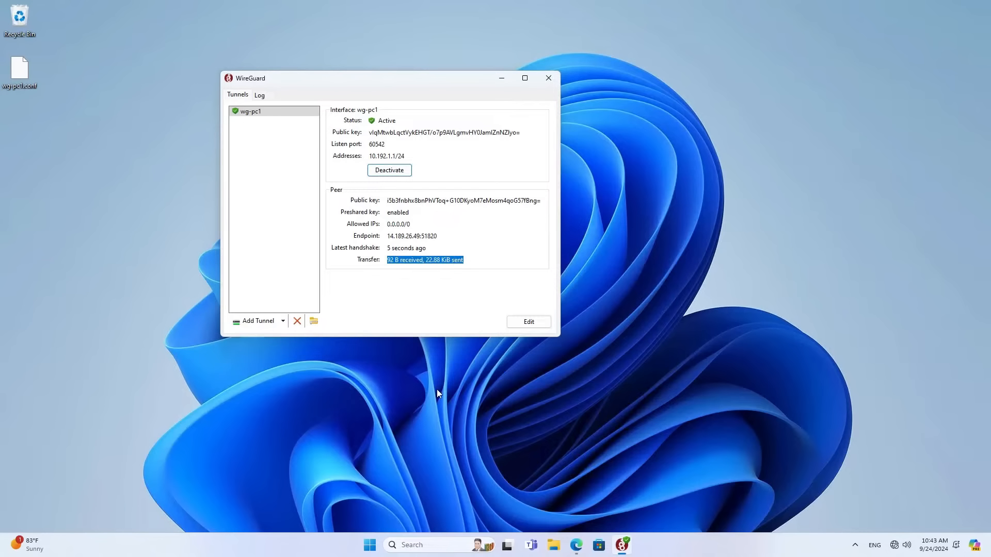
left_click(439, 544)
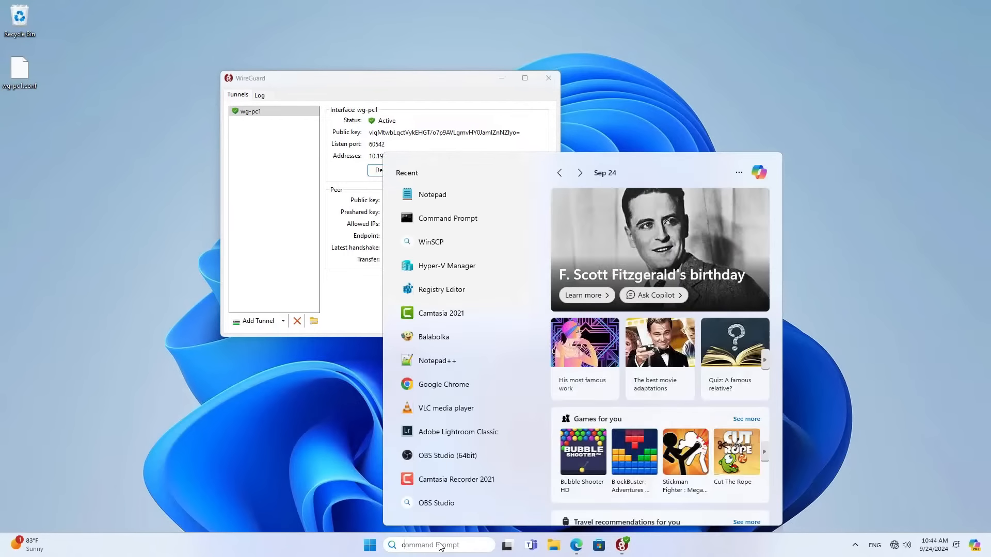
Run ipconfig in Command Prompt and confirm the wg-pc1 adapter shows 10.192.1.1, matching WireGuard.
type("cmd")
key("Return")
type("ipconfig")
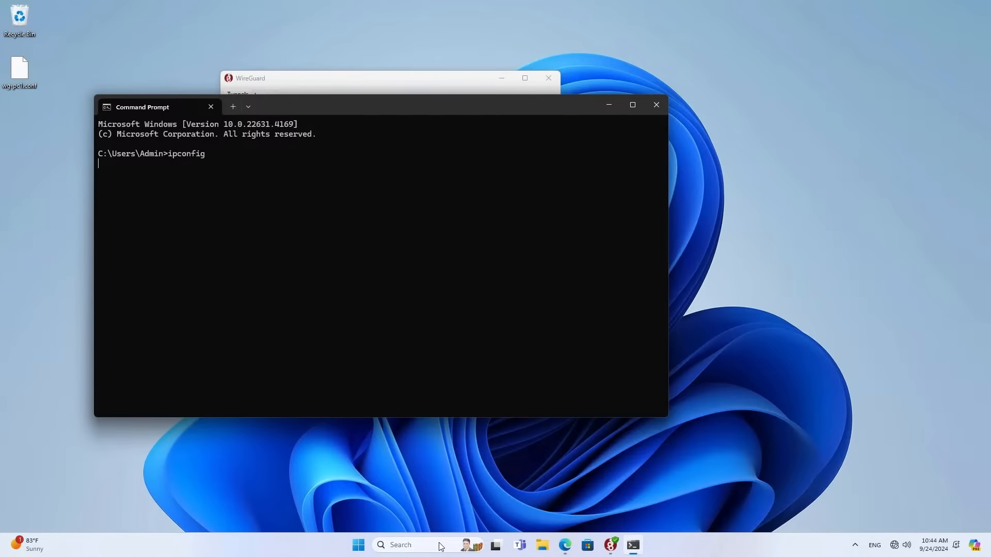
key("Return")
scroll(334, 381, "up", 4)
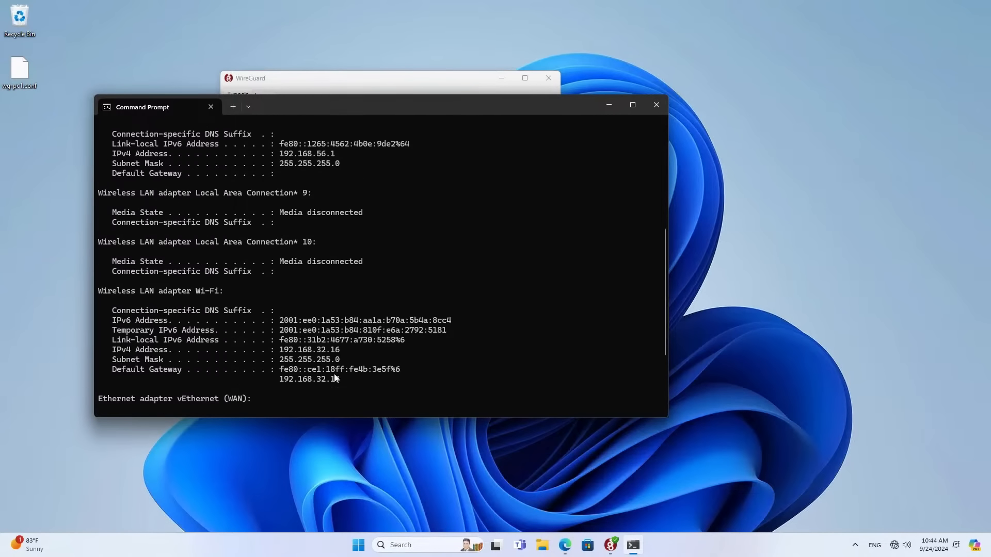
scroll(343, 406, "up", 5)
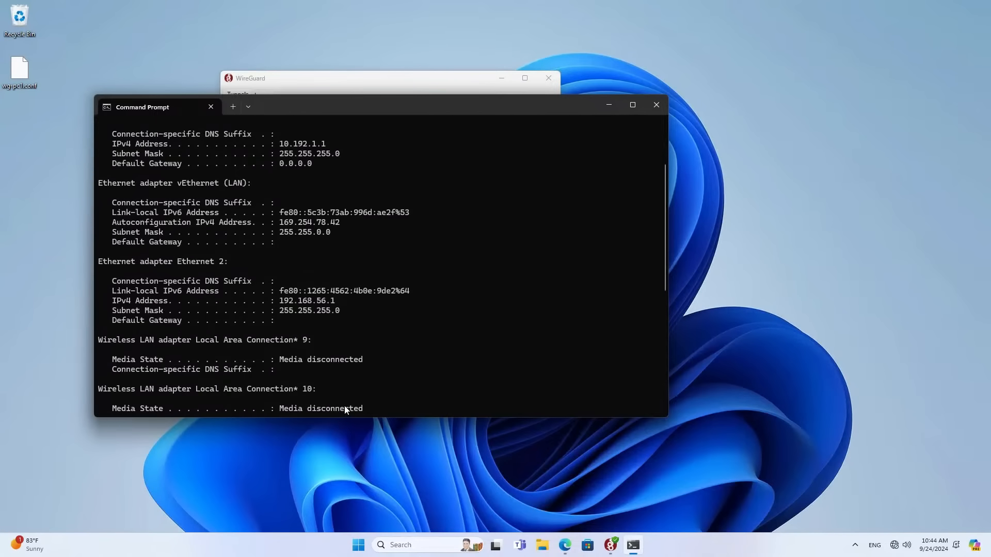
left_click_drag(332, 205, 257, 206)
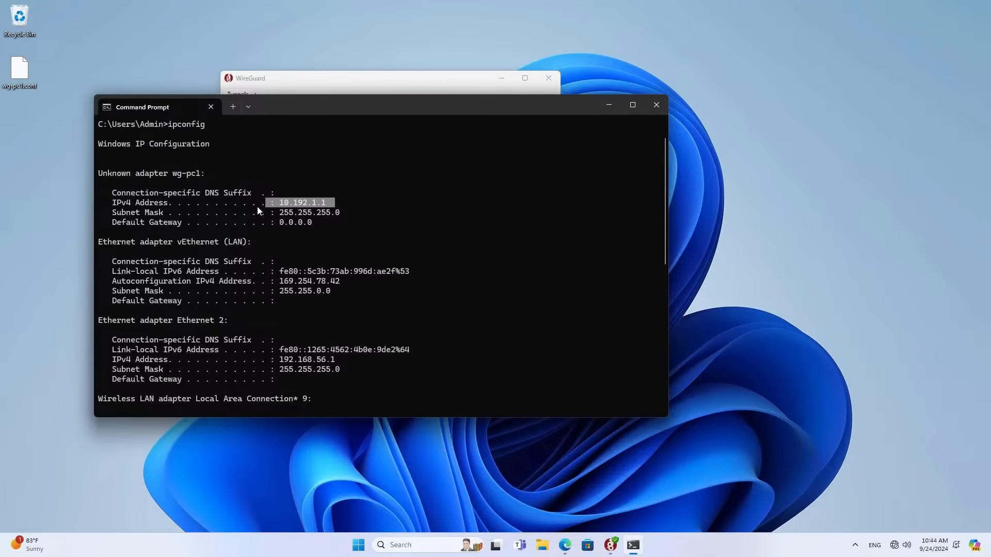
left_click(317, 77)
left_click_drag(318, 78, 761, 81)
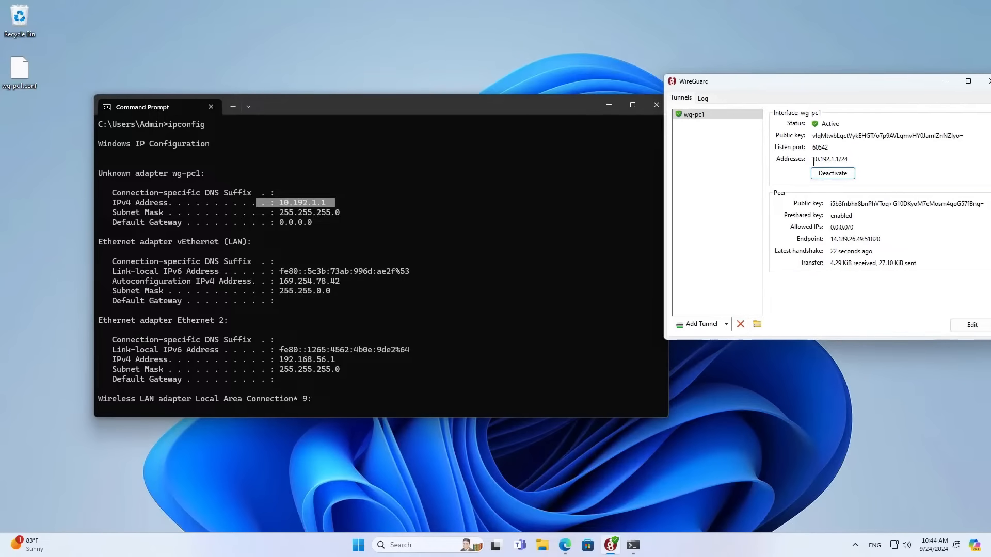
left_click_drag(813, 162, 850, 160)
Ping the NAS at 192.168.1.13 successfully, then close Command Prompt.
left_click(374, 111)
left_click(379, 174)
key("Return")
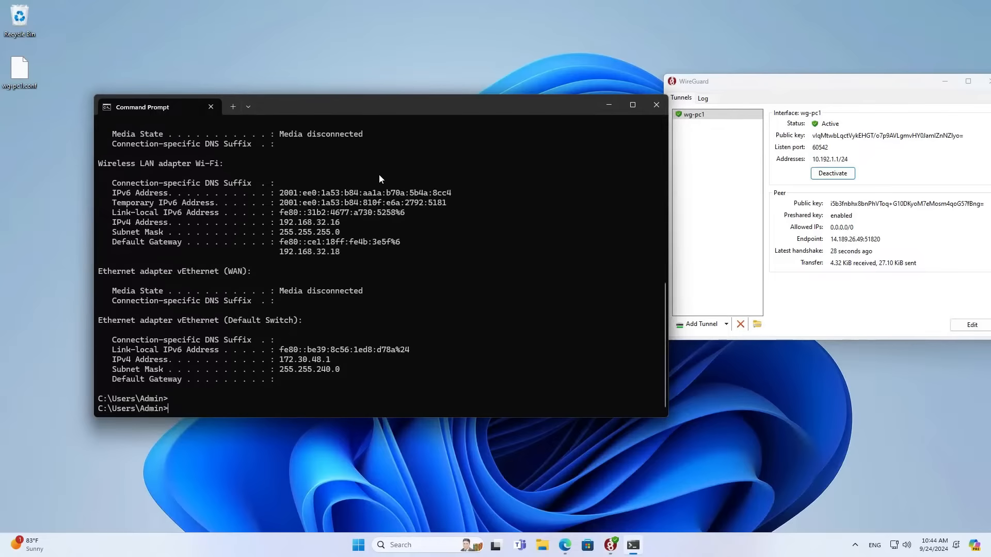
type("ping 192.168.1.13")
key("Return")
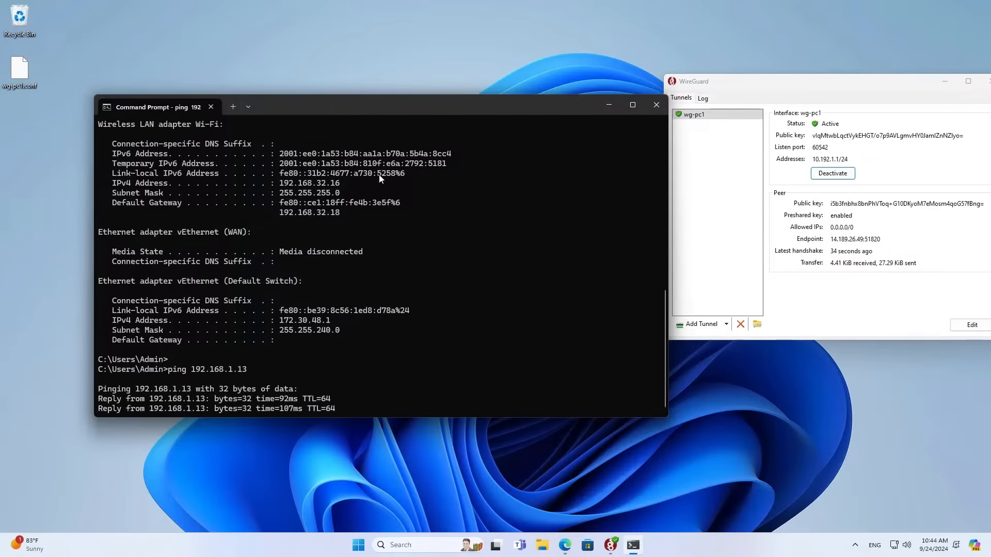
left_click(657, 105)
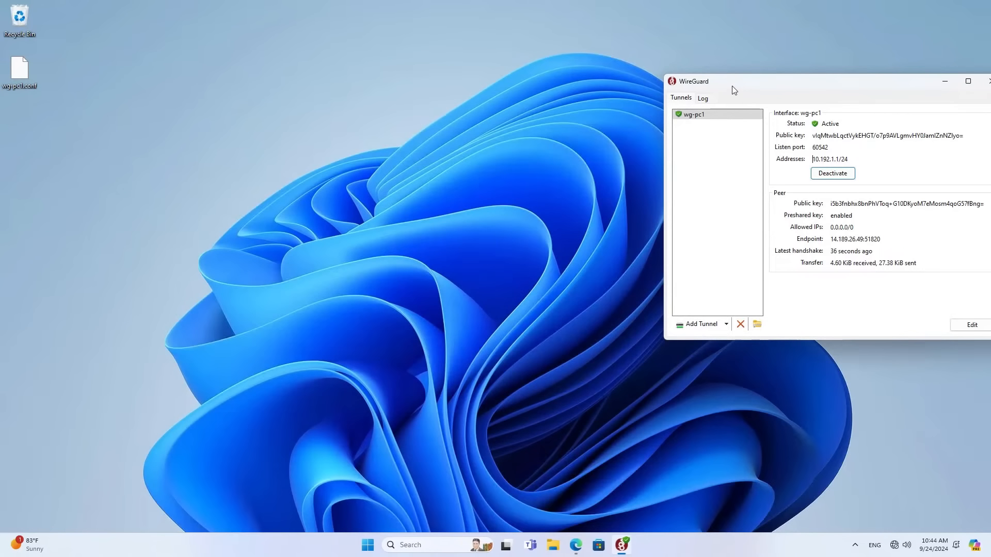
Load the openmediavault UI at 192.168.1.13 and sign in with the admin account and its password.
left_click_drag(734, 90, 580, 88)
left_click(577, 547)
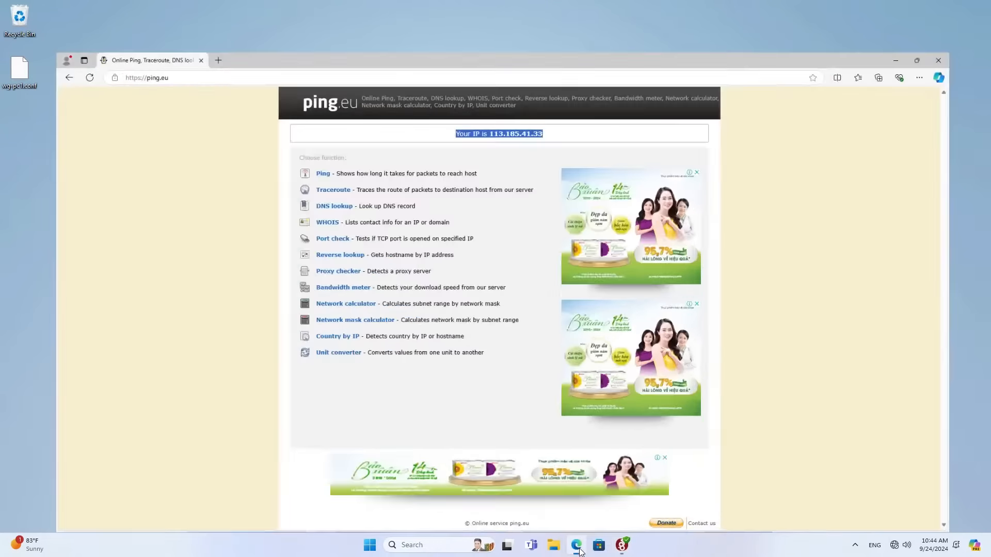
left_click(181, 9)
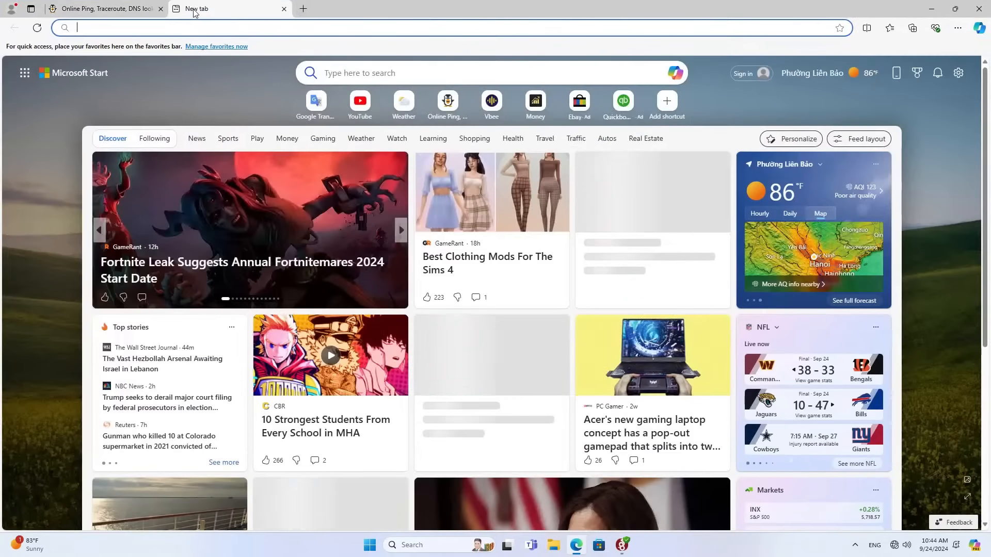
type("192.168.1.1")
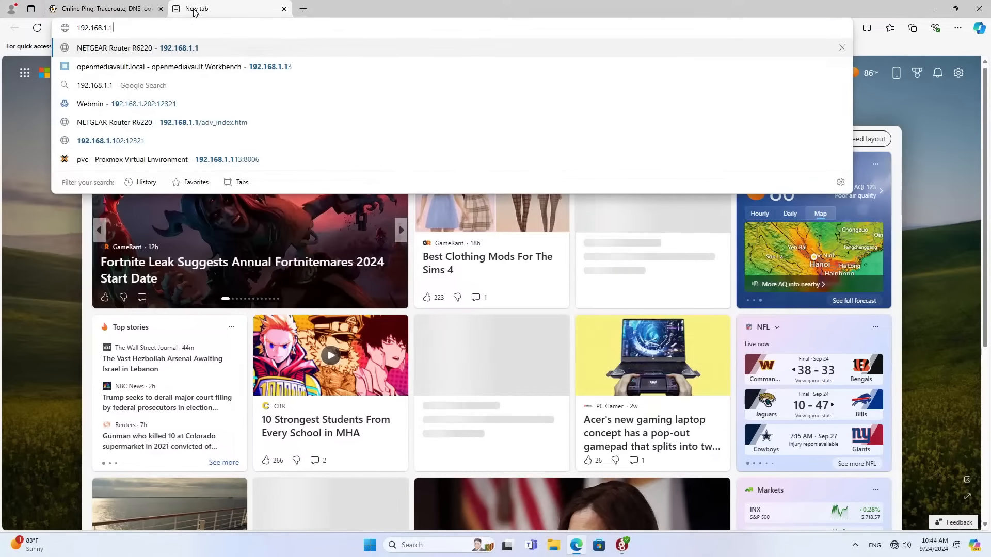
type("3")
key("Return")
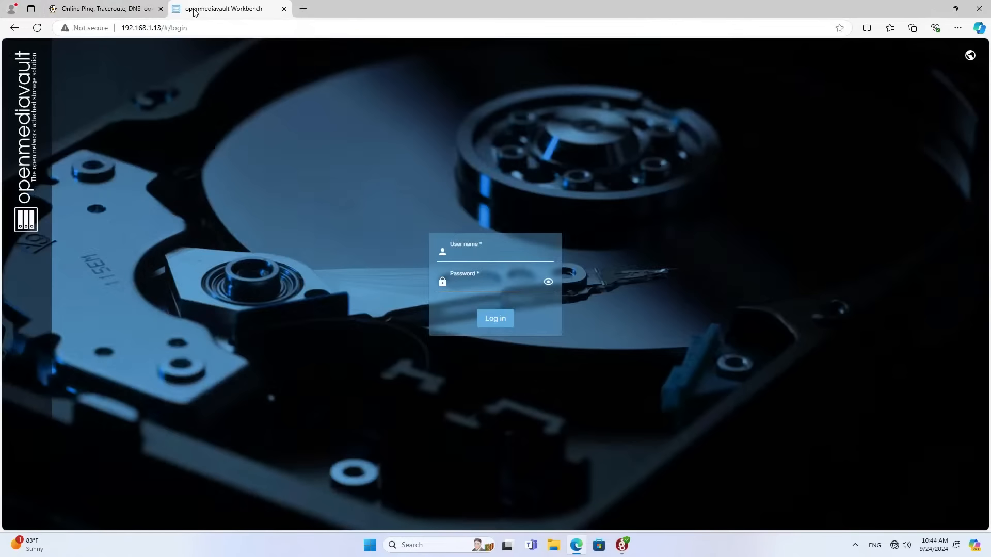
type("admin")
key("Tab")
type("open")
key("Return")
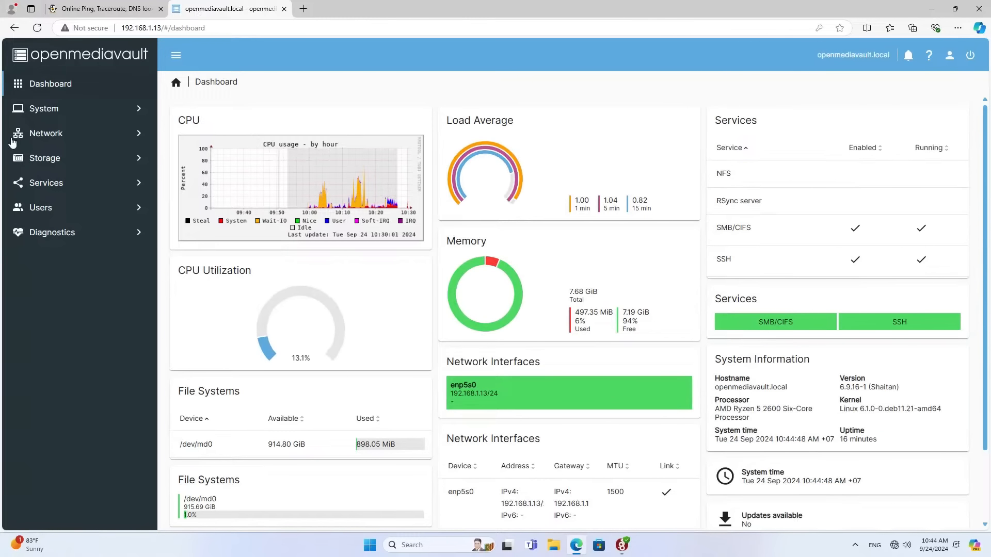
View the wg-Server tunnel under Services > WireGuard > Tunnels, then minimize the browser.
left_click(58, 183)
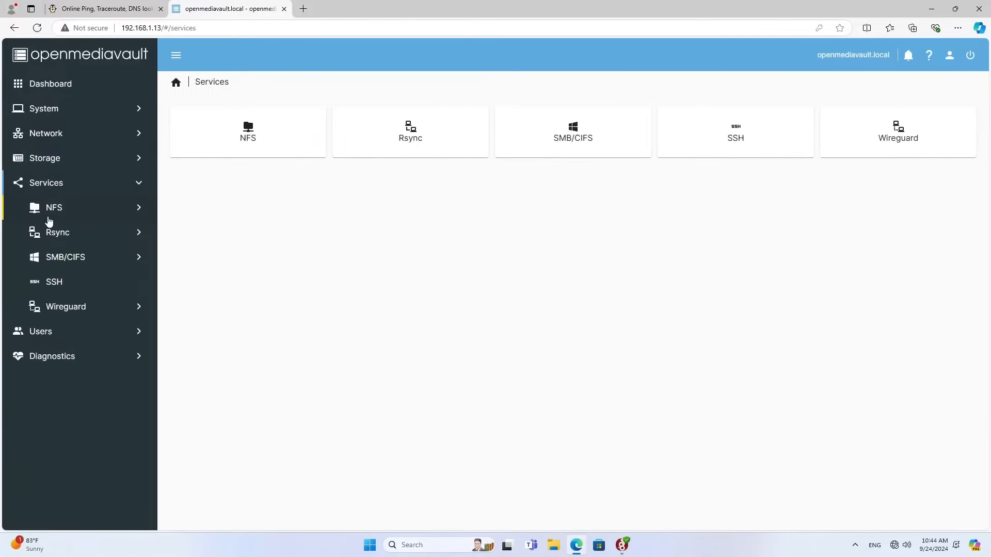
left_click(53, 310)
left_click(77, 329)
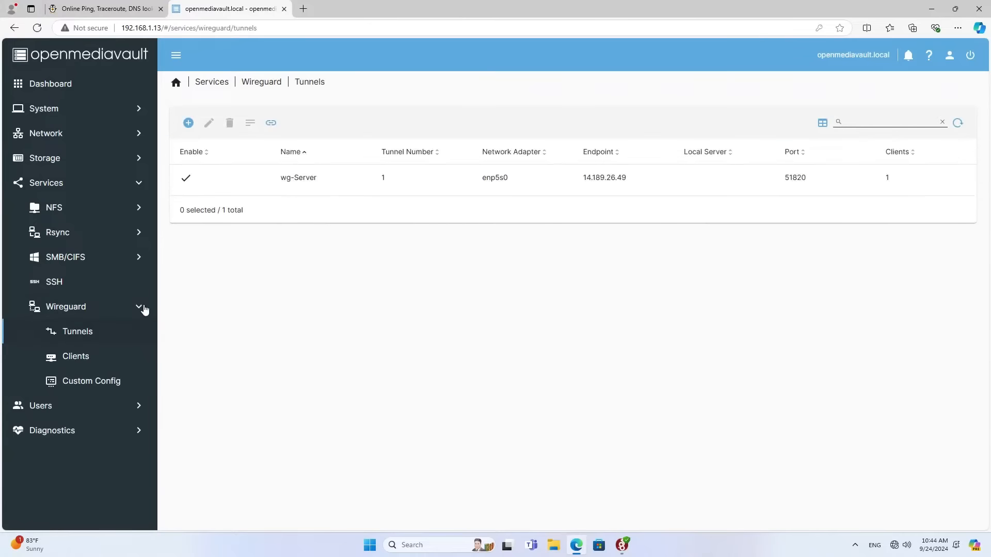
left_click(439, 187)
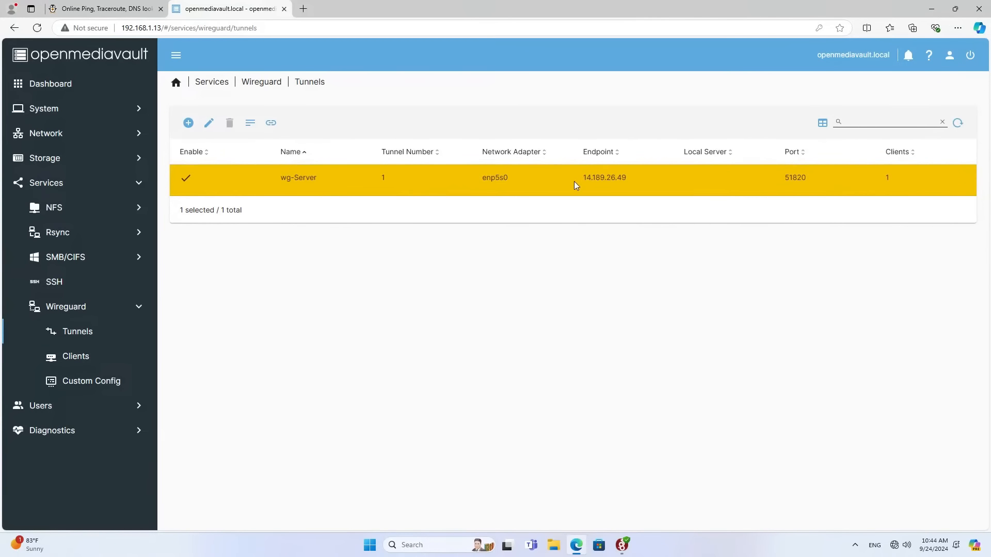
left_click(932, 8)
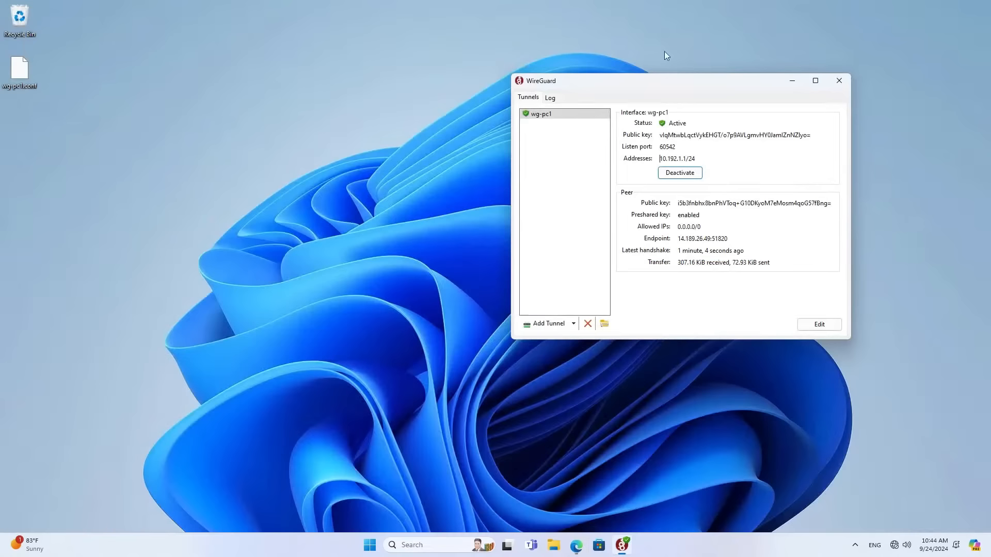
left_click(287, 234)
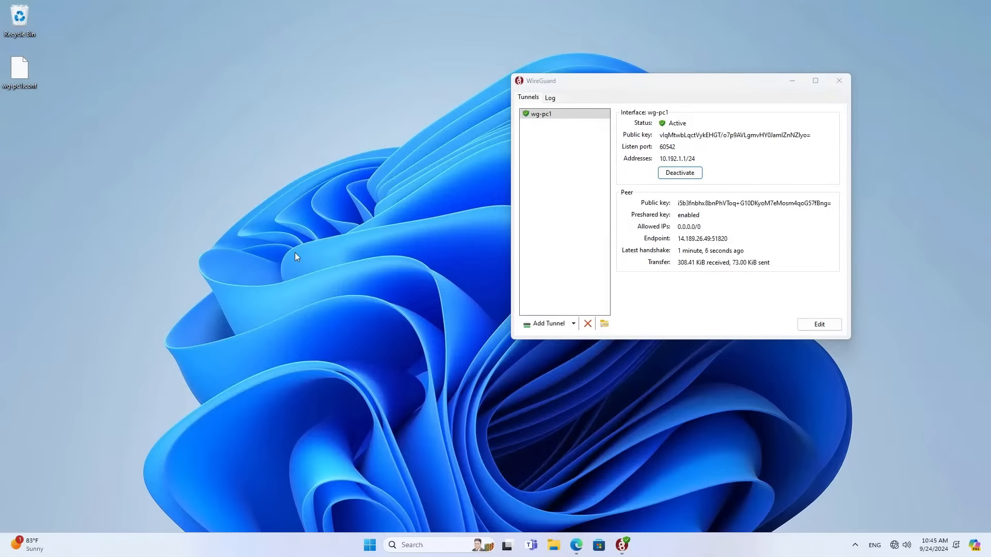
Open the NAS network share \\192.168.1.13 and its Test folder from the Run box.
key("super+r")
left_click_drag(71, 434, 207, 170)
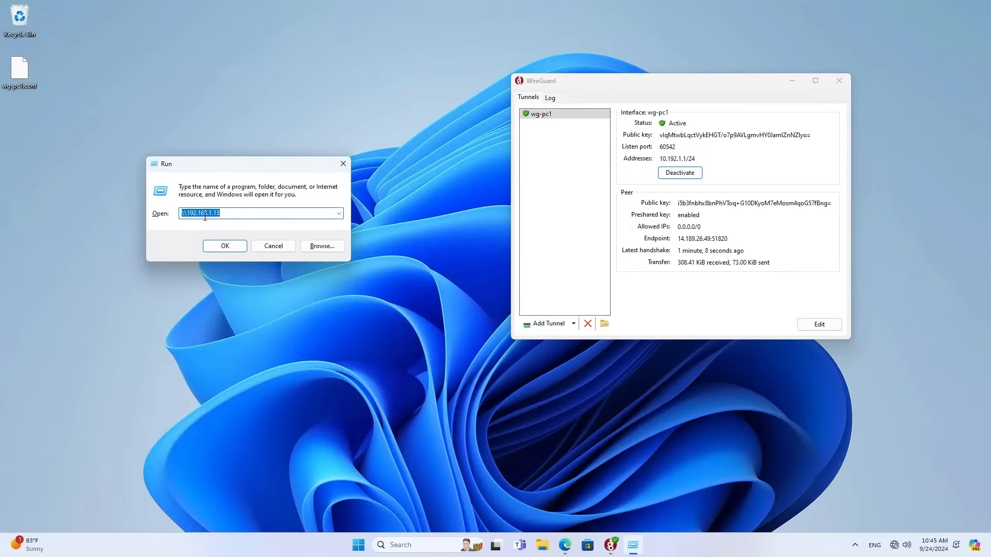
left_click_drag(221, 213, 185, 212)
left_click(215, 241)
left_click(129, 88)
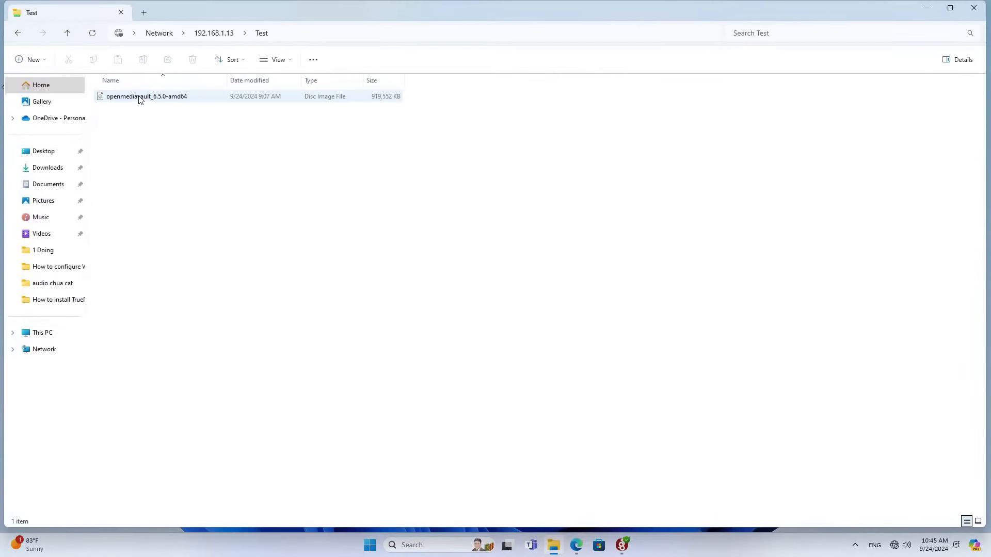
Copy wg-pc1.conf from the desktop into the Test share.
double_click(234, 23)
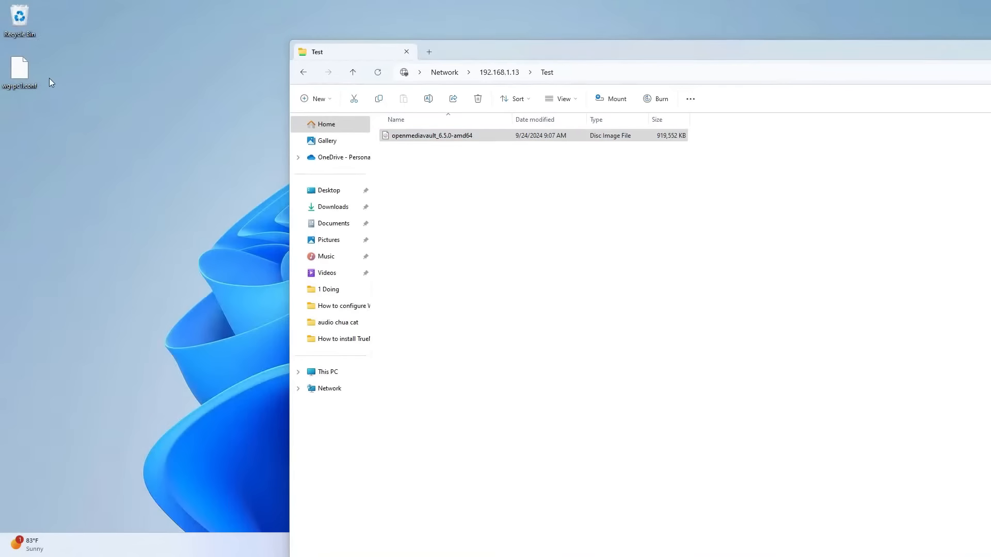
left_click_drag(60, 88, 464, 214)
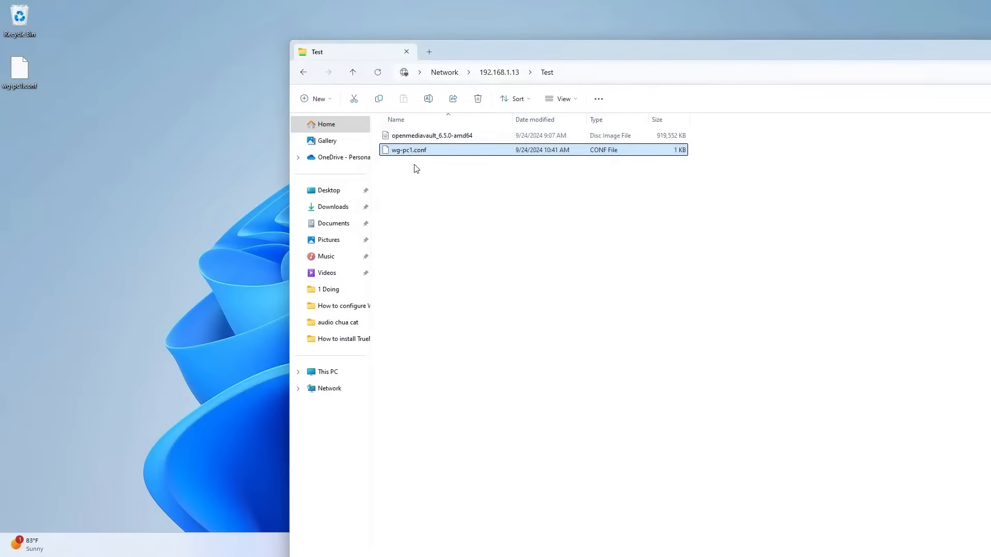
left_click(413, 152)
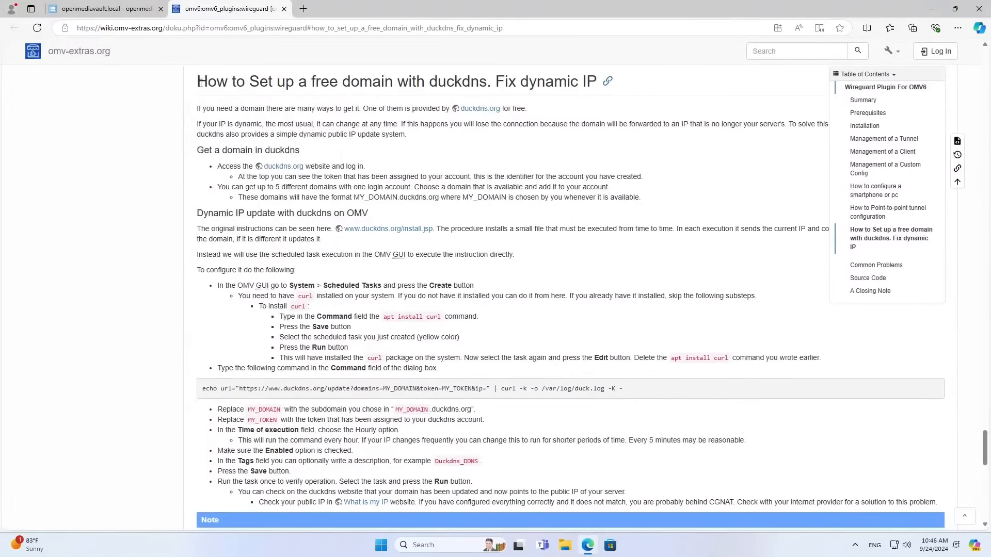
Open duckdns.org from the wiki's DuckDNS section in a new tab and select the nccnetvn domain.
left_click_drag(198, 81, 597, 77)
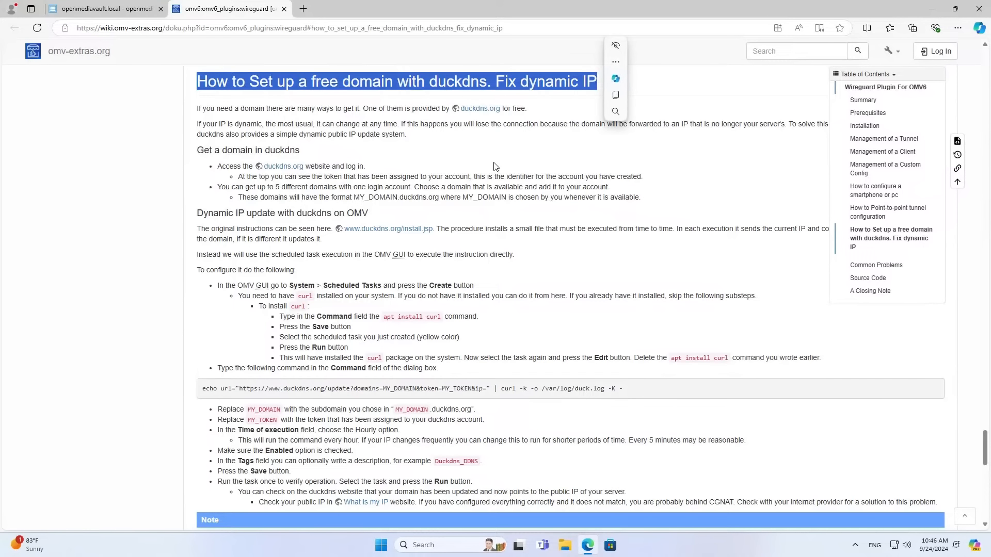
left_click(484, 144)
middle_click(482, 110)
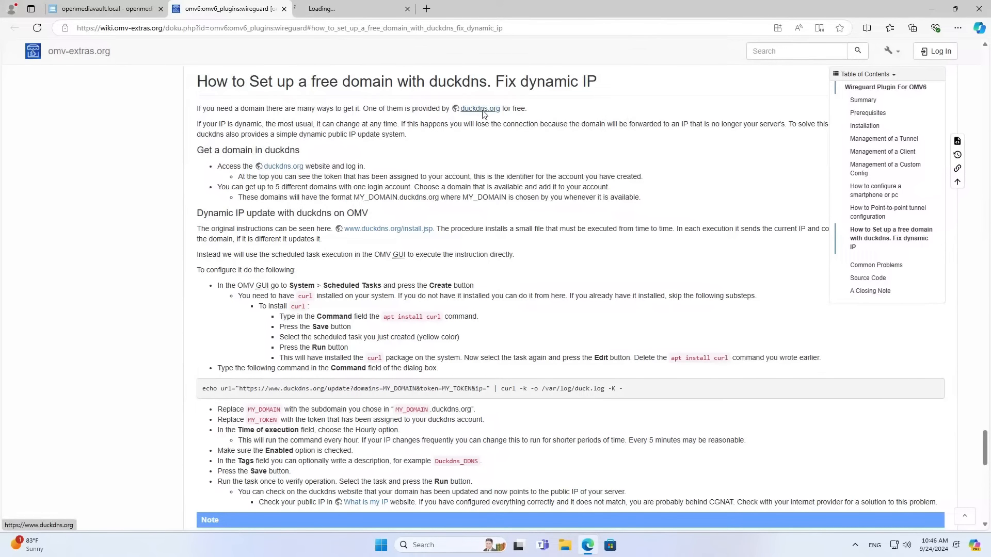
left_click(354, 8)
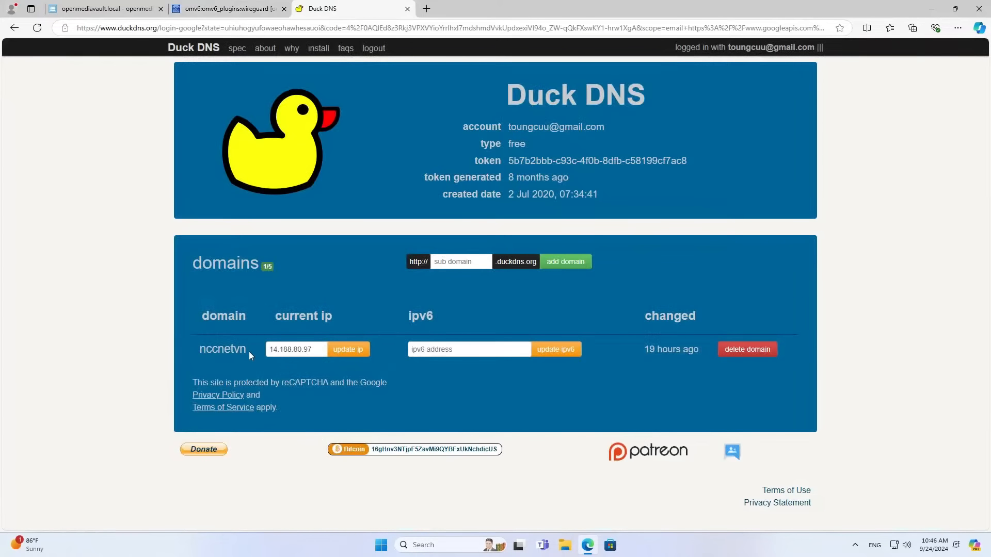
double_click(227, 349)
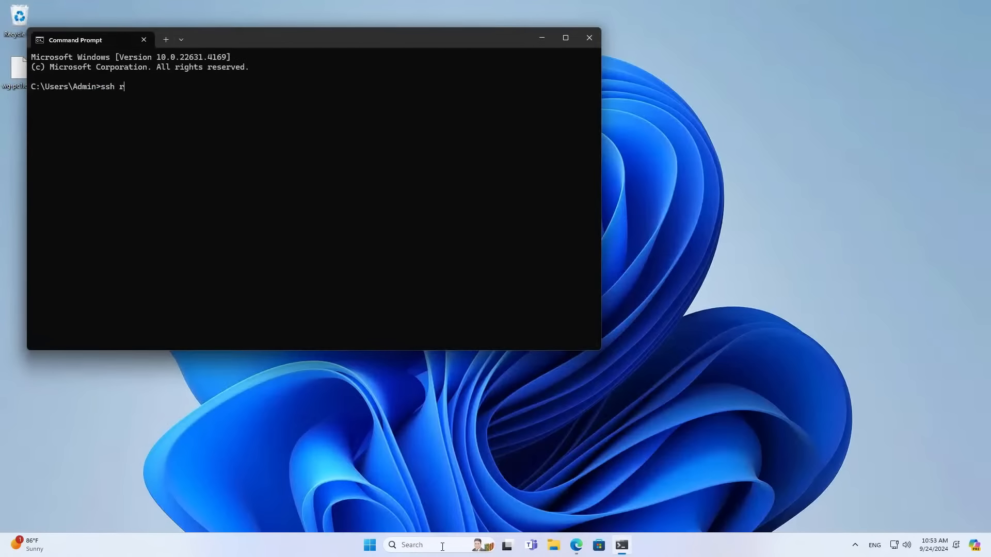
type("oot@192.168.1.13")
key("Return")
type("yes")
key("Return")
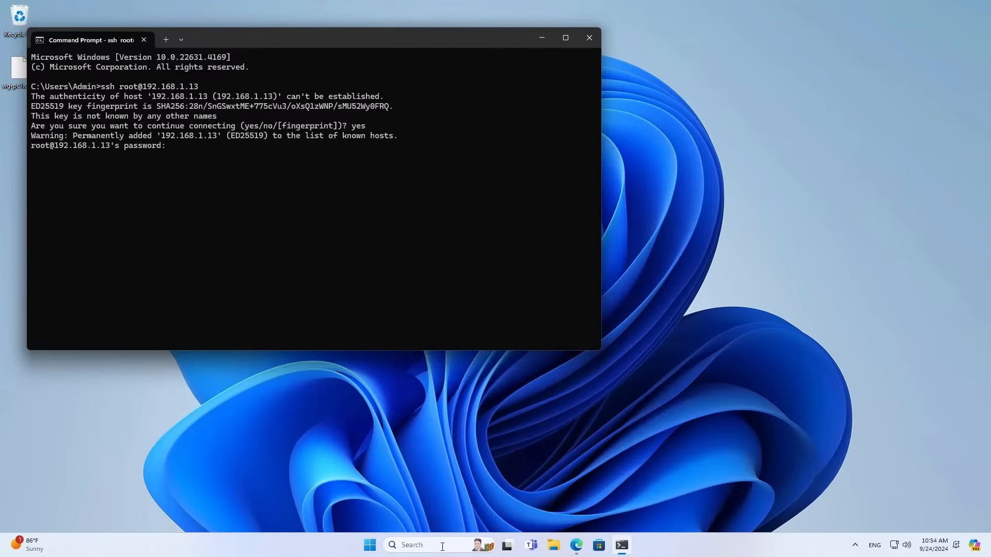
key("Return")
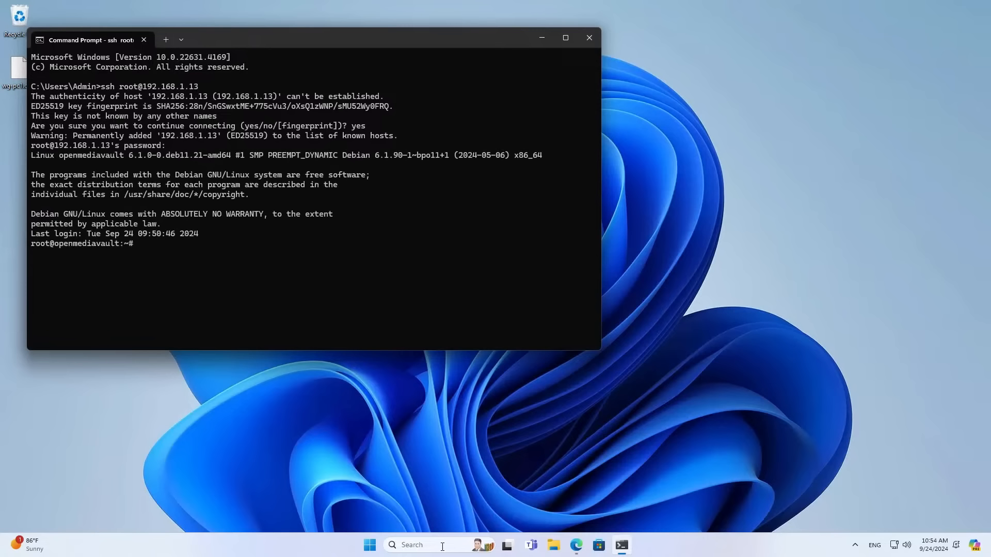
Run apt update and apt upgrade on the NAS, then clear the terminal.
type("apt update")
key("Return")
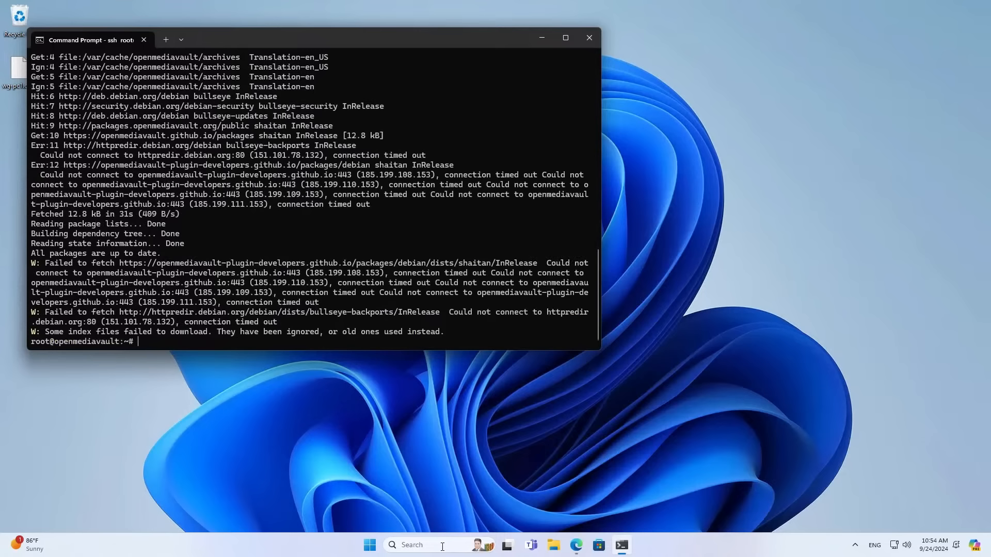
key("Up")
key("BackSpace")
key("BackSpace")
key("BackSpace")
type("grade")
key("Return")
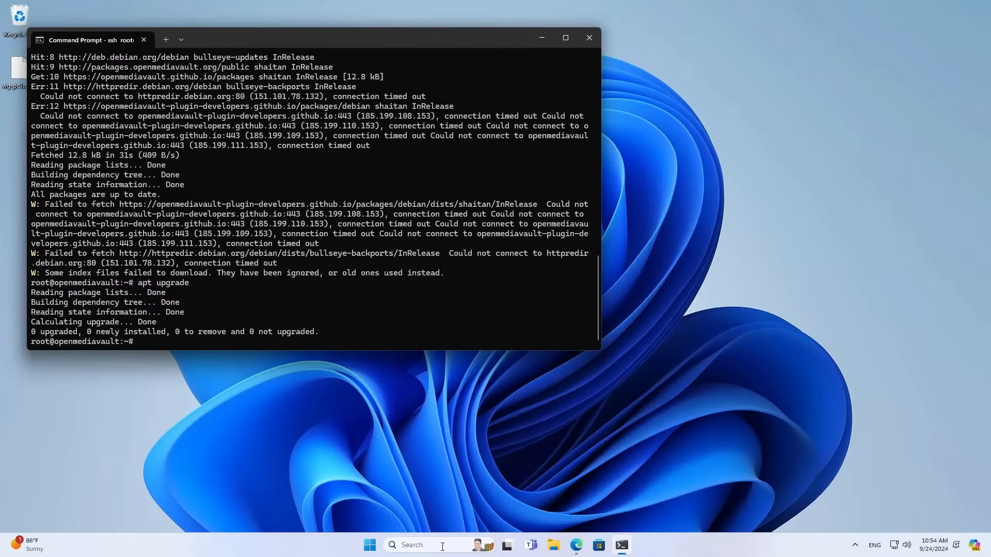
type("clear")
key("Return")
key("Return")
key("Return")
key("Return")
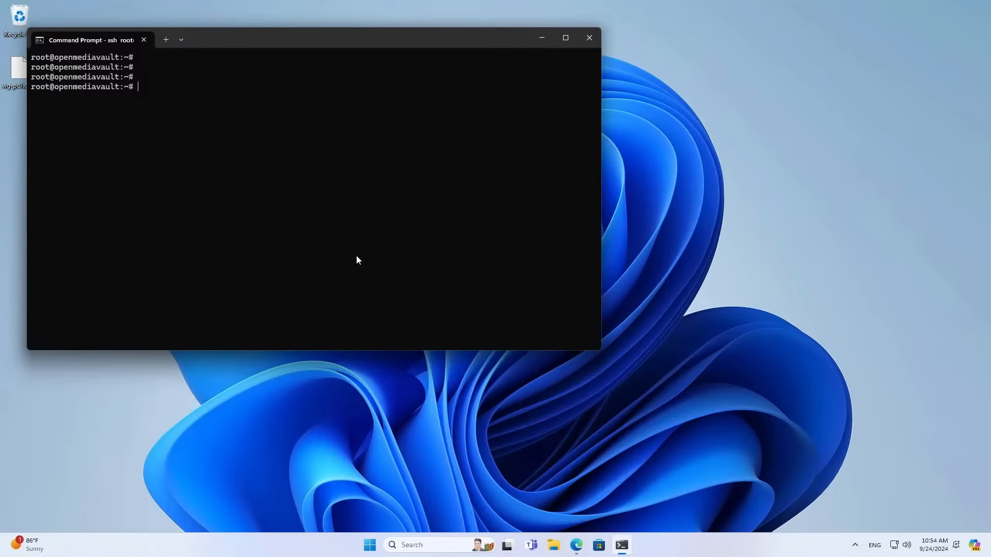
Install curl with apt install curl, confirm it, and close the terminal.
type("apt install curl")
key("Return")
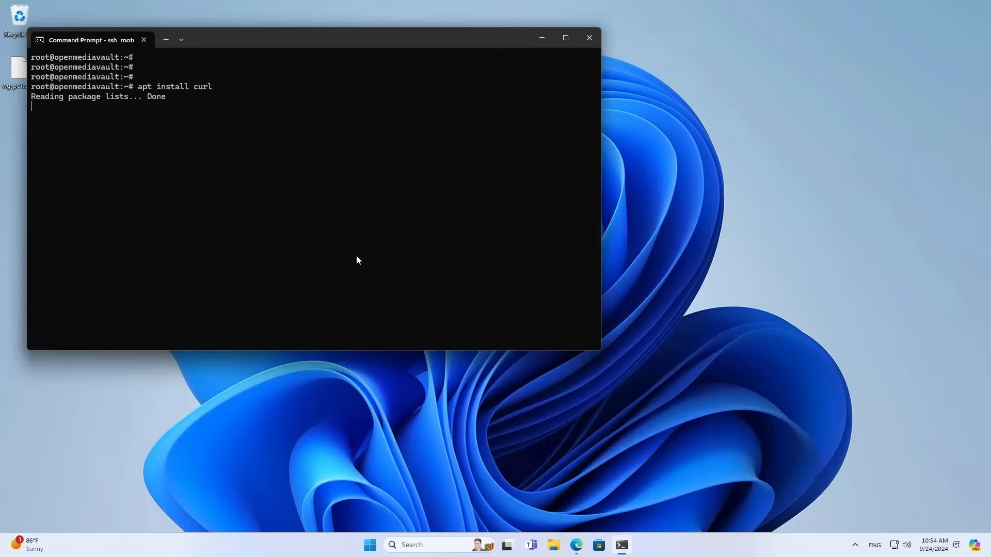
type("y")
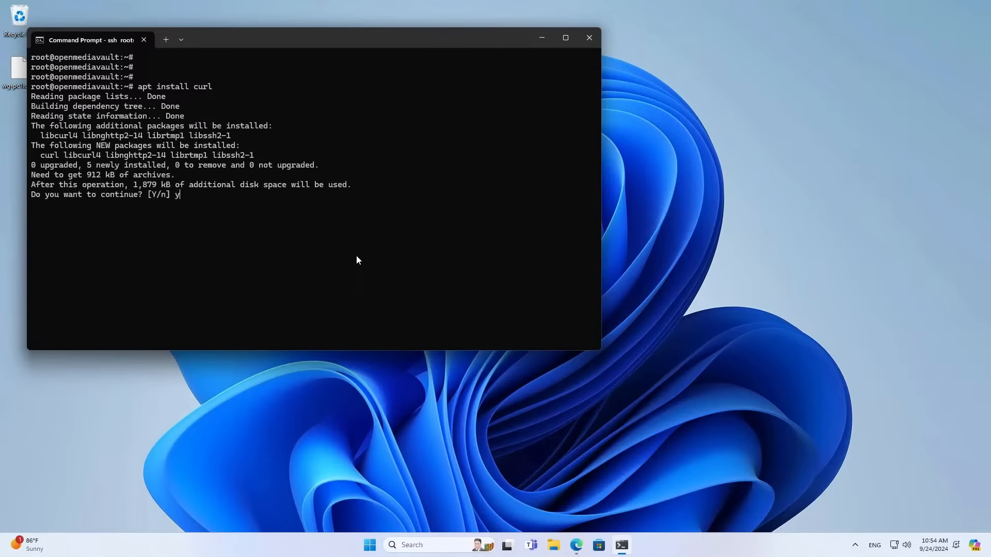
key("Return")
scroll(356, 260, "up", 5)
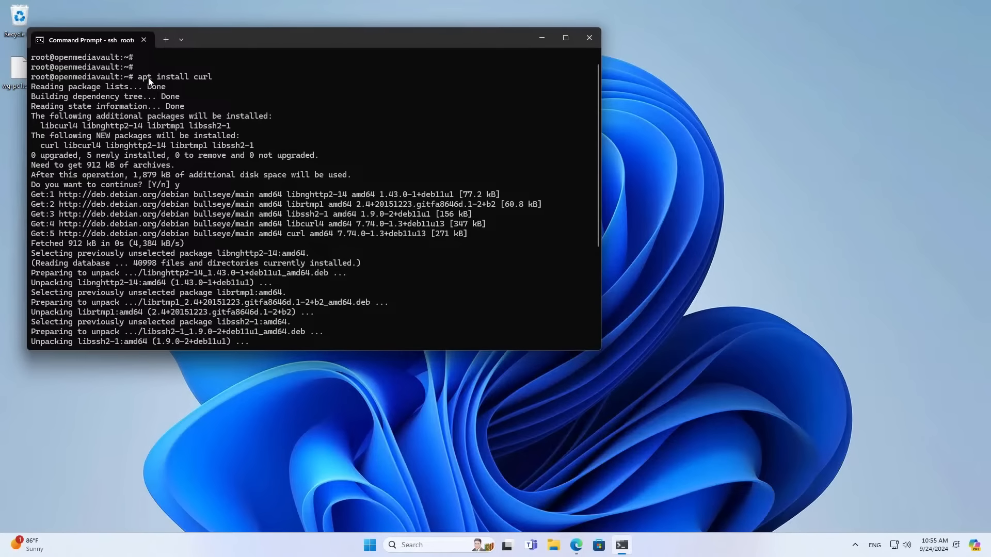
left_click_drag(138, 77, 215, 77)
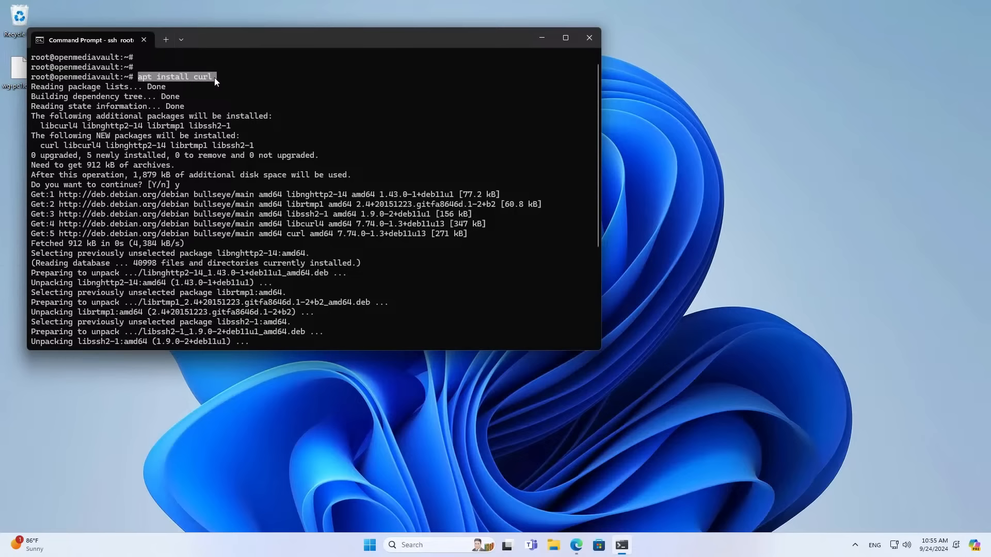
left_click(598, 39)
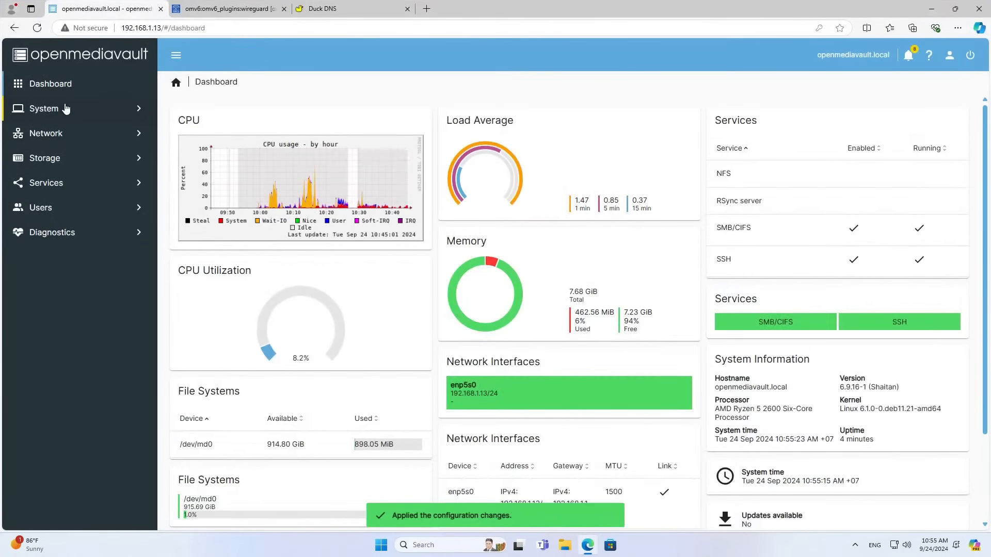
Start a new scheduled task under System > Scheduled Tasks in openmediavault.
left_click(64, 107)
left_click(84, 265)
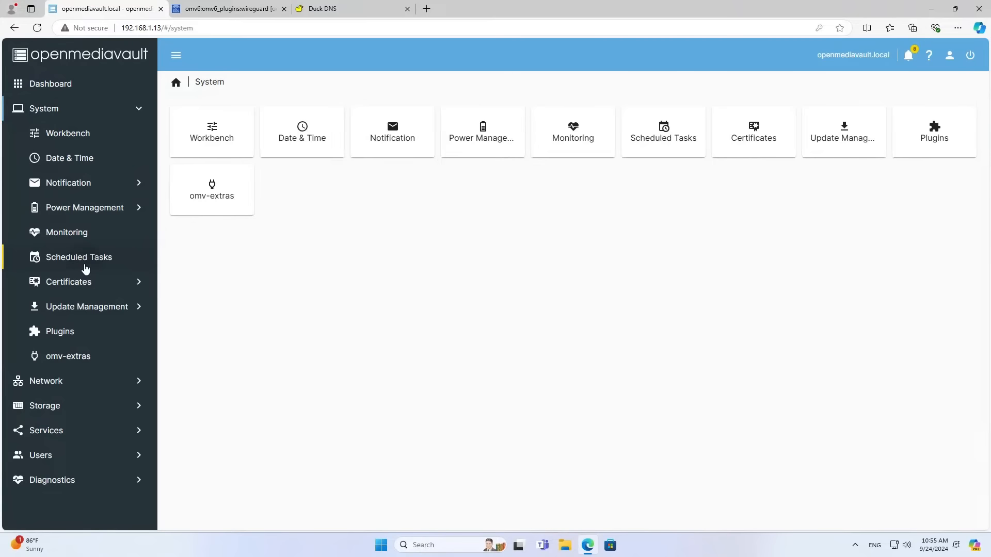
left_click(188, 123)
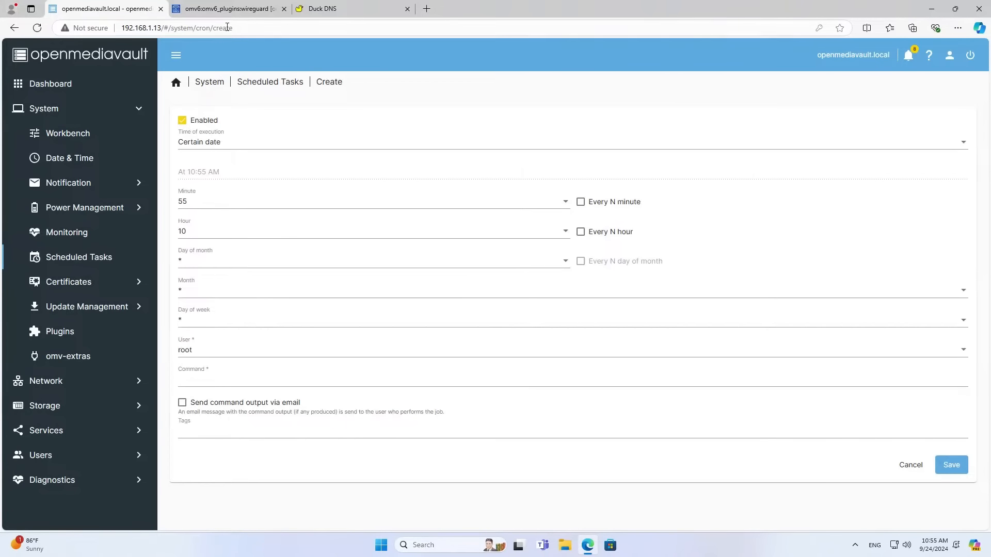
Copy the Duck DNS echo/curl update command from the omv-extras wiki into Notepad.
left_click(249, 6)
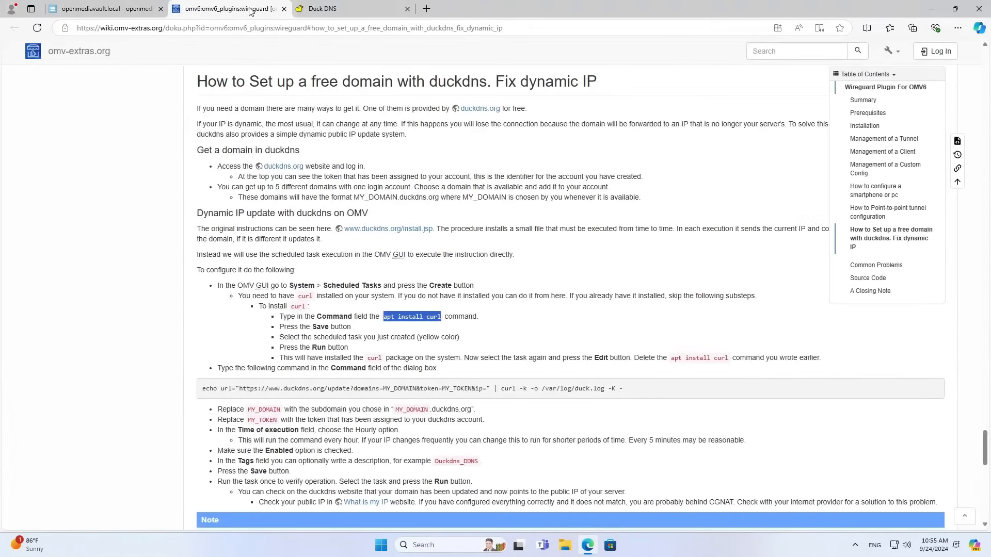
left_click_drag(202, 391, 626, 389)
key("ctrl+c")
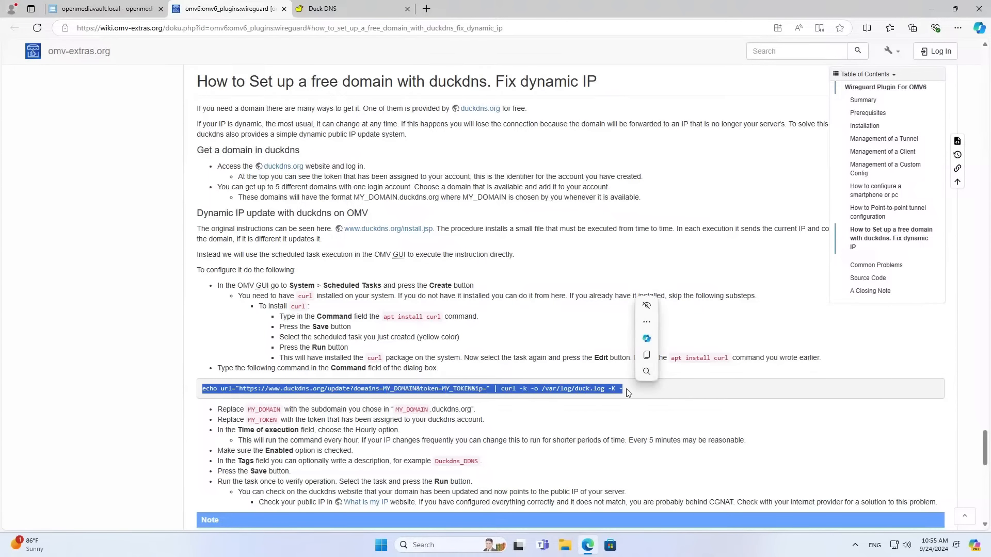
left_click(647, 355)
left_click(450, 545)
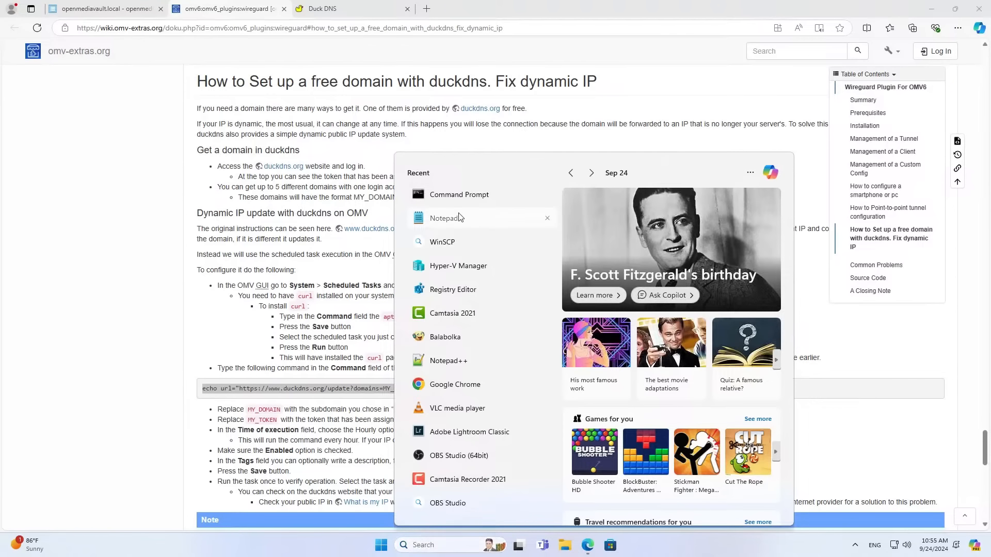
left_click(442, 218)
Paste the update command twice and replace MY_DOMAIN with nccnetvn.duckdns.org on the second copy.
key("ctrl+v")
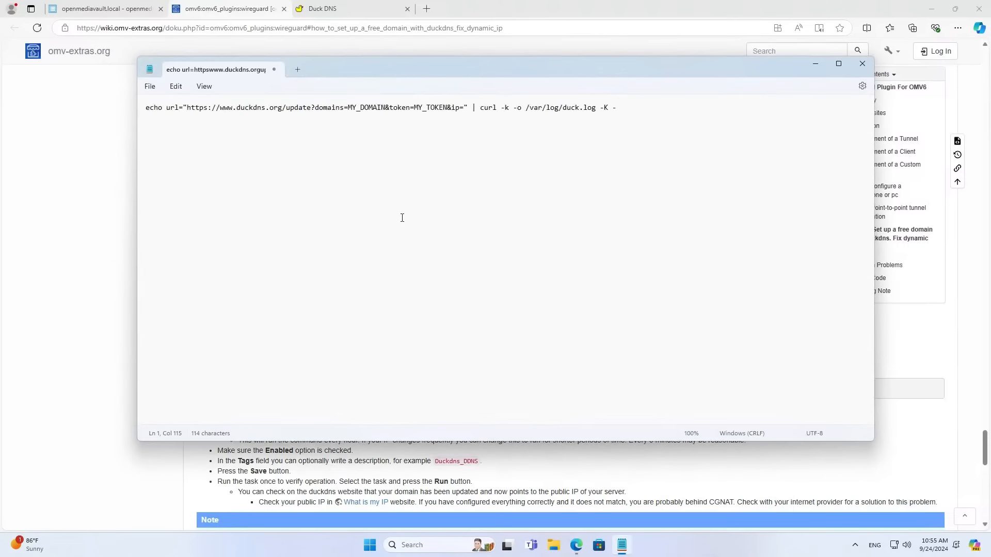
key("Return")
key("ctrl+v")
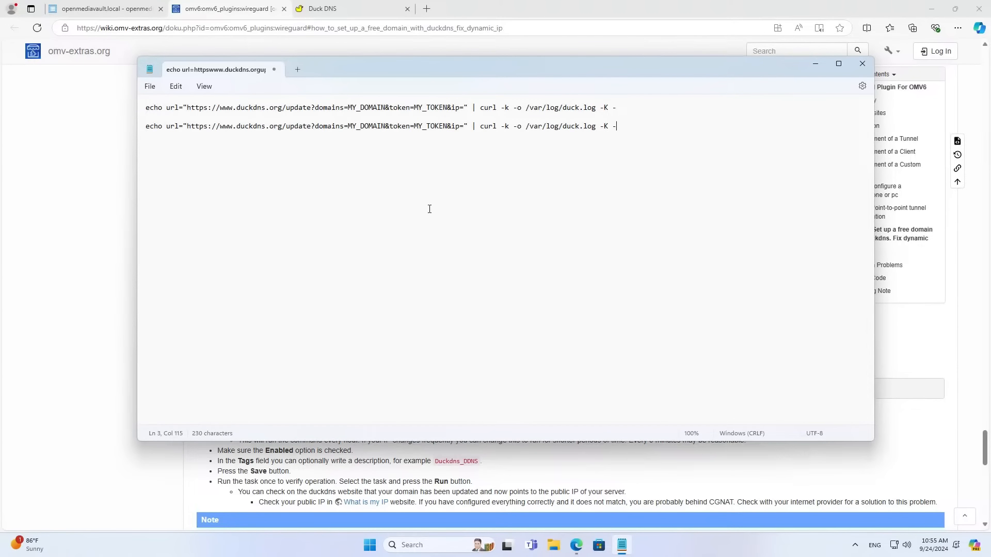
left_click_drag(386, 126, 350, 130)
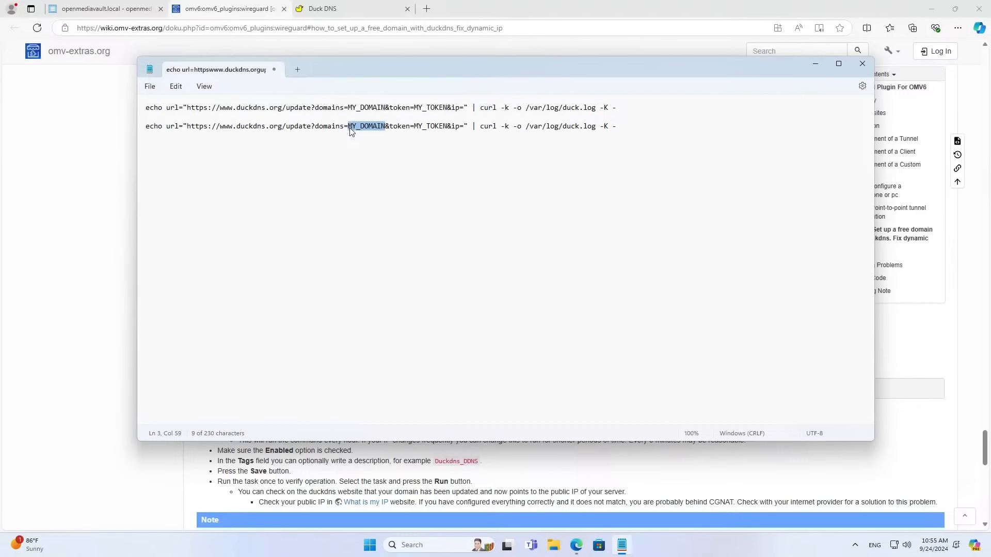
left_click(349, 14)
double_click(222, 350)
key("ctrl+c")
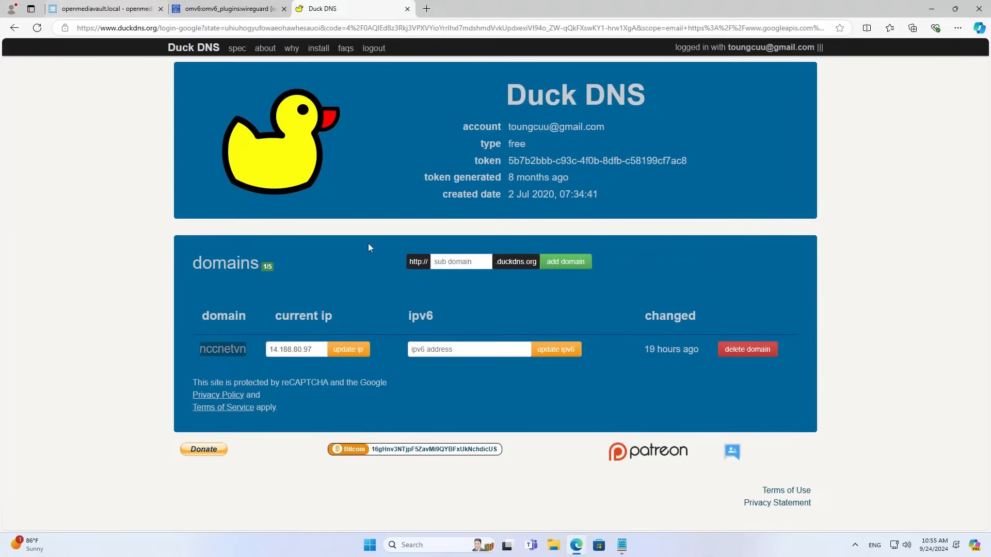
left_click(622, 546)
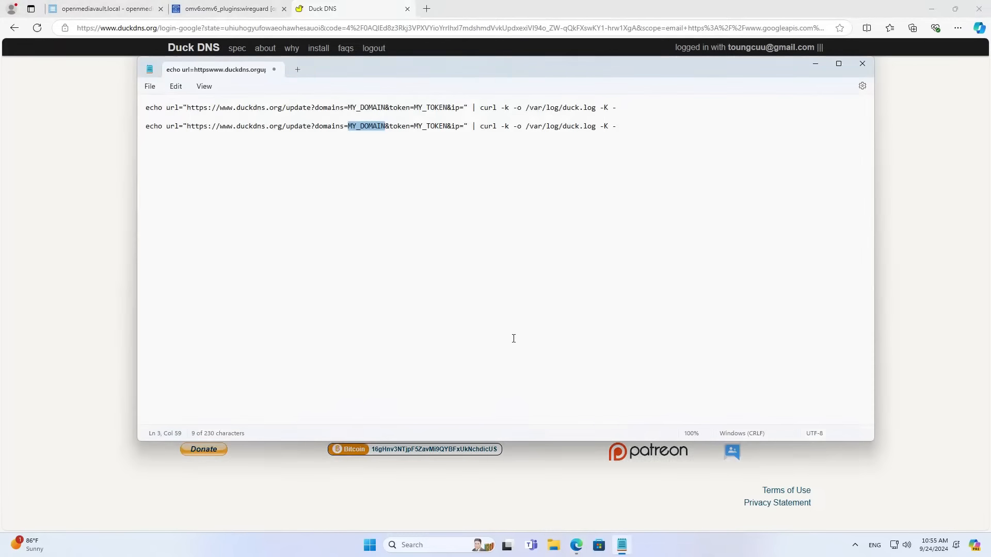
left_click(359, 129)
left_click_drag(386, 125, 348, 127)
key("ctrl+v")
type(".du")
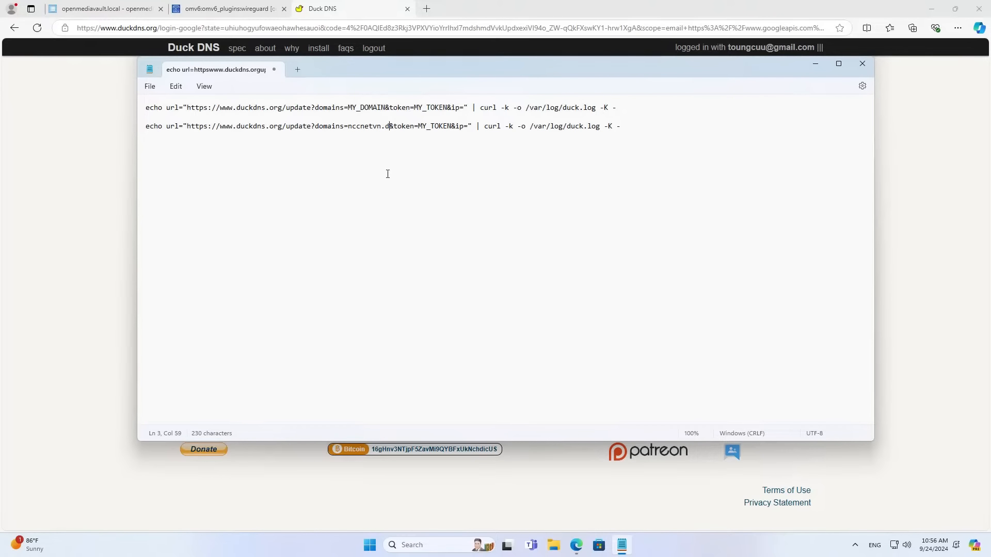
type("ckdns.or")
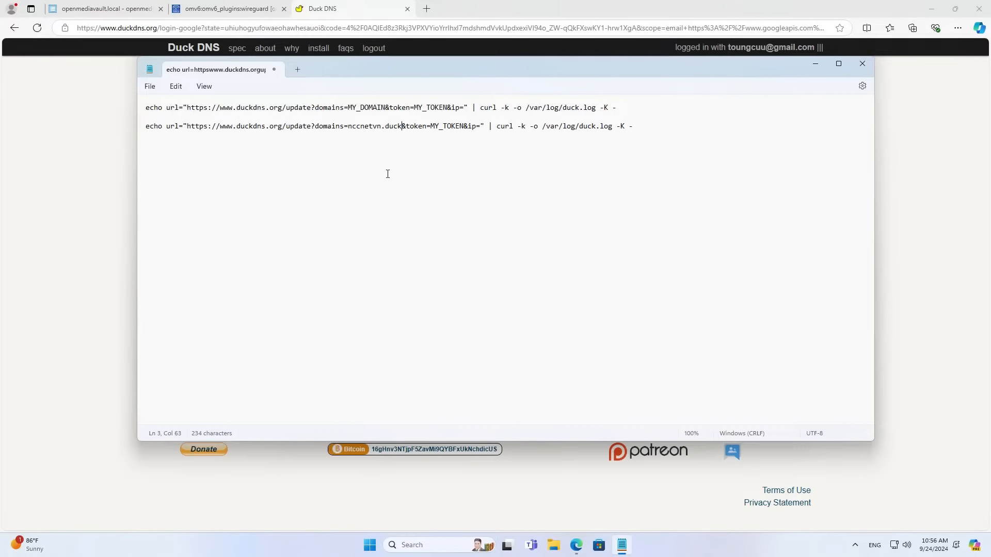
type("g")
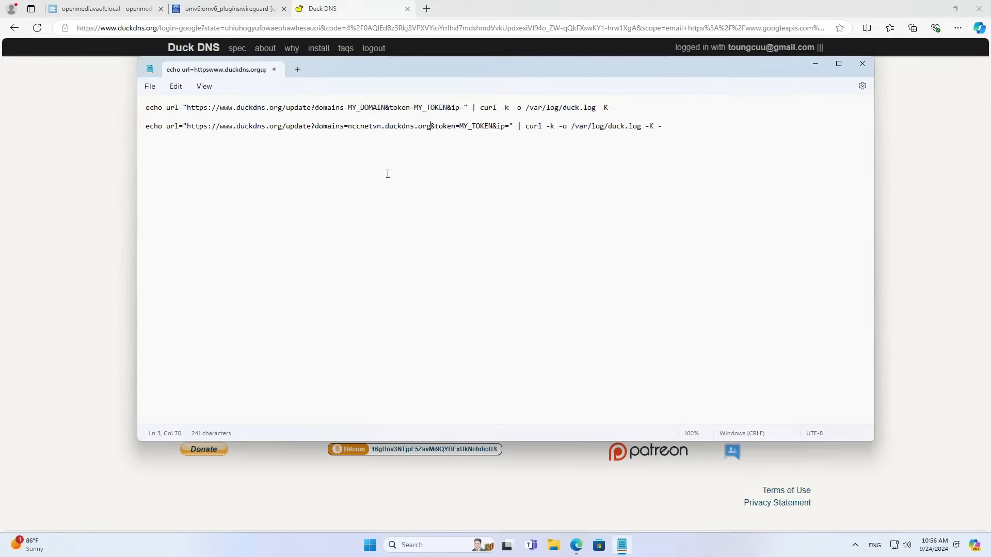
Replace MY_TOKEN with the Duck DNS account token, then copy the completed command line.
left_click_drag(460, 128, 493, 129)
left_click(354, 16)
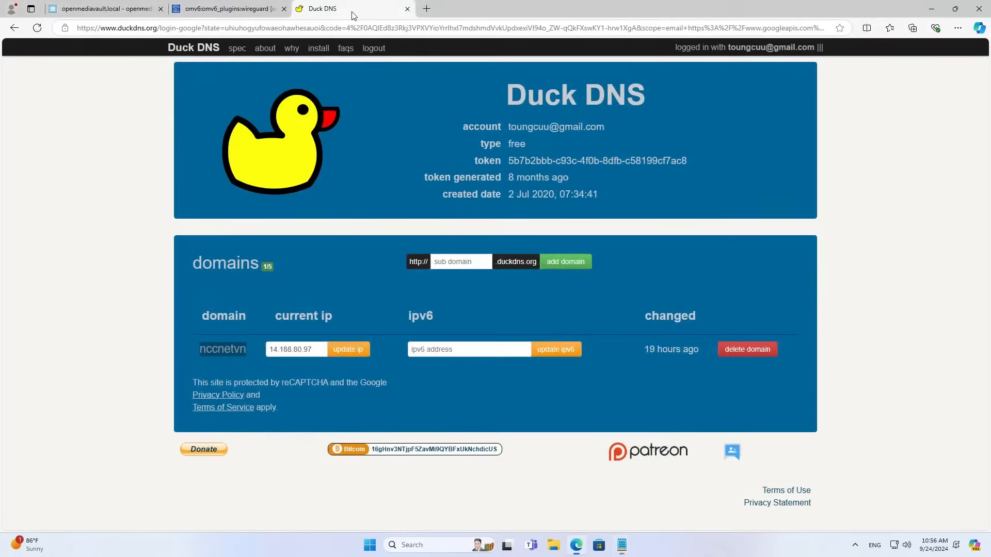
left_click_drag(509, 160, 688, 166)
key("super+c")
left_click(706, 132)
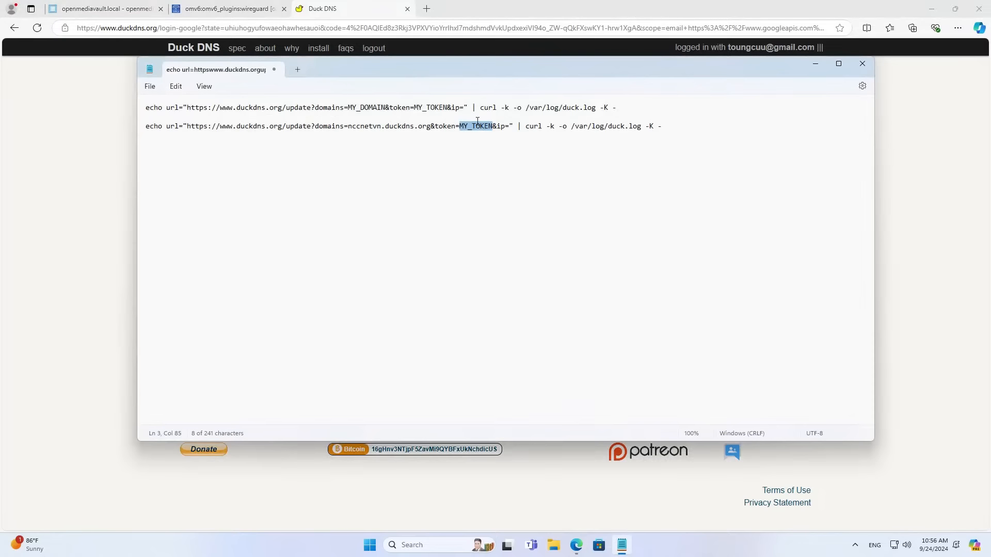
right_click(477, 127)
left_click(508, 198)
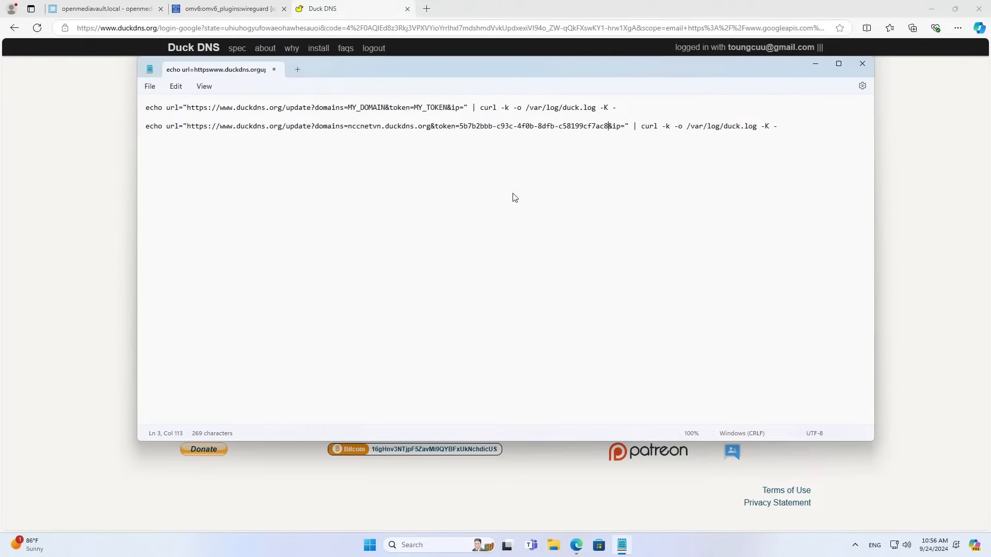
left_click_drag(776, 129, 146, 127)
right_click(176, 132)
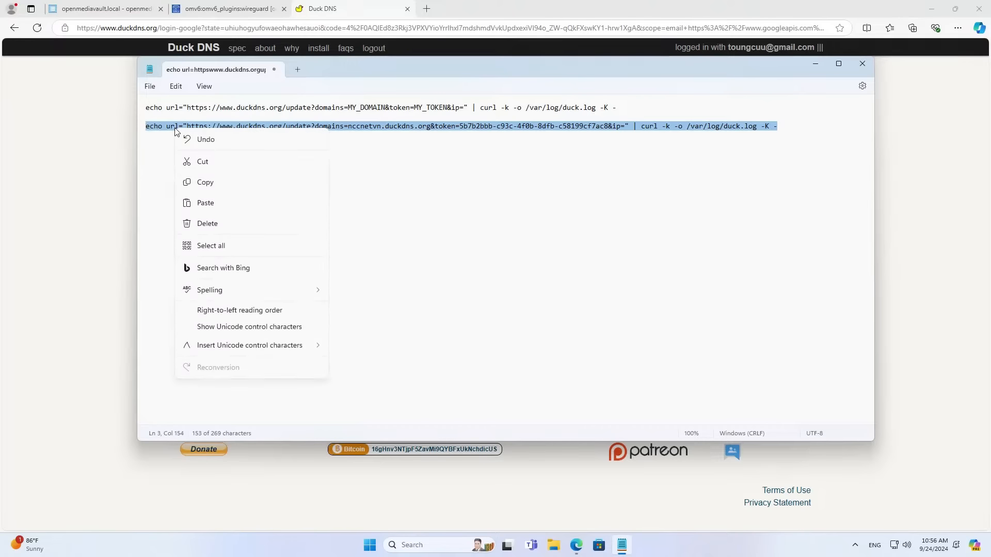
left_click(206, 184)
Save the scheduled task with the pasted Duck DNS command as its Command, running Hourly.
left_click(143, 5)
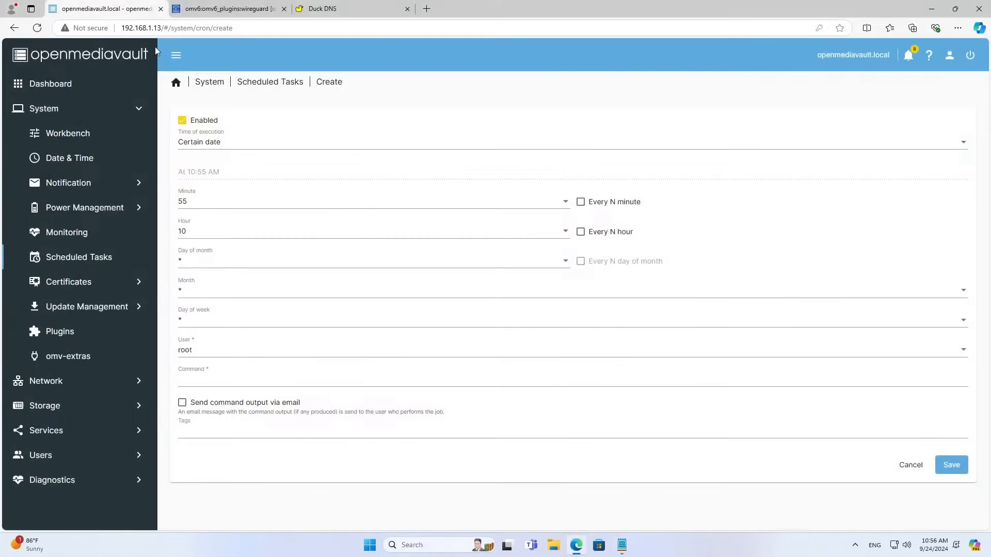
left_click(203, 380)
right_click(203, 380)
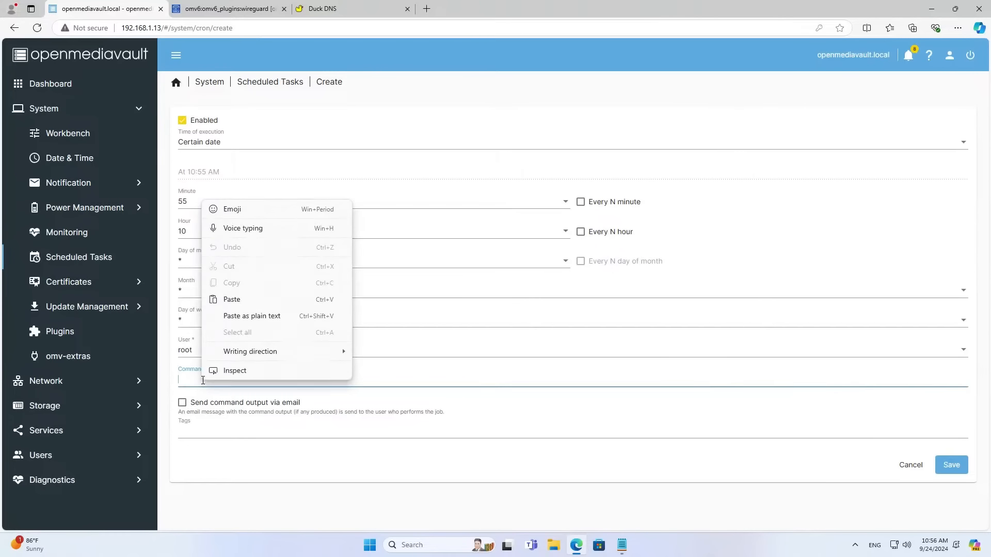
left_click(238, 302)
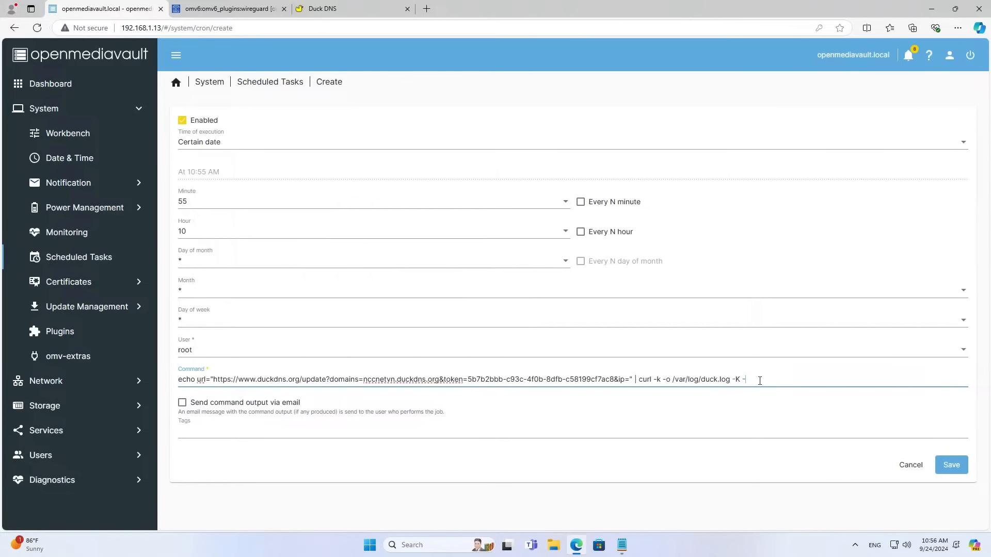
left_click_drag(757, 380, 164, 369)
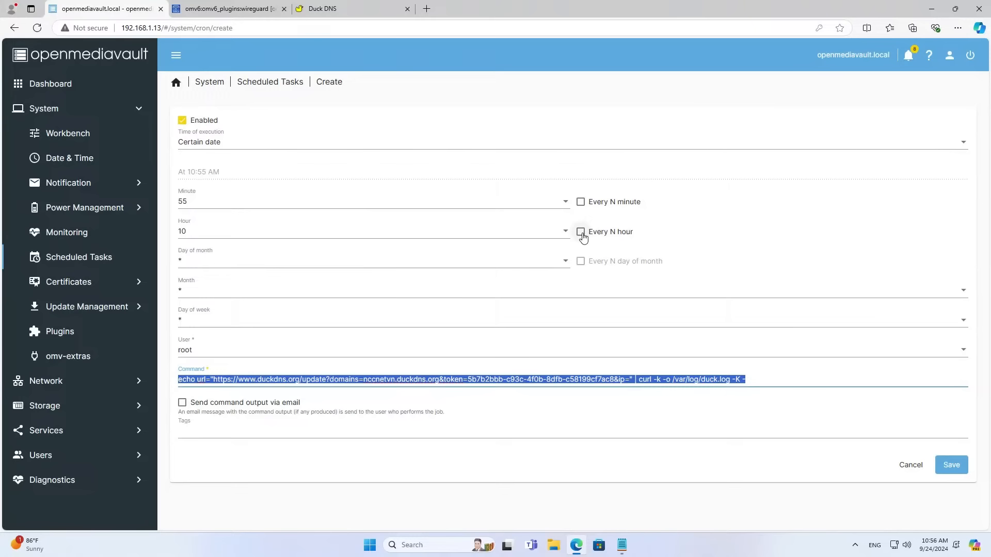
left_click(421, 146)
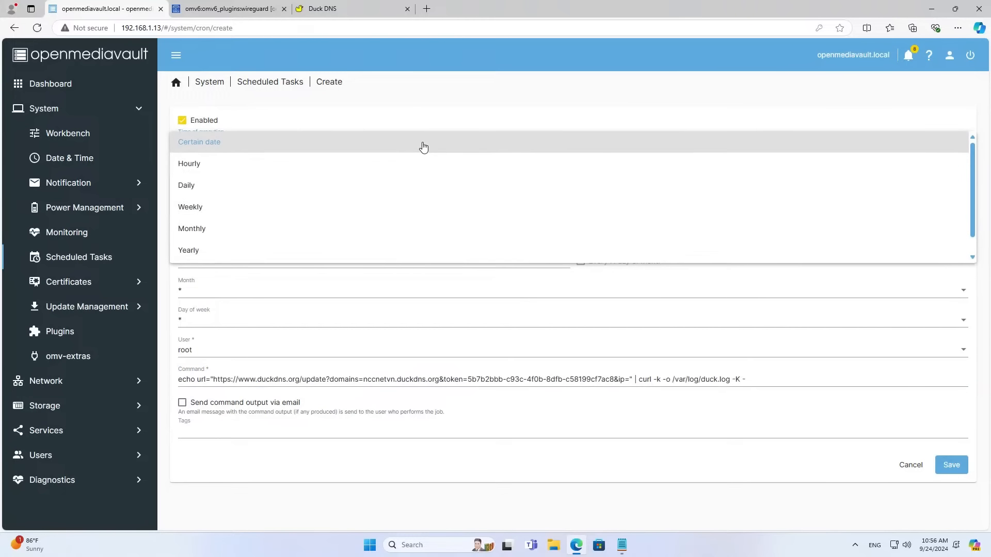
left_click(398, 164)
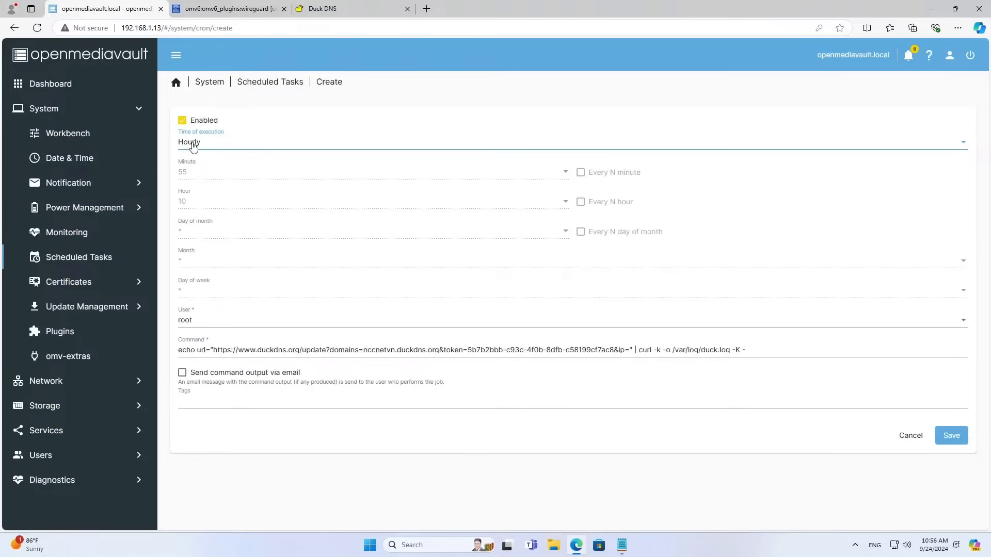
left_click(951, 436)
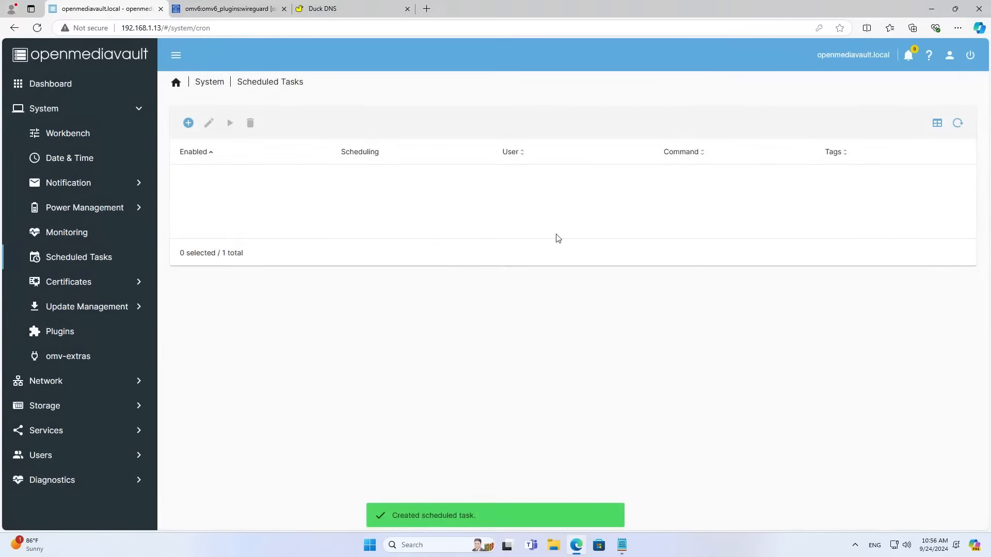
Apply the pending configuration changes and run the DuckDNS update task once.
left_click(497, 220)
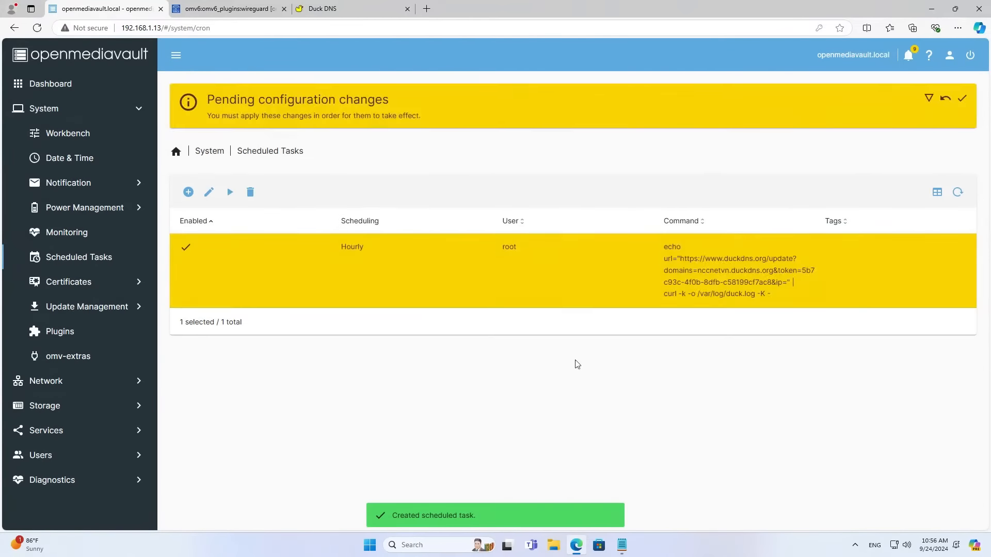
left_click(967, 103)
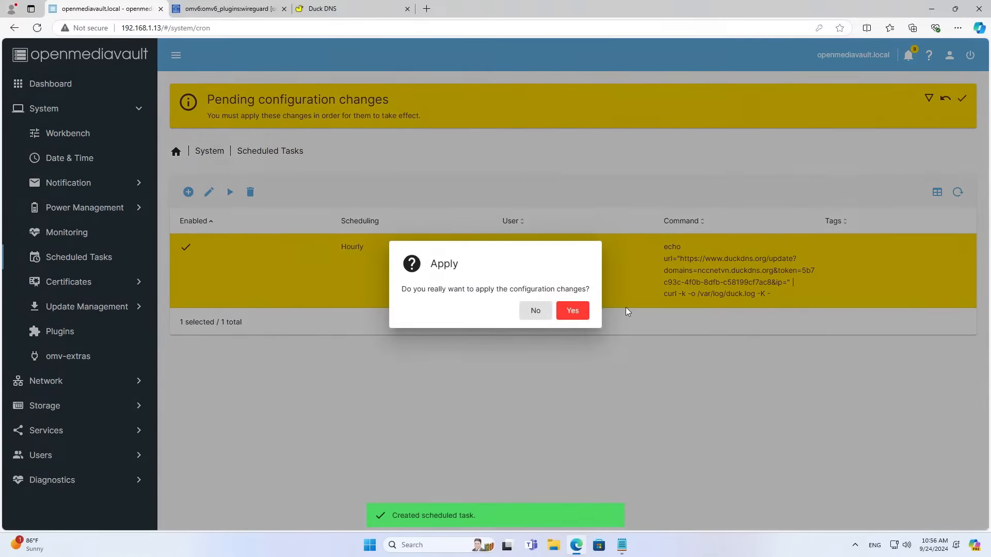
left_click(572, 310)
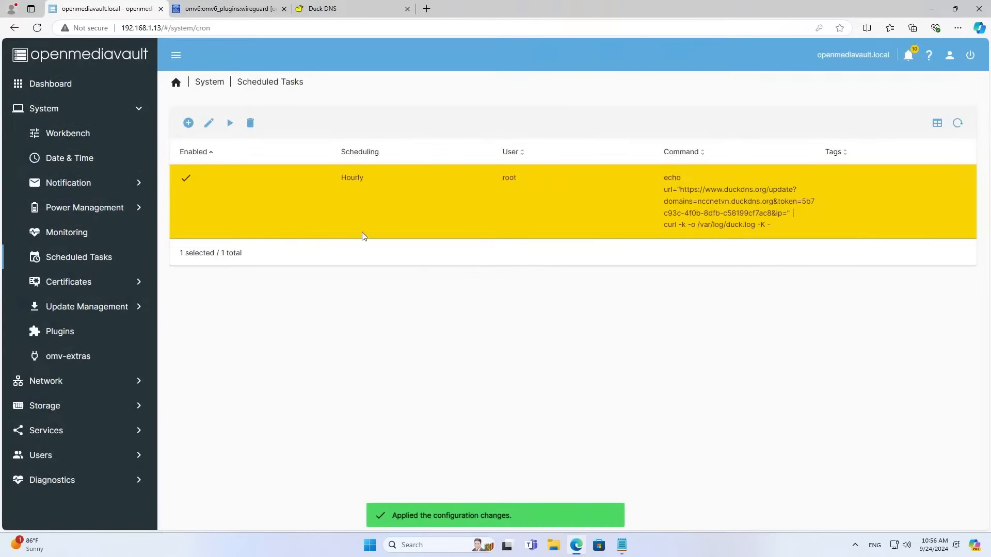
left_click(230, 123)
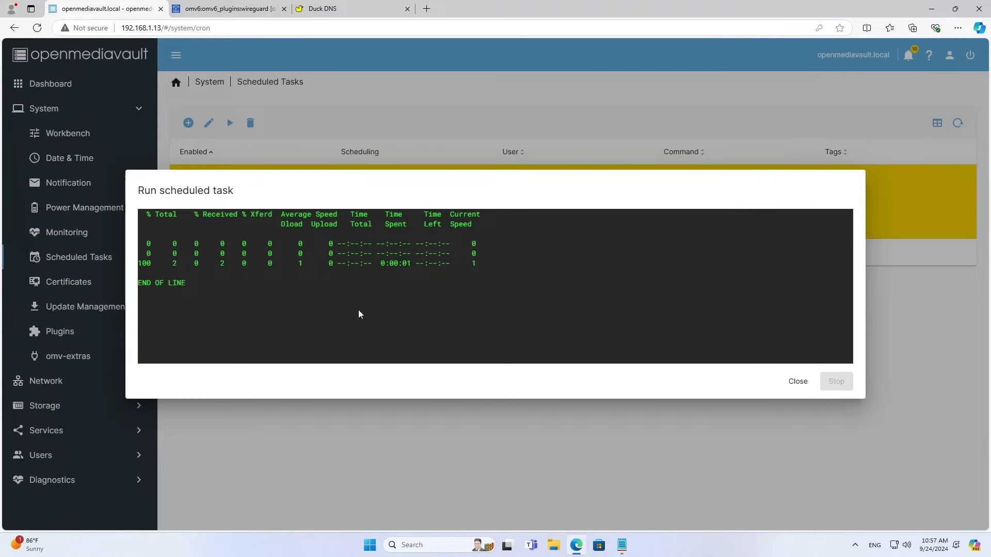
Close the task output and check the current public IP on ping.eu.
left_click(797, 382)
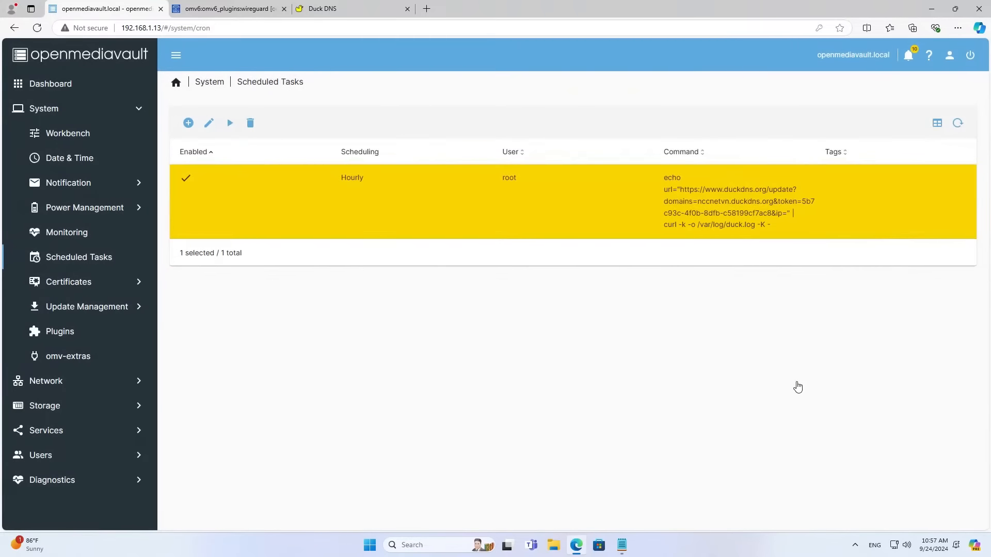
left_click(359, 14)
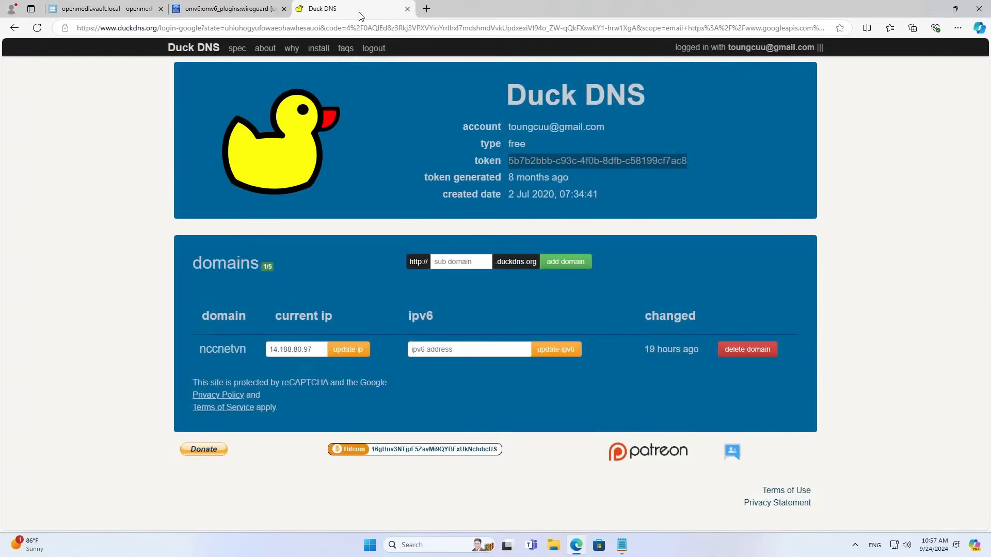
left_click(423, 10)
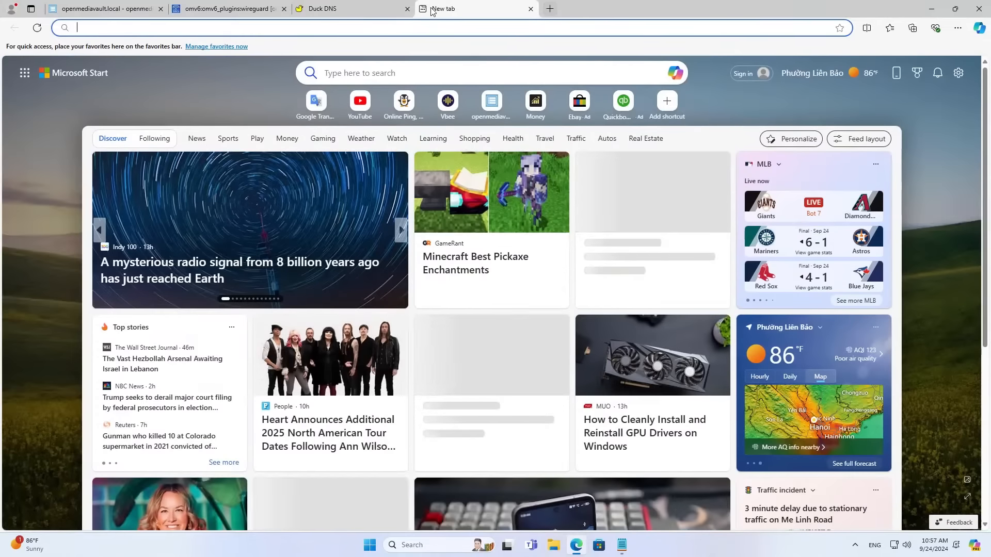
type("pi")
key("Return")
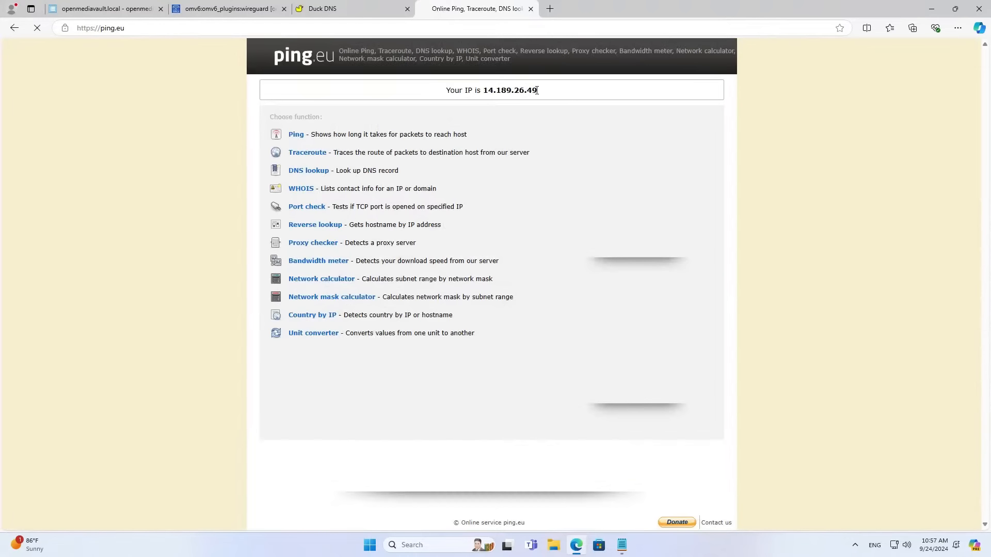
left_click_drag(537, 91, 484, 92)
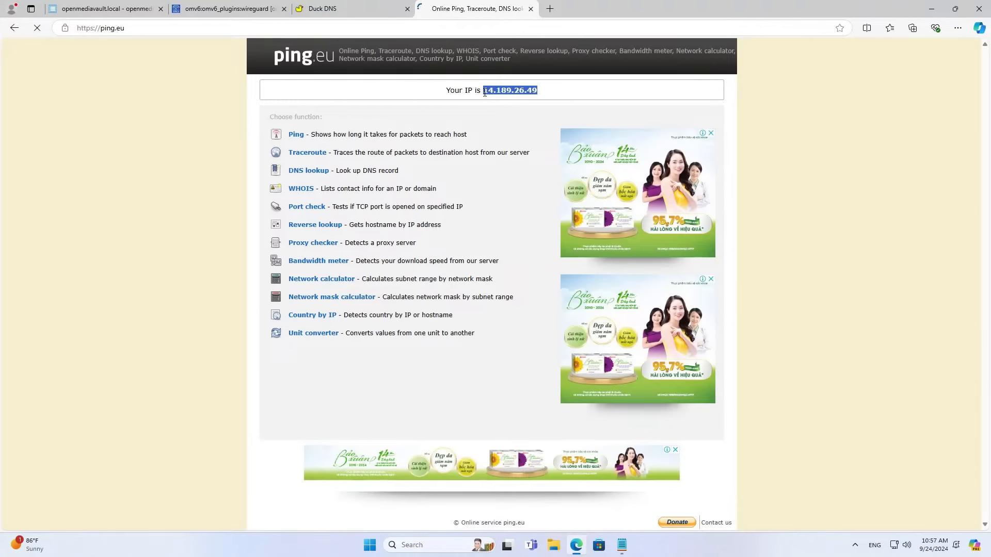
Confirm on Duck DNS that nccnetvn shows 14.189.26.49, then close extra tabs for openmediavault.
left_click(332, 7)
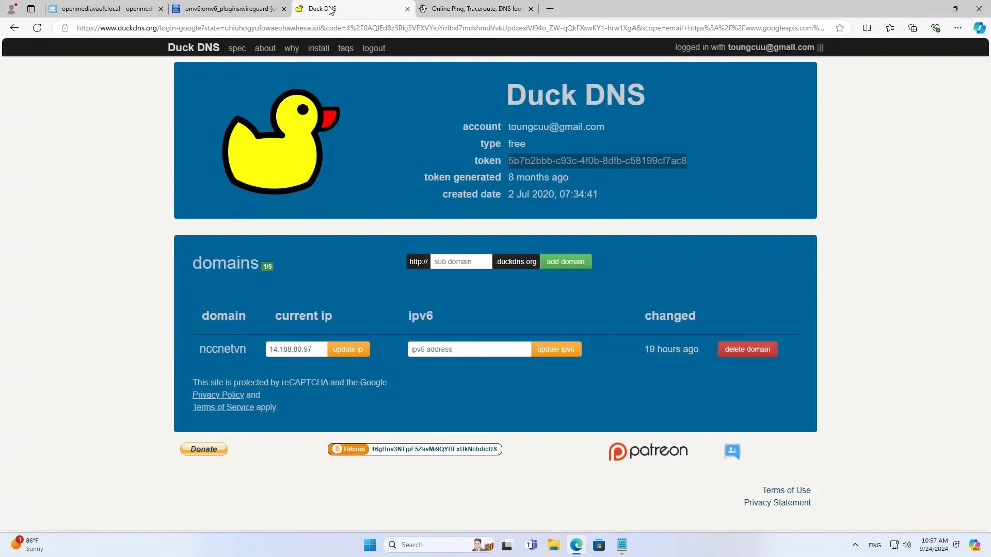
left_click(38, 29)
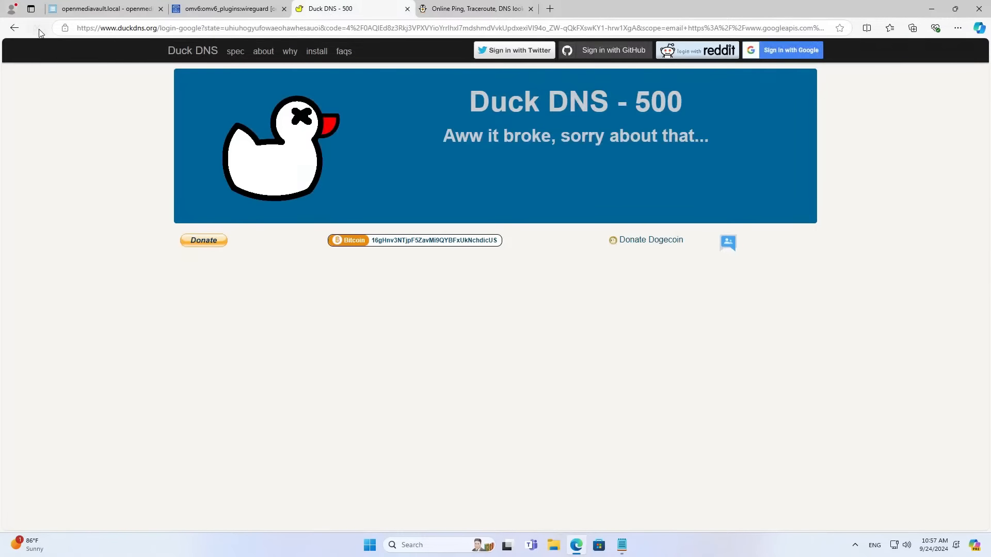
left_click(776, 55)
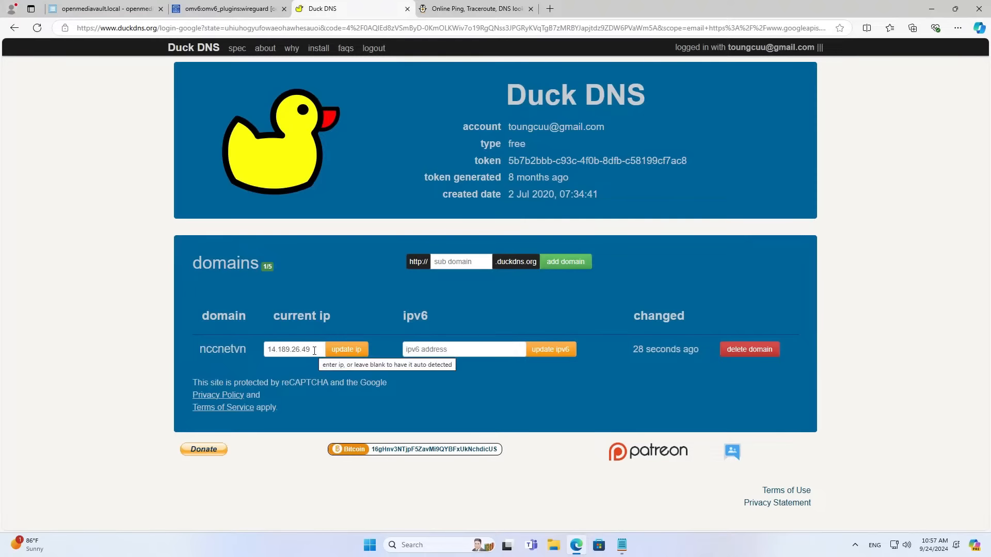
left_click_drag(313, 351, 254, 354)
left_click(486, 12)
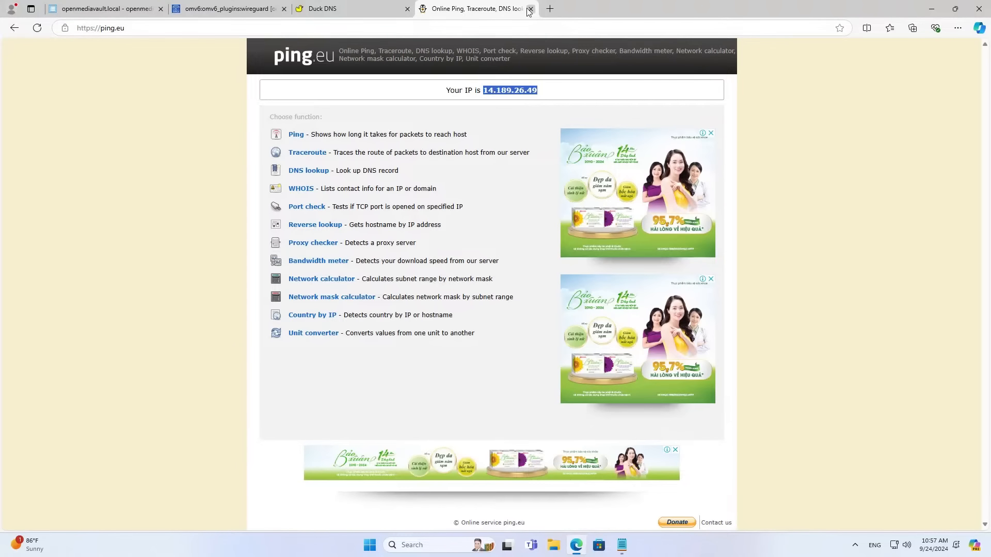
left_click(400, 16)
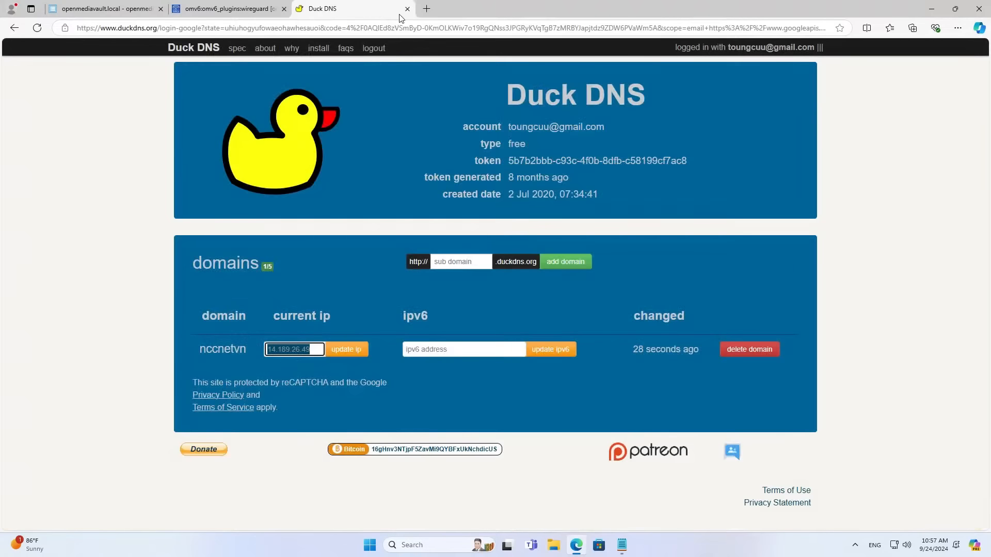
left_click(243, 16)
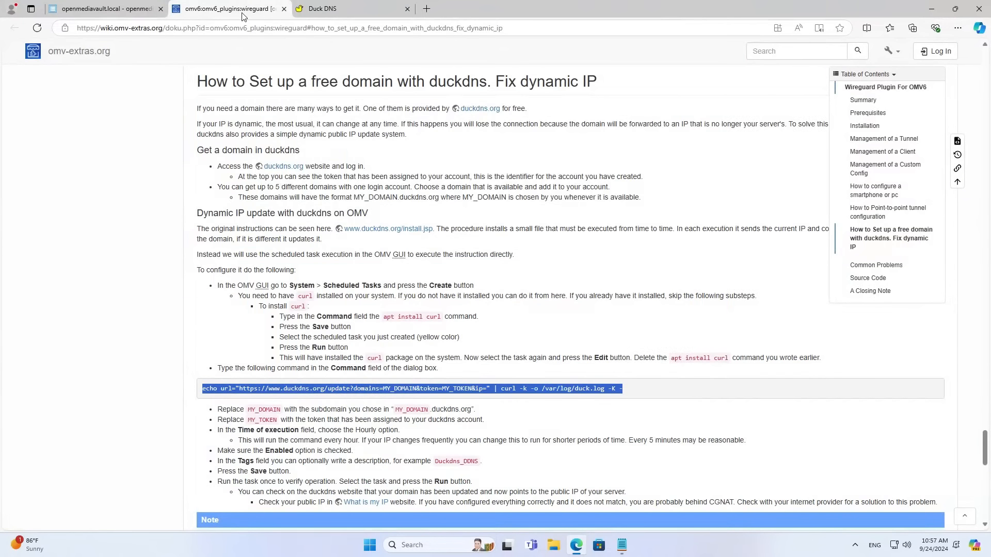
left_click(284, 8)
left_click(136, 12)
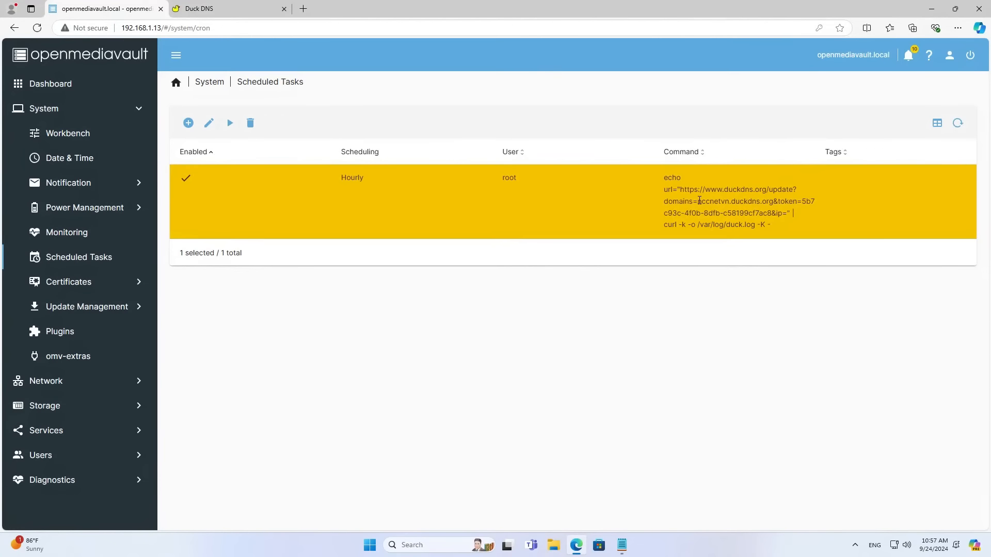
Replace the wg-Server tunnel's endpoint IP with nccnetvn.duckdns.org.
left_click_drag(698, 201, 775, 201)
key("super+c")
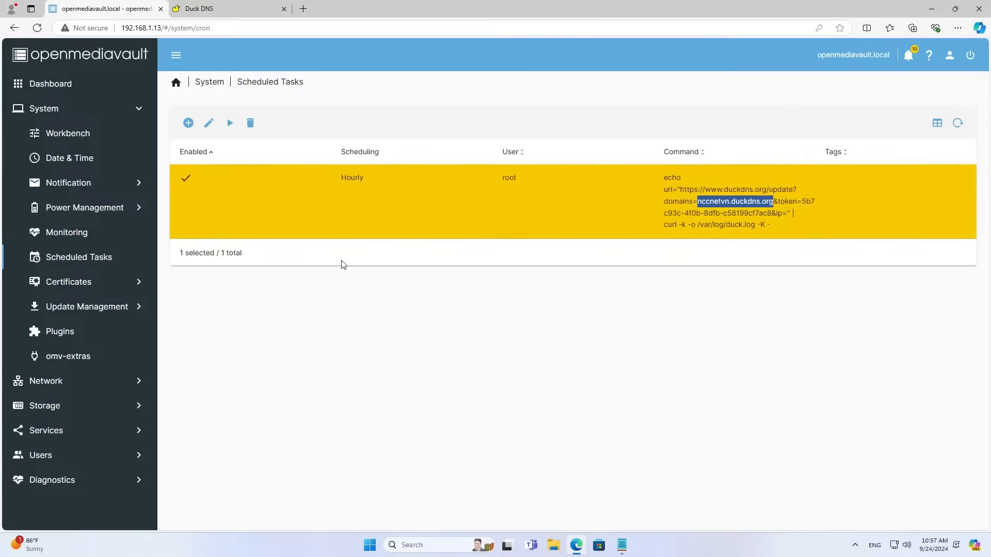
left_click(78, 431)
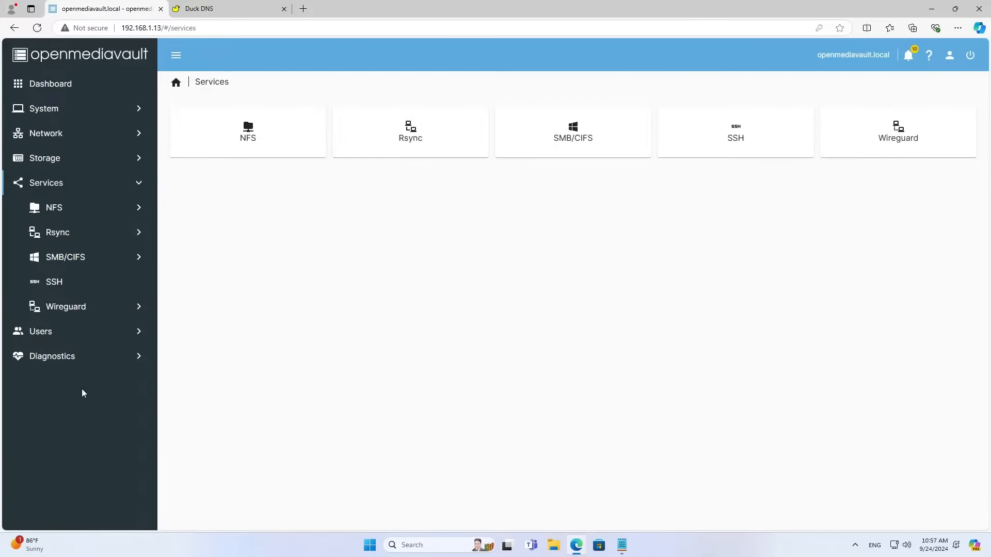
left_click(84, 308)
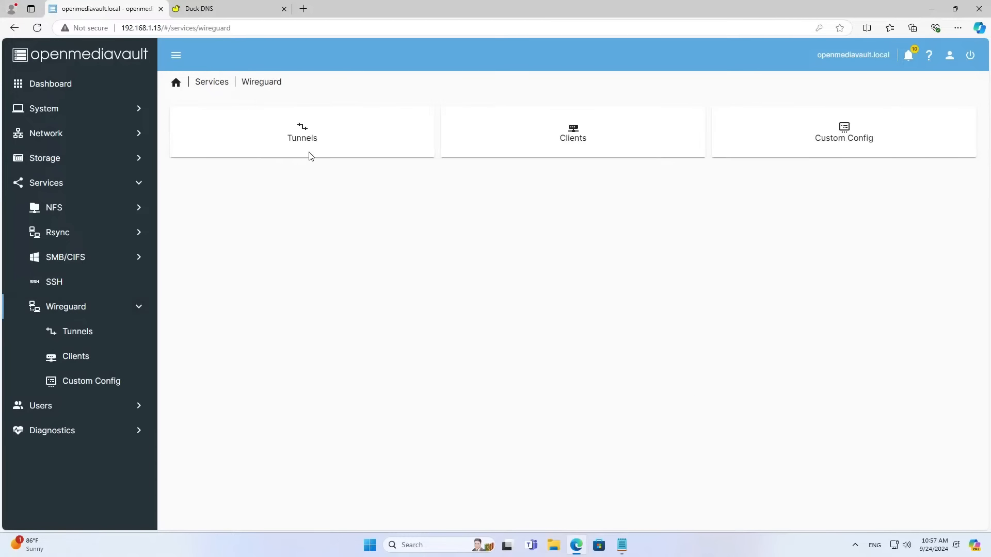
left_click(310, 136)
left_click(290, 177)
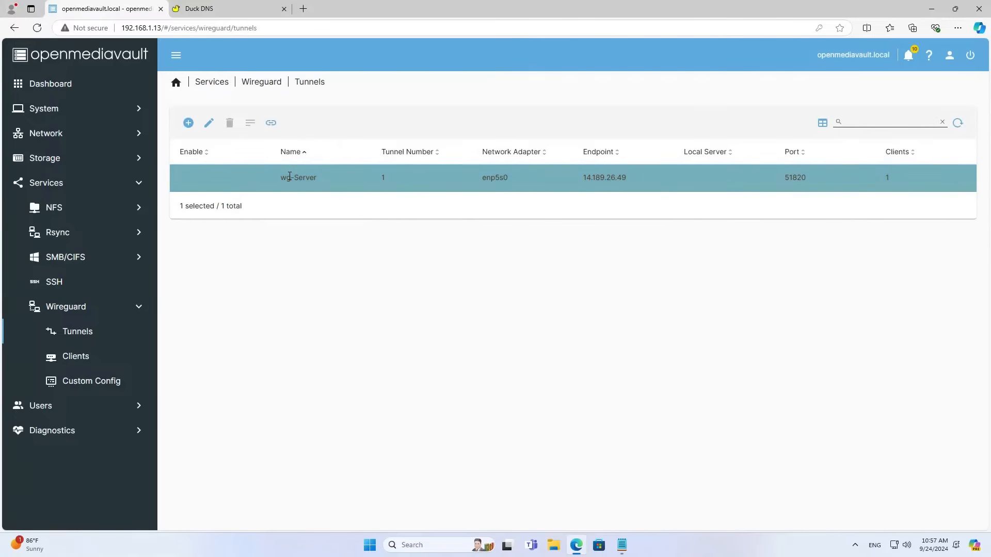
left_click(209, 123)
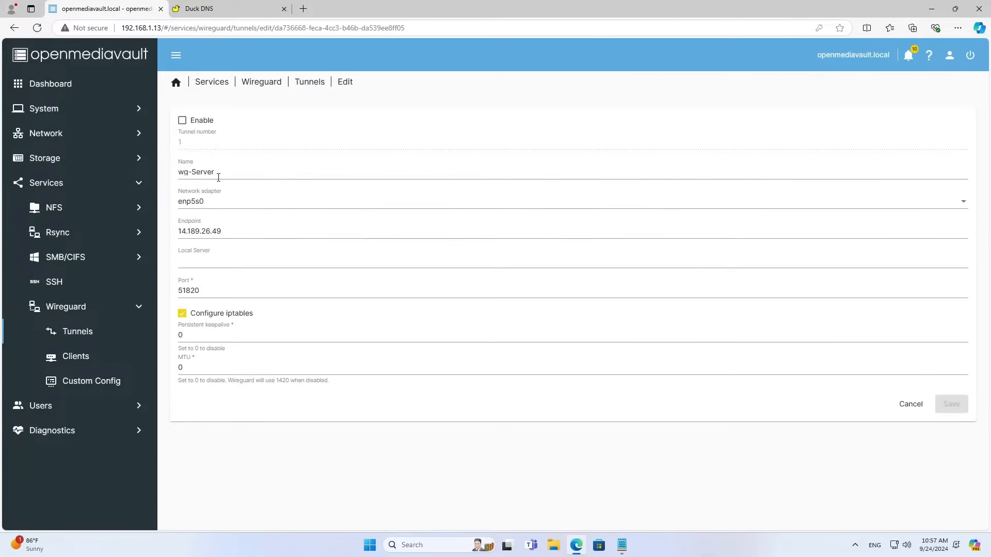
left_click_drag(227, 232, 176, 234)
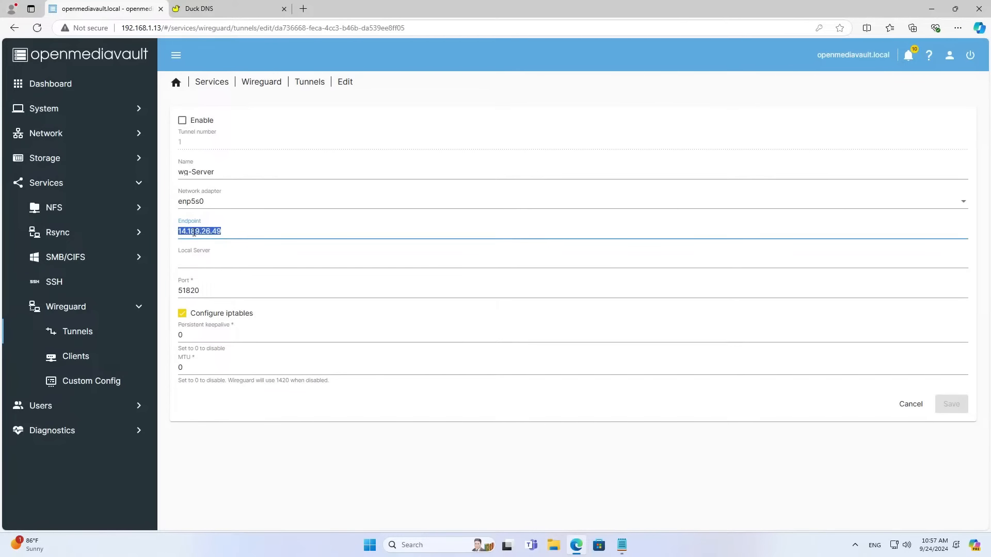
right_click(194, 233)
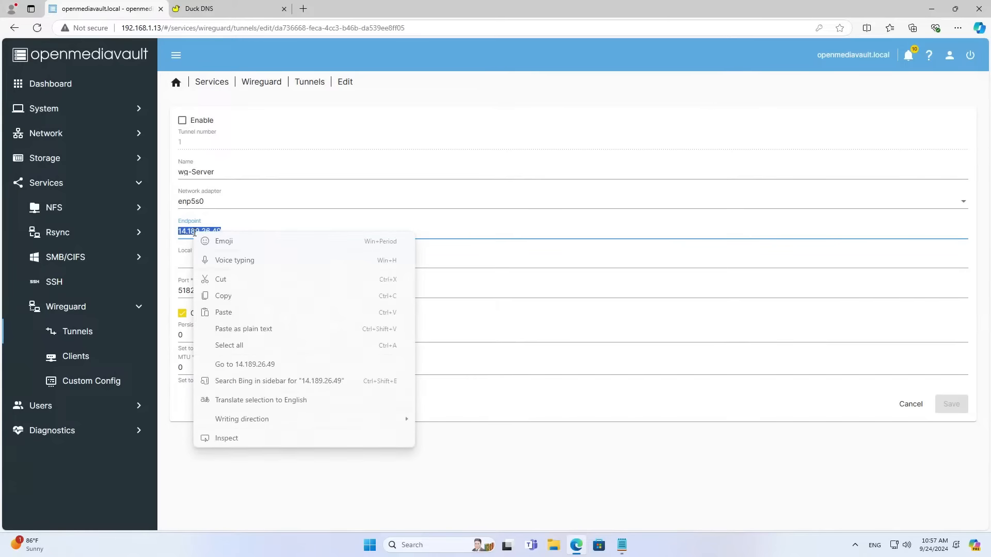
left_click(221, 313)
Enable the wg-Server tunnel, save it and apply the pending configuration changes.
left_click_drag(263, 234, 171, 230)
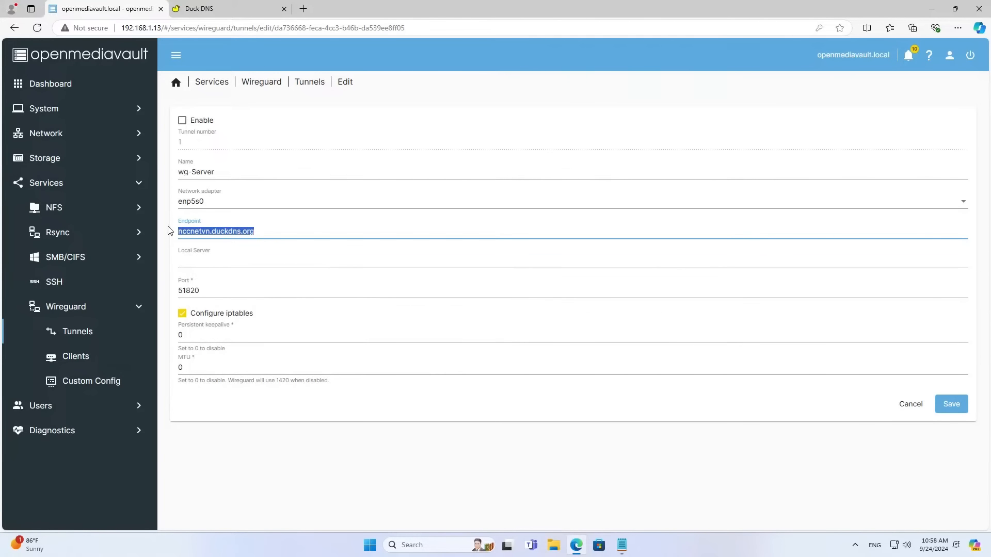
left_click(182, 121)
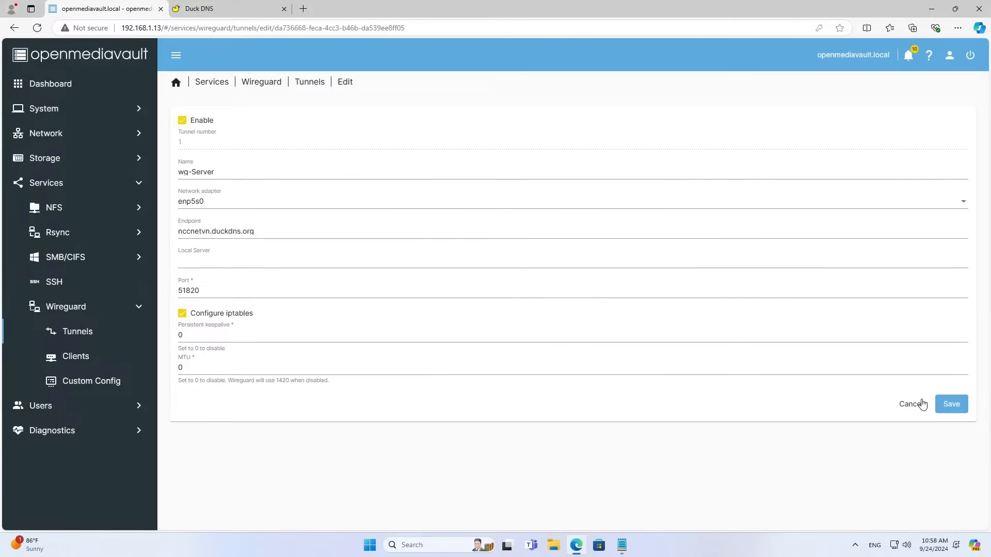
left_click(951, 410)
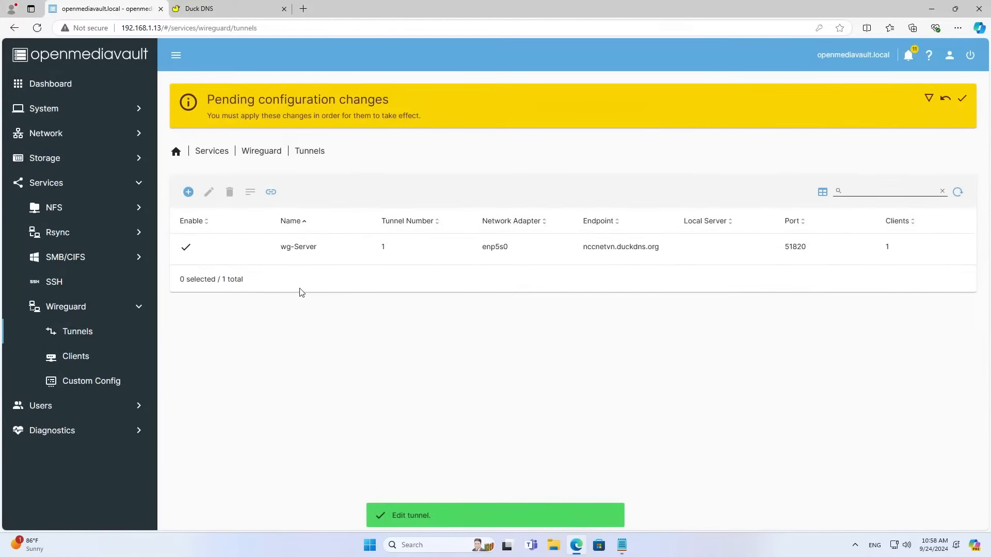
left_click(962, 98)
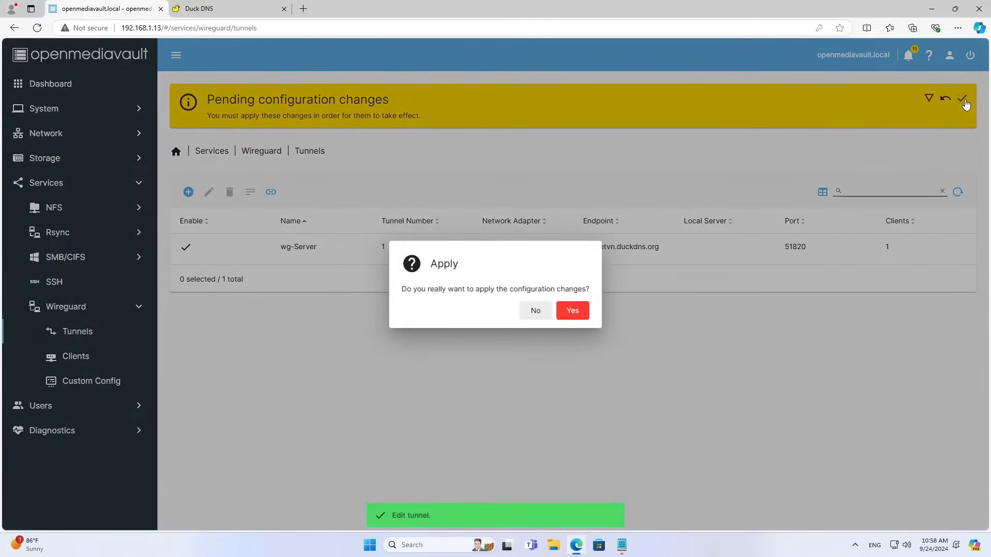
left_click(572, 311)
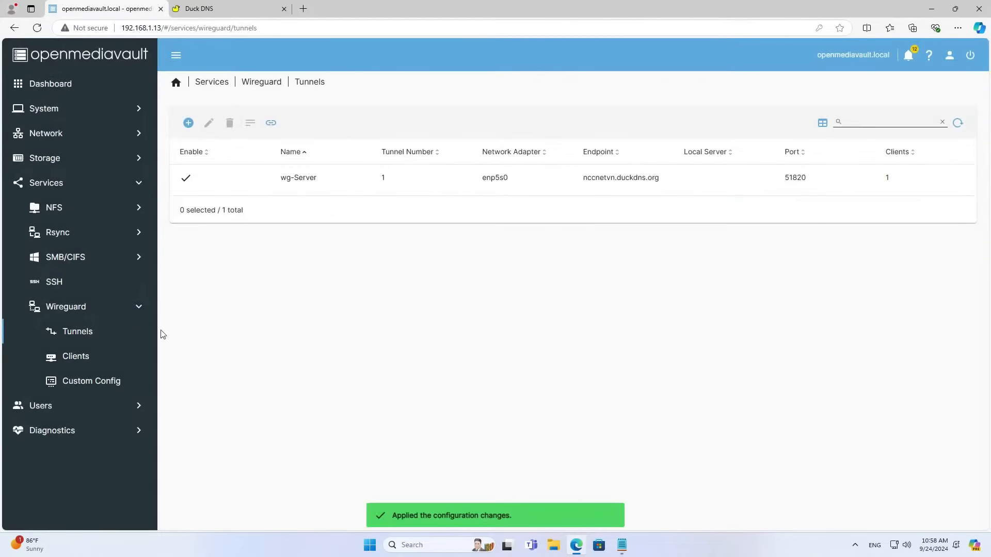
left_click(92, 360)
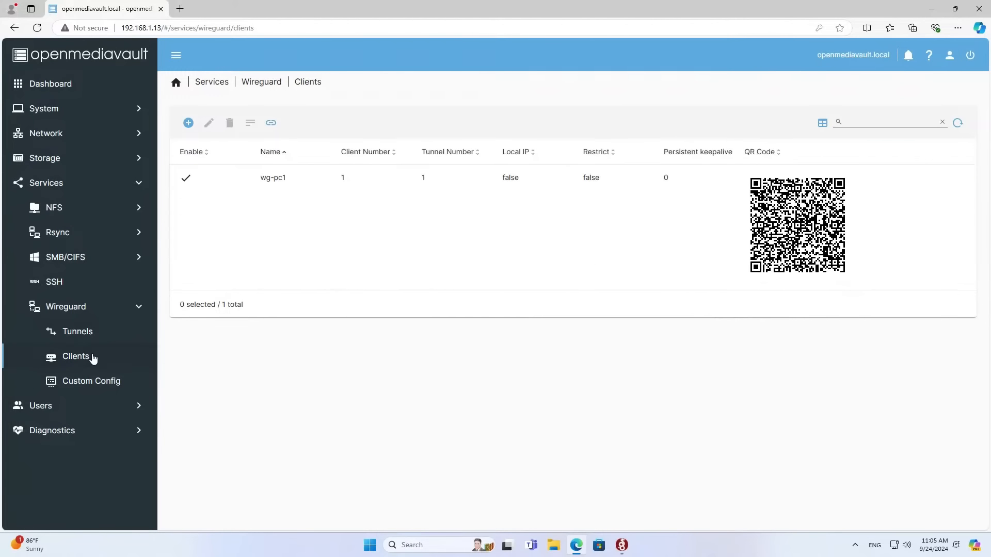
Create an enabled client number 2 named wg-pc2 on tunnel 1 - wg-Server.
left_click(232, 238)
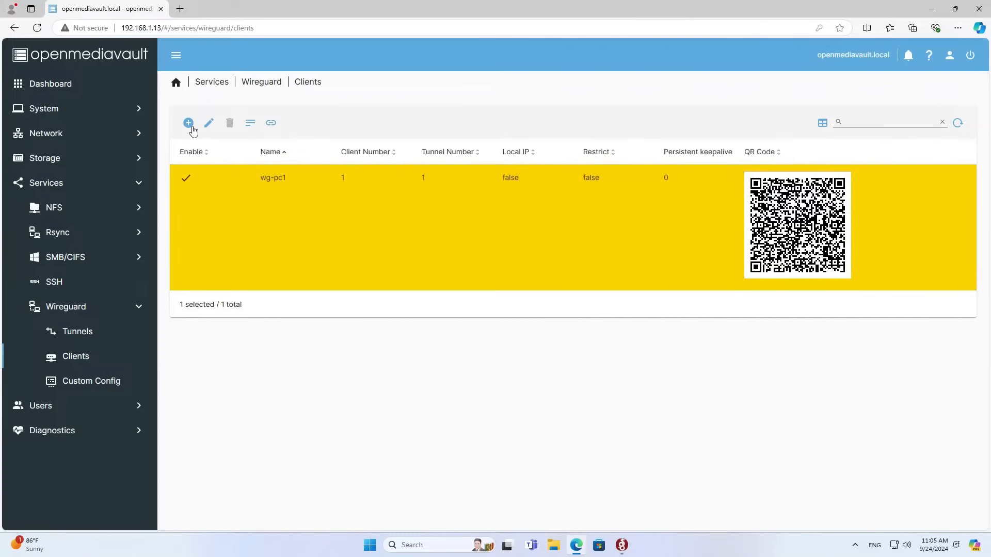
left_click(188, 123)
left_click(182, 120)
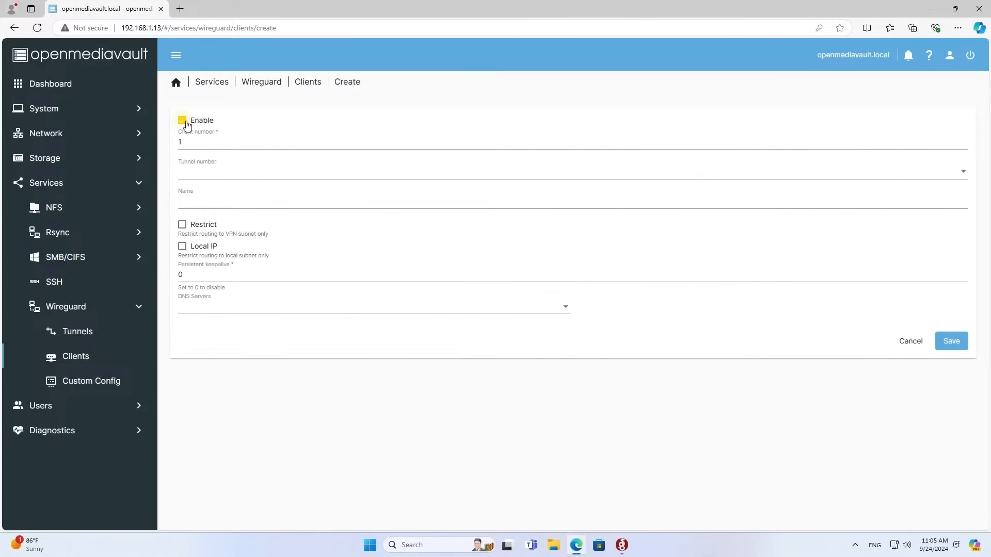
left_click(197, 144)
double_click(180, 144)
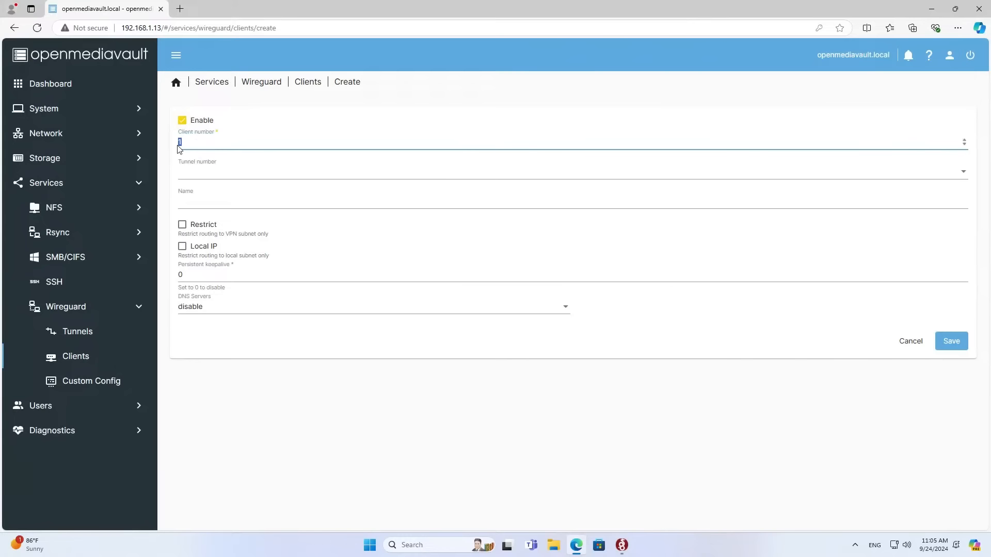
type("2")
left_click(201, 174)
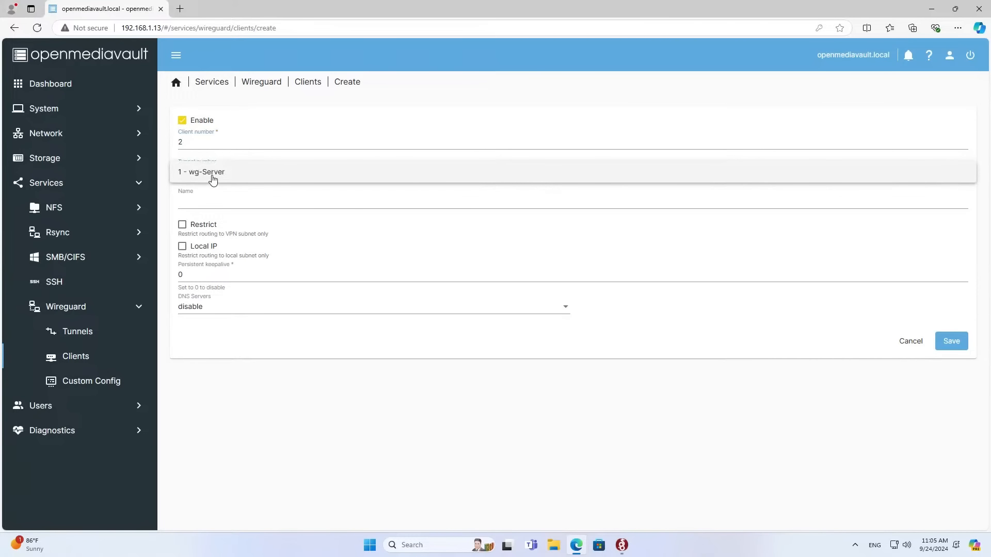
left_click(212, 174)
left_click(352, 201)
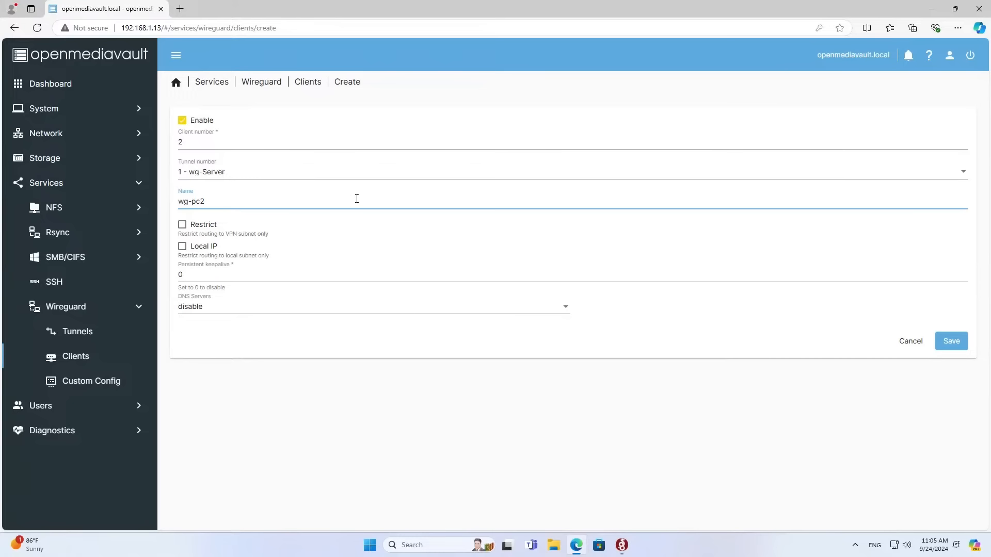
left_click_drag(269, 205, 139, 206)
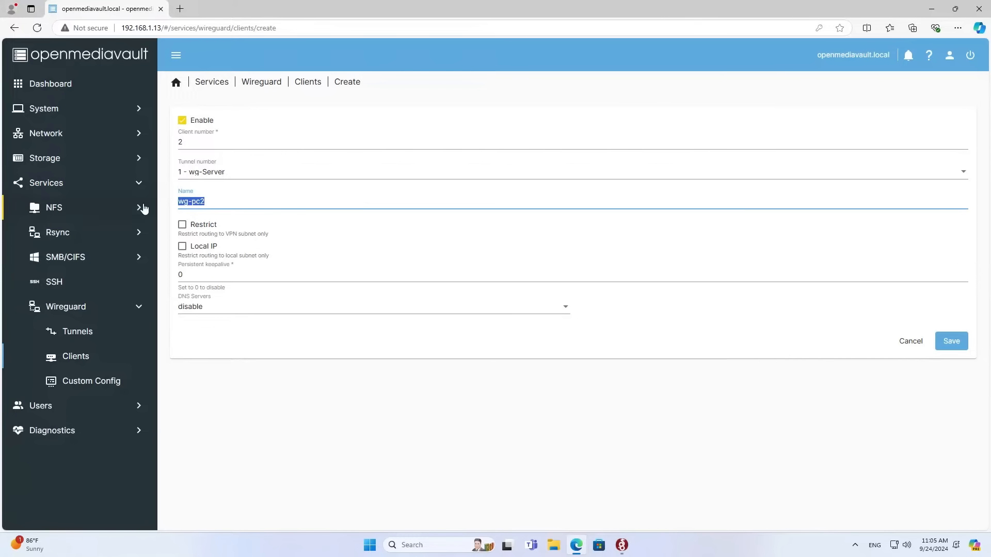
left_click(944, 345)
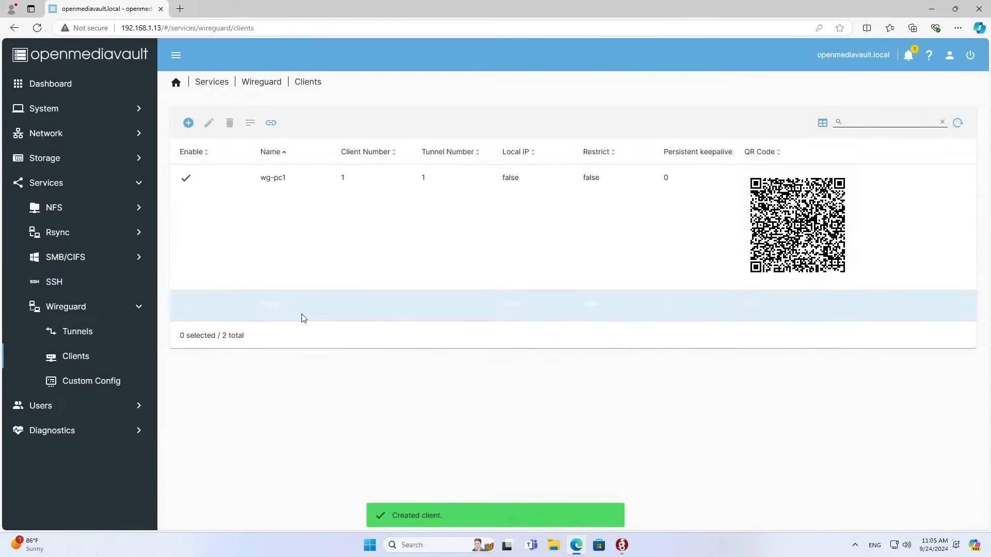
Apply the changes, then copy the wg-pc2 client's full configuration text.
left_click(292, 310)
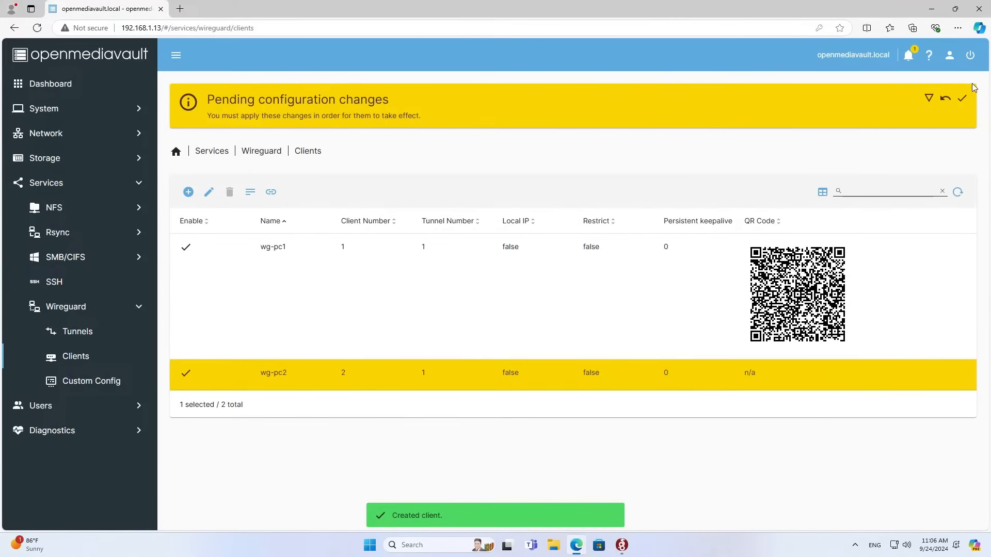
left_click(962, 98)
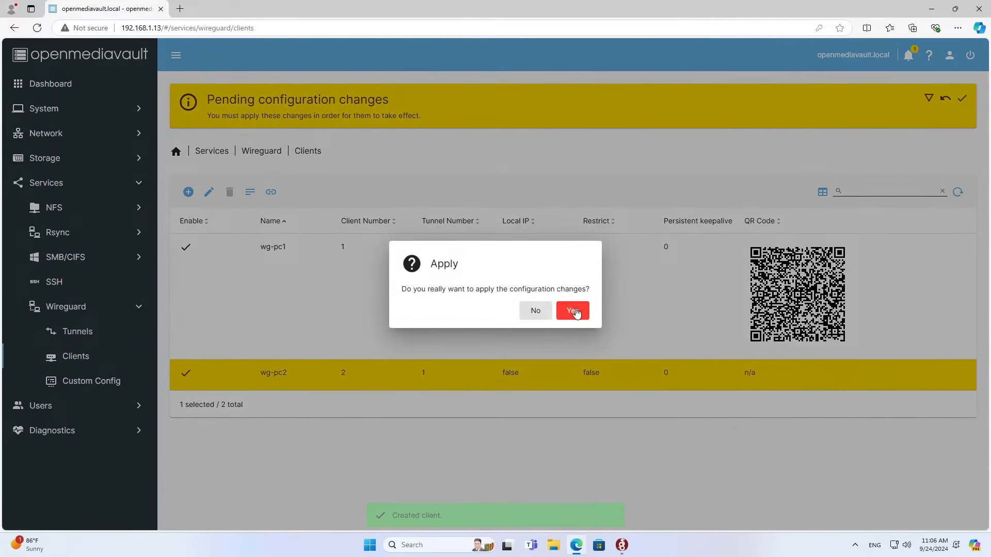
left_click(574, 312)
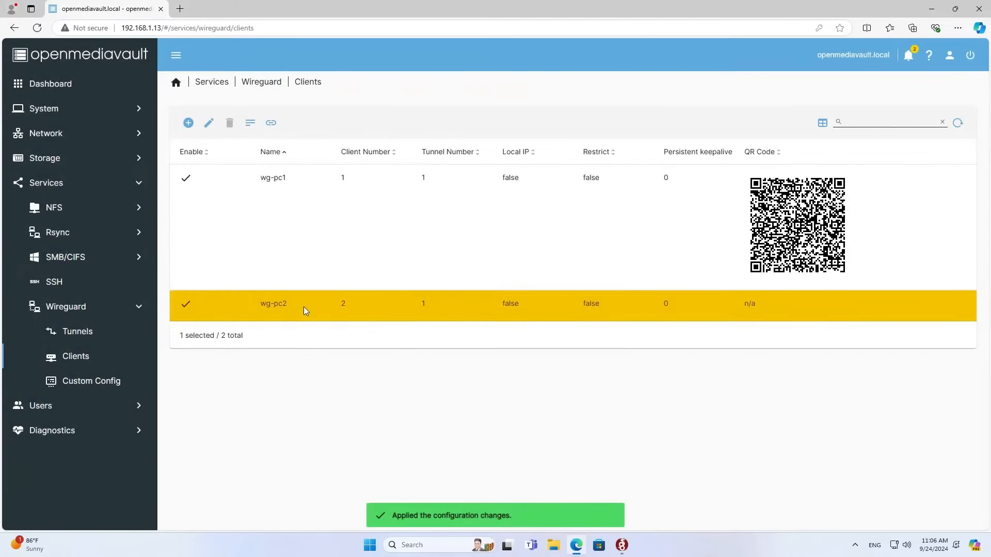
left_click(252, 125)
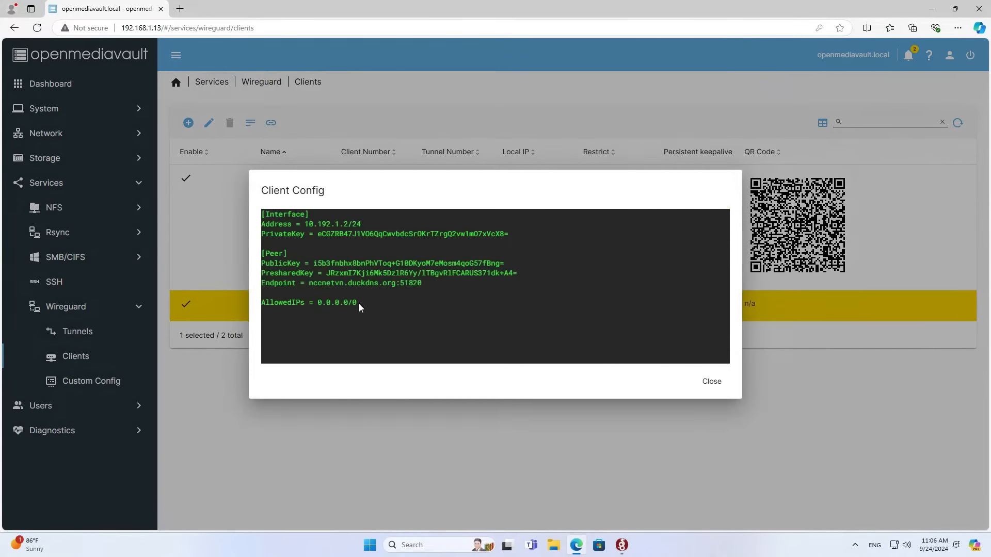
left_click_drag(360, 304, 265, 213)
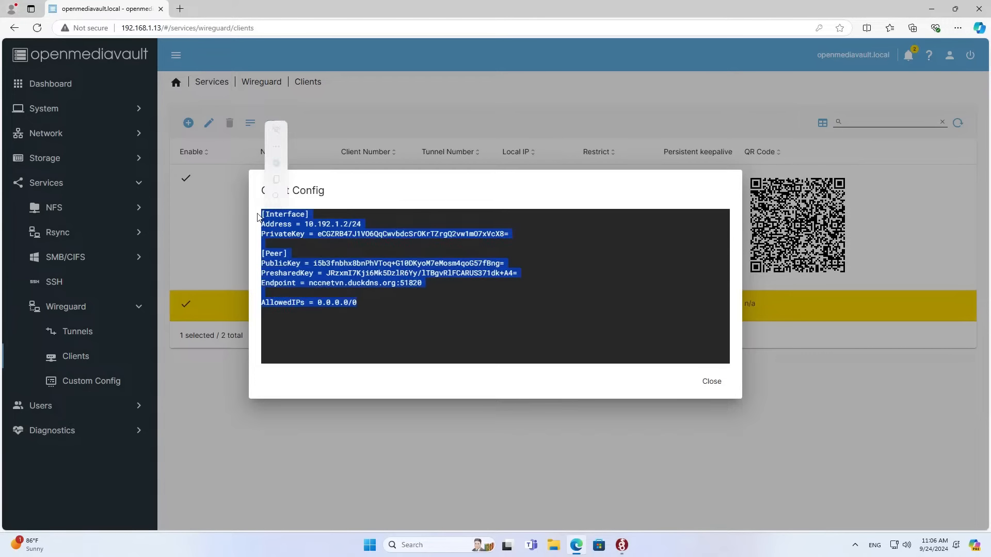
left_click(277, 180)
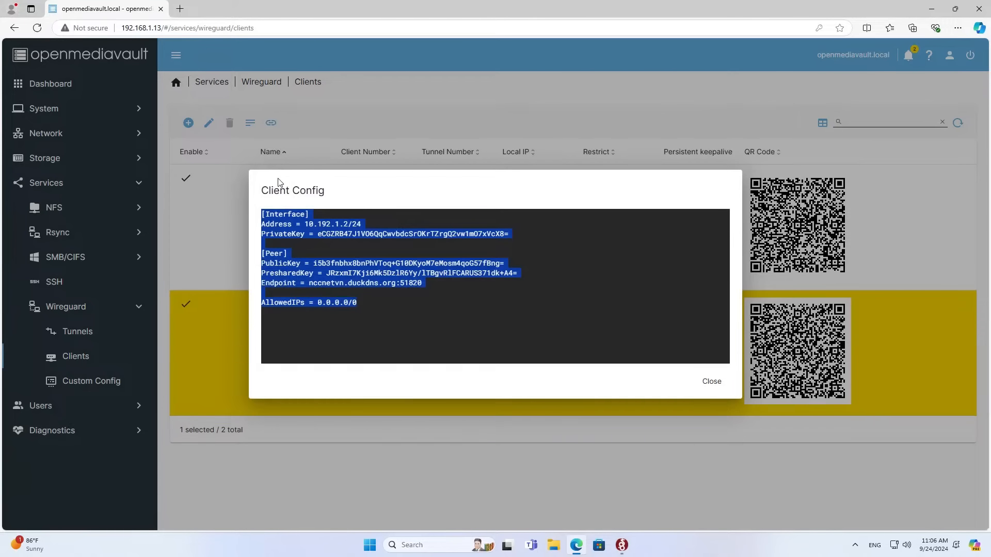
left_click(451, 543)
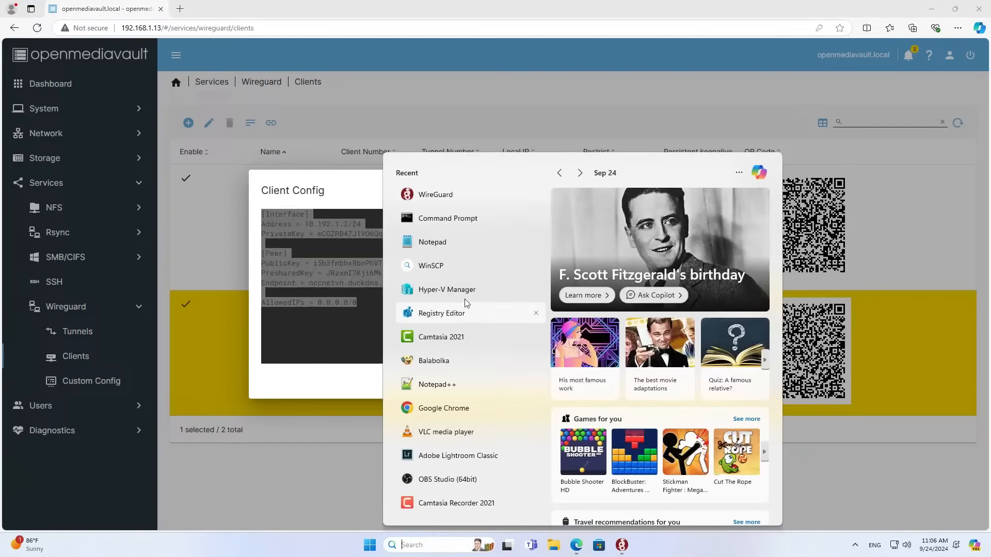
Paste the copied client configuration into a new Notepad note.
left_click(460, 246)
right_click(378, 179)
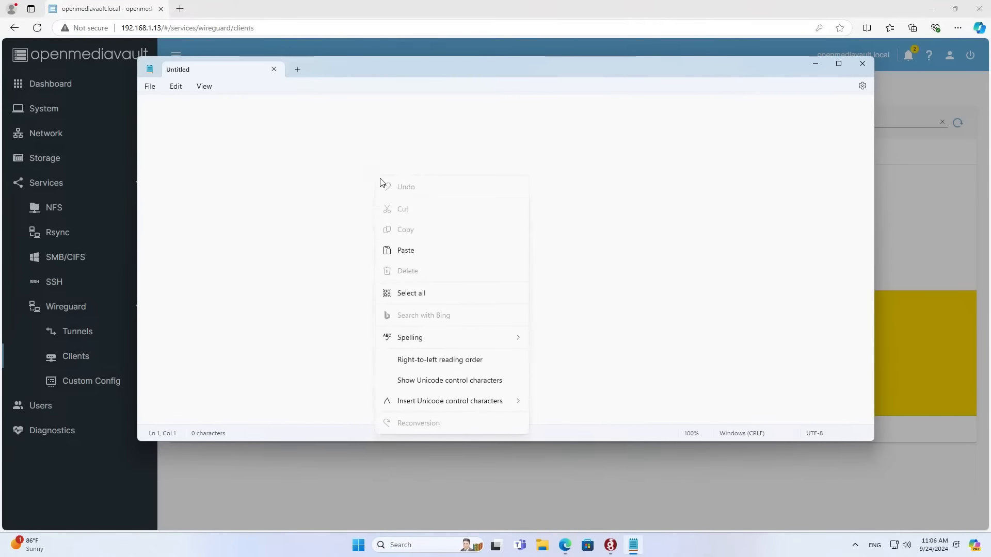
left_click(405, 251)
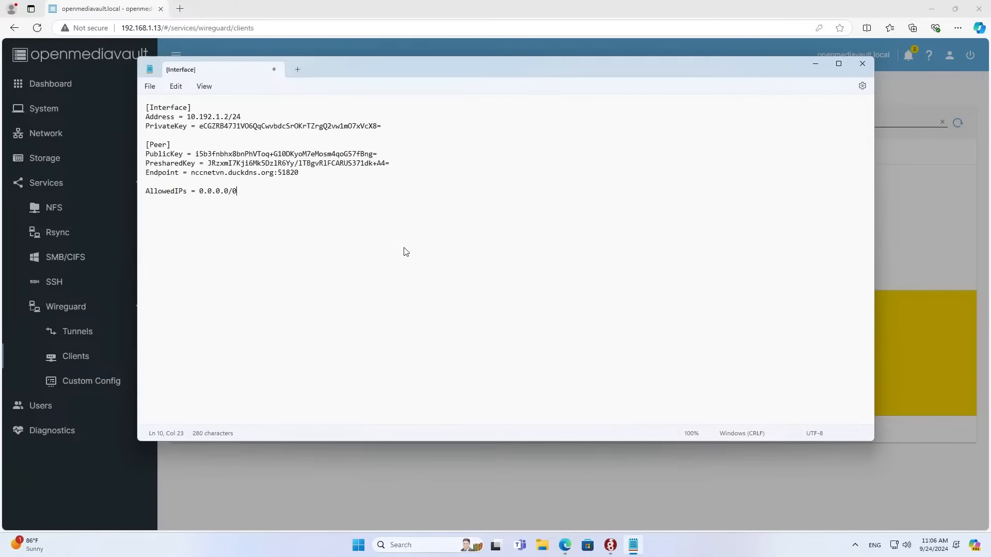
Save the note to the Desktop as wg-pc2.conf with file type All files.
left_click(149, 87)
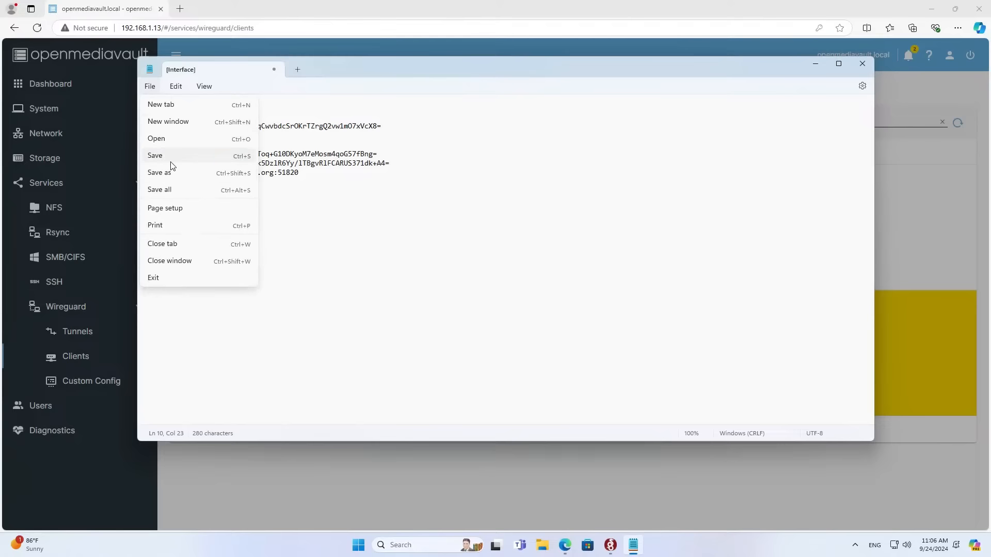
left_click(171, 172)
left_click(191, 192)
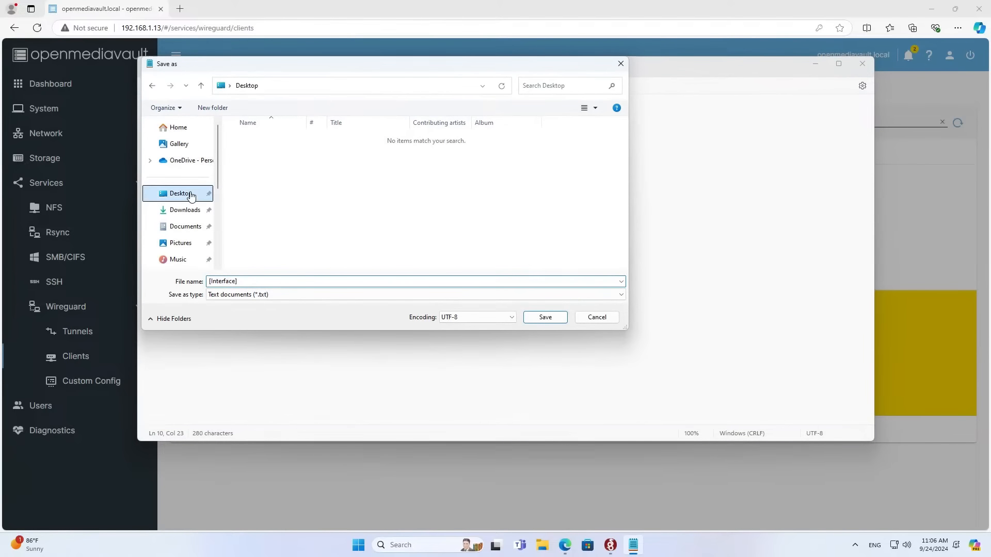
left_click(239, 295)
left_click(240, 312)
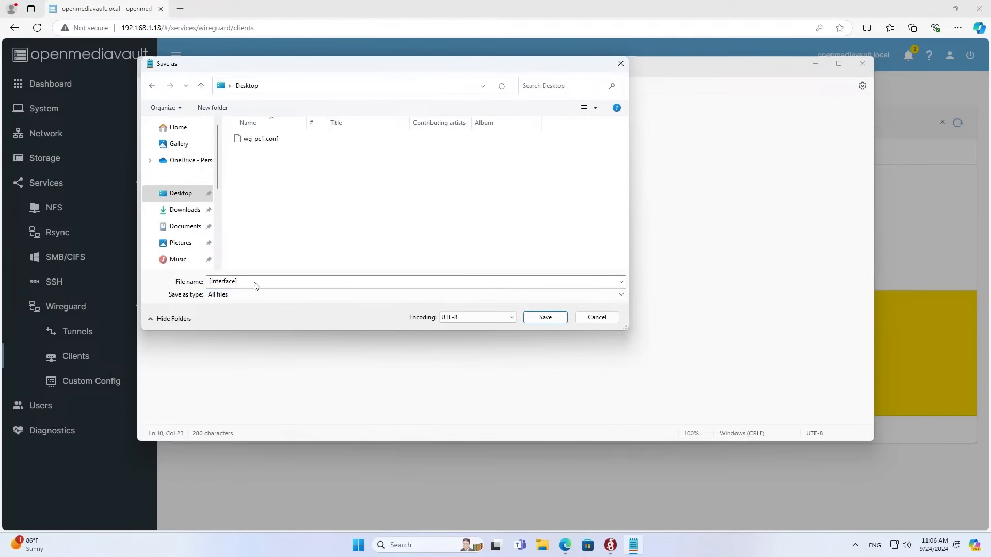
left_click(275, 142)
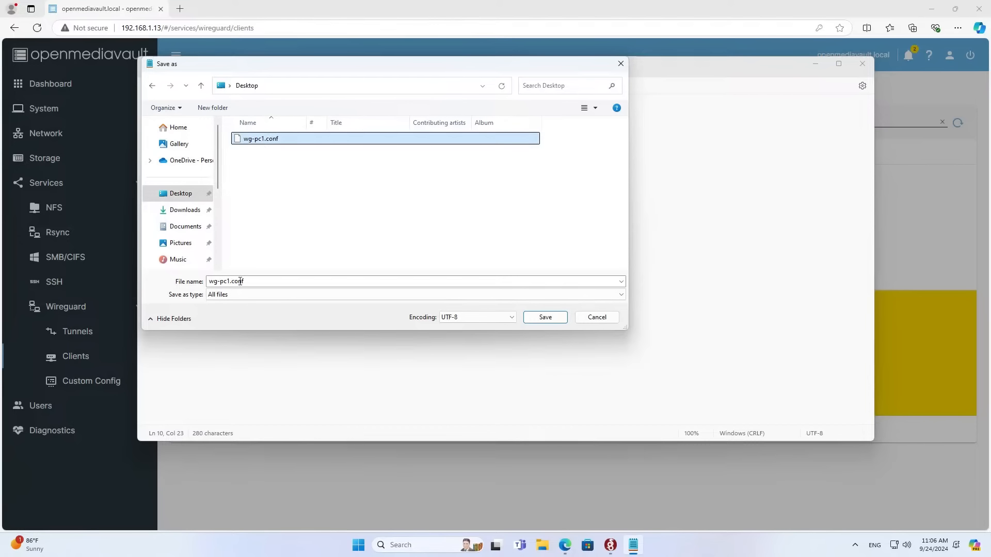
left_click(233, 282)
left_click(230, 281)
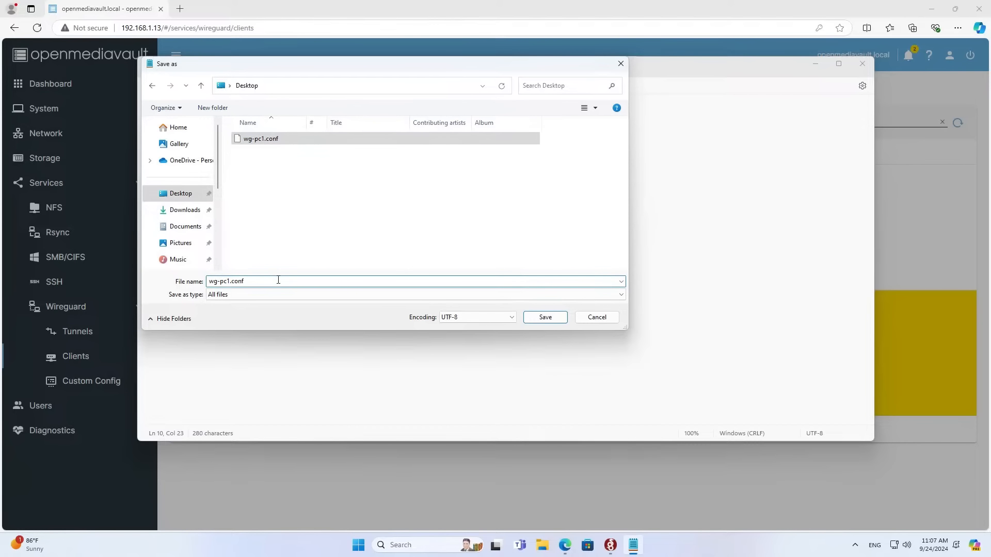
key("BackSpace")
type("2")
left_click_drag(262, 283, 208, 282)
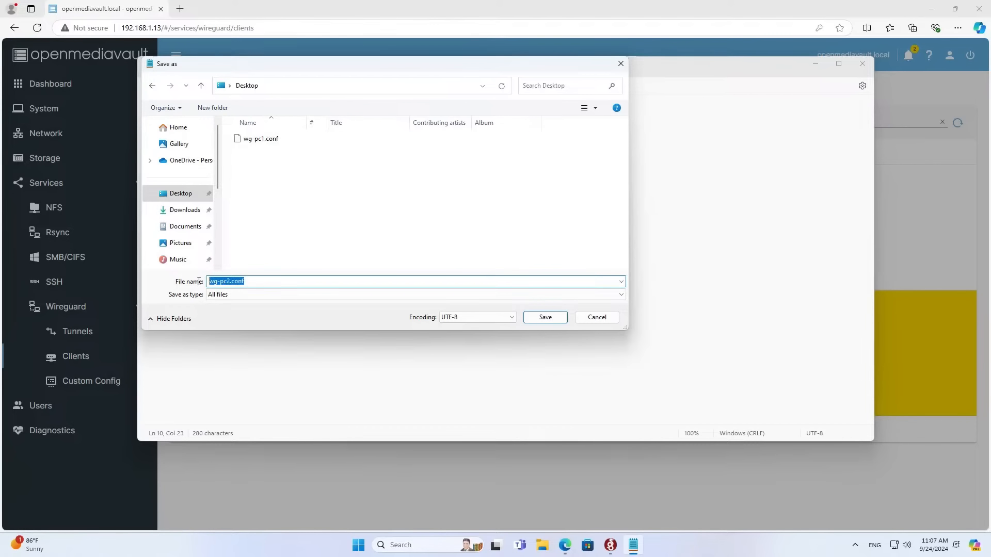
left_click(546, 317)
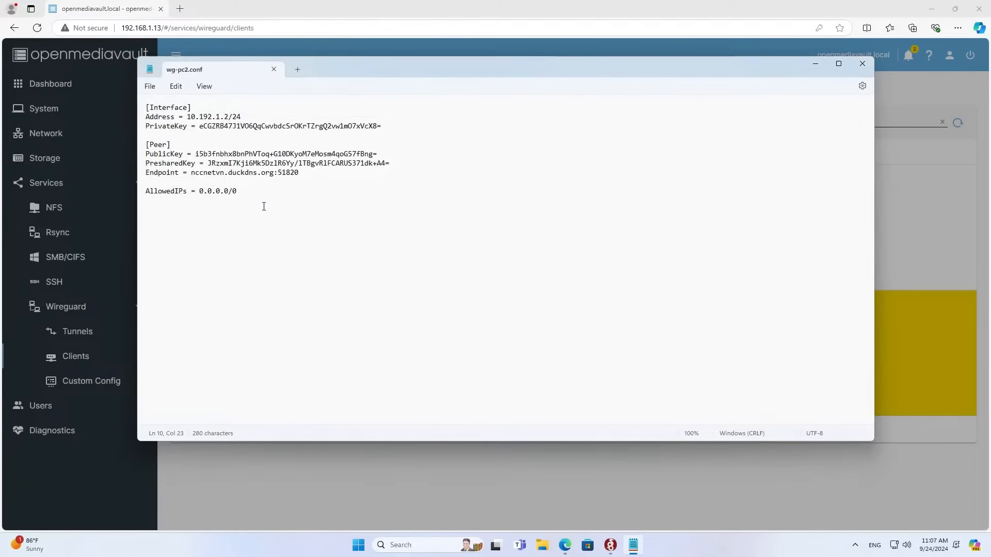
left_click_drag(264, 207, 136, 99)
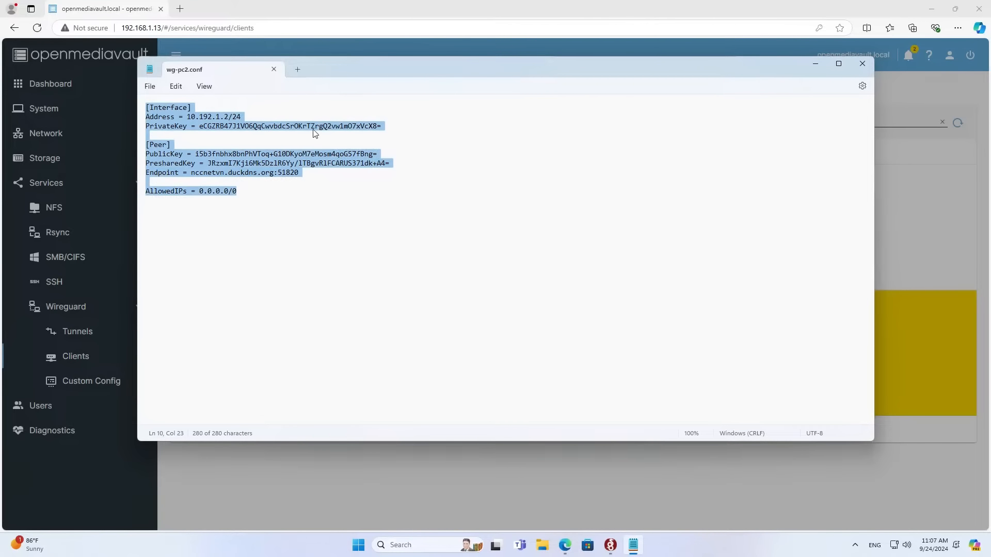
Close Notepad and the config dialog, then import wg-pc2.conf into WireGuard for Windows.
left_click(867, 64)
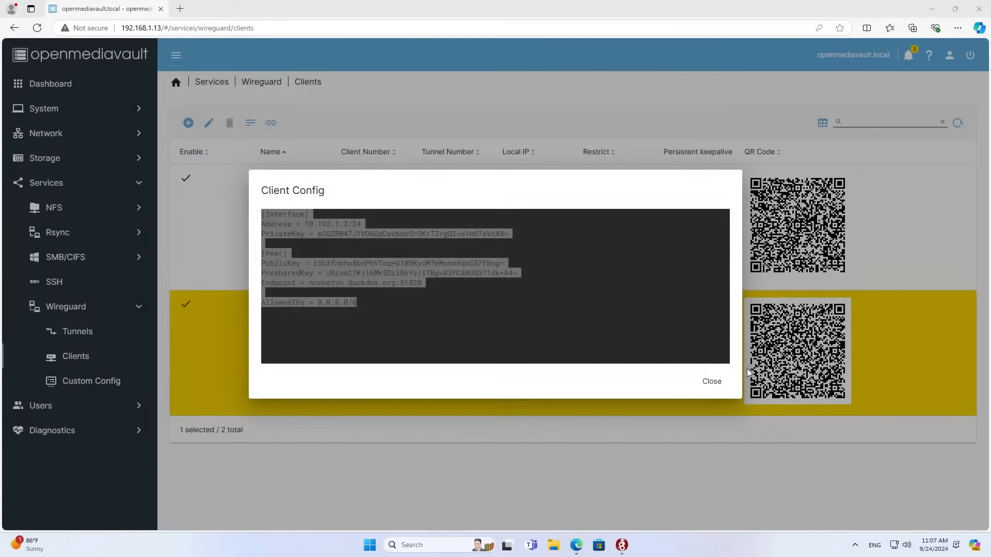
left_click(724, 381)
left_click(932, 8)
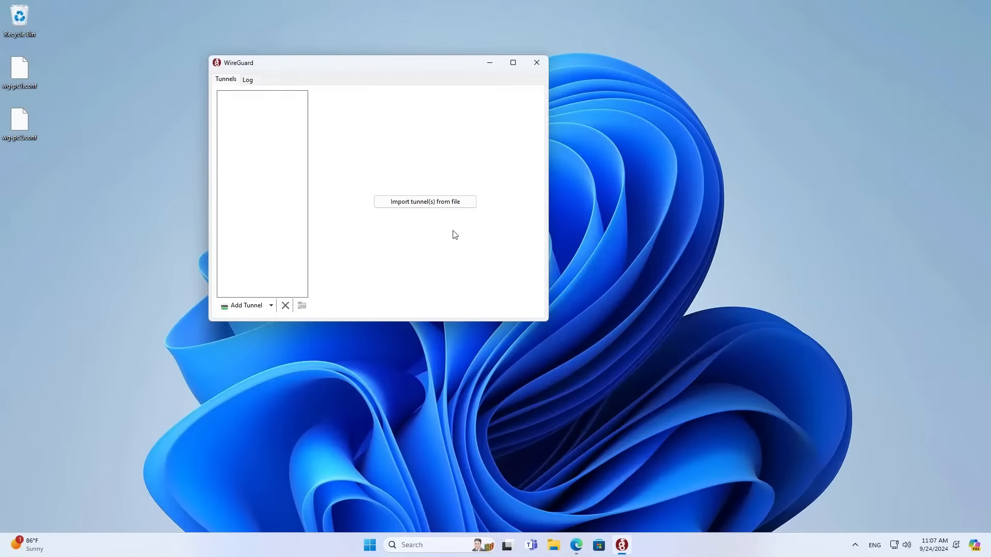
left_click(400, 204)
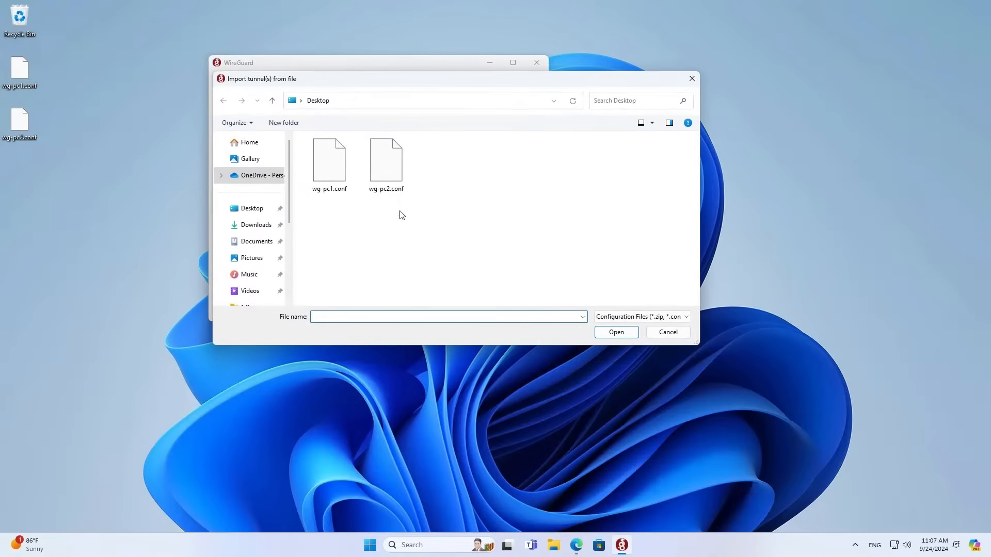
left_click(396, 180)
left_click(605, 333)
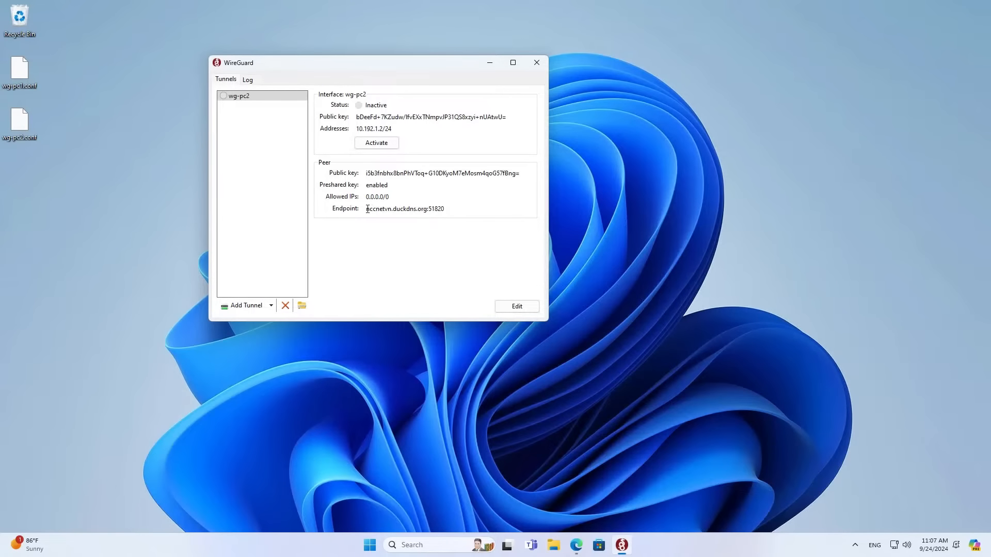
left_click_drag(366, 208, 447, 209)
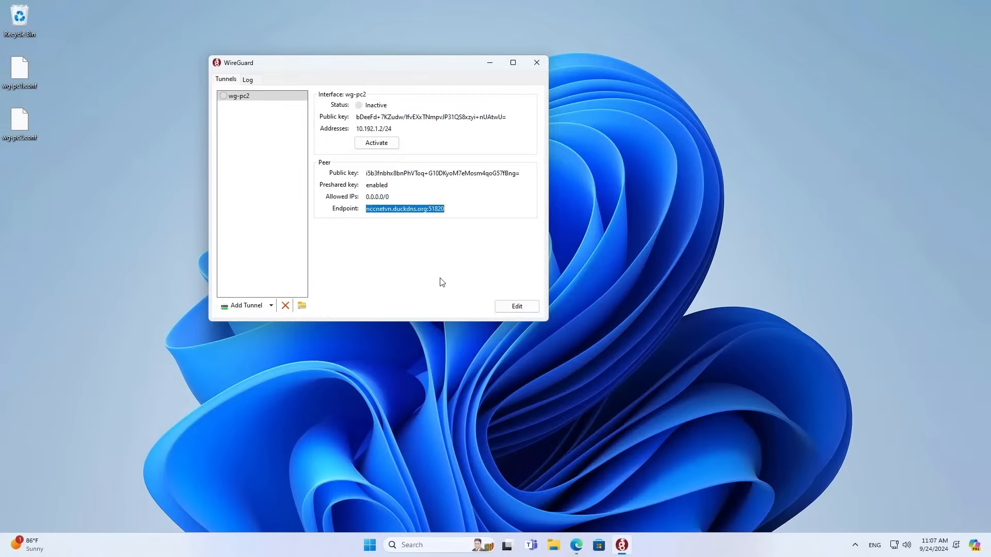
Activate the wg-pc2 tunnel and check its resolved endpoint and data transfer counters.
left_click(892, 545)
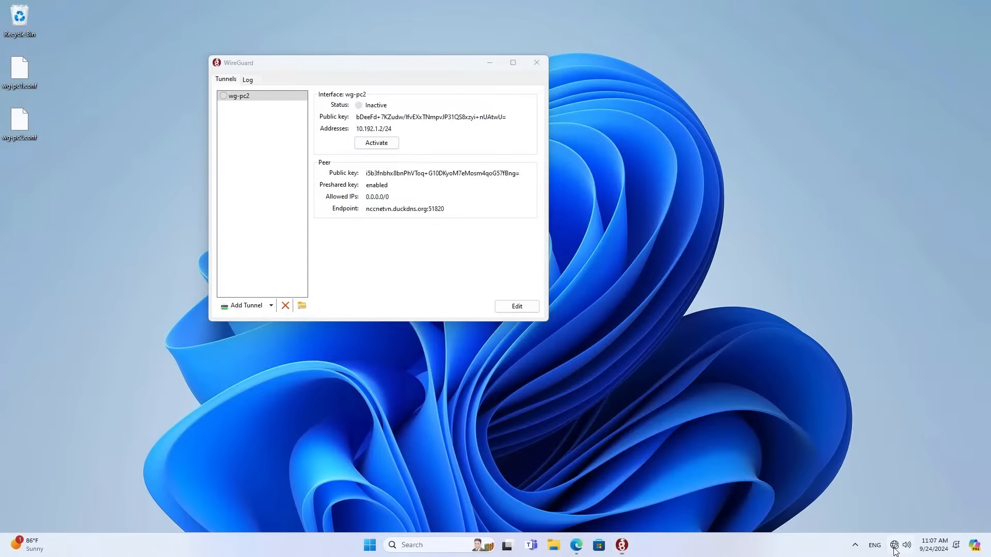
left_click(849, 340)
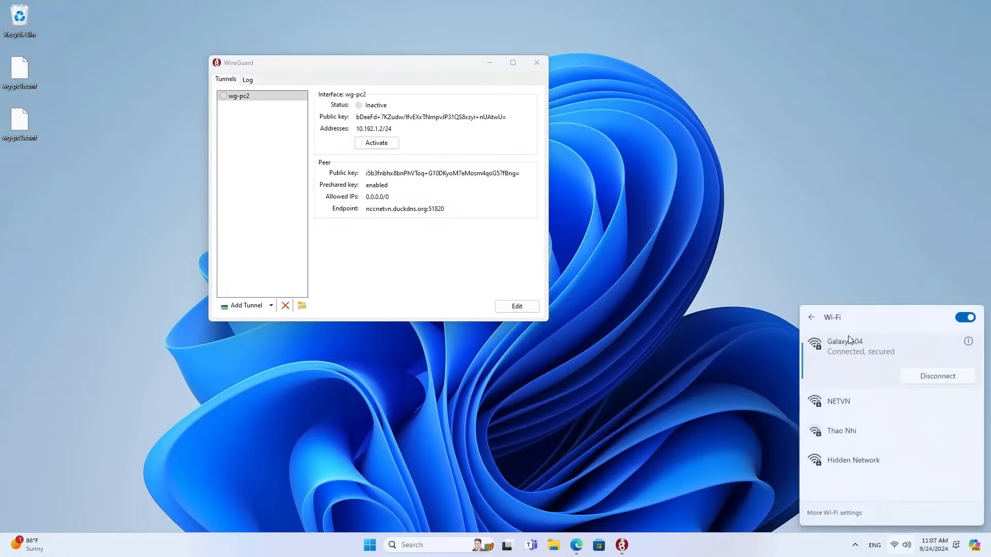
left_click(650, 303)
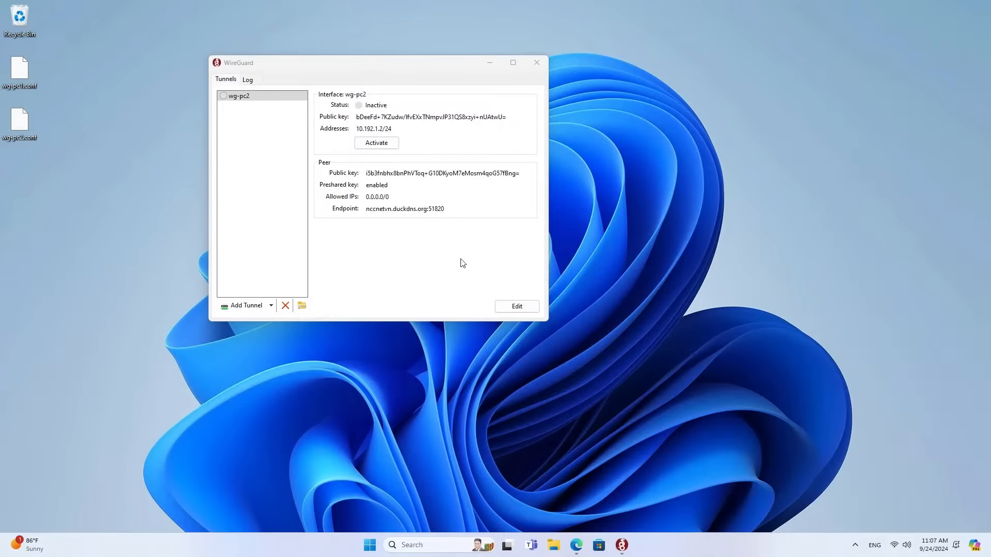
left_click(398, 264)
left_click(383, 149)
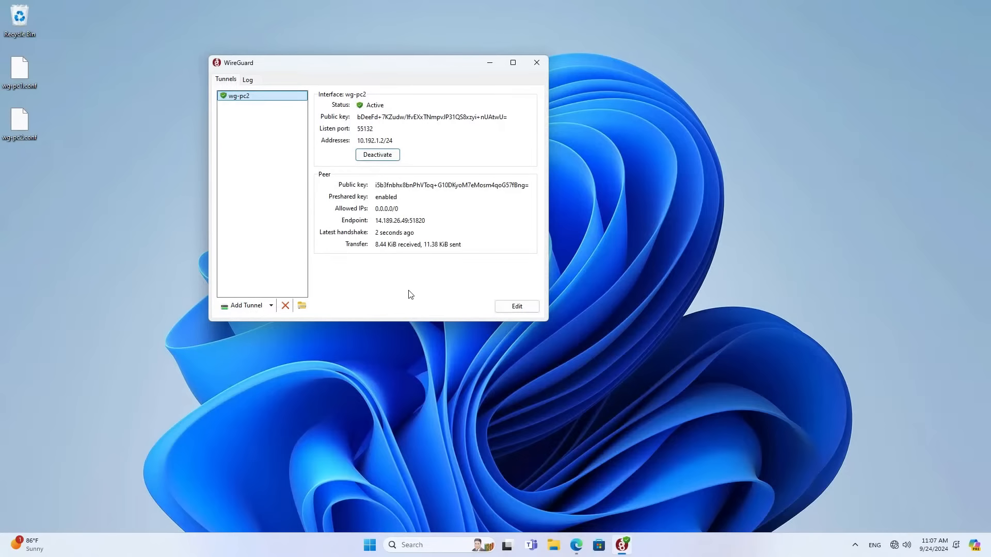
left_click_drag(376, 245, 494, 246)
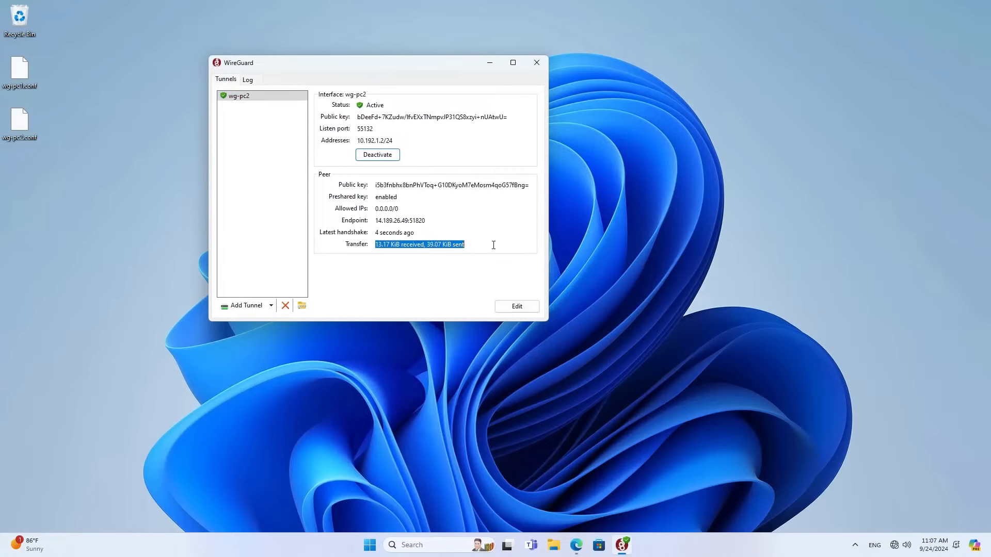
left_click_drag(375, 220, 450, 220)
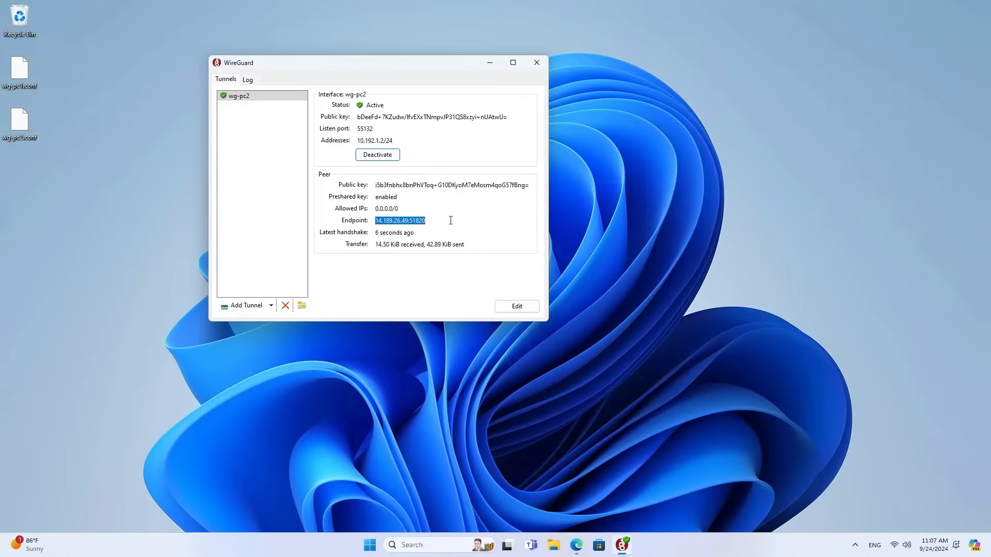
left_click(577, 544)
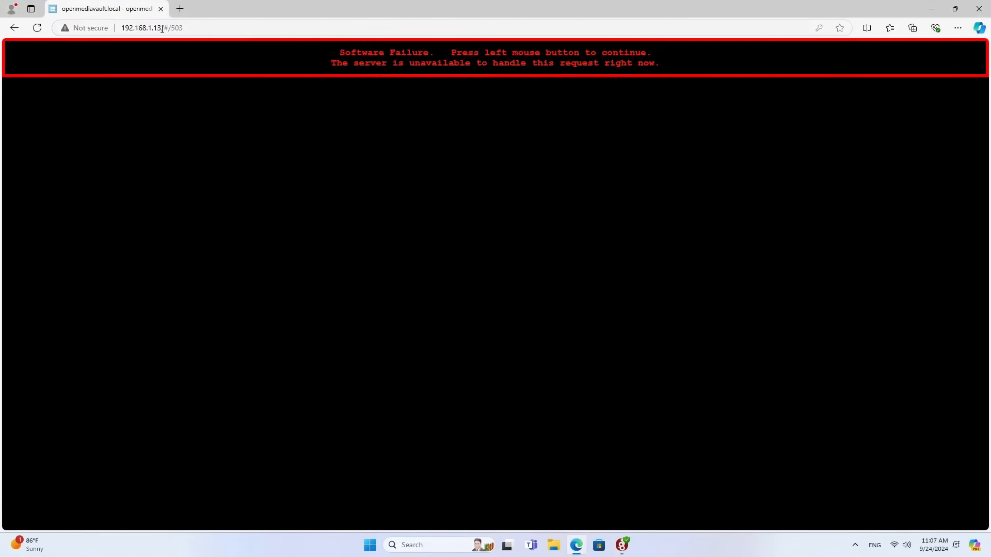
Reload the openmediavault home page without the /#/503 error and go to WireGuard Clients.
left_click_drag(162, 28, 220, 28)
key("BackSpace")
key("Return")
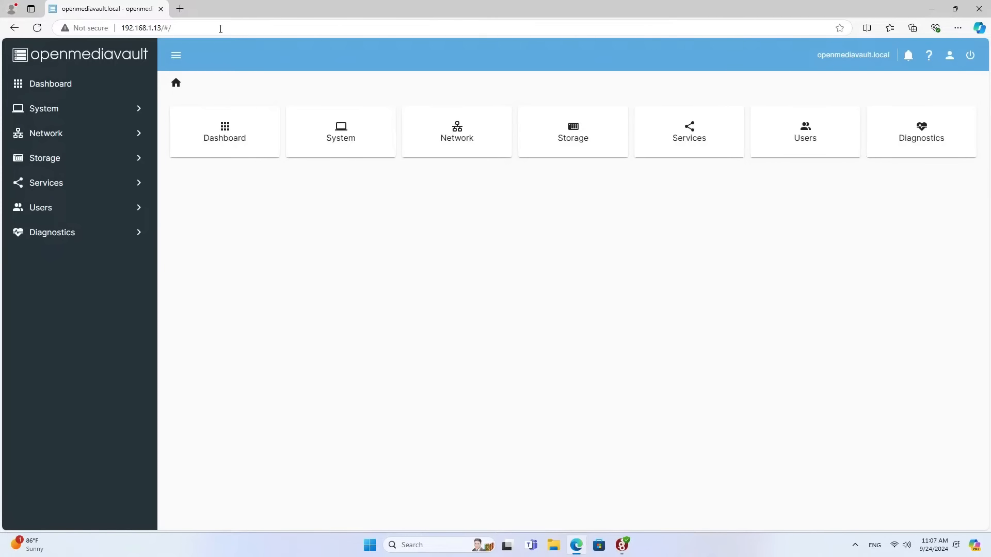
left_click(91, 188)
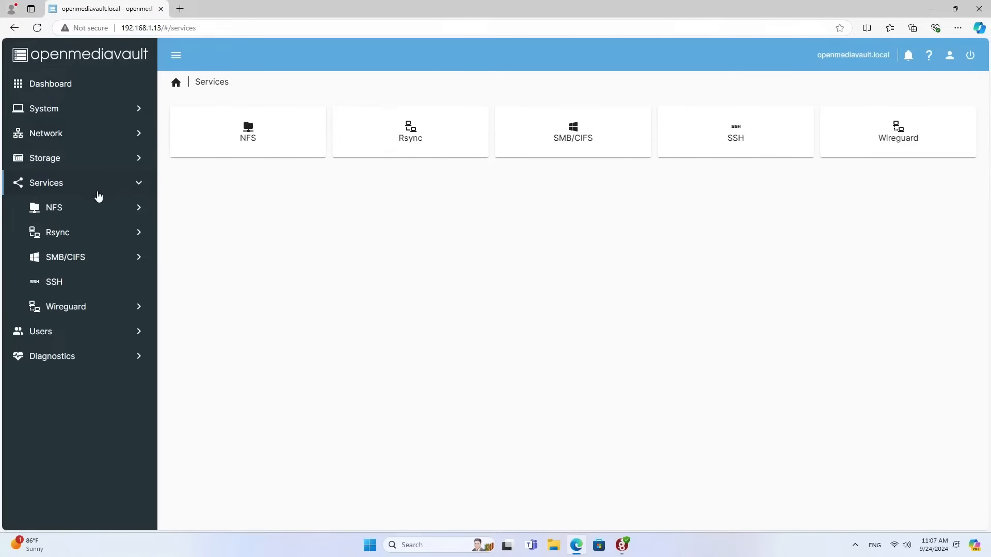
left_click(83, 307)
left_click(90, 331)
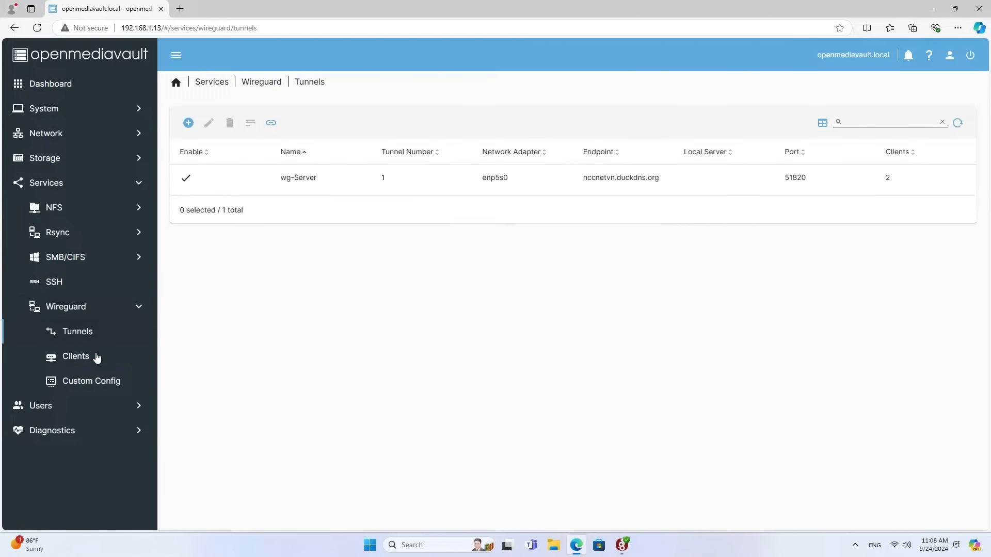
left_click(95, 355)
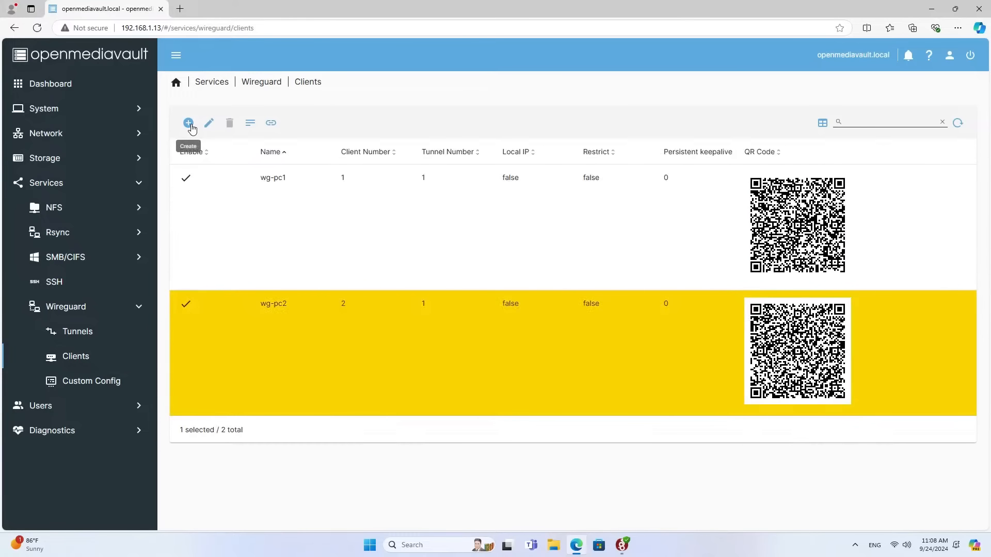
Create an enabled client number 3 named wg-phone on the wg-Server tunnel.
left_click(189, 124)
left_click(183, 122)
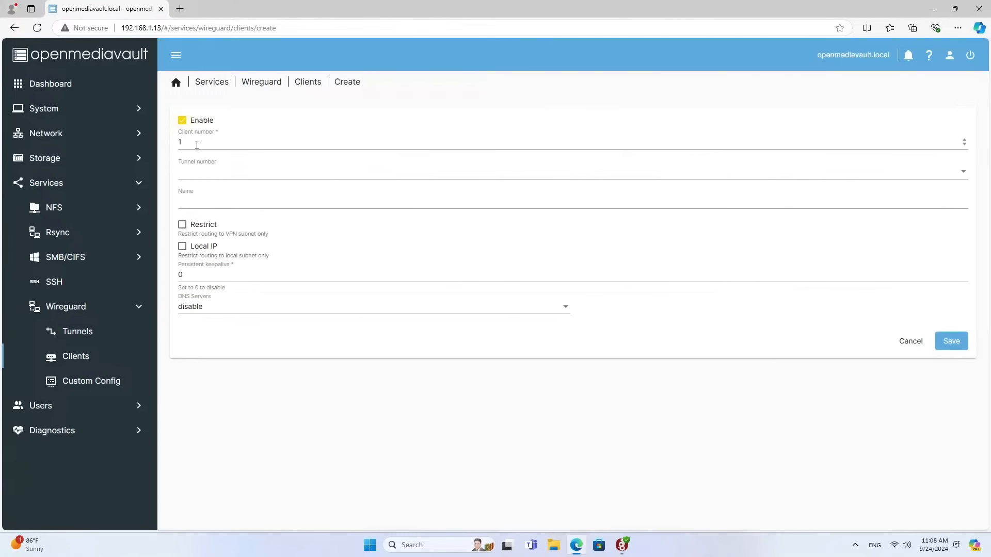
left_click_drag(183, 142, 172, 144)
type("3")
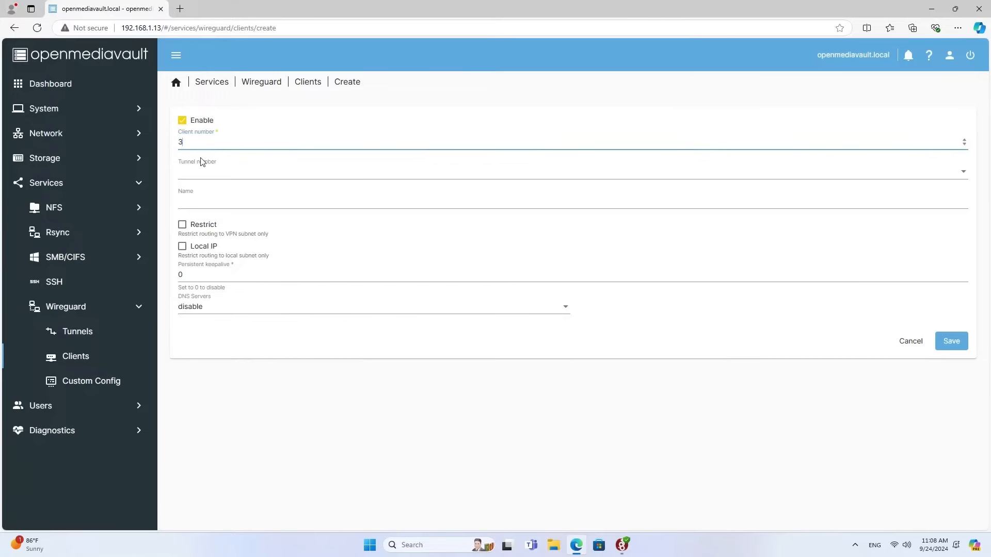
left_click(205, 171)
left_click(222, 177)
left_click(355, 198)
type("wg")
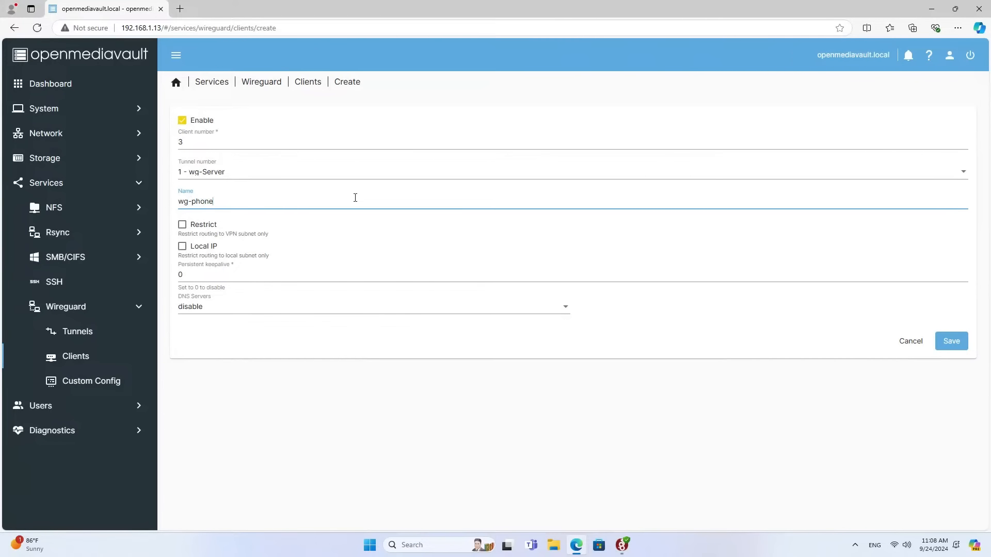
type("-phone")
left_click(948, 340)
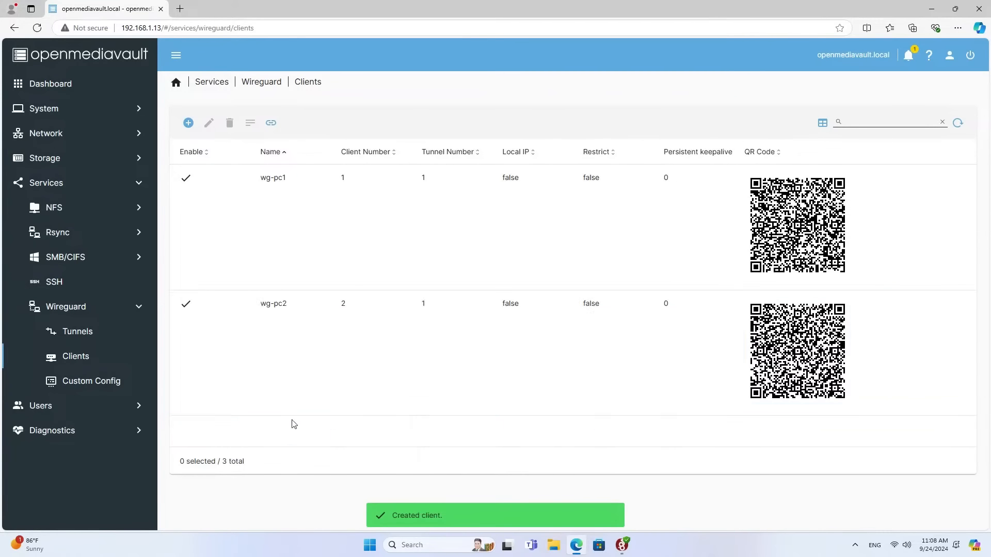
Select wg-phone and apply the pending configuration changes.
left_click(287, 435)
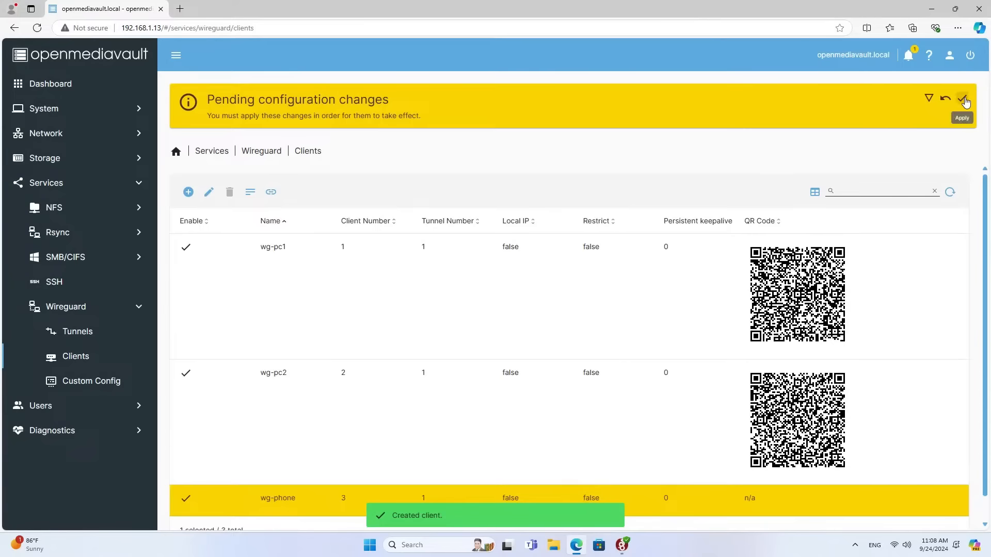
left_click(961, 98)
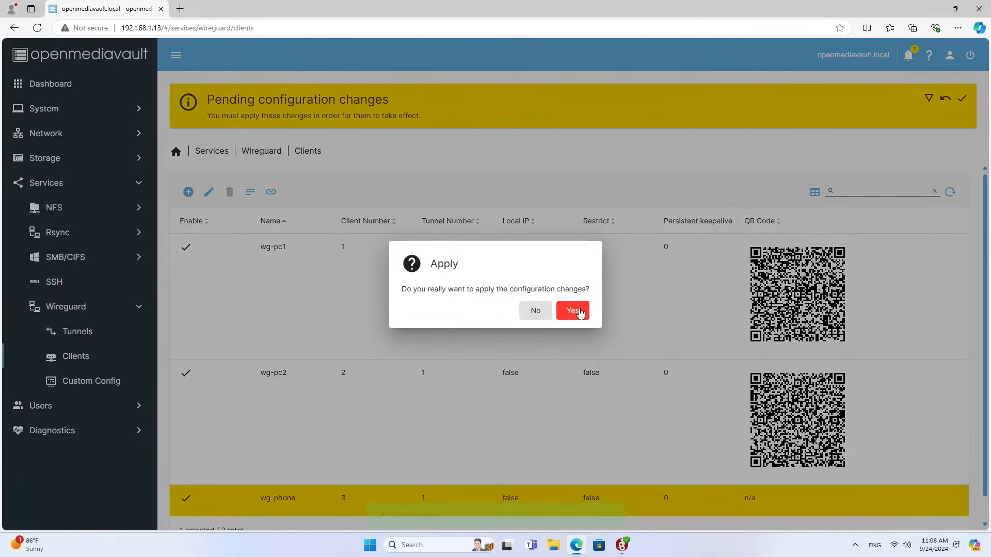
left_click(573, 310)
scroll(413, 413, "down", 3)
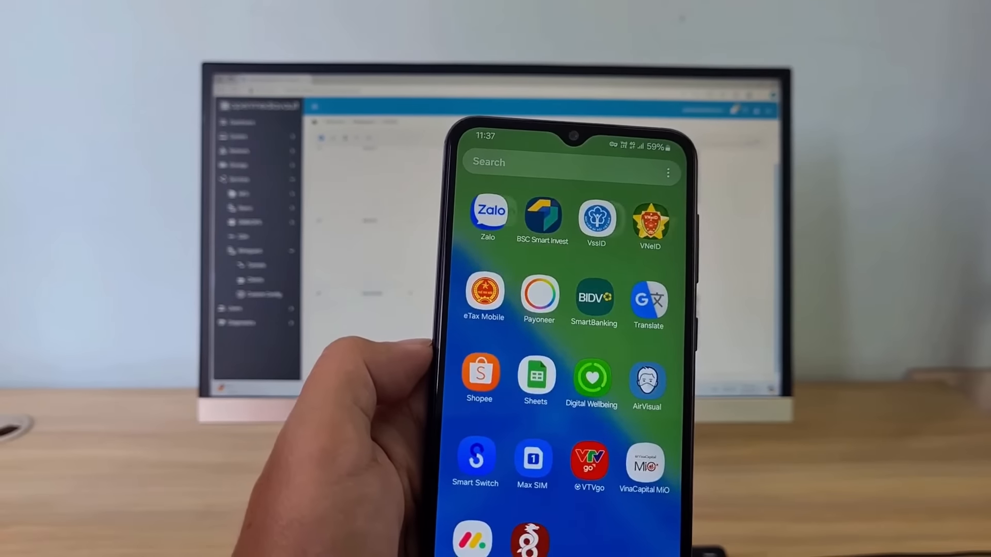
Enable network storage over mobile data in My Files settings.
left_click(500, 232)
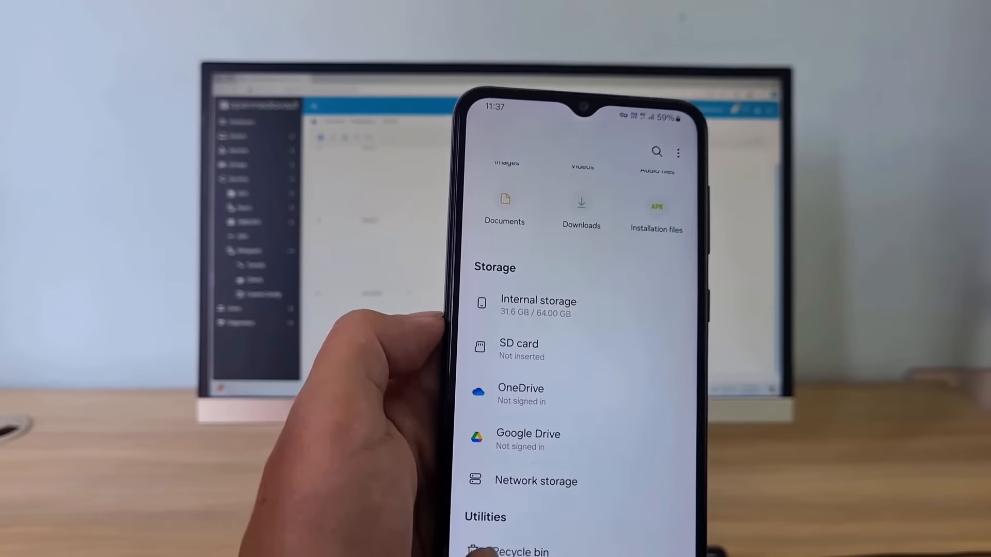
left_click(485, 483)
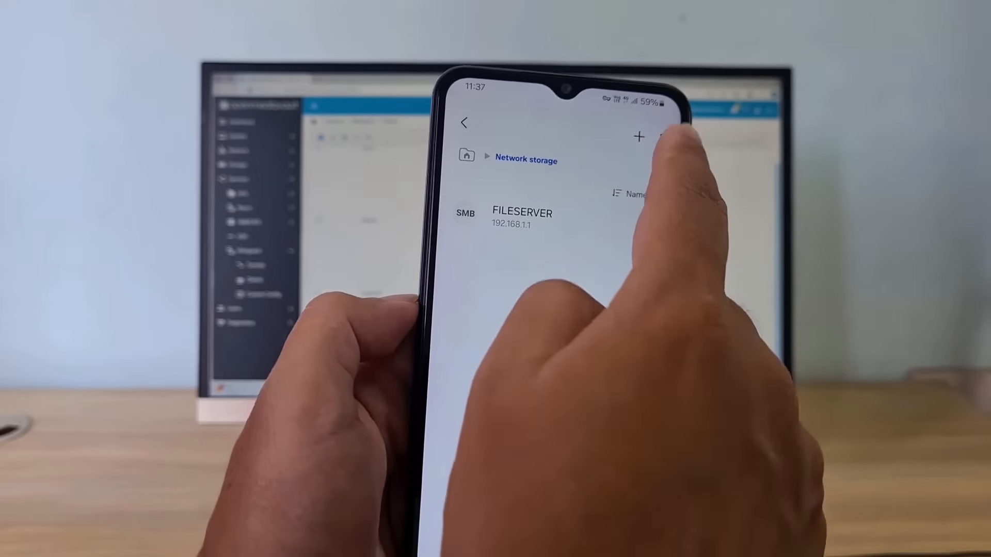
left_click(663, 136)
left_click(627, 150)
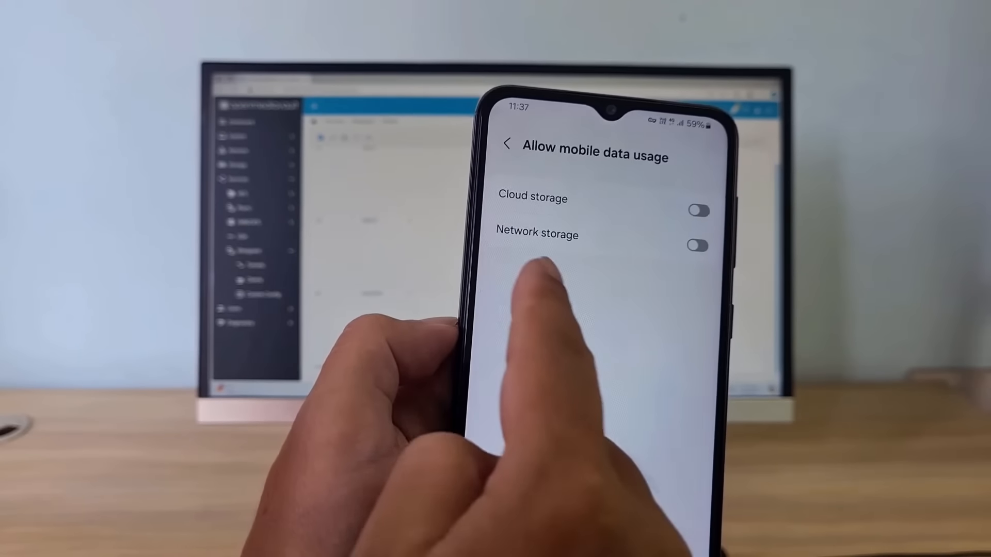
left_click(697, 246)
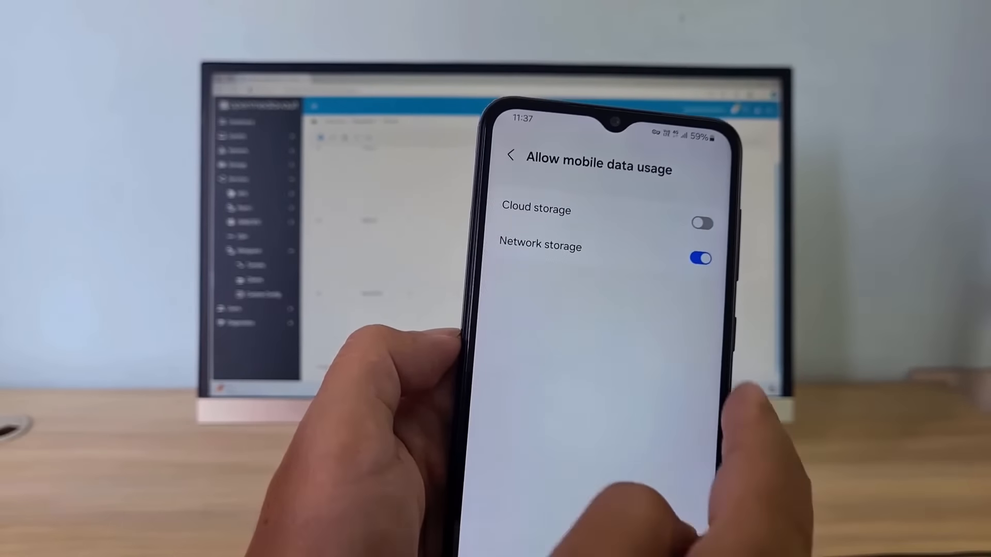
left_click(510, 154)
left_click(514, 154)
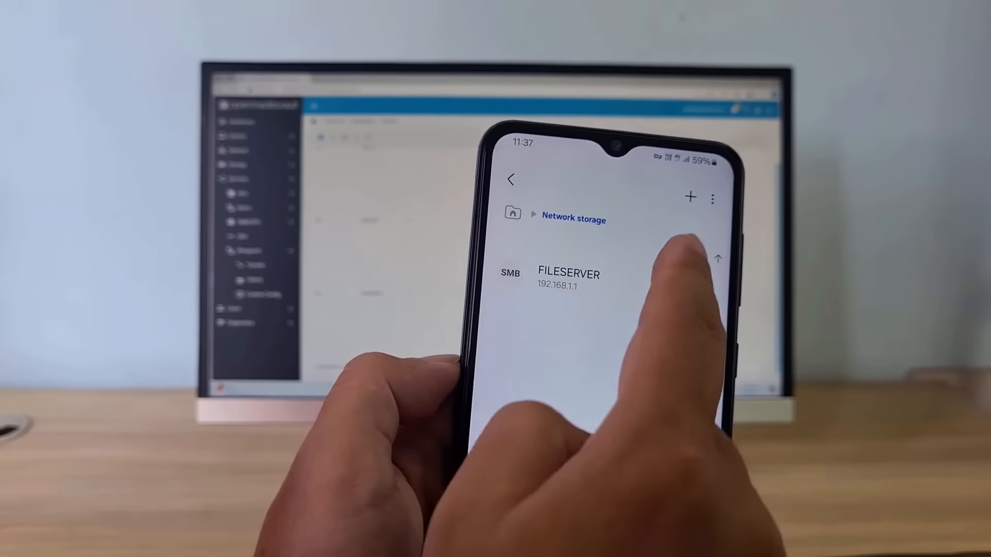
Start adding a Network drive (SMB) manually and begin entering the NAS address.
left_click(688, 181)
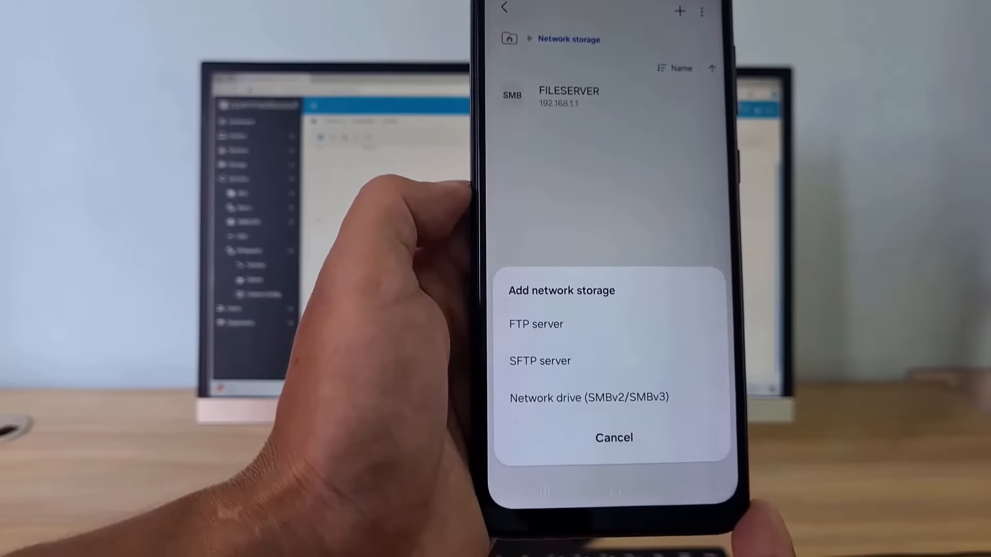
left_click(546, 366)
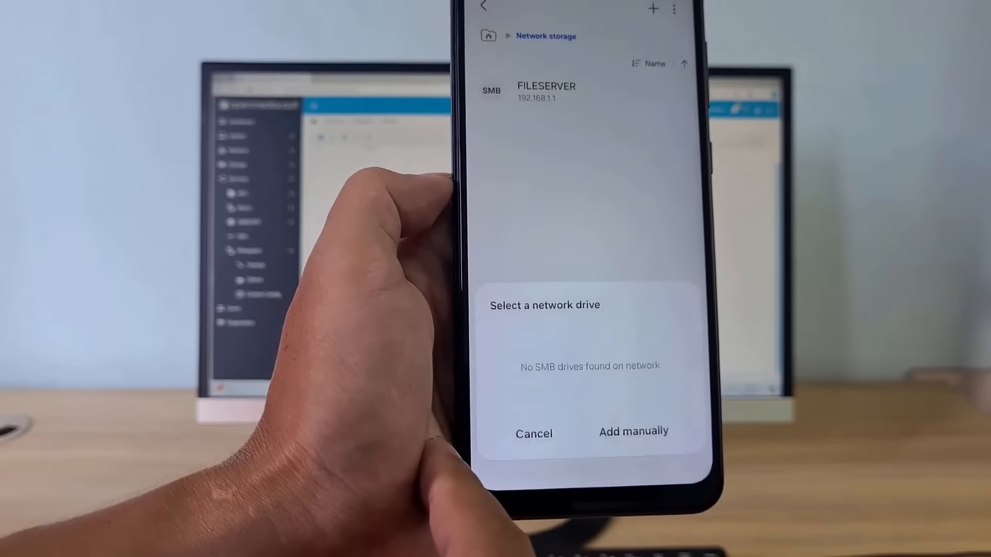
left_click(634, 436)
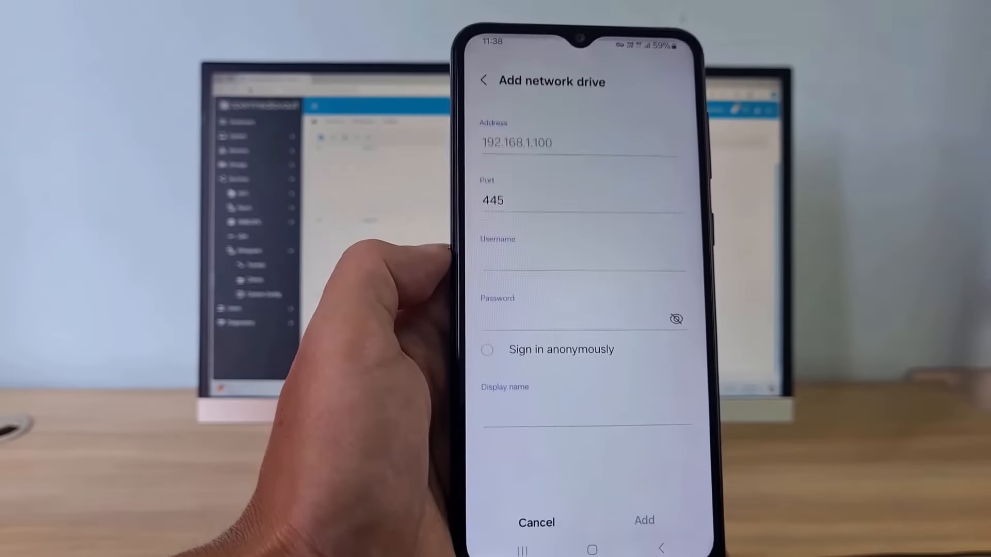
left_click(542, 180)
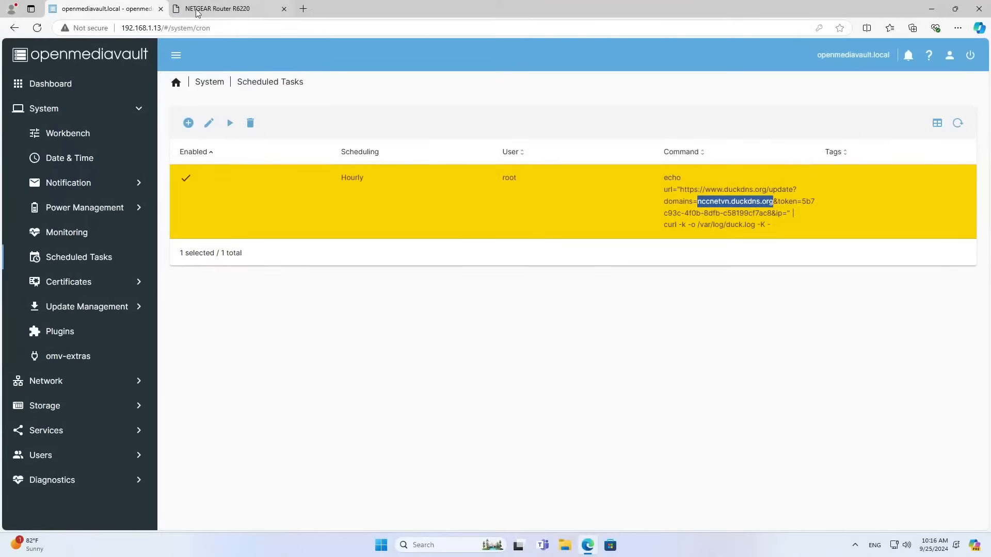
Check the port 445 forwarding rule targets 192.168.1.13 on the NETGEAR router.
left_click(217, 8)
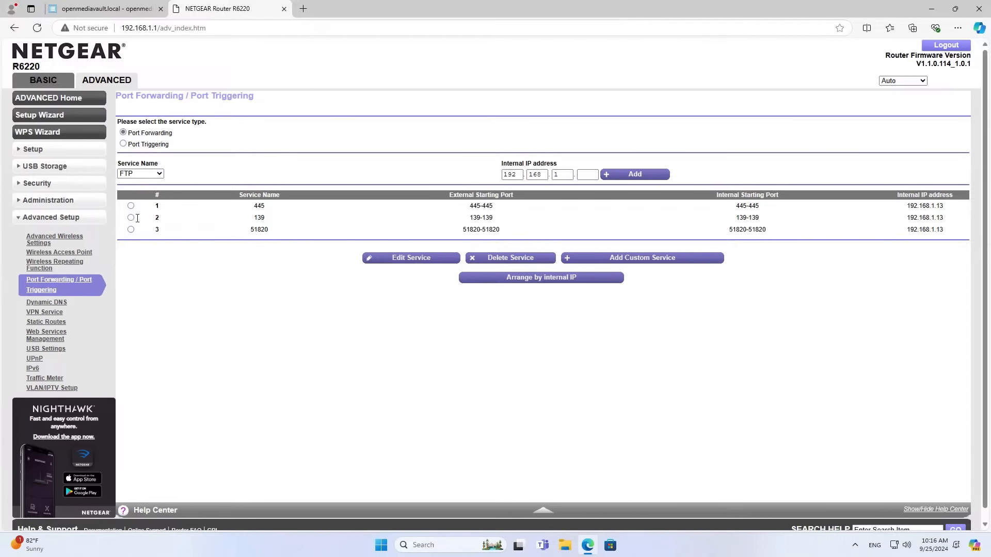
left_click(131, 206)
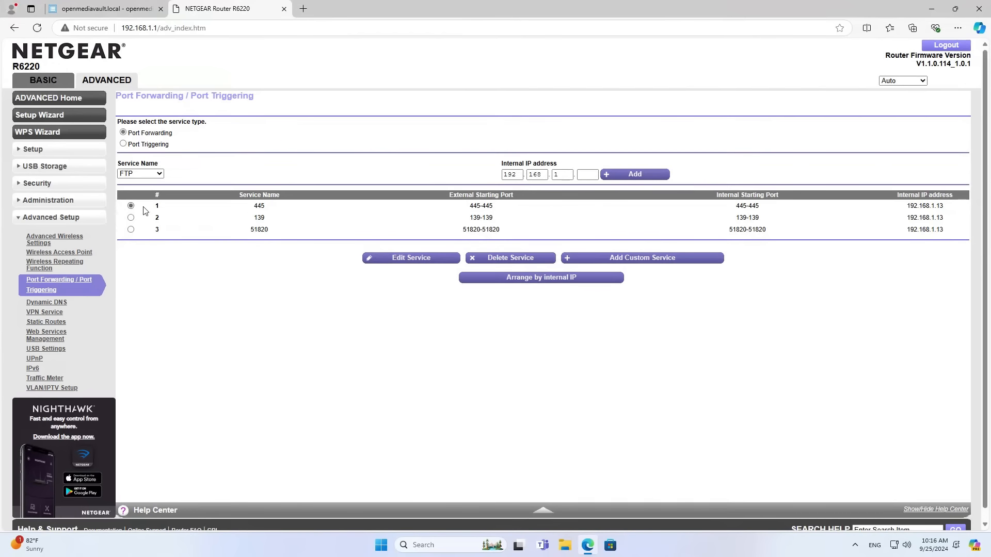
double_click(259, 206)
double_click(474, 206)
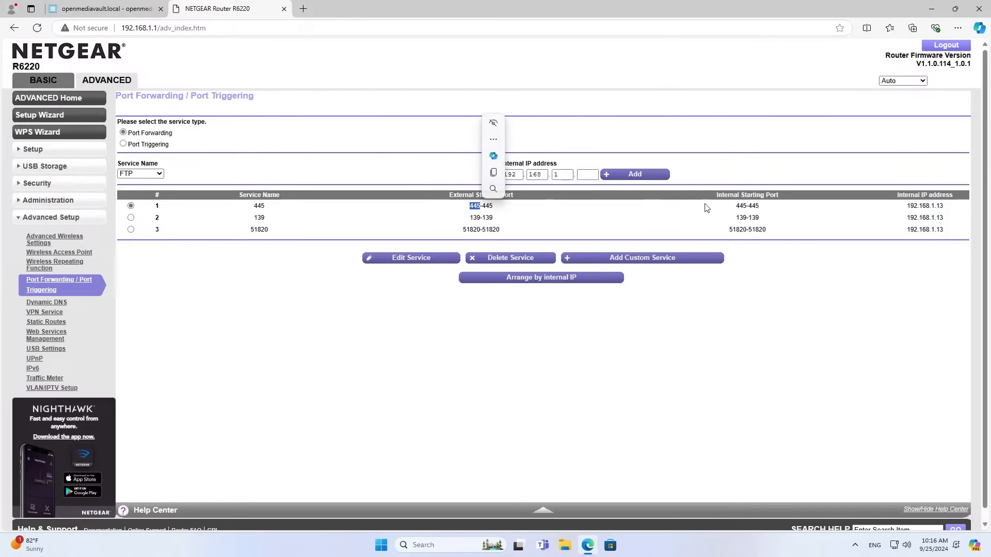
double_click(744, 205)
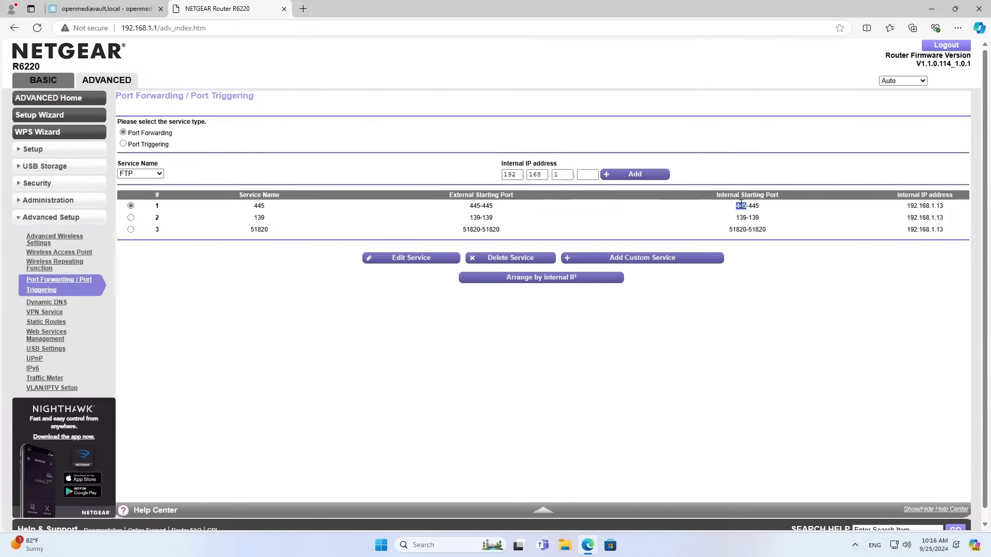
double_click(916, 205)
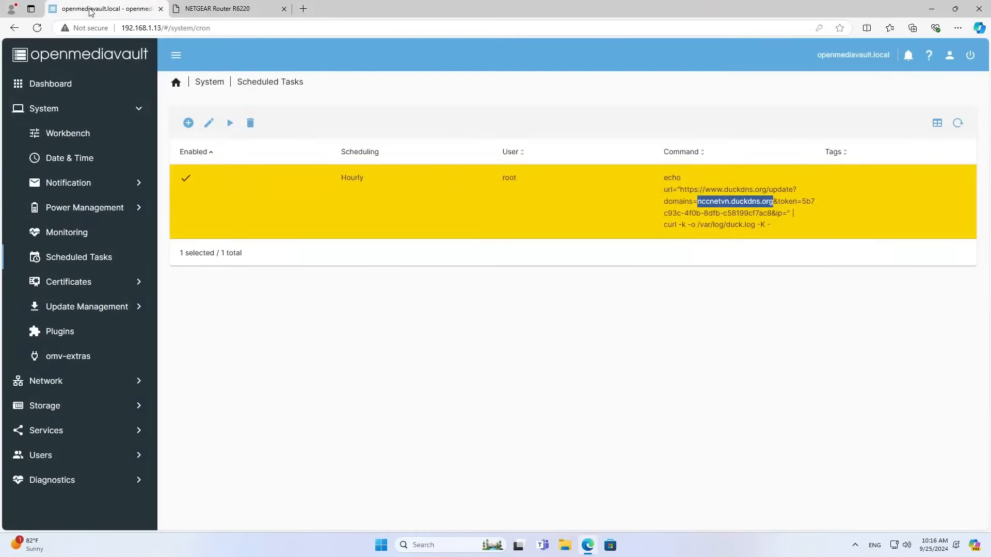
left_click(93, 9)
Check the port 139 forwarding rule to 192.168.1.13, then minimise the browser.
left_click(217, 9)
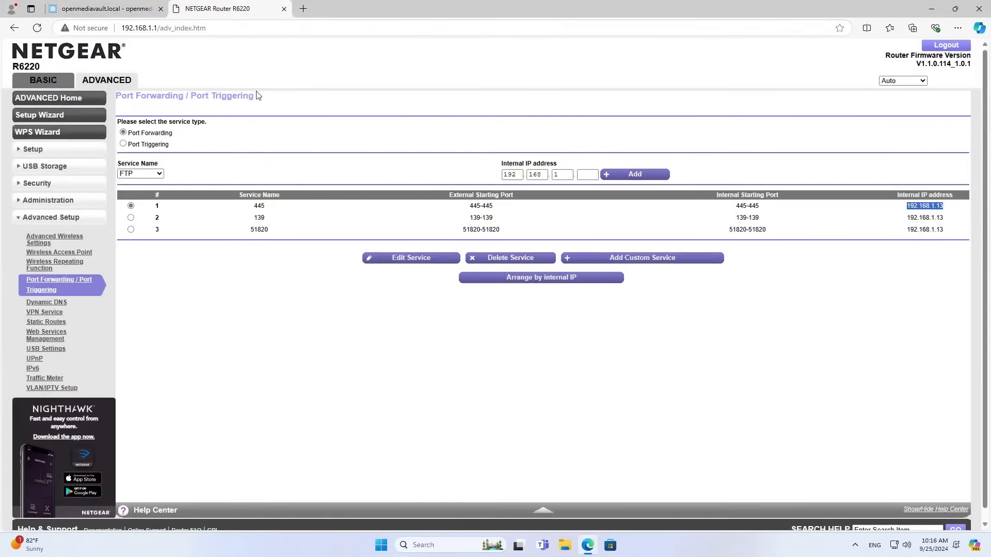
left_click(130, 218)
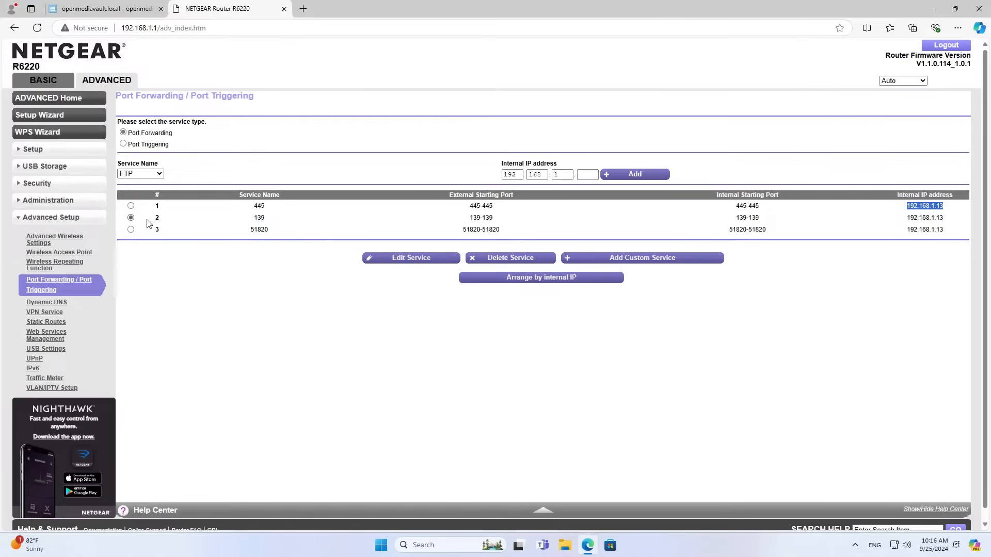
double_click(261, 218)
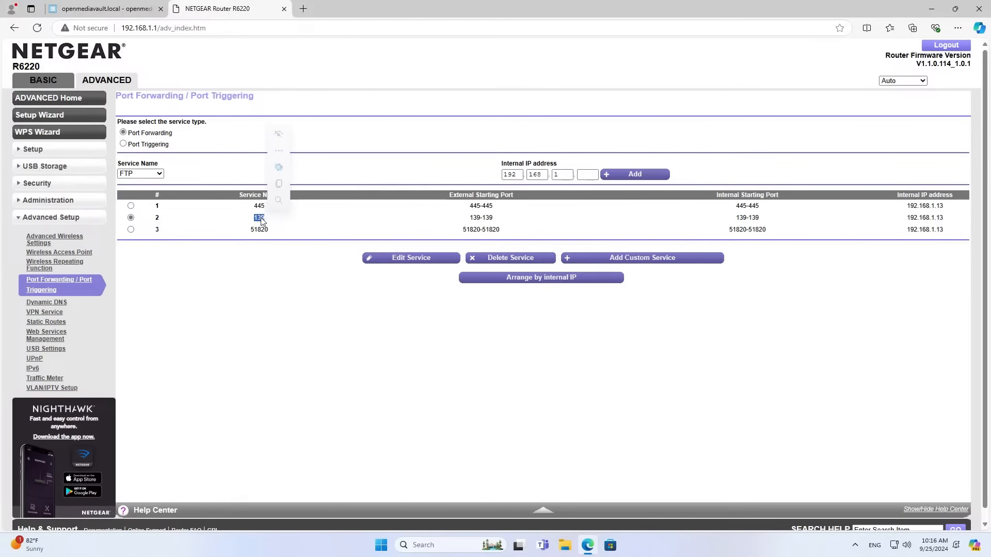
double_click(754, 218)
double_click(929, 218)
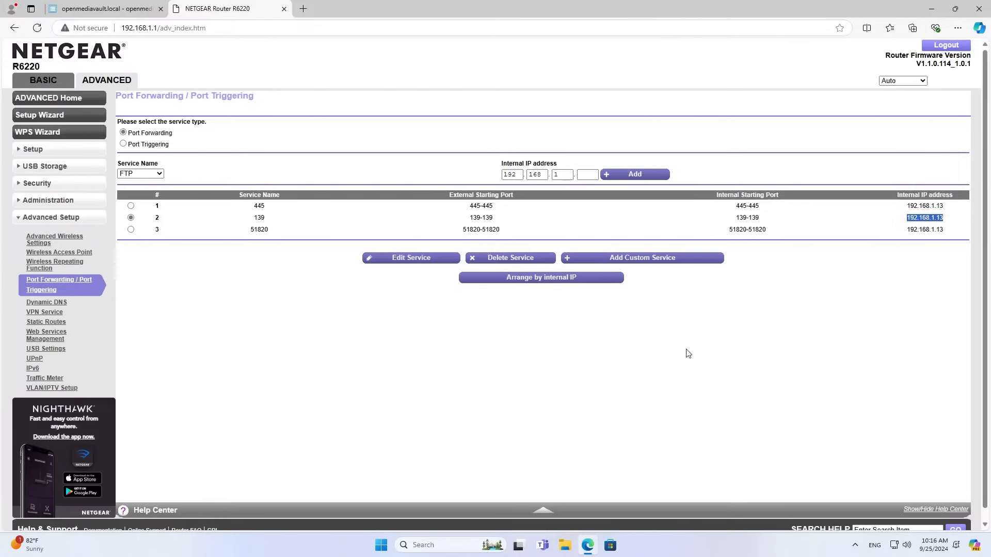
left_click(686, 349)
left_click(931, 9)
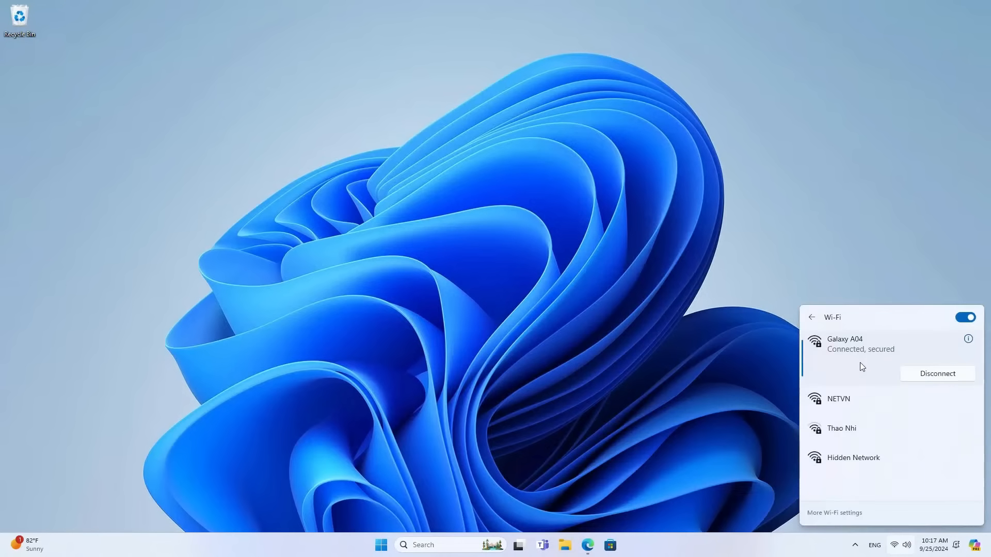
Open \\nccnetvn.duckdns.org from the Run box's recent addresses.
left_click(602, 367)
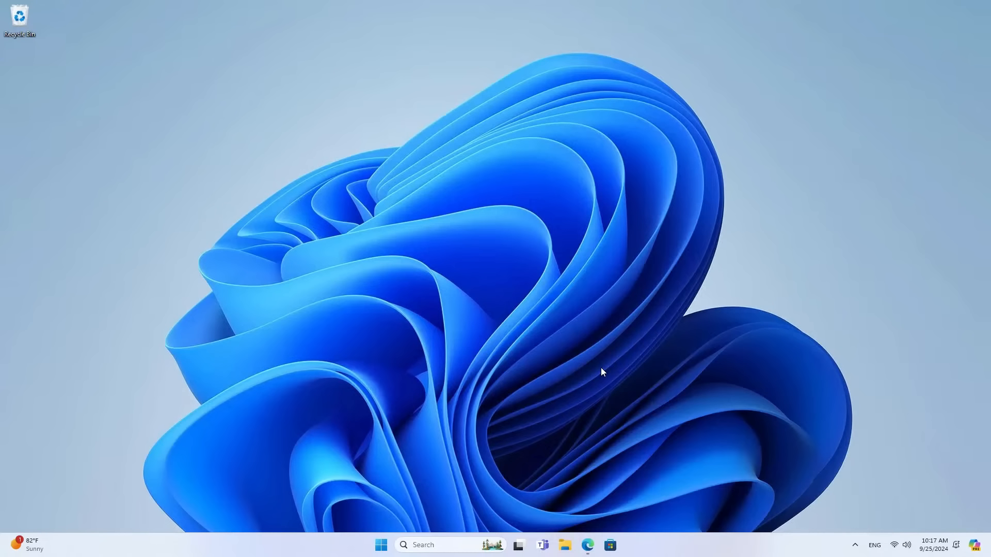
key("super+r")
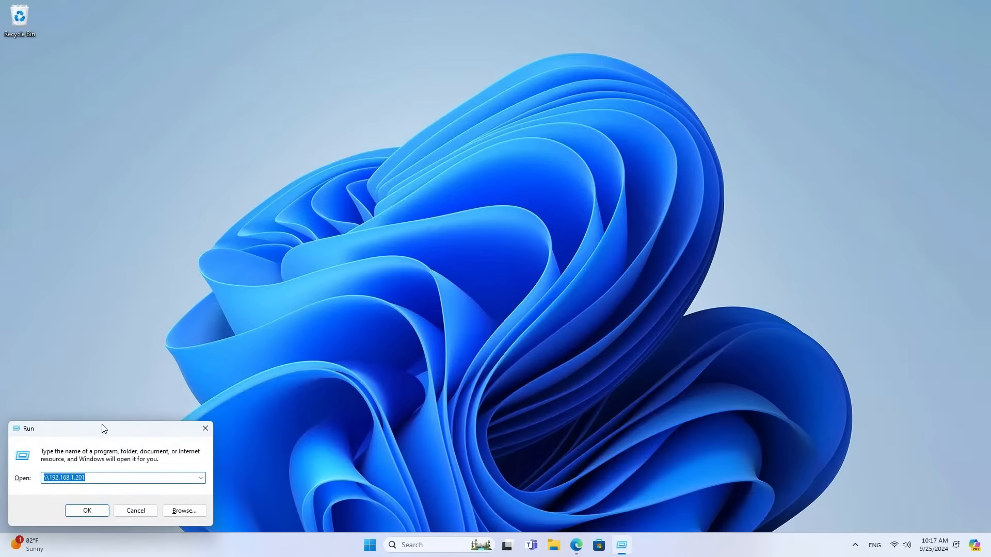
left_click_drag(102, 429, 304, 250)
left_click(401, 300)
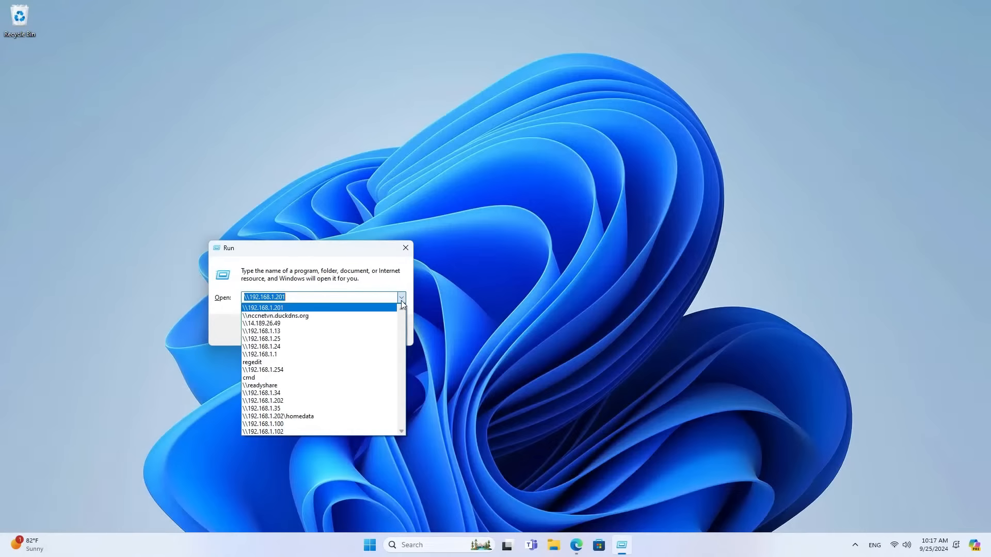
left_click(329, 312)
left_click_drag(311, 298, 251, 299)
left_click(295, 329)
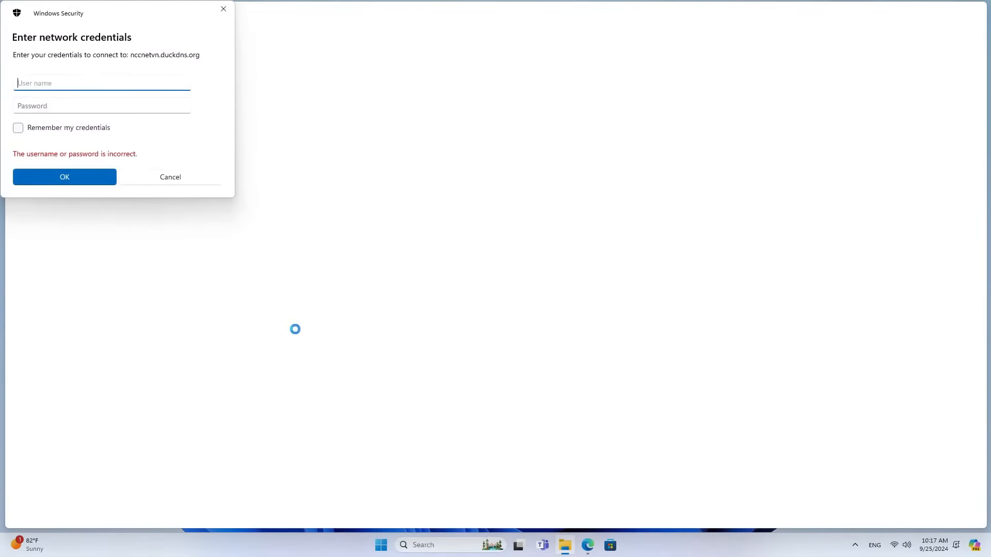
Enter the share user's name and password in the network credentials prompt.
type("netvn")
key("Tab")
type("12")
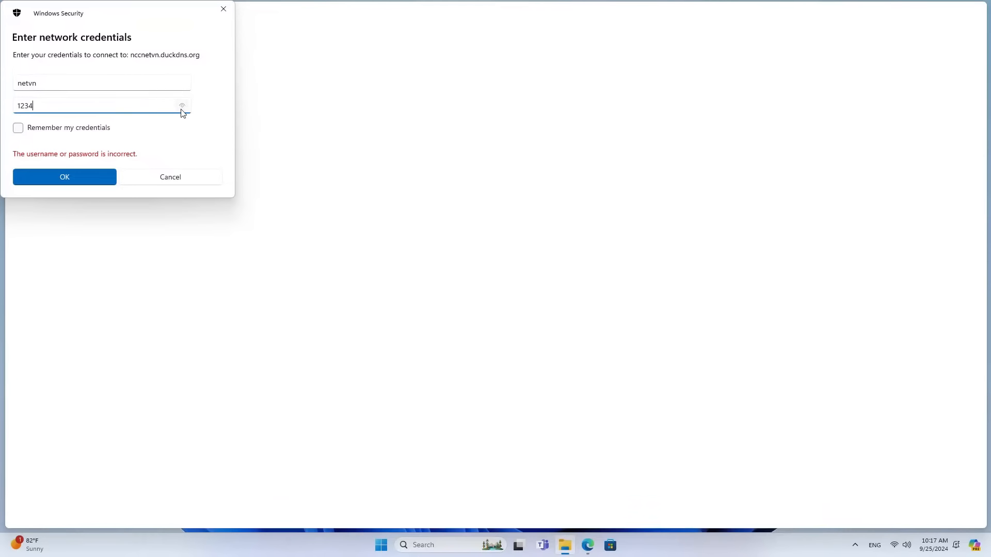
Sign in to the NAS and open the Test share, showing openmediavault_6.5.0-amd64 and wg-pc1.conf.
left_click(98, 176)
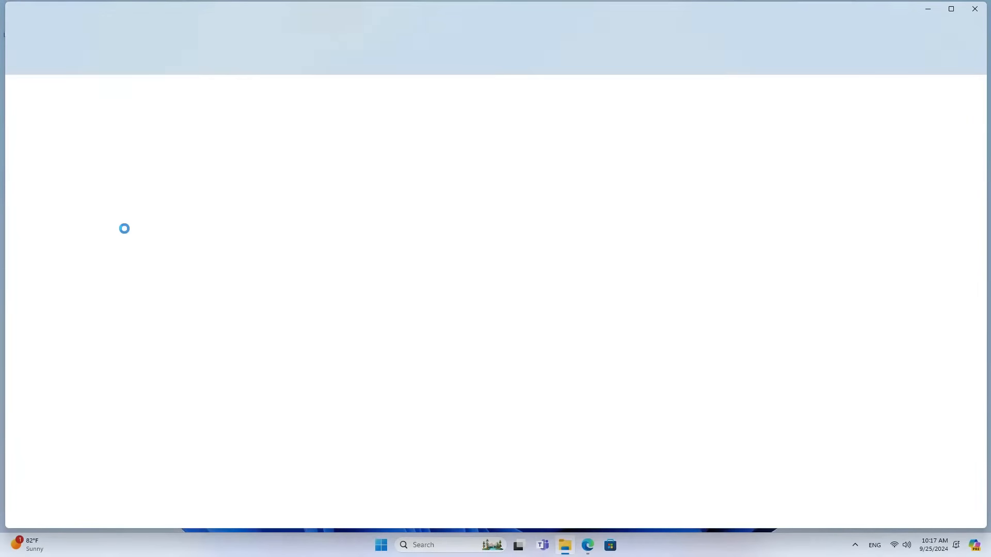
left_click(123, 102)
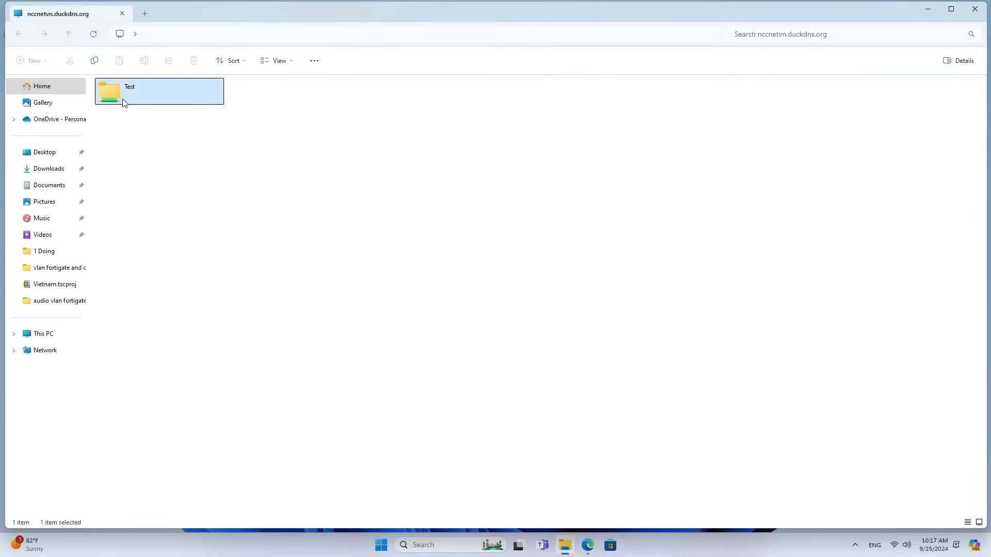
double_click(124, 102)
left_click_drag(121, 148, 160, 89)
left_click(178, 177)
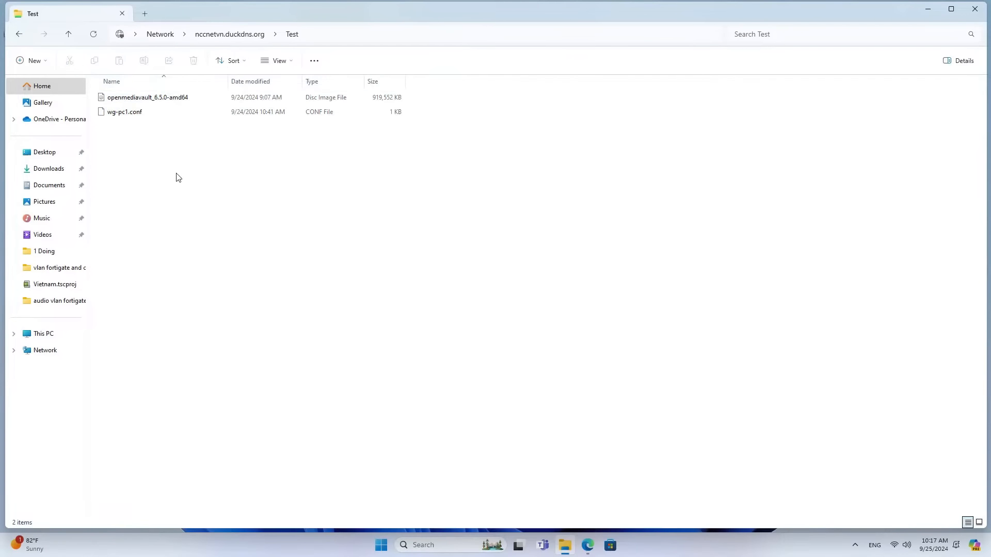